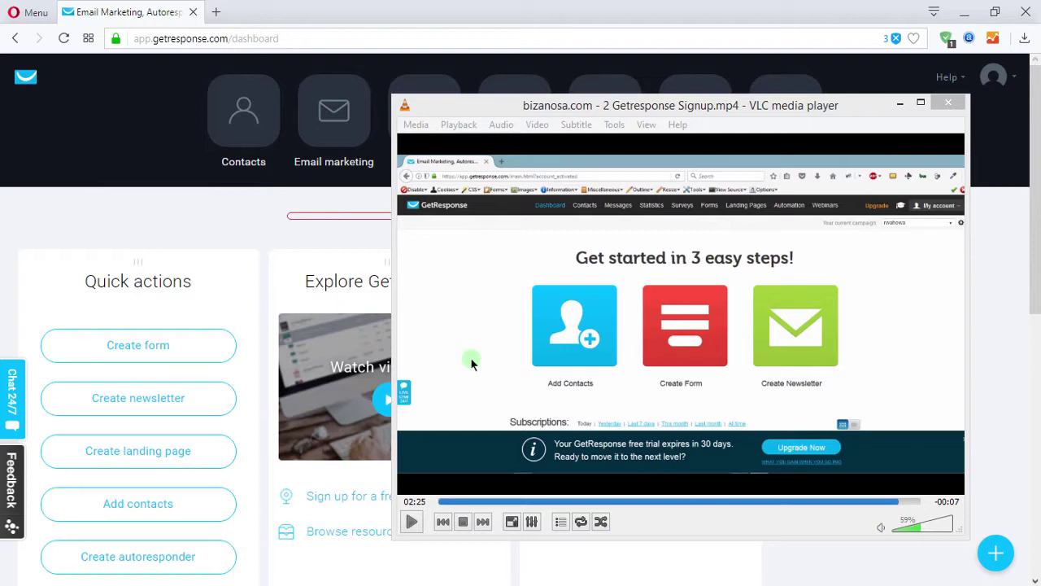
# Compare the old GetResponse interface in the VLC signup video with the new dashboard in the browser.
pyautogui.doubleClick(602, 325)
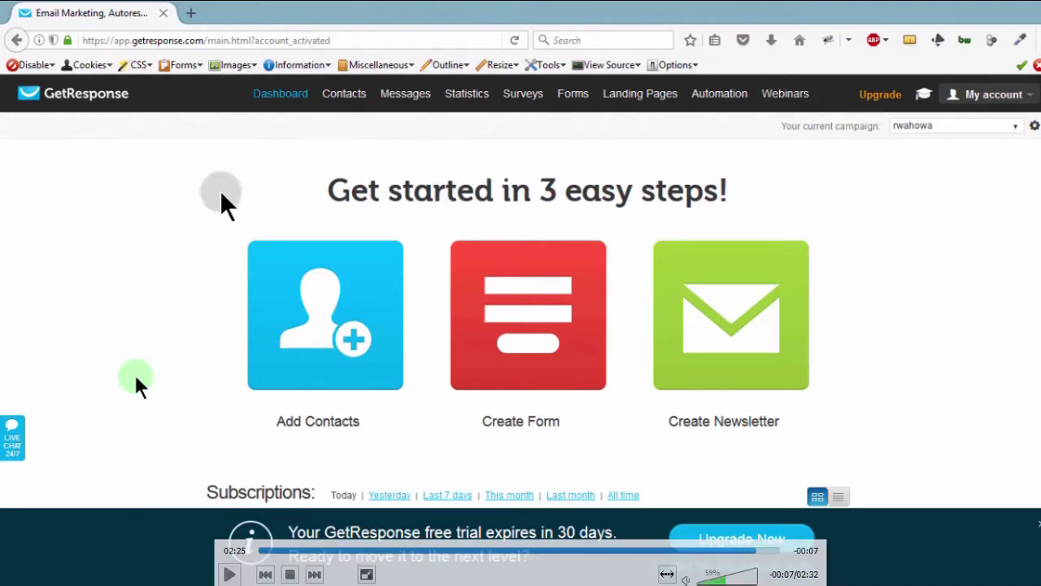
pyautogui.doubleClick(426, 287)
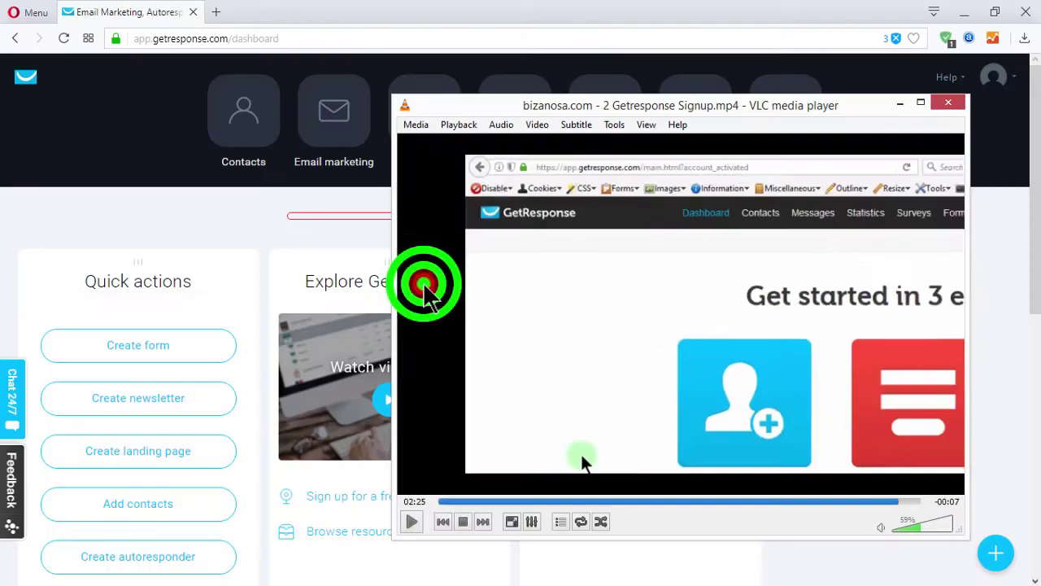
pyautogui.click(216, 226)
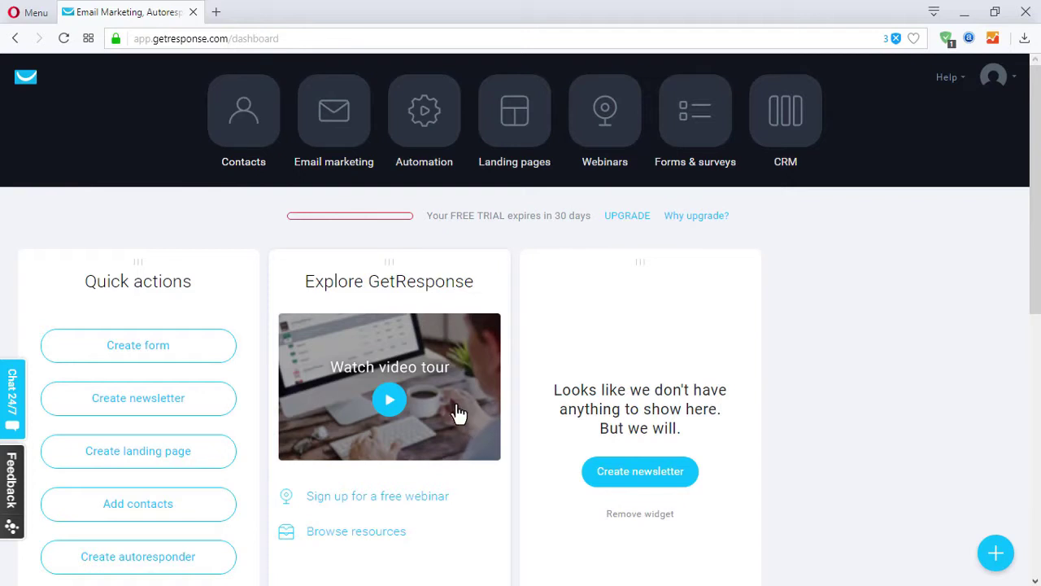
pyautogui.click(456, 511)
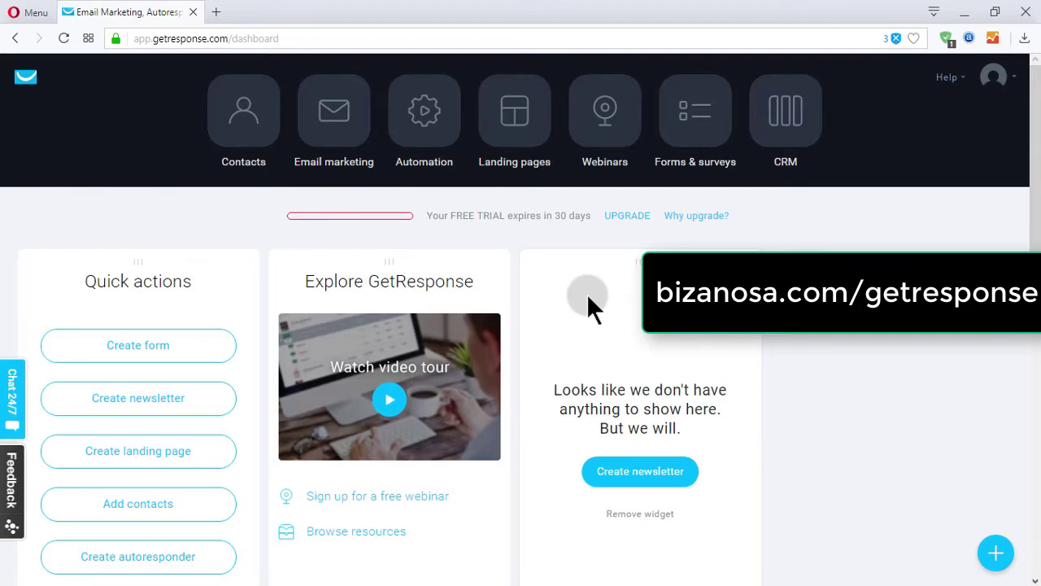
pyautogui.moveTo(469, 575)
pyautogui.click(447, 506)
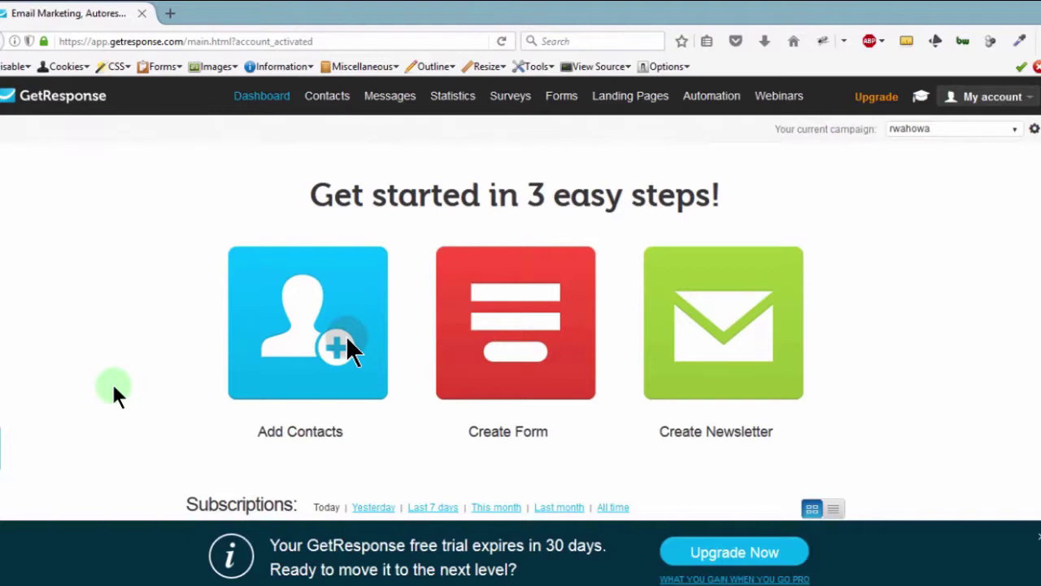
pyautogui.doubleClick(415, 241)
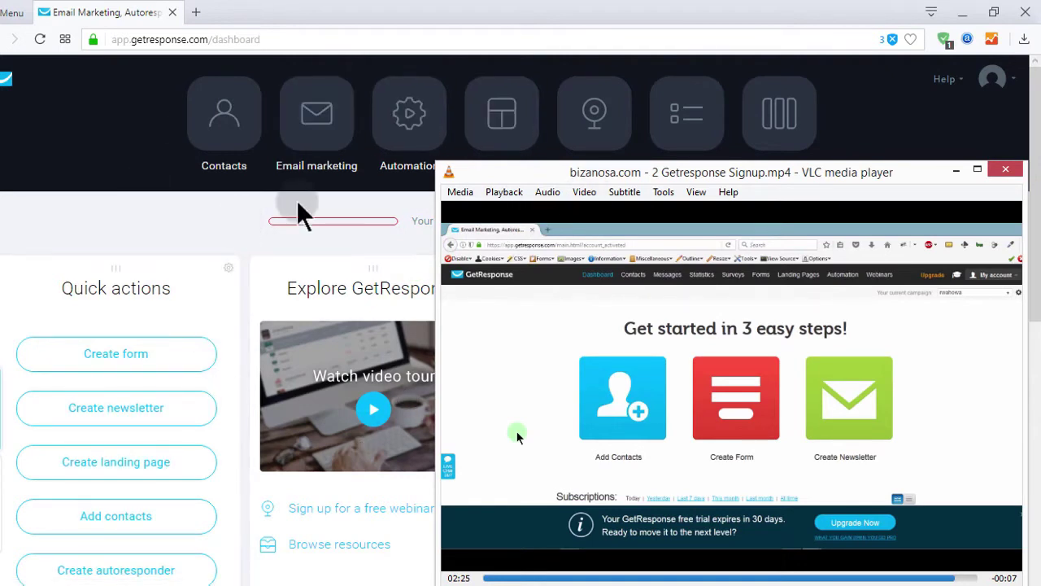
pyautogui.click(200, 218)
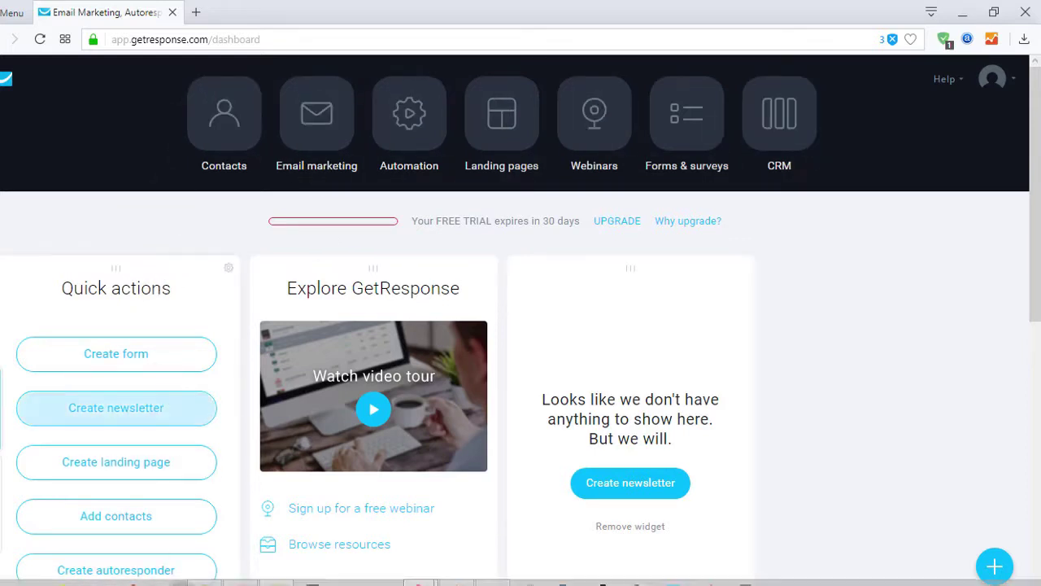
# Switch to the Udemy course page and view the lectures of Section 1, Introduction, Signup and Dashboard.
pyautogui.moveTo(423, 580)
pyautogui.click(476, 524)
pyautogui.scroll(4, 460, 366)
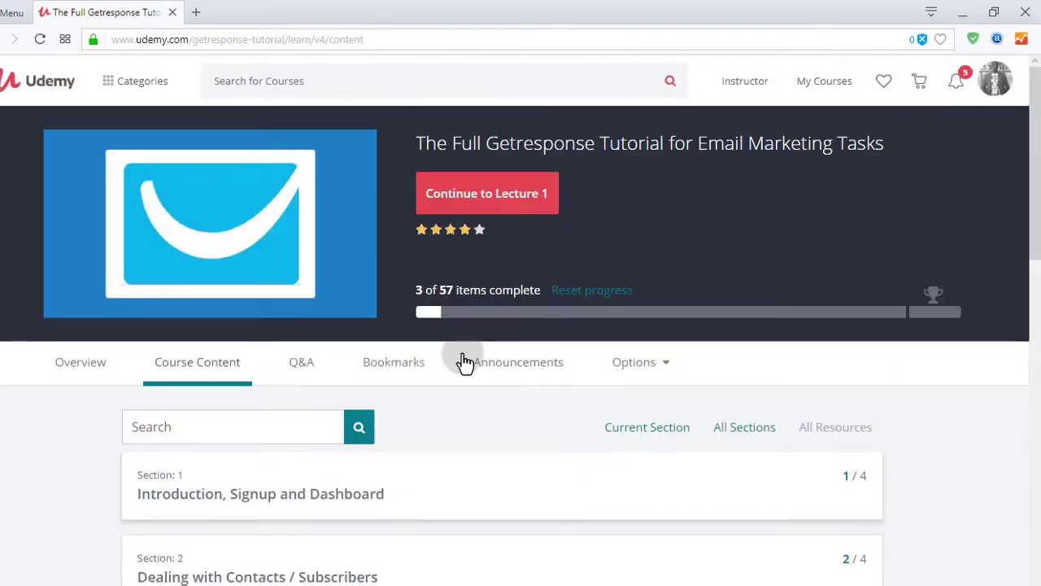
pyautogui.scroll(-4, 464, 362)
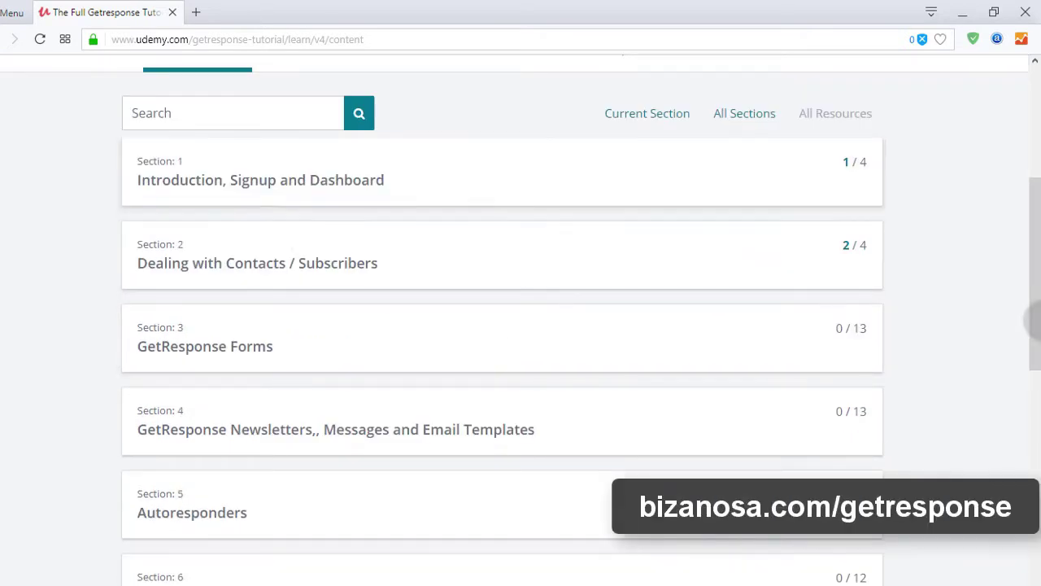
pyautogui.moveTo(1032, 284)
pyautogui.mouseDown()
pyautogui.moveTo(1032, 237)
pyautogui.moveTo(1026, 286)
pyautogui.mouseUp()
pyautogui.click(859, 202)
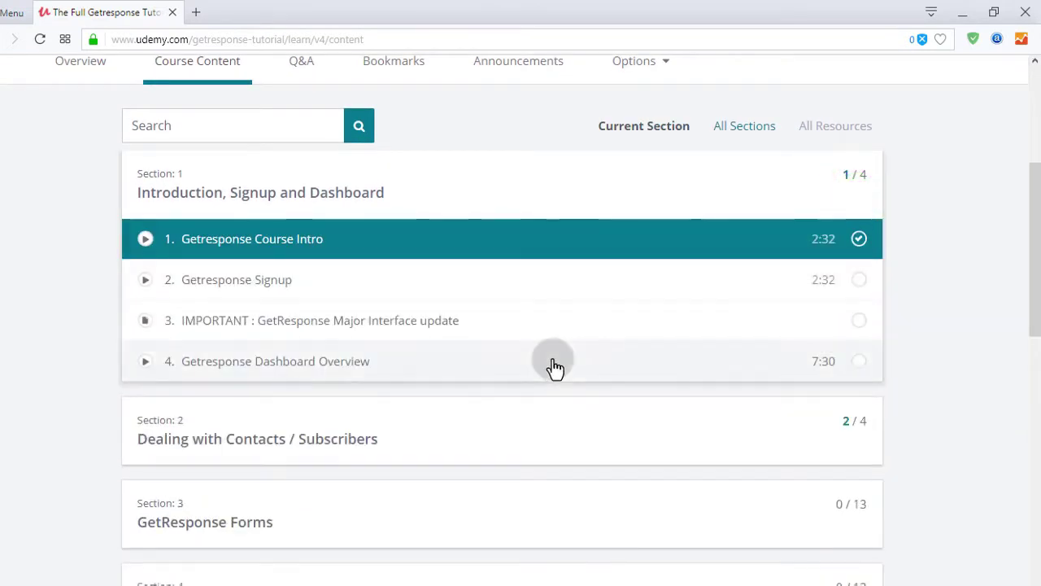
pyautogui.scroll(-1, 552, 366)
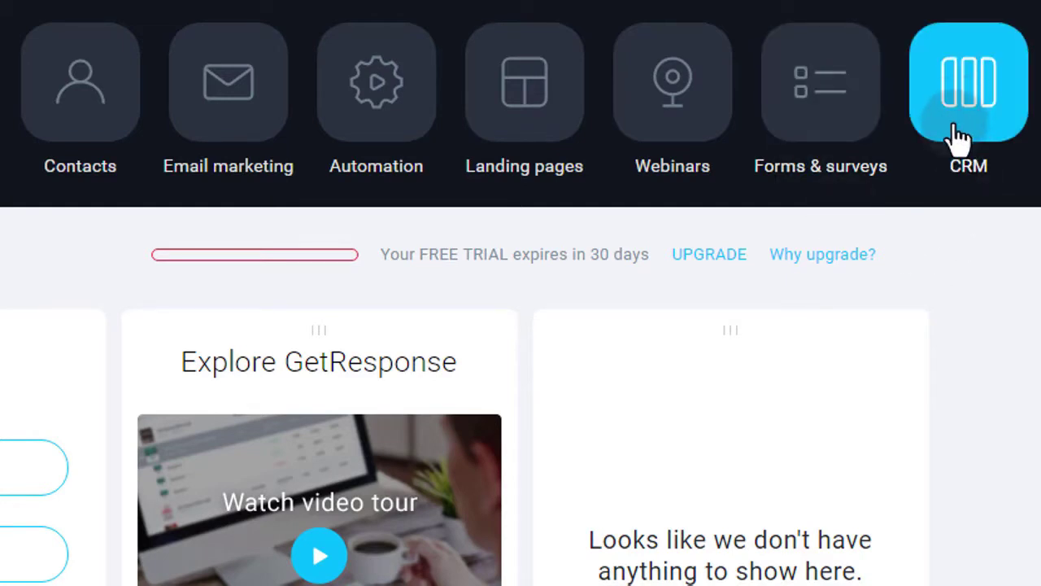
# Examine the options of the old GetResponse dashboard for contacts, messages, statistics, surveys, forms, landing pages, automation and webinars.
pyautogui.click(964, 190)
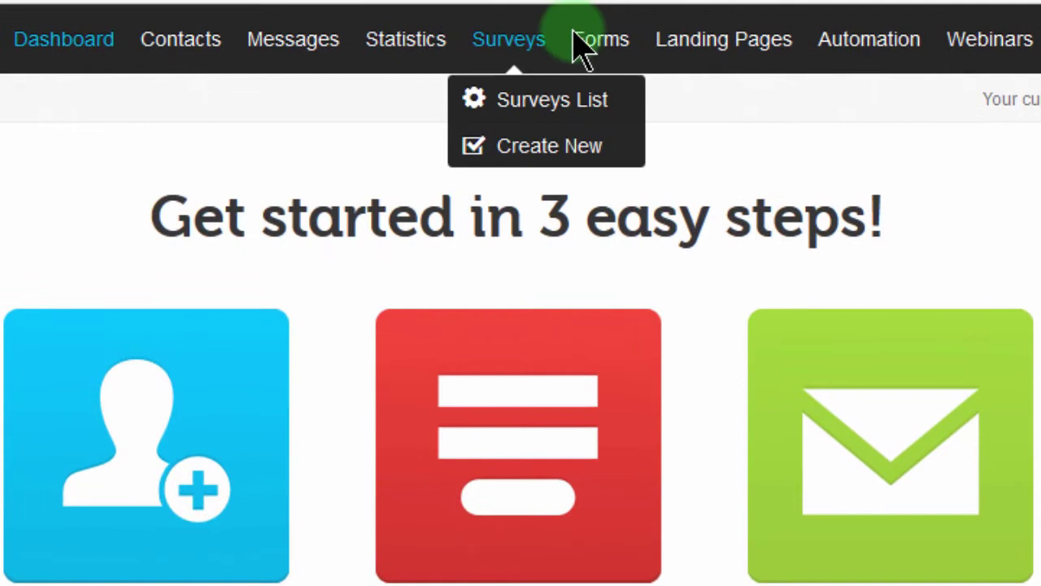
pyautogui.moveTo(694, 33)
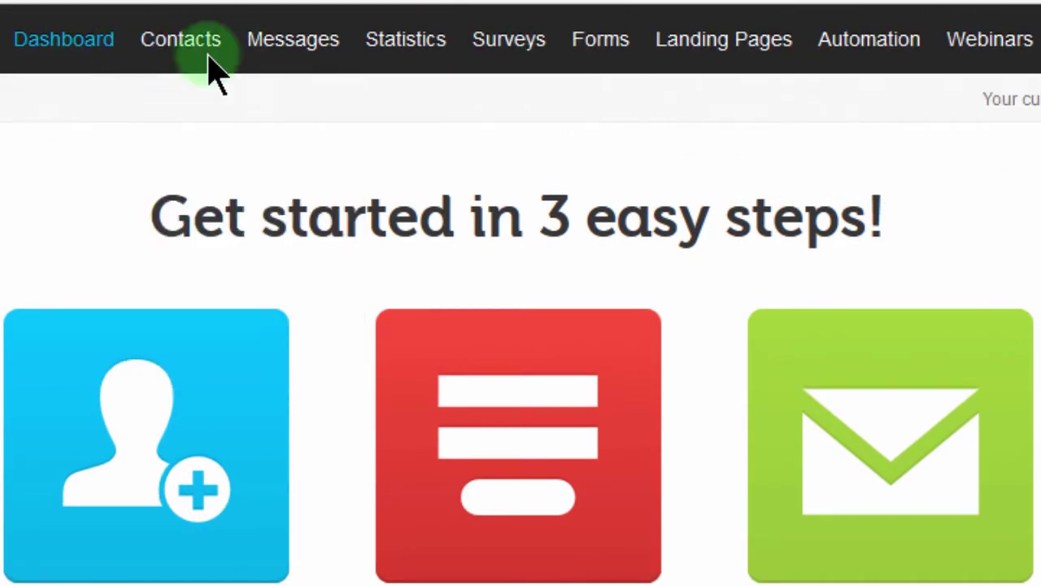
pyautogui.moveTo(162, 49)
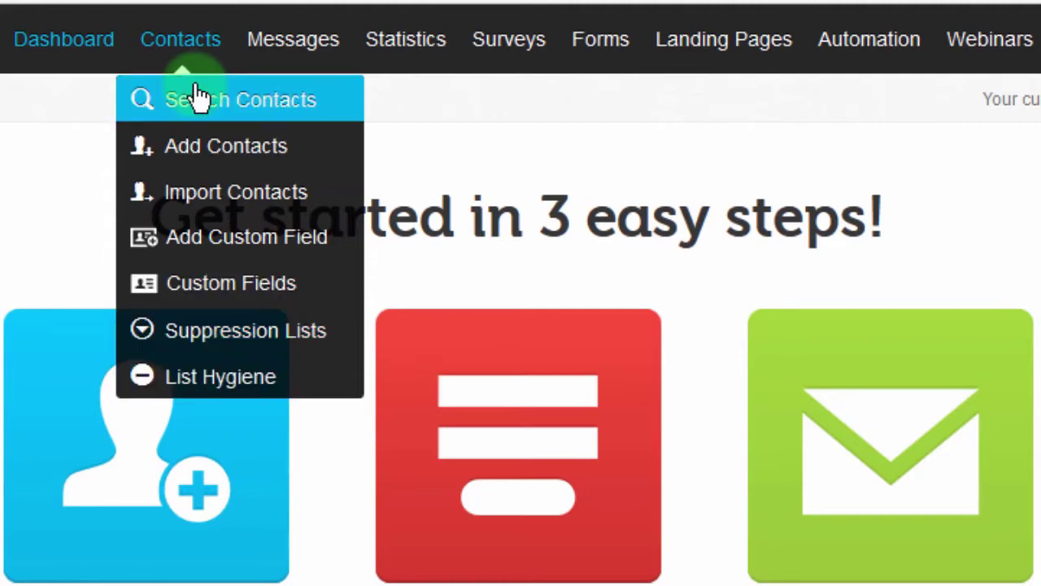
pyautogui.moveTo(274, 61)
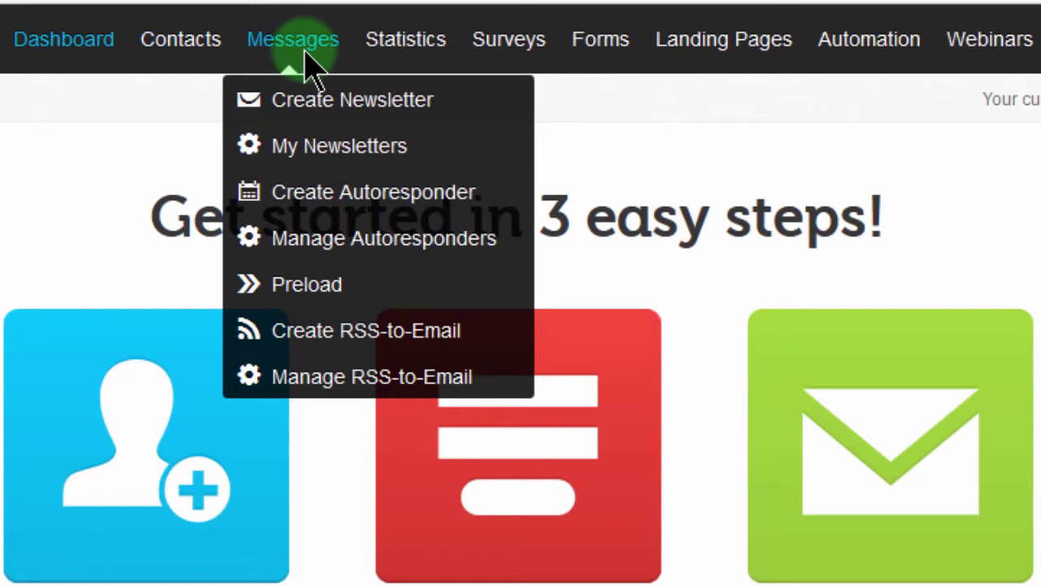
pyautogui.click(379, 101)
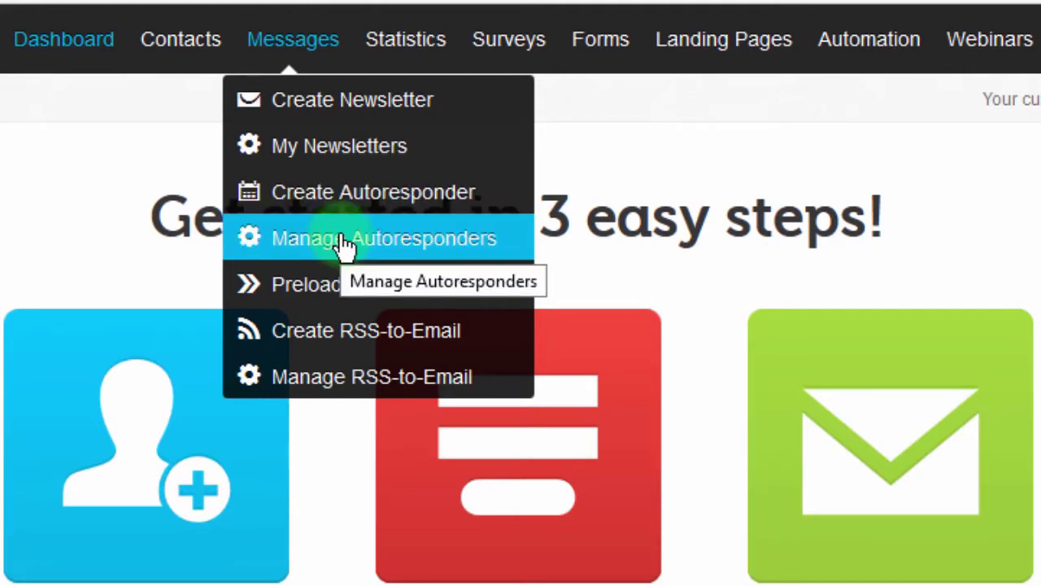
pyautogui.moveTo(433, 50)
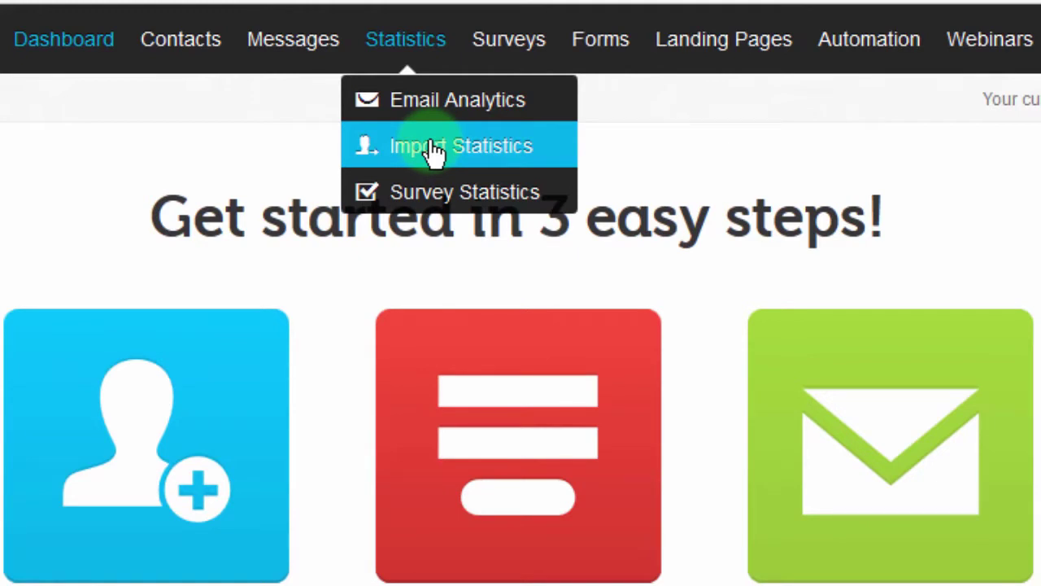
pyautogui.click(418, 201)
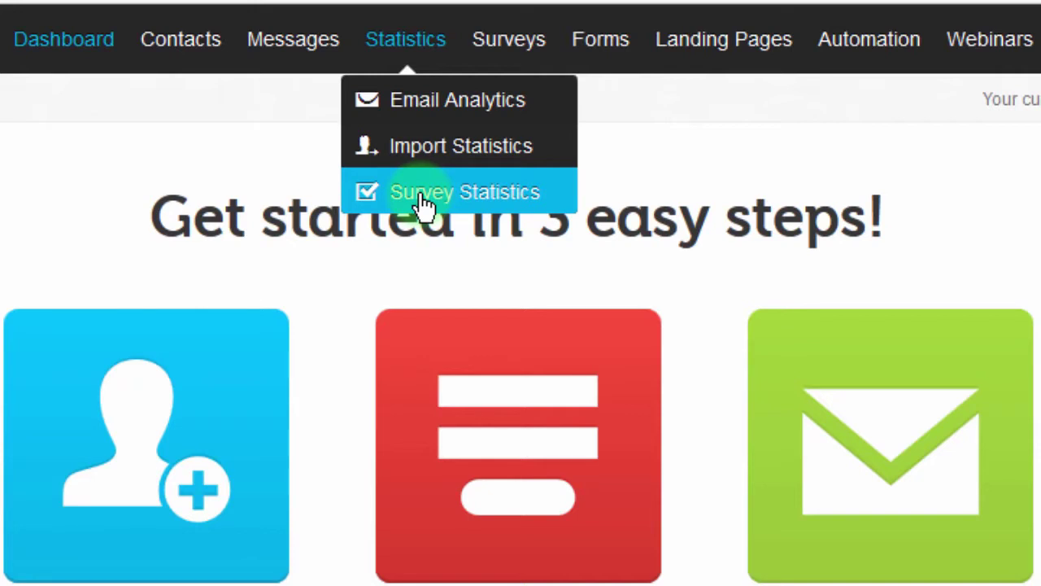
pyautogui.moveTo(502, 42)
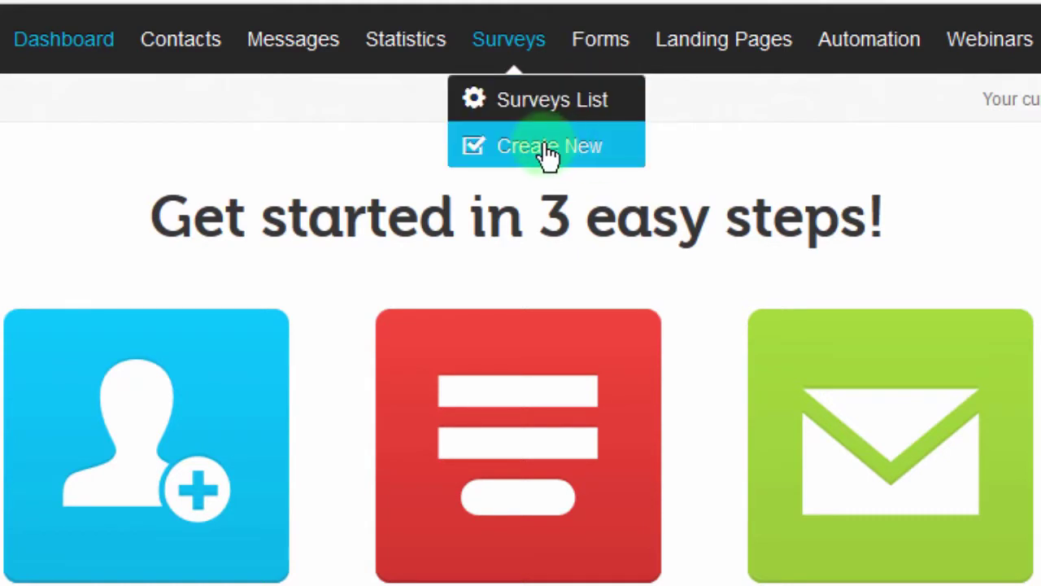
pyautogui.moveTo(602, 32)
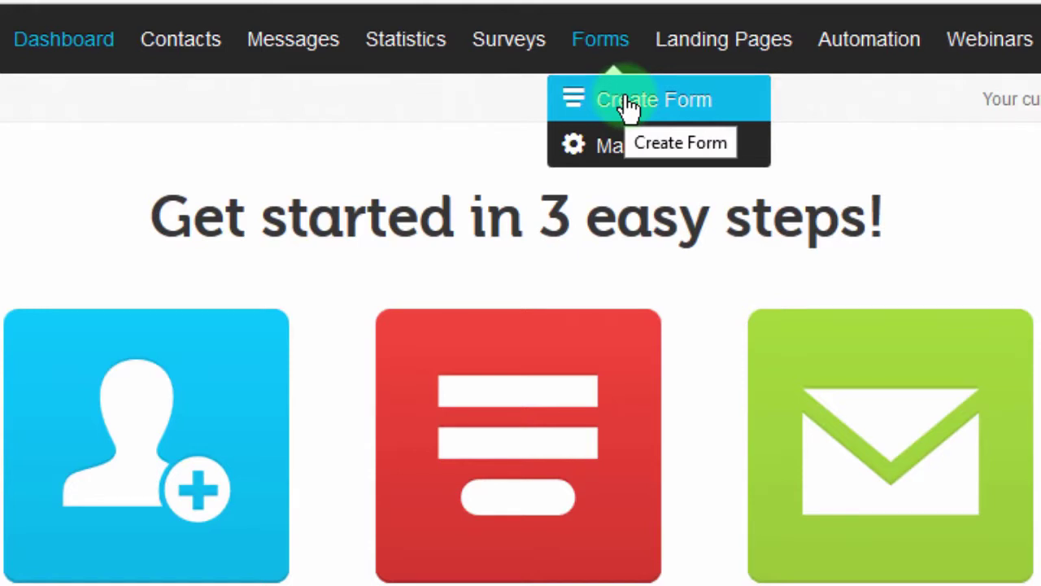
pyautogui.moveTo(724, 57)
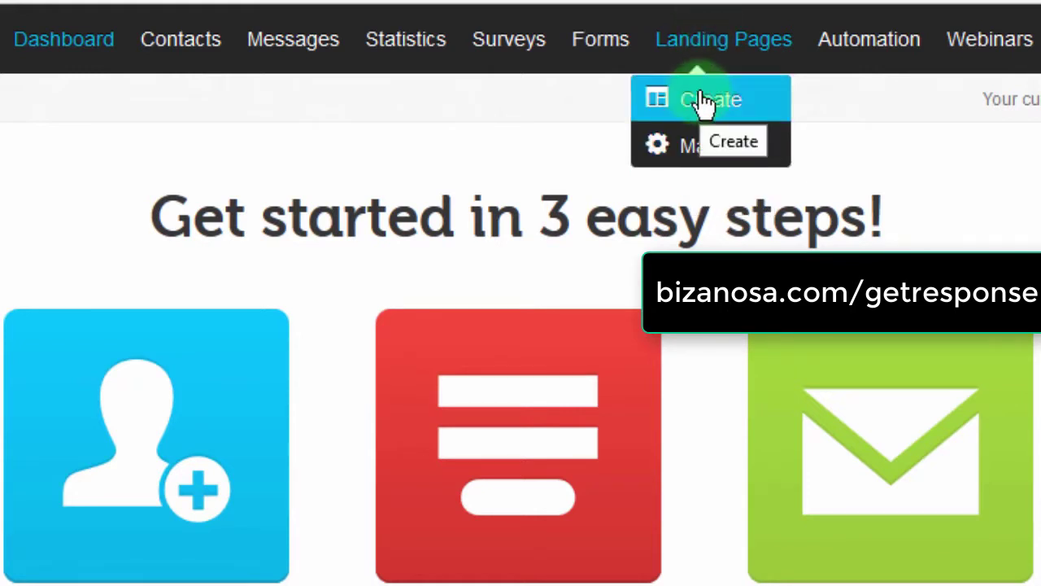
pyautogui.moveTo(871, 50)
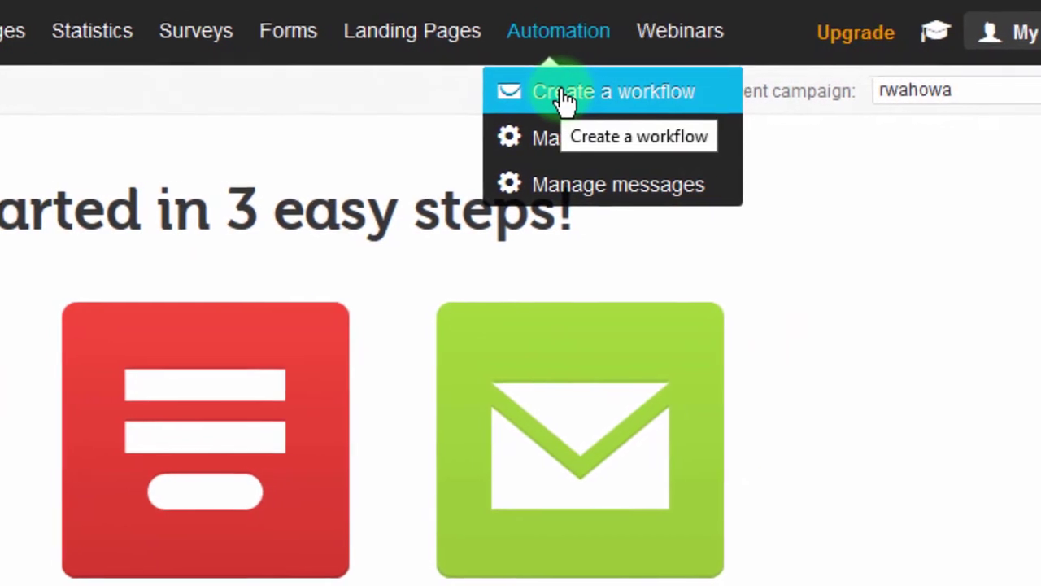
pyautogui.moveTo(646, 33)
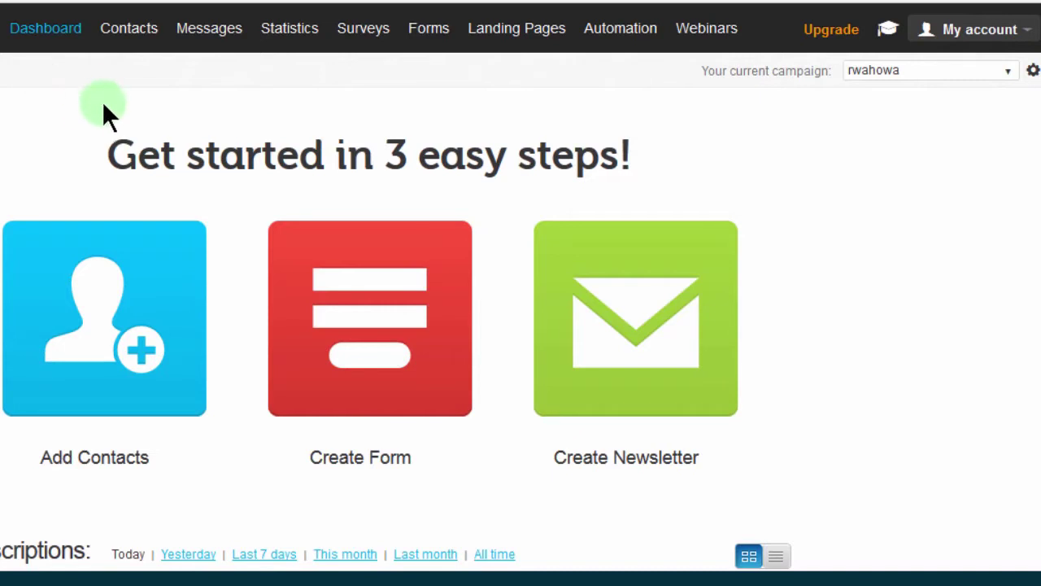
# Review the contact and form options again, along with the newsletter and autoresponder options for messages.
pyautogui.moveTo(129, 32)
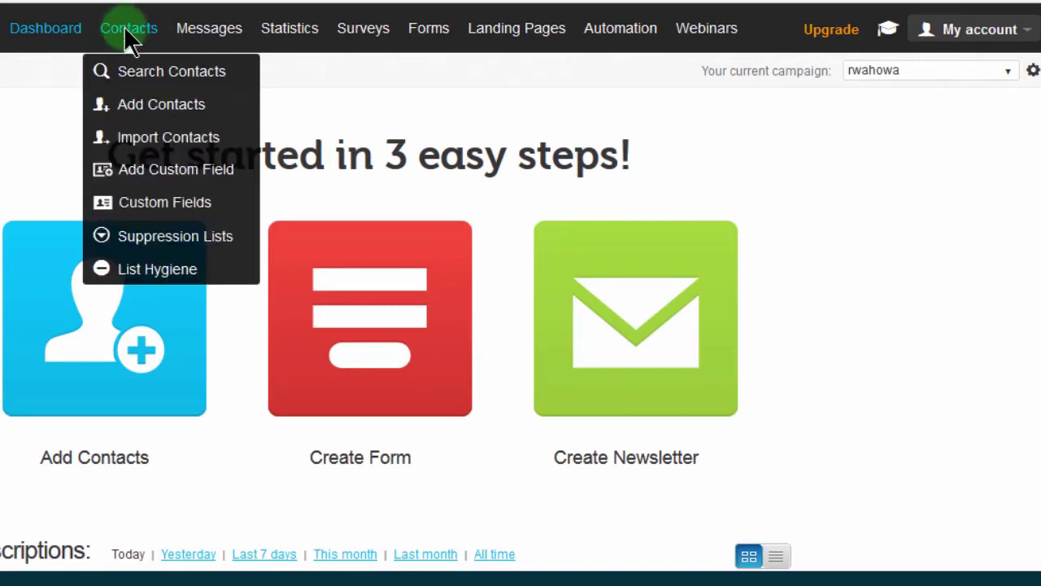
pyautogui.moveTo(429, 34)
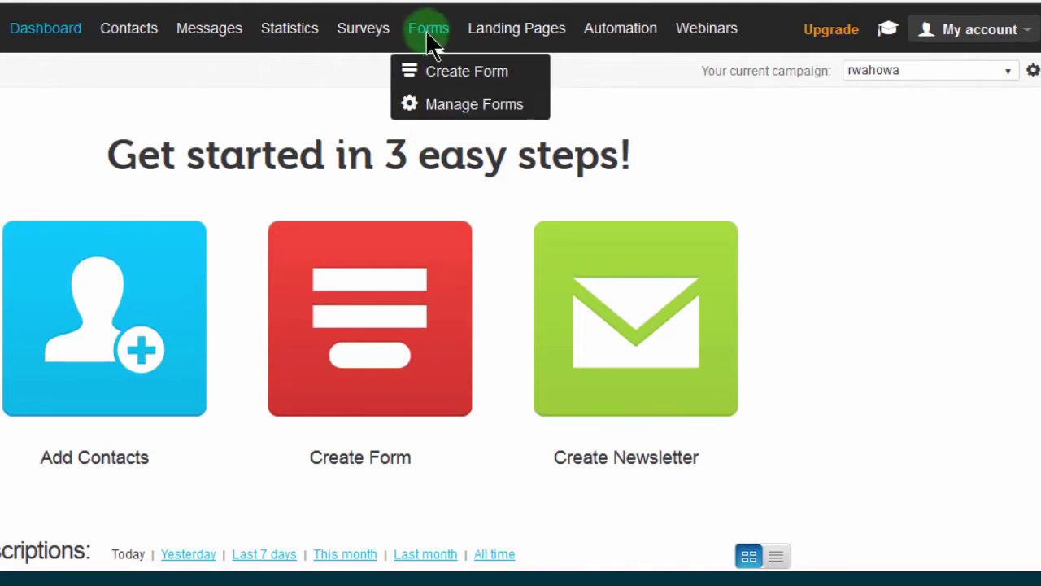
pyautogui.moveTo(209, 32)
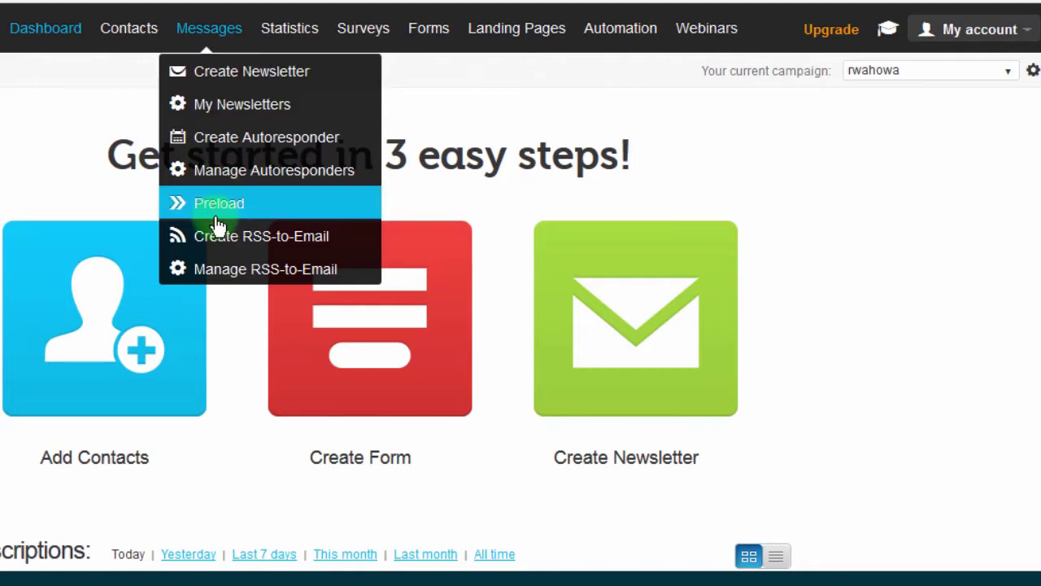
pyautogui.click(218, 103)
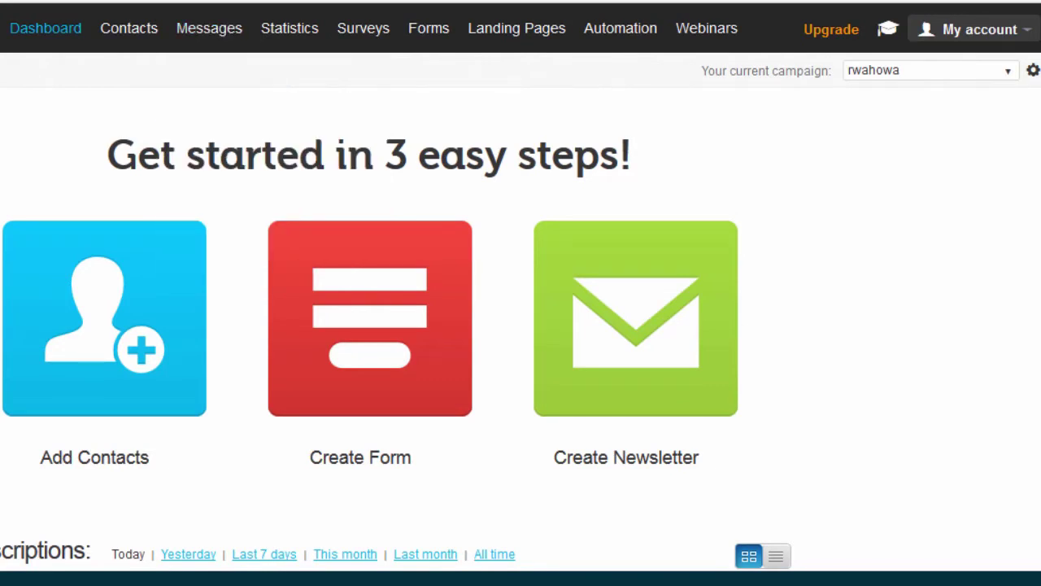
pyautogui.click(213, 32)
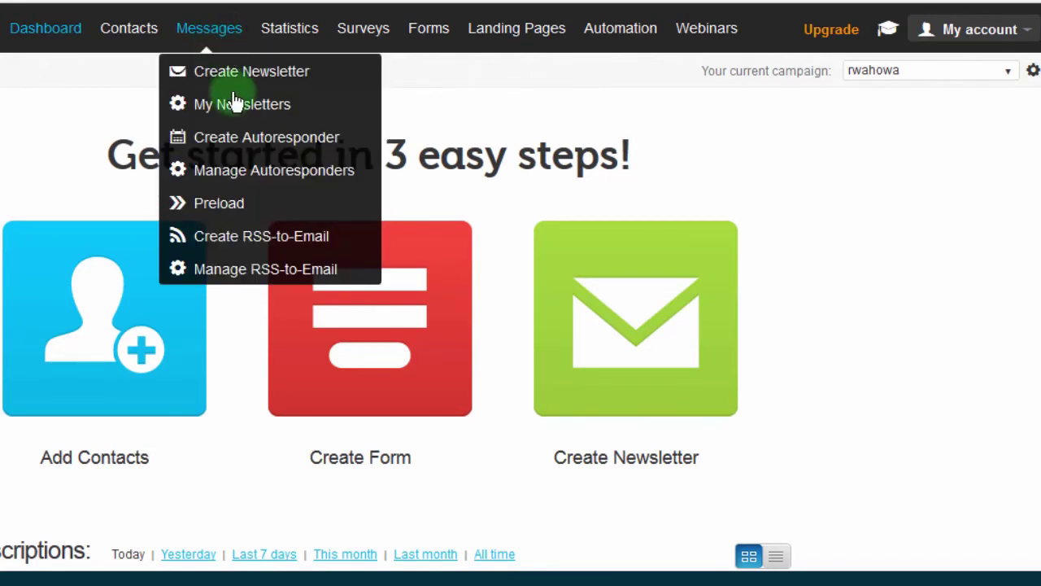
pyautogui.click(263, 143)
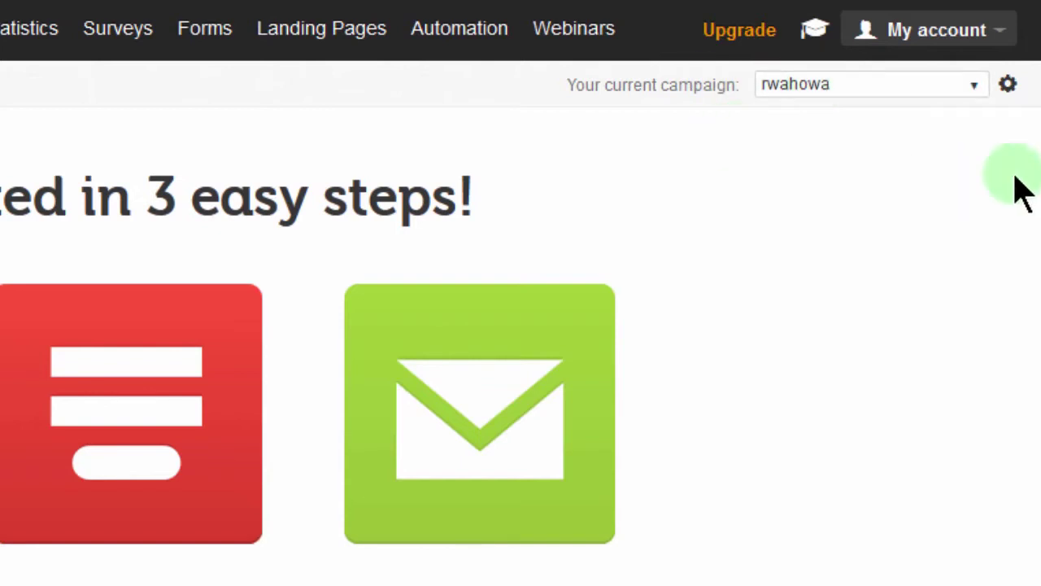
# Open the current campaign's settings and look through the available account options, including Integrations.
pyautogui.click(1013, 85)
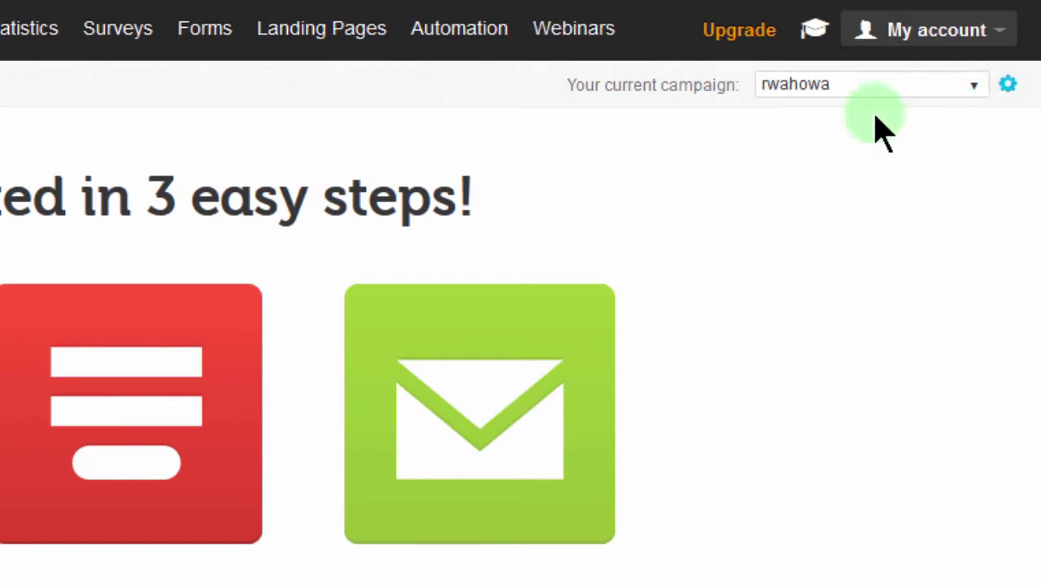
pyautogui.click(1009, 83)
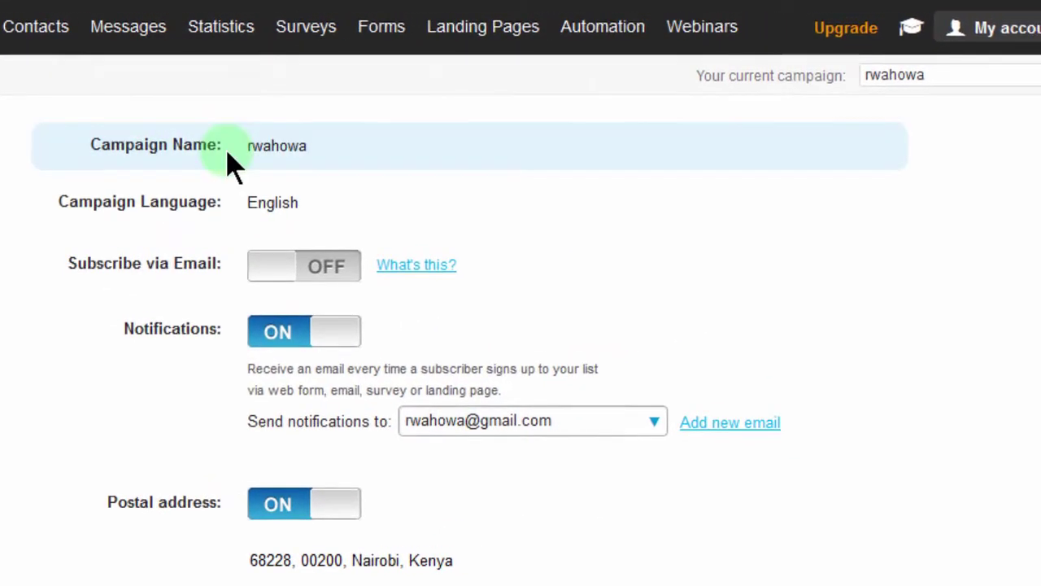
pyautogui.click(1013, 29)
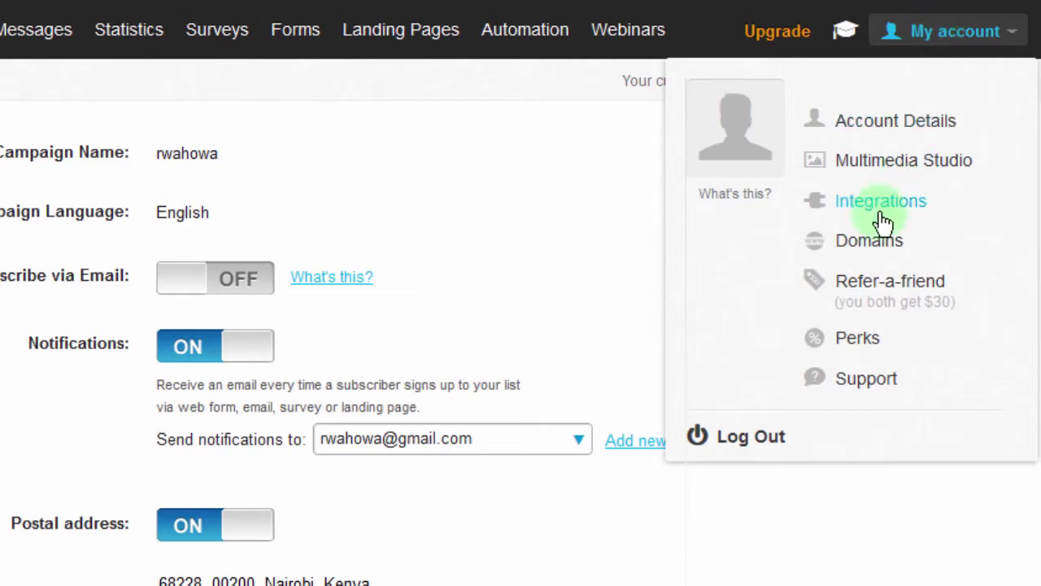
pyautogui.click(910, 200)
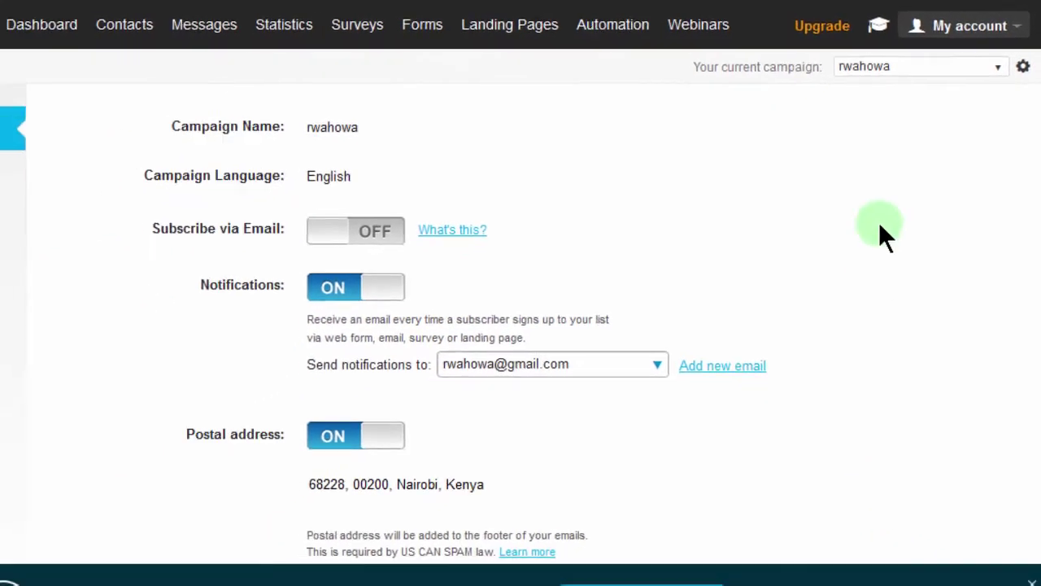
# Return from the campaign settings to the main dashboard.
pyautogui.click(20, 27)
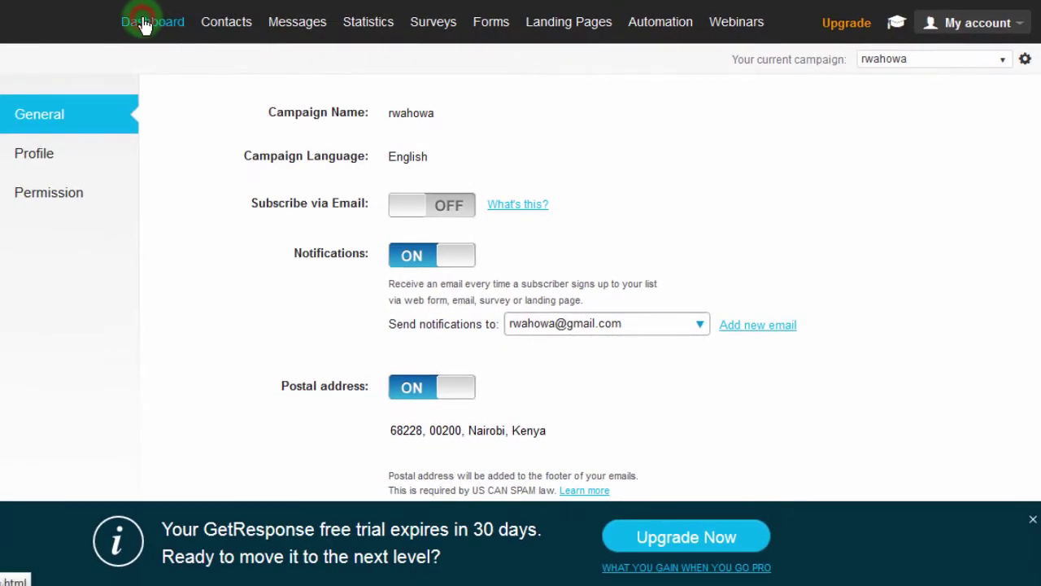
pyautogui.moveTo(293, 25)
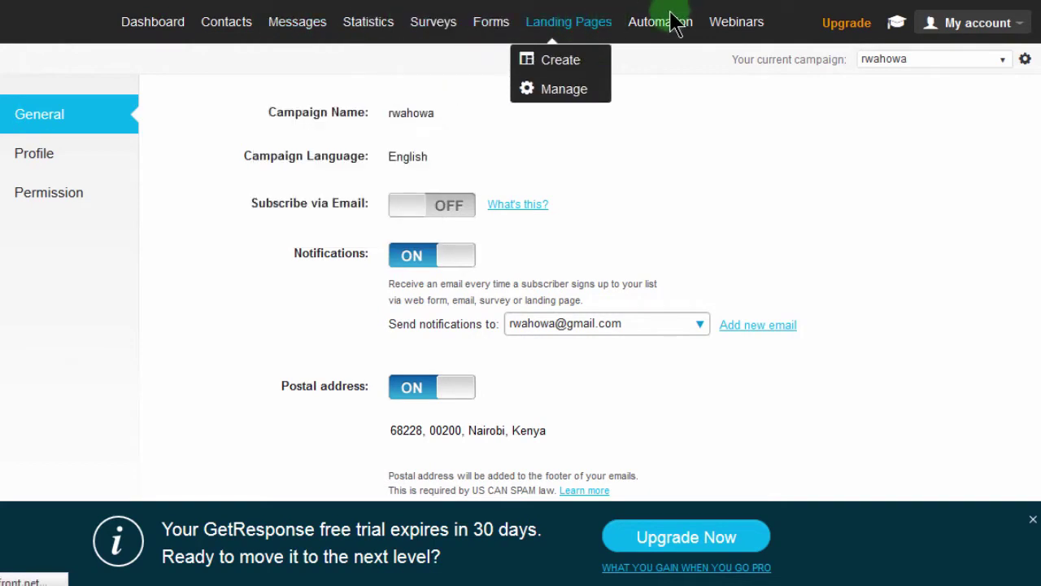
# Review the Automation options and the campaign options, including Create campaign and Campaigns List, in the old dashboard.
pyautogui.moveTo(672, 13)
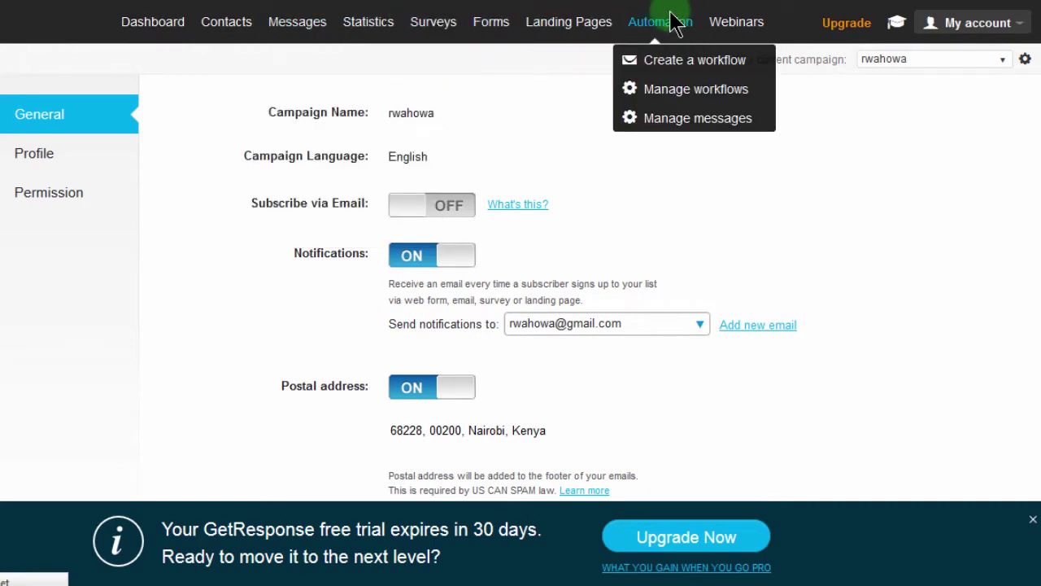
pyautogui.click(672, 18)
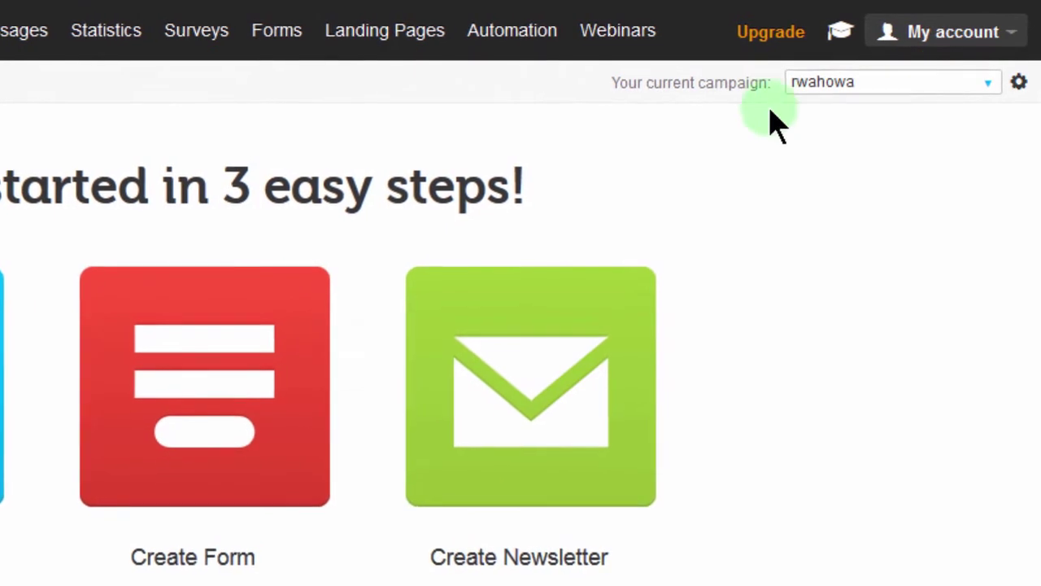
pyautogui.click(989, 88)
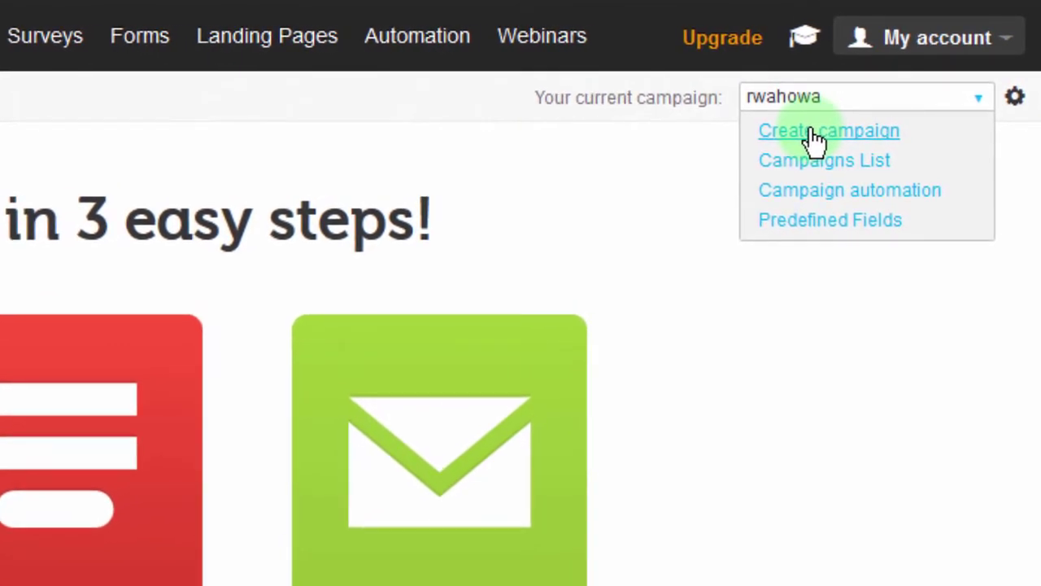
pyautogui.click(808, 313)
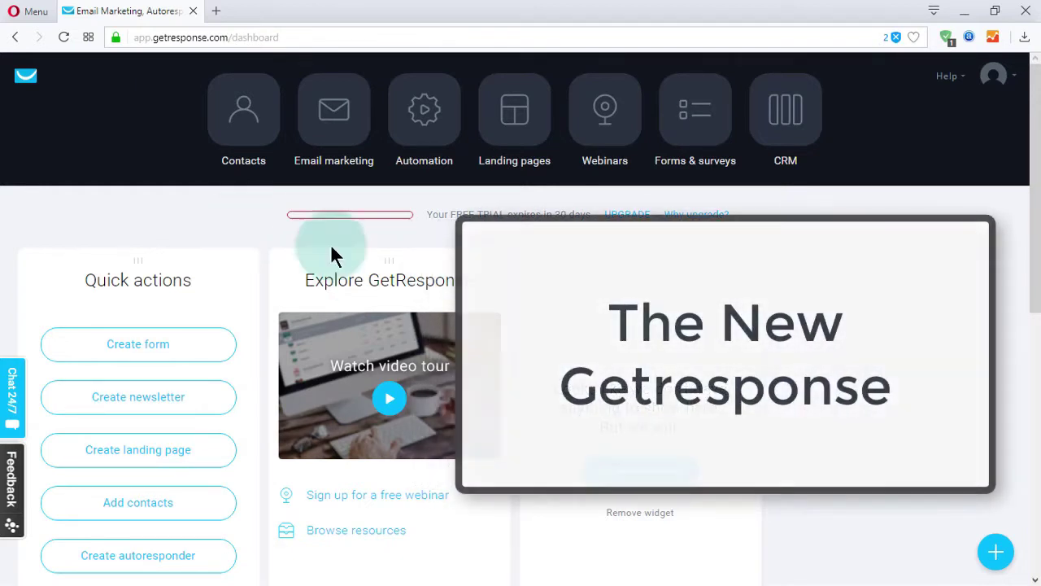
# Compare the new dashboard with the old one in the signup video in VLC media player, and return to the new dashboard.
pyautogui.click(76, 399)
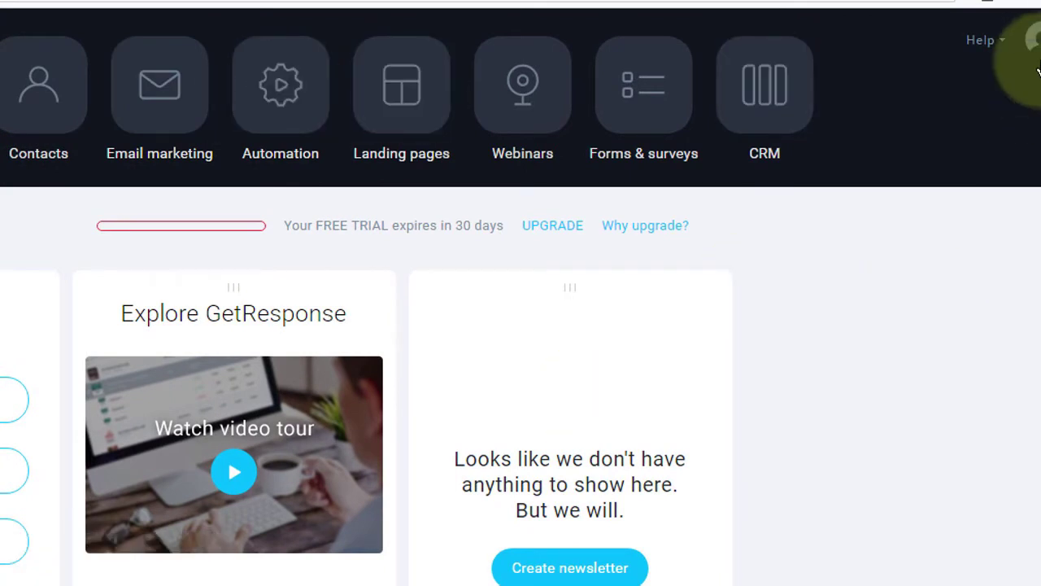
pyautogui.moveTo(1038, 43)
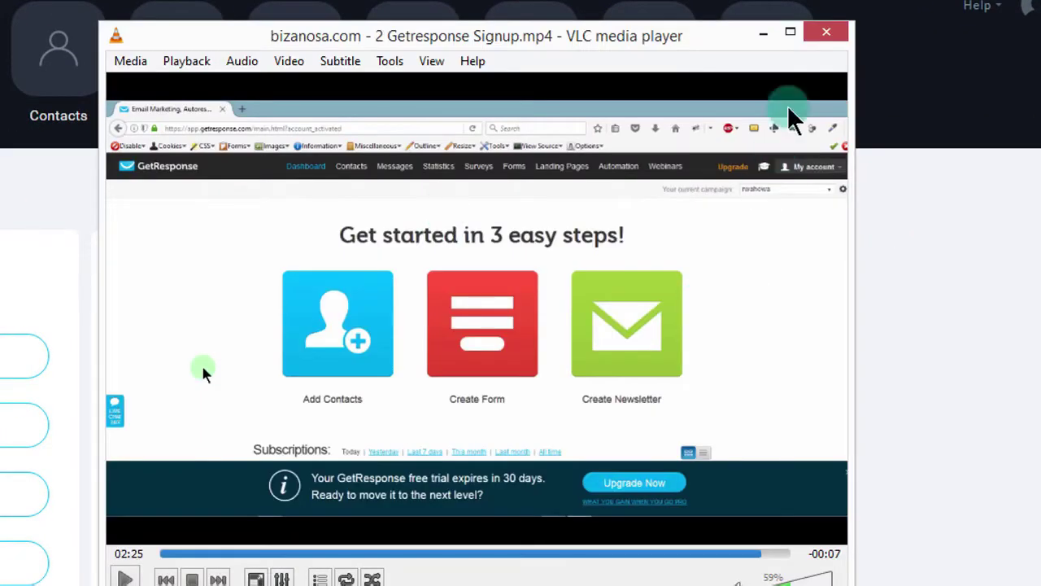
pyautogui.click(790, 33)
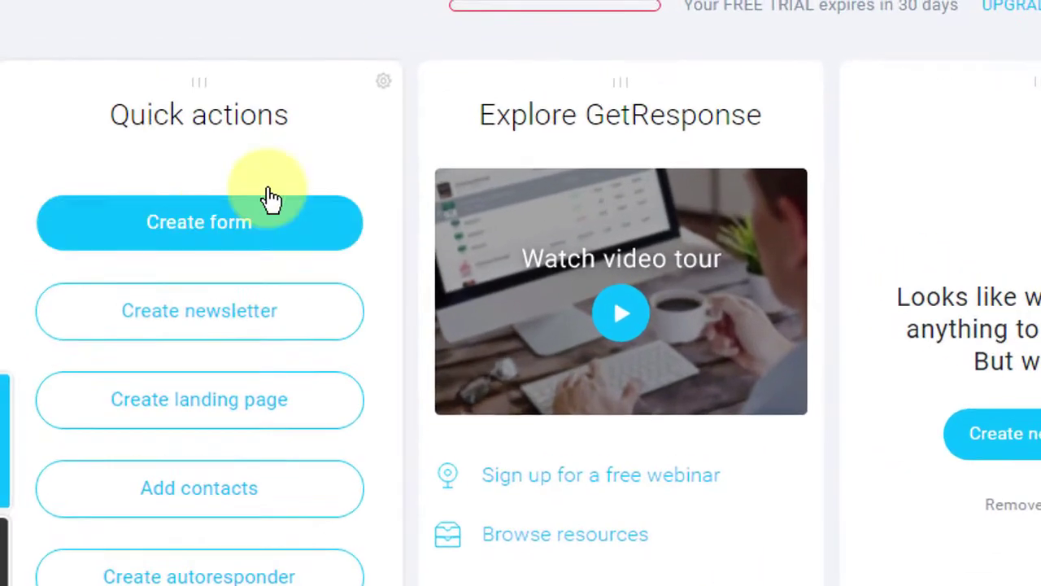
# Replace Create landing page and Add contacts with Create webinar and Create workflow in the Quick actions widget, and save its settings.
pyautogui.click(292, 60)
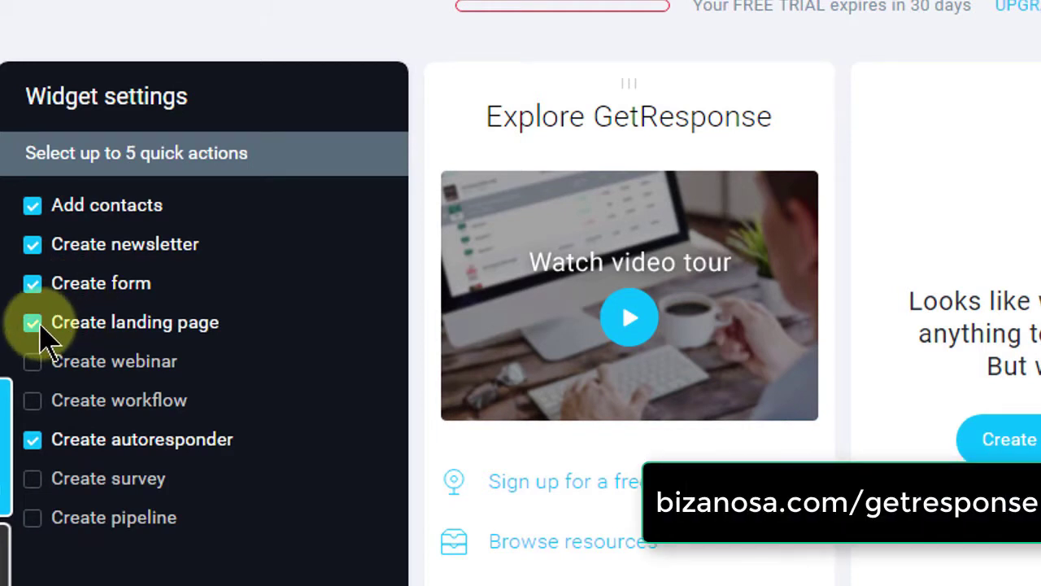
pyautogui.click(32, 326)
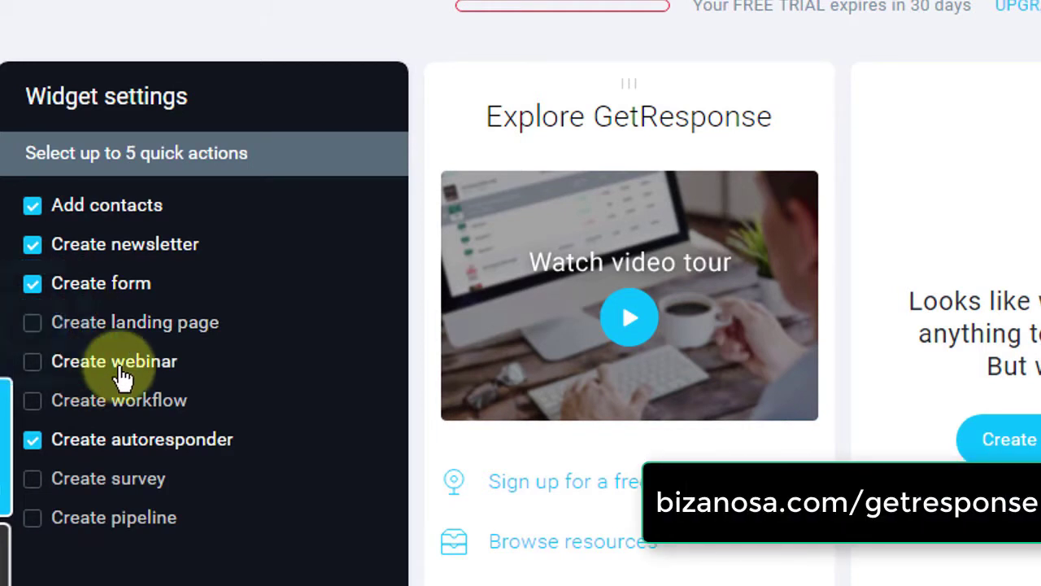
pyautogui.click(35, 362)
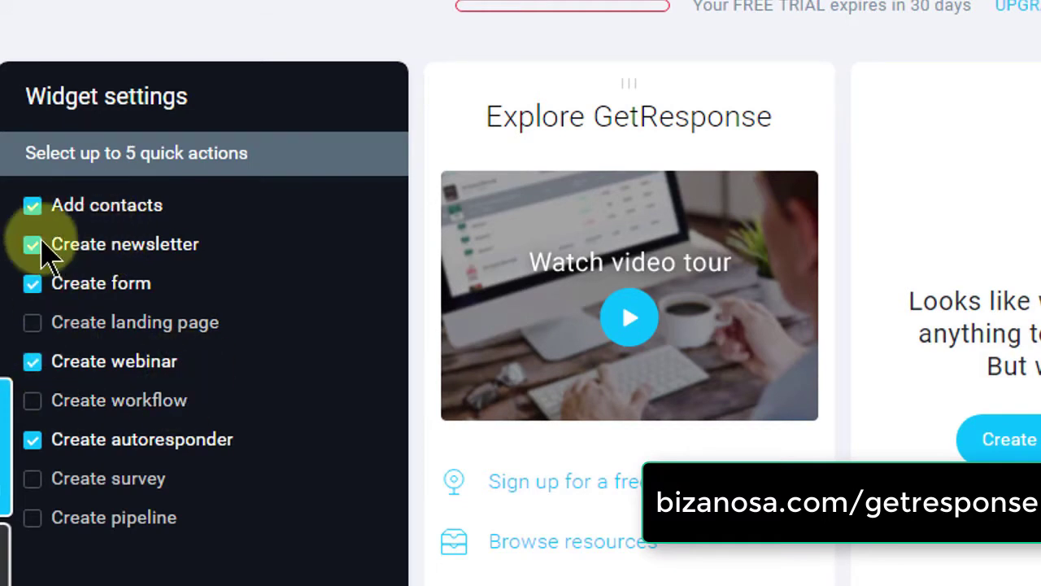
pyautogui.click(33, 205)
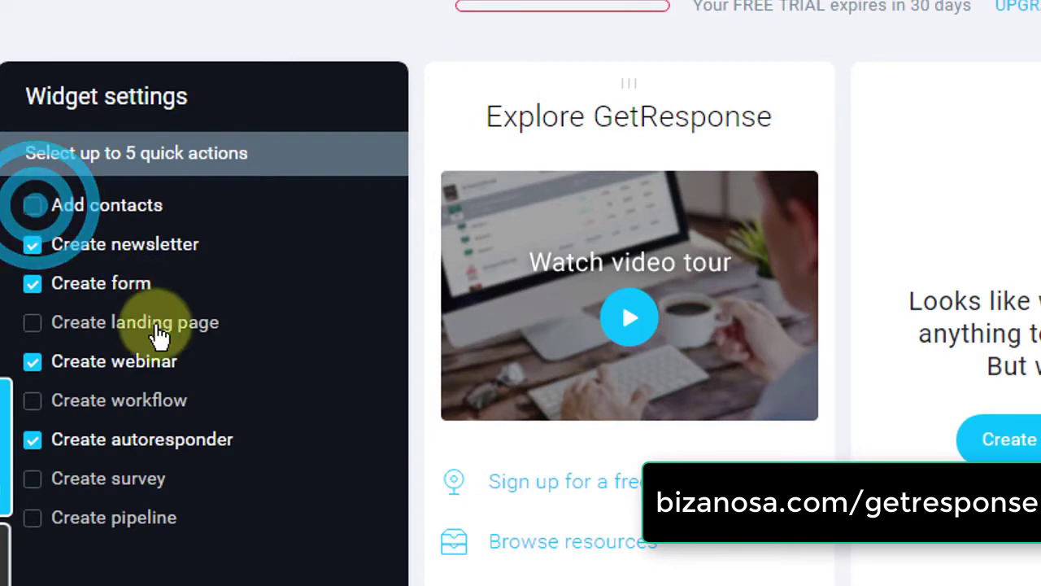
pyautogui.click(35, 403)
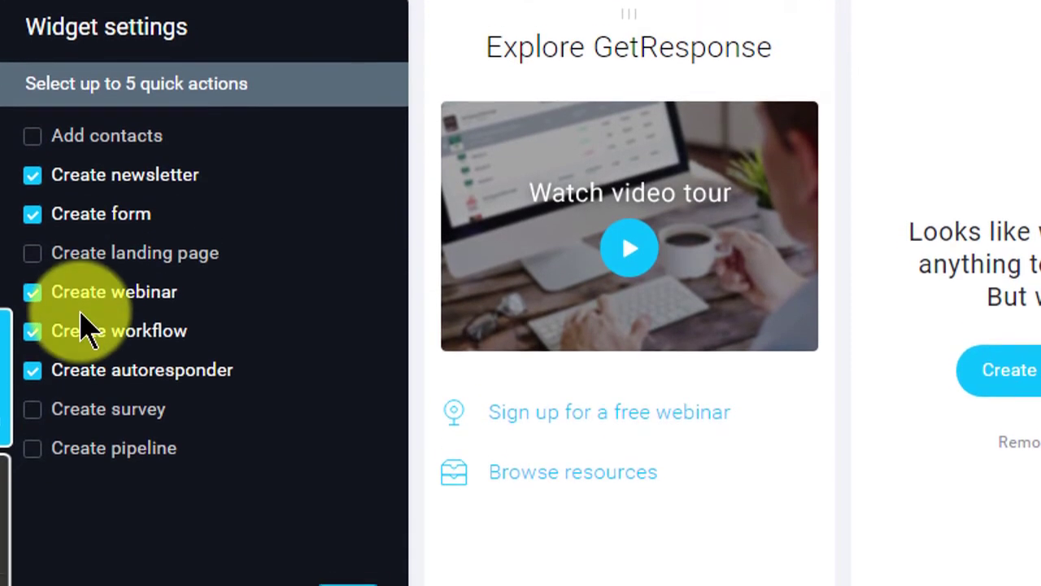
pyautogui.click(342, 575)
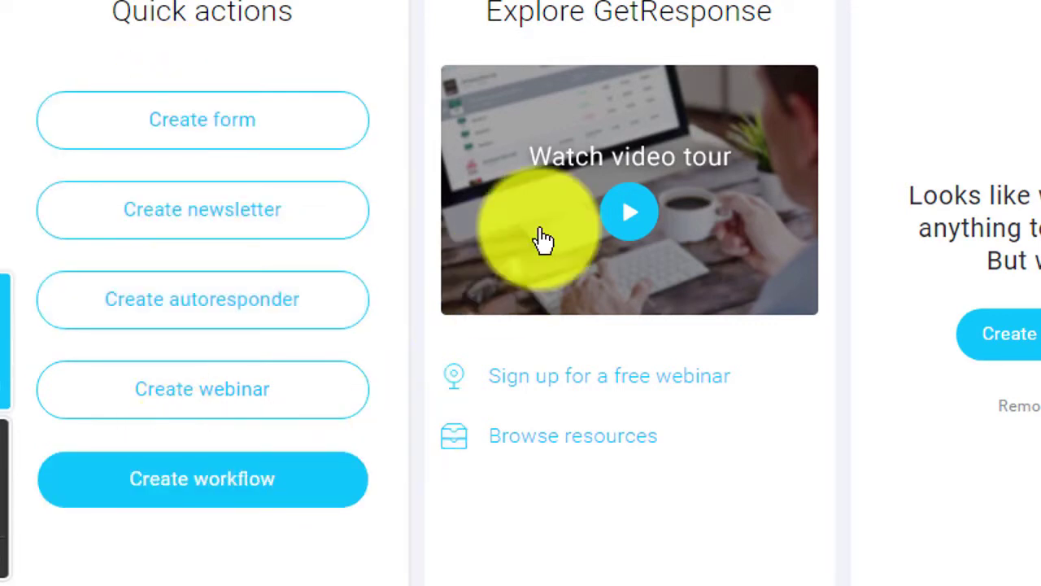
# Review the Quick actions widget's settings again, including the option to remove the widget, and close them without changes.
pyautogui.scroll(-1, 530, 288)
pyautogui.scroll(-2, 236, 492)
pyautogui.scroll(4, 301, 215)
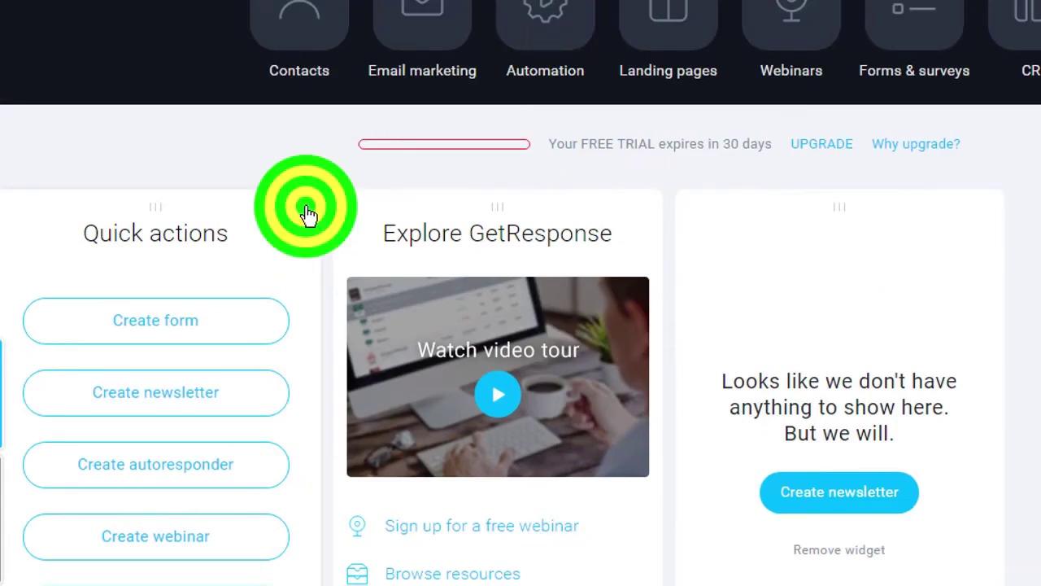
pyautogui.click(308, 215)
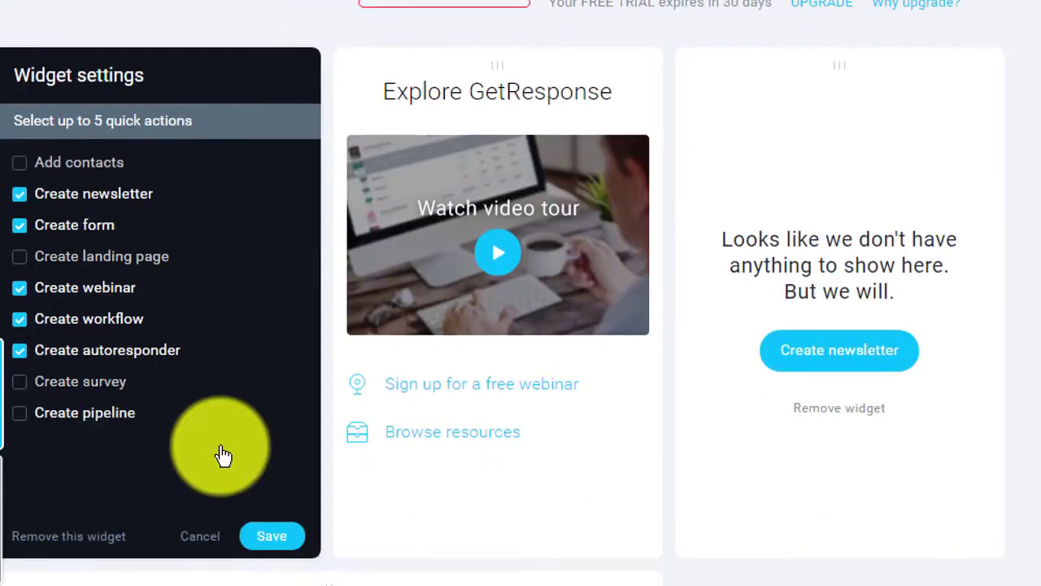
pyautogui.scroll(-1, 224, 456)
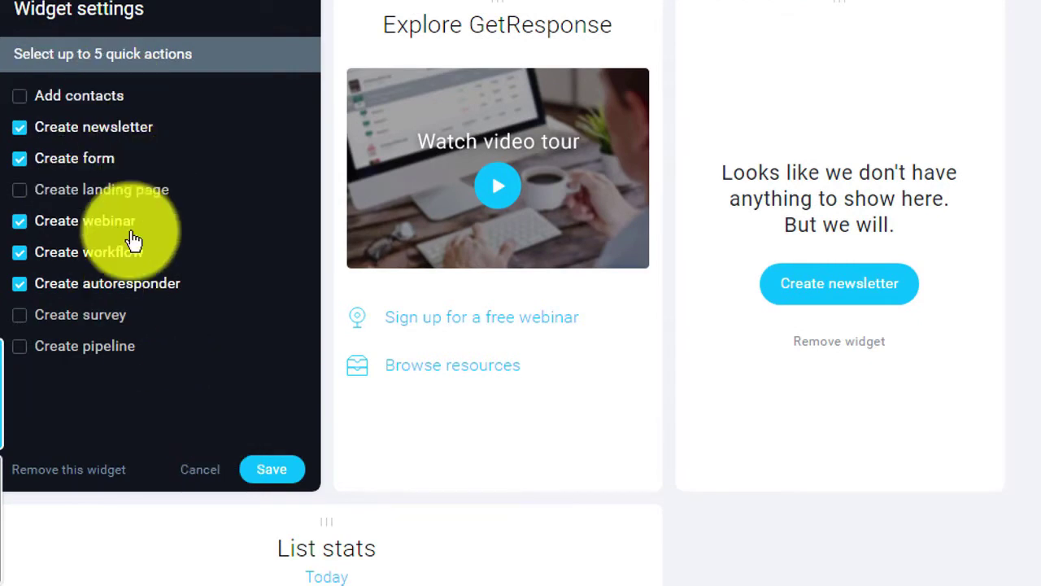
pyautogui.click(255, 472)
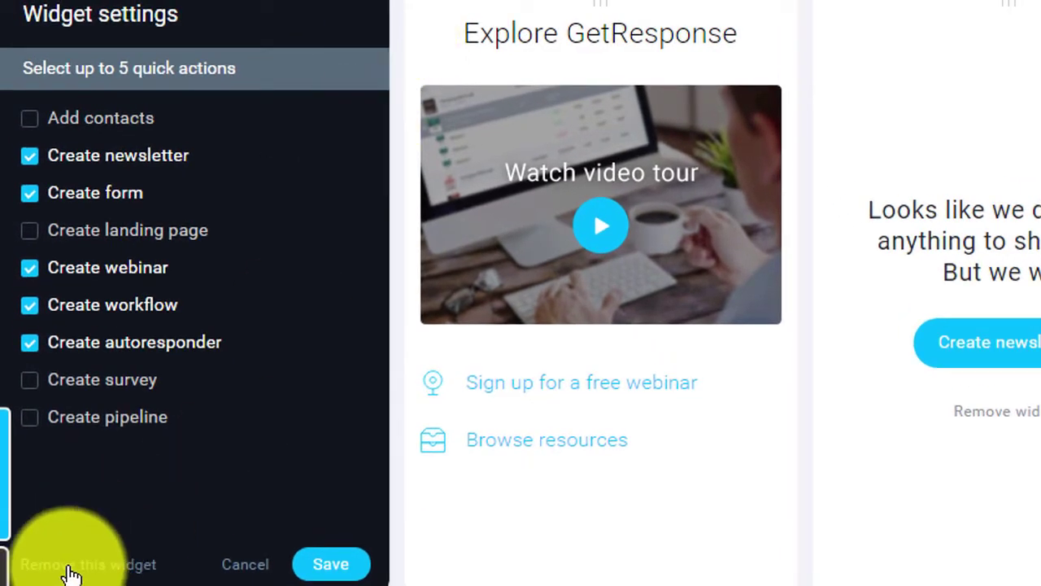
pyautogui.click(247, 576)
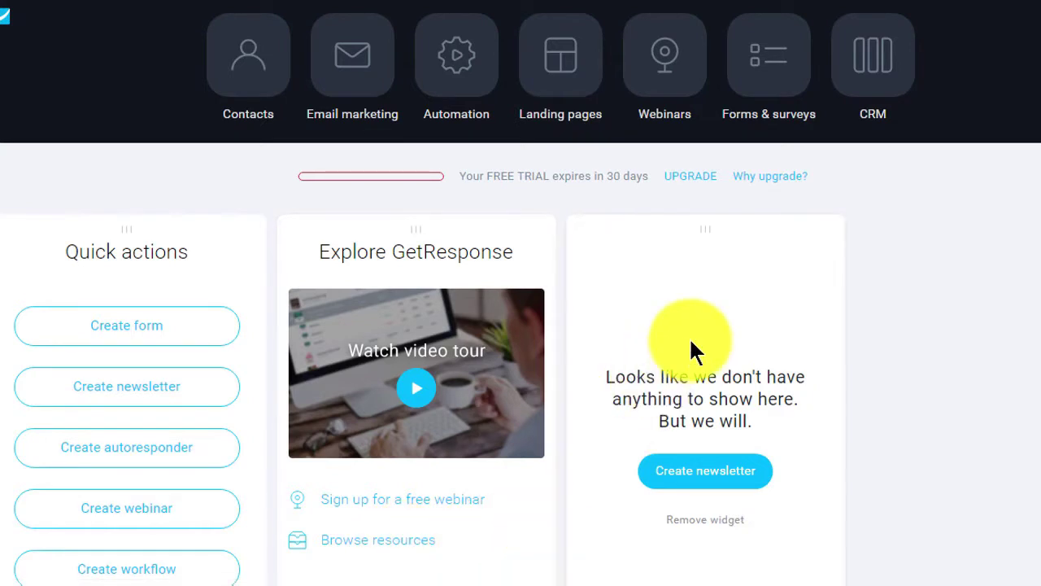
# Remove the empty newsletter widget and the List stats widget from the dashboard.
pyautogui.scroll(-1, 689, 341)
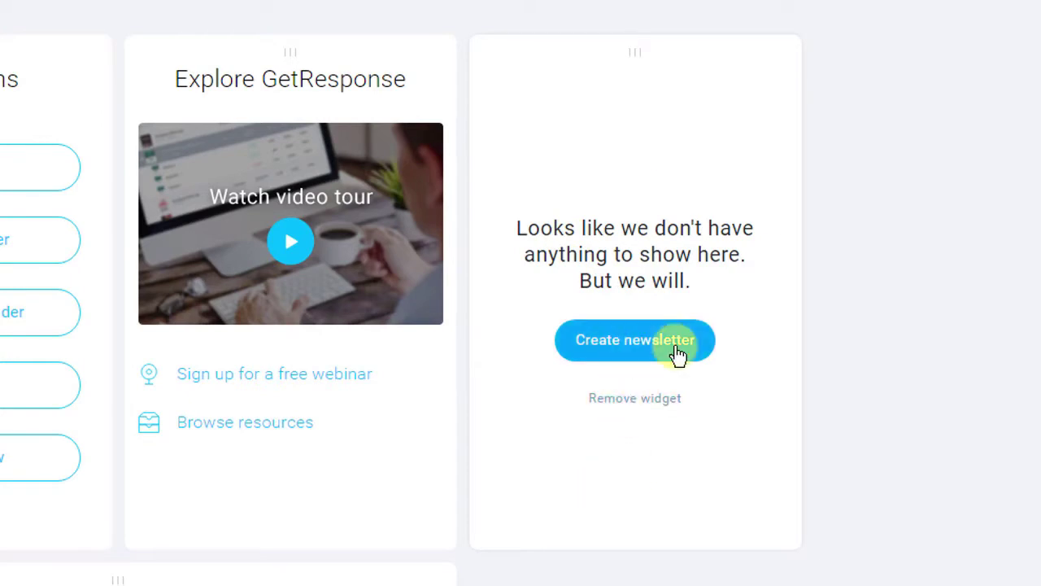
pyautogui.click(642, 407)
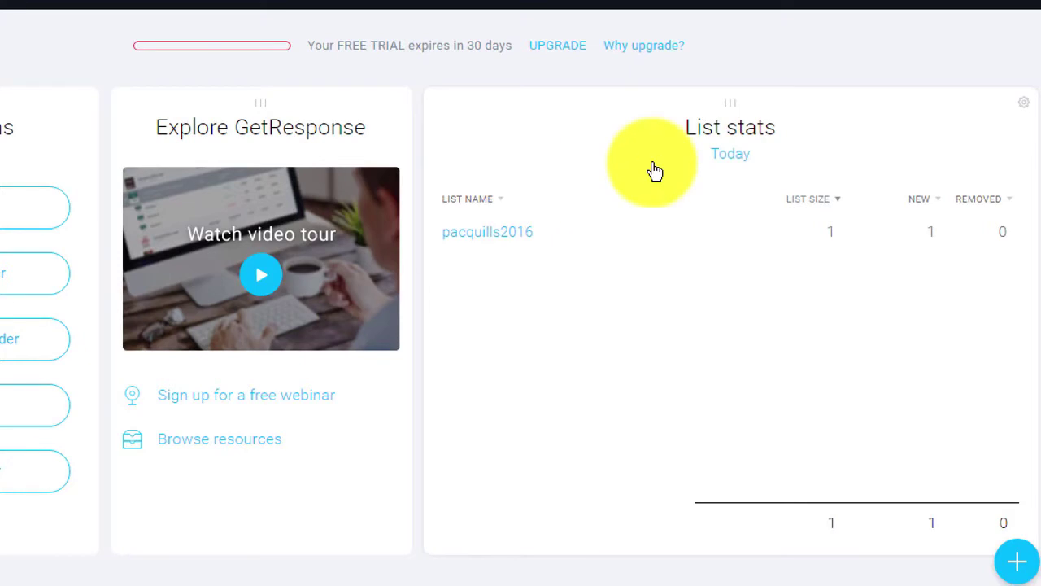
pyautogui.click(1023, 102)
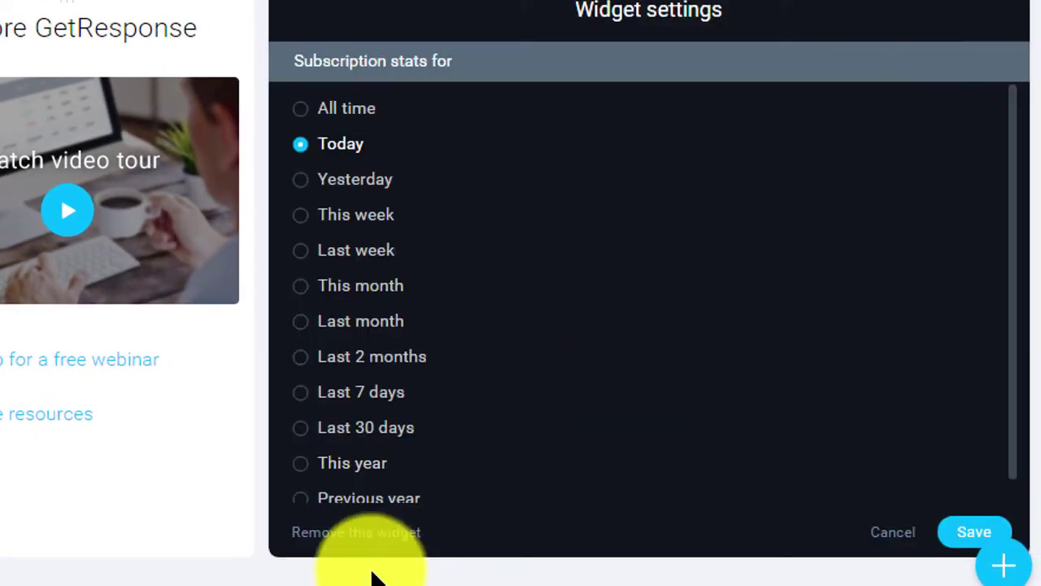
pyautogui.click(366, 535)
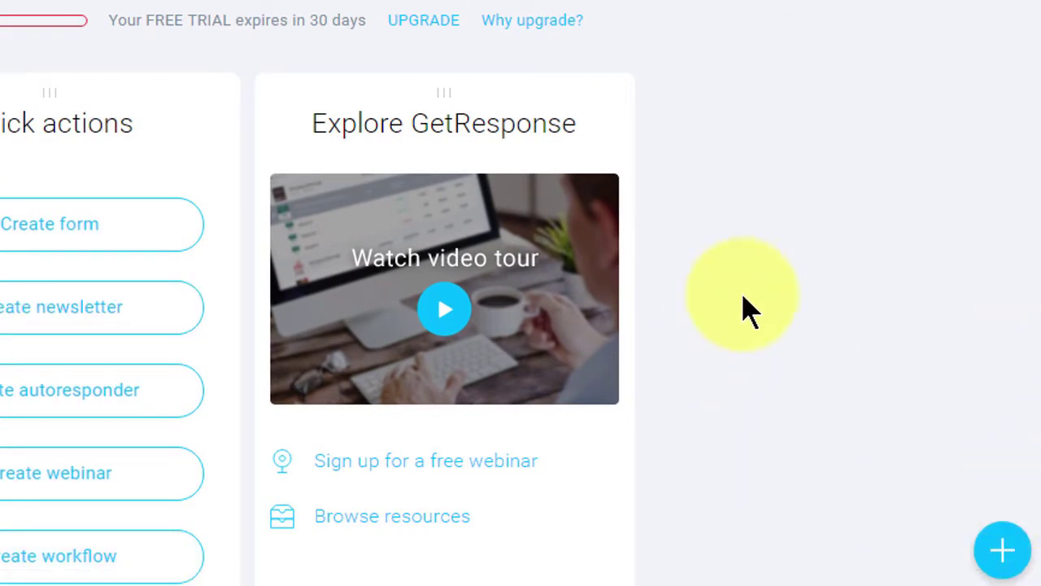
# Browse the Widget Library's widgets for newsletters, forms, landing pages, autoresponders, lists, workflows, webinars and surveys, and return to the dashboard.
pyautogui.click(886, 558)
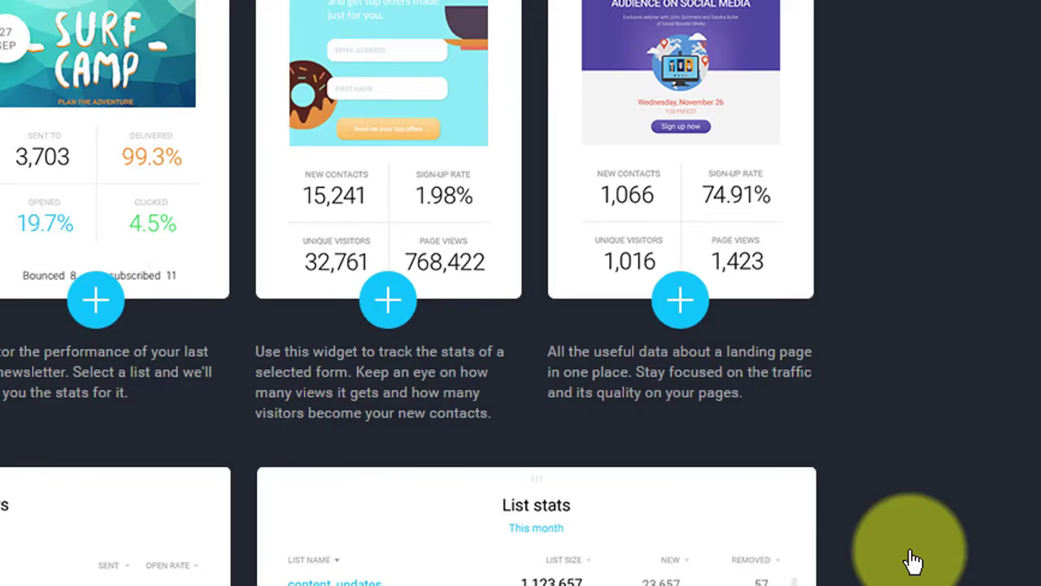
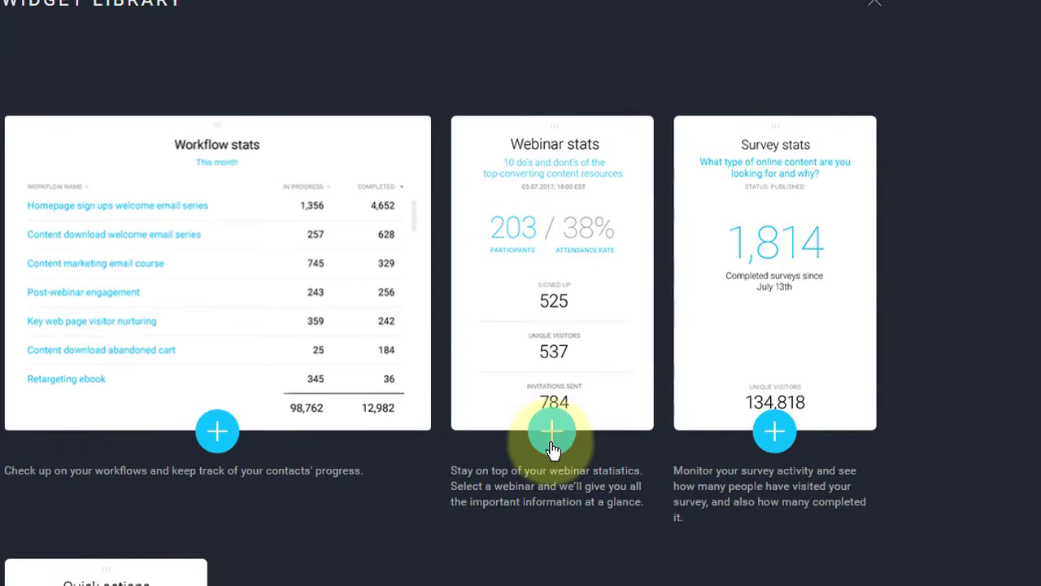
pyautogui.scroll(-5, 552, 443)
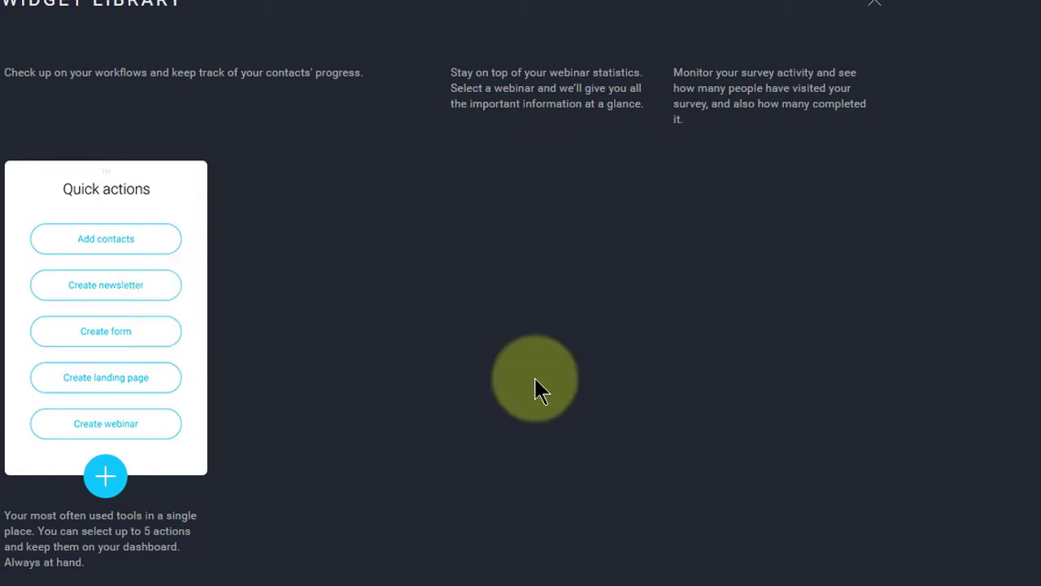
pyautogui.scroll(6, 535, 388)
pyautogui.scroll(10, 534, 378)
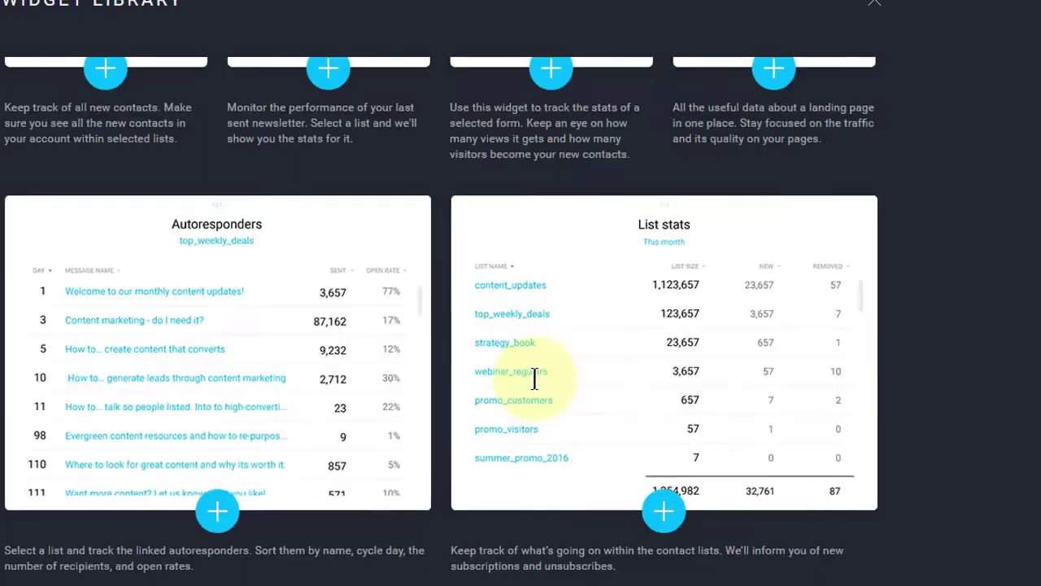
pyautogui.click(885, 5)
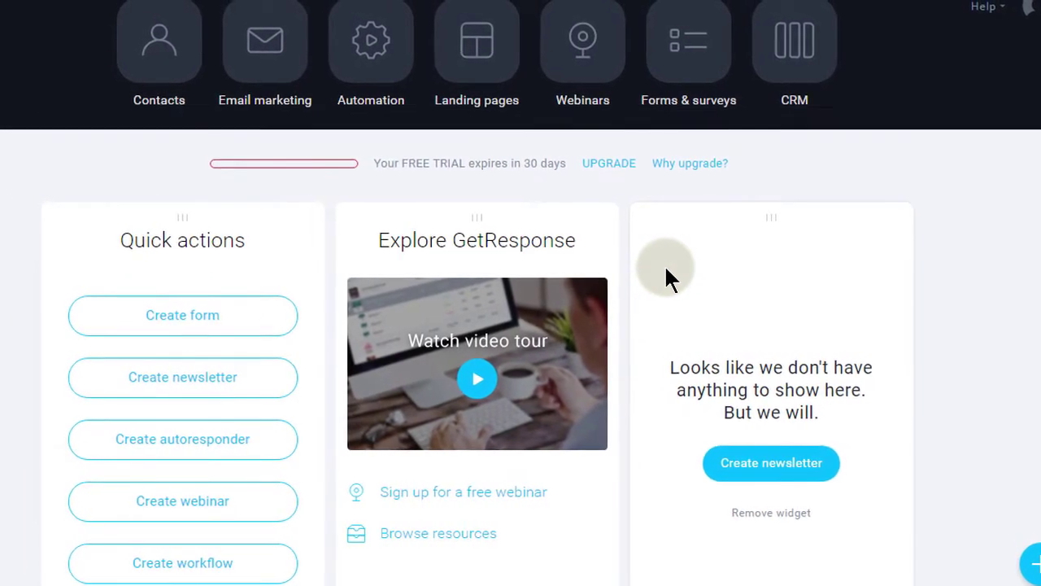
pyautogui.scroll(-2, 663, 268)
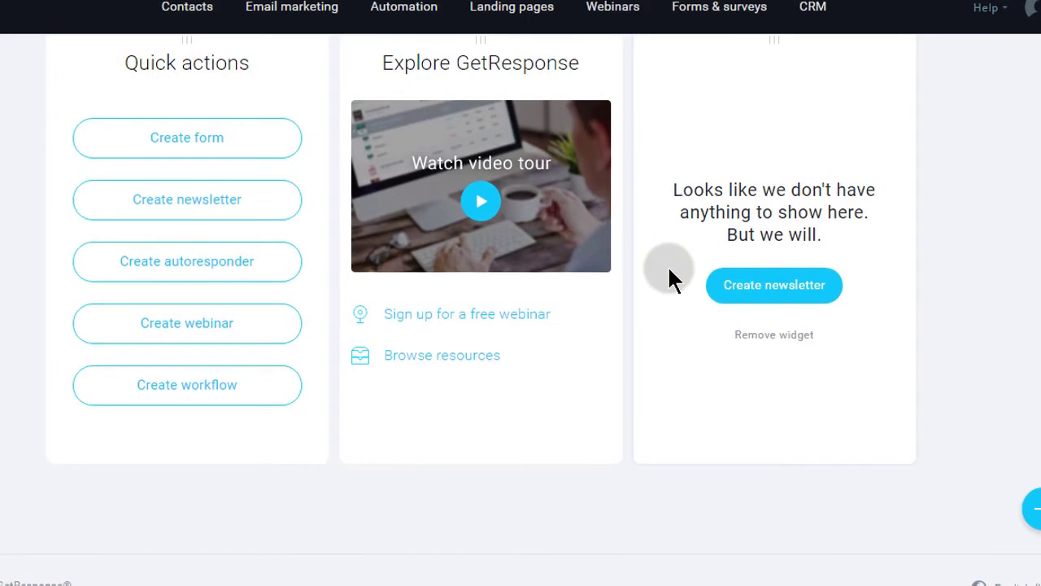
pyautogui.scroll(2, 667, 277)
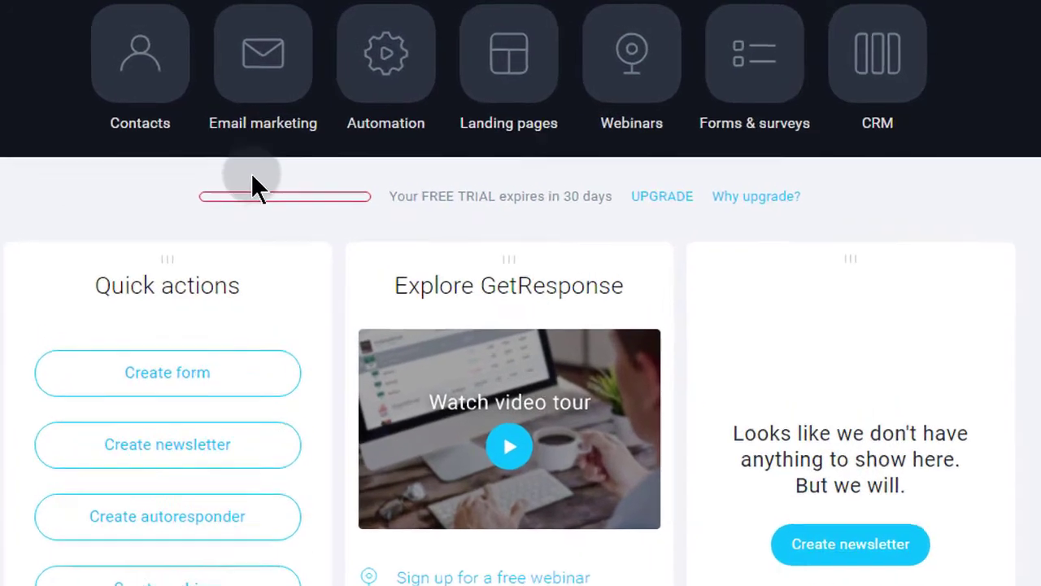
# Open the Email marketing section on its newsletters page and check the section switcher for other features.
pyautogui.click(266, 79)
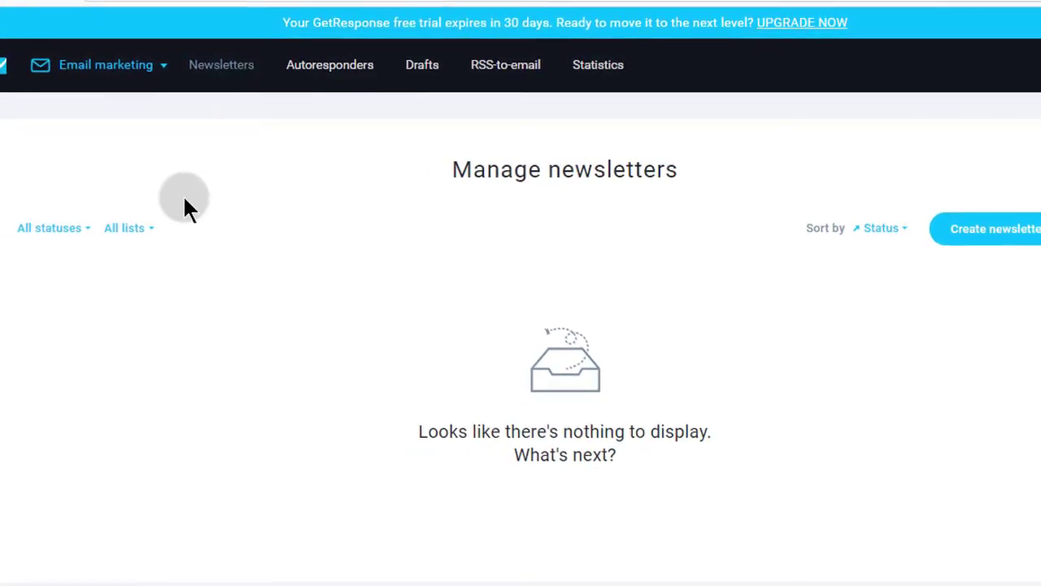
pyautogui.click(161, 69)
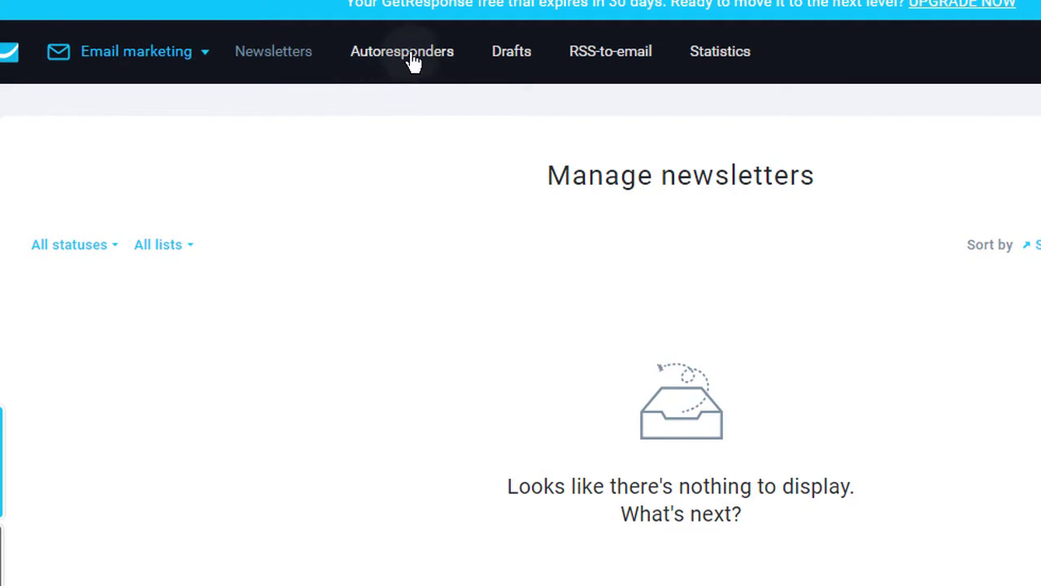
pyautogui.click(124, 55)
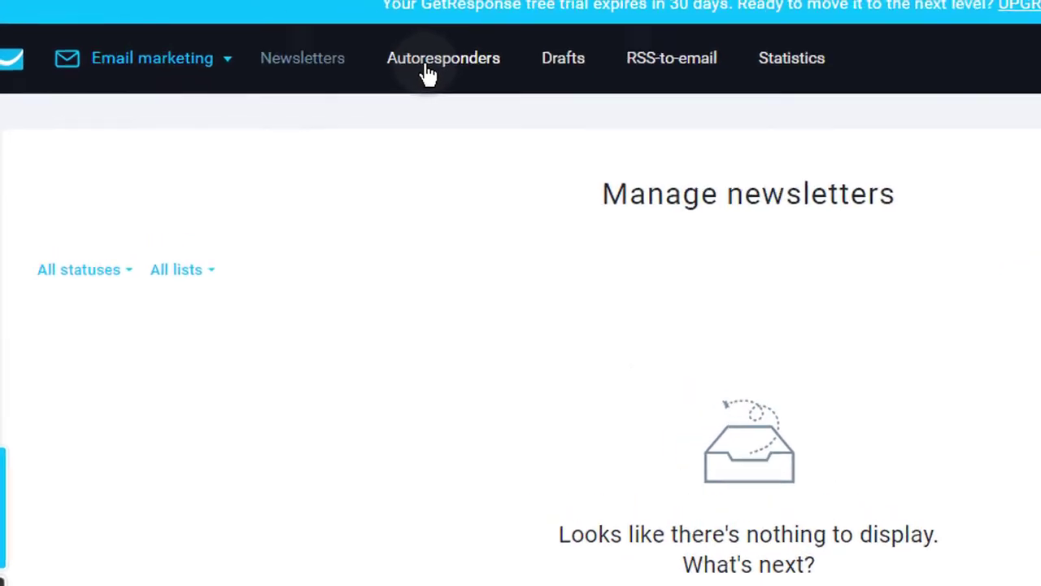
pyautogui.moveTo(166, 73)
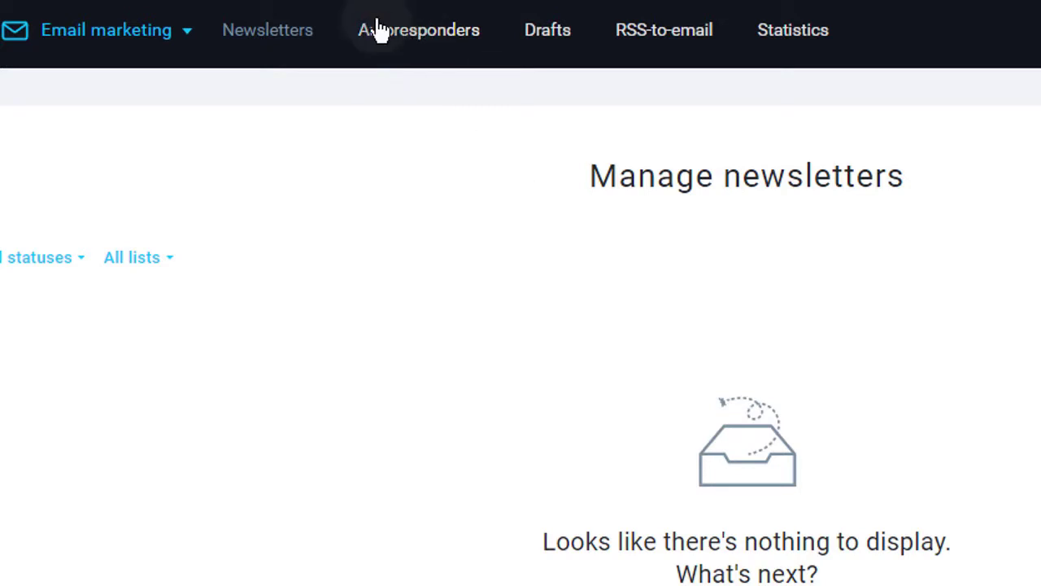
# Open the autoresponders page in Email marketing and start creating a new autoresponder.
pyautogui.click(423, 47)
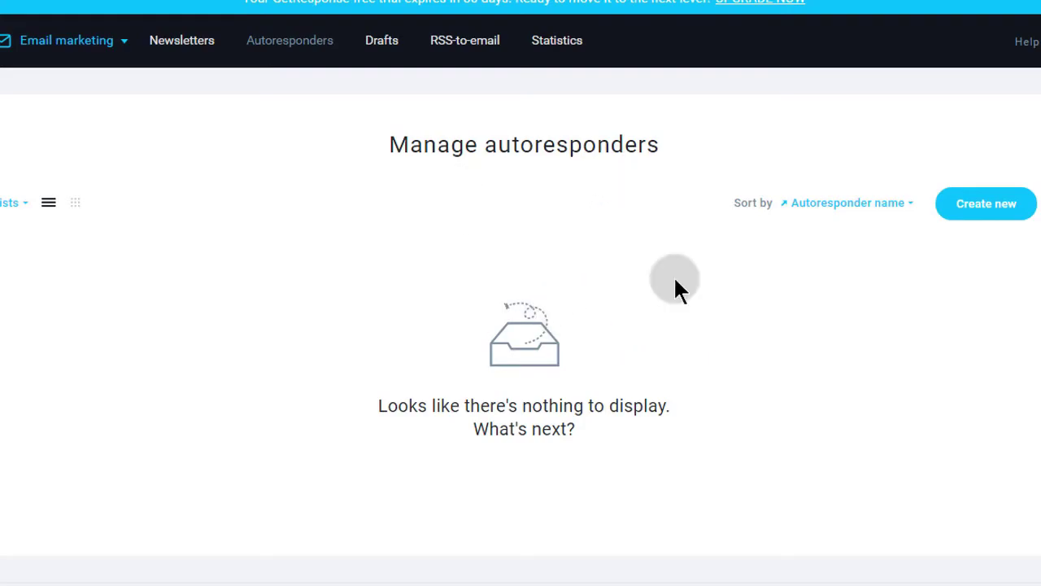
pyautogui.click(976, 209)
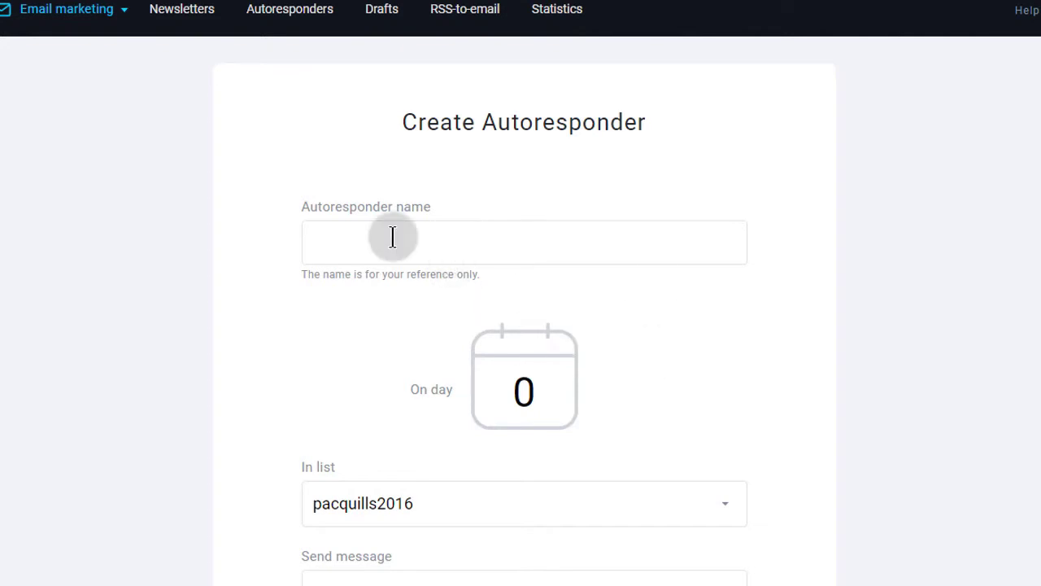
# Review the new autoresponder form's settings for name, day, contact list, sending time, enabled weekdays and email creation.
pyautogui.scroll(-2, 797, 400)
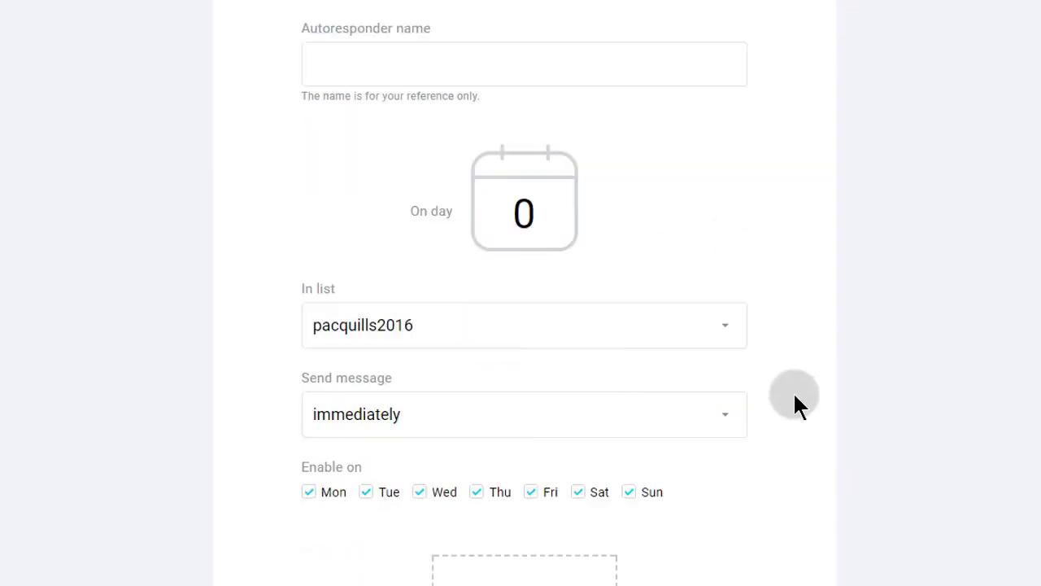
pyautogui.click(524, 213)
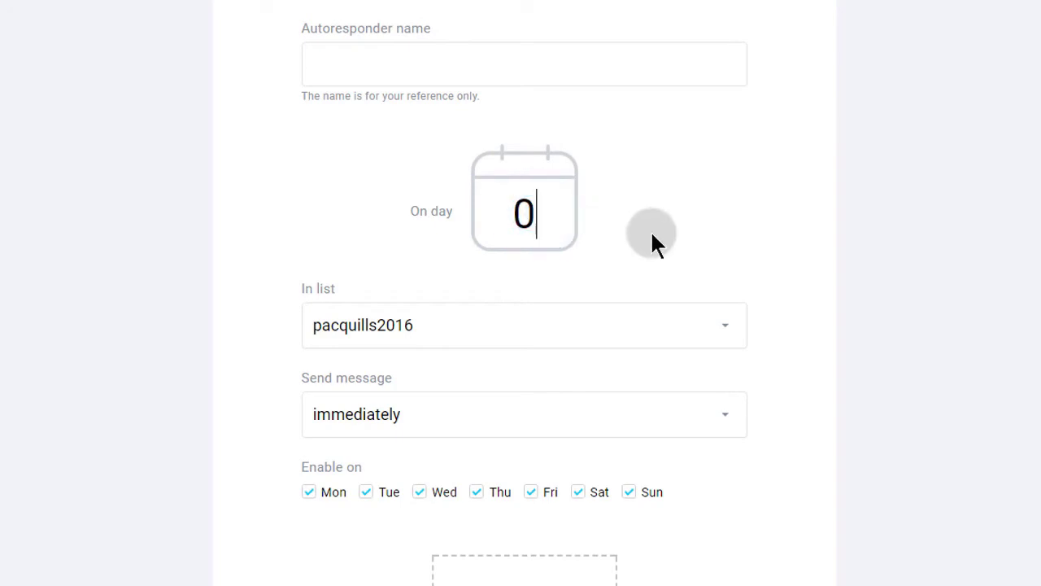
pyautogui.click(527, 209)
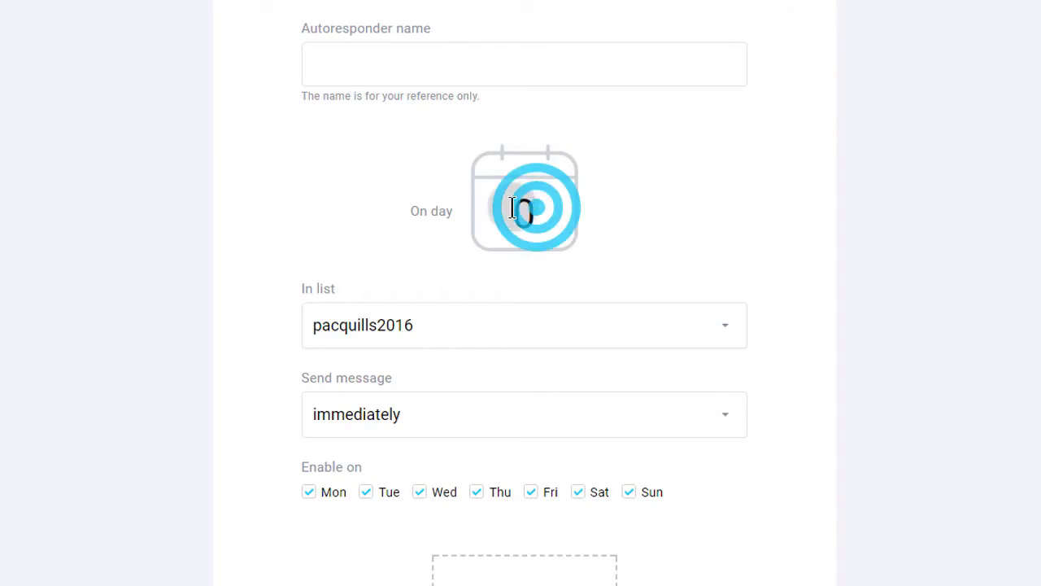
pyautogui.click(589, 336)
pyautogui.click(588, 336)
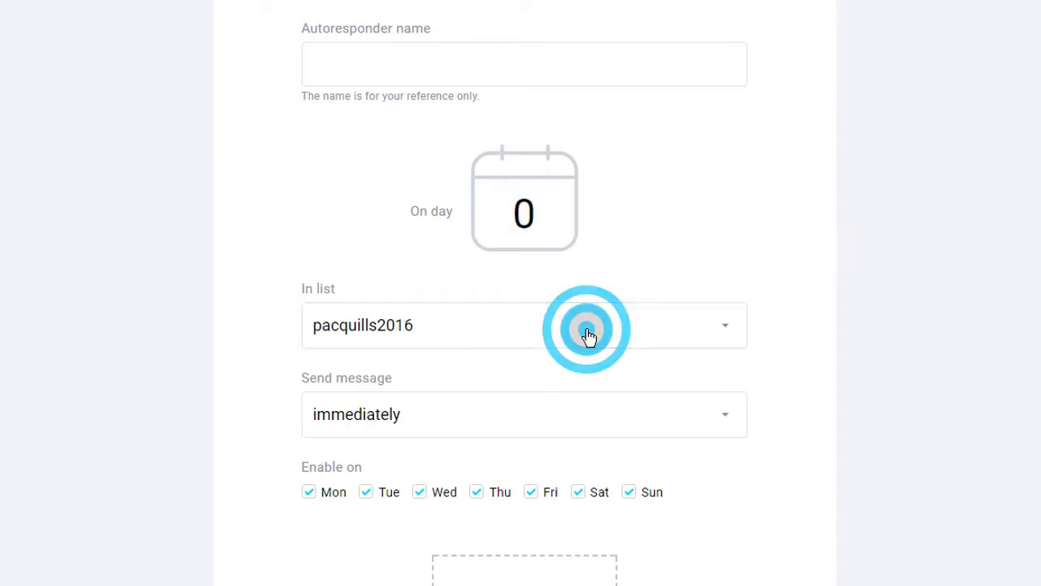
pyautogui.click(783, 335)
pyautogui.scroll(-1, 784, 338)
pyautogui.scroll(-1, 783, 334)
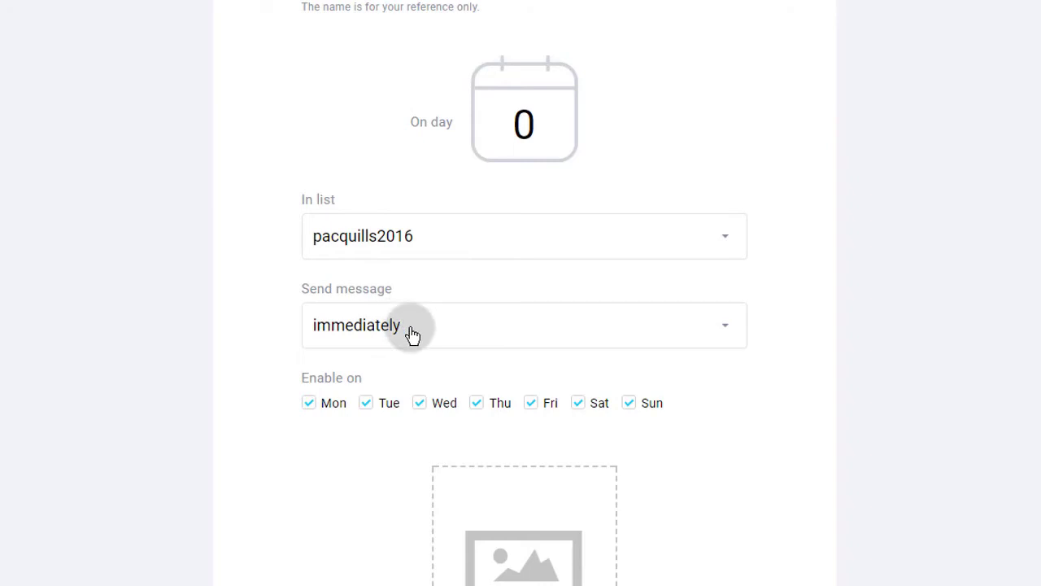
pyautogui.scroll(-2, 412, 333)
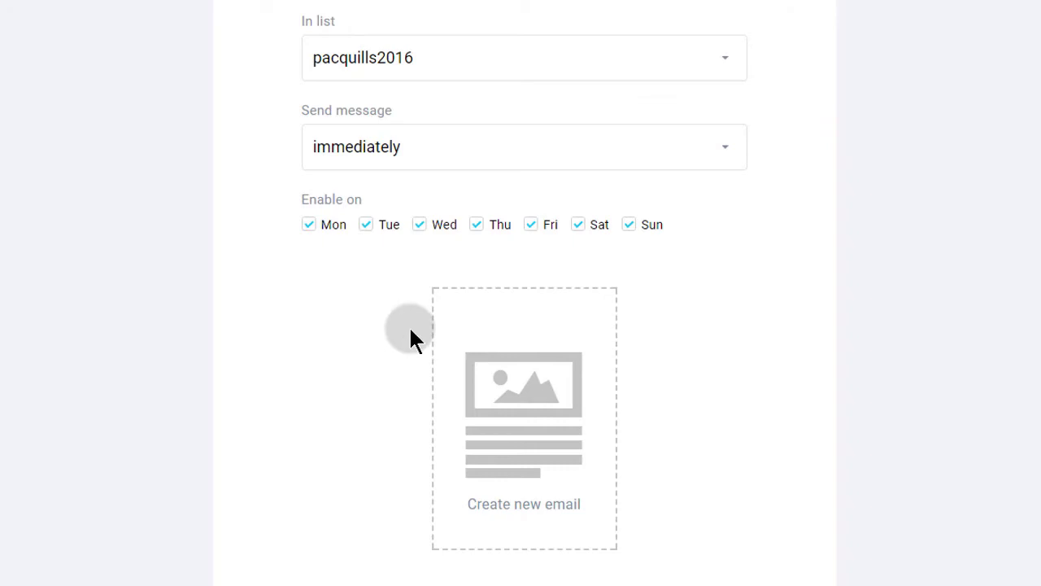
# Switch to the Udemy course window, expand the Autoresponders and Automation sections, and look through their lectures.
pyautogui.moveTo(263, 579)
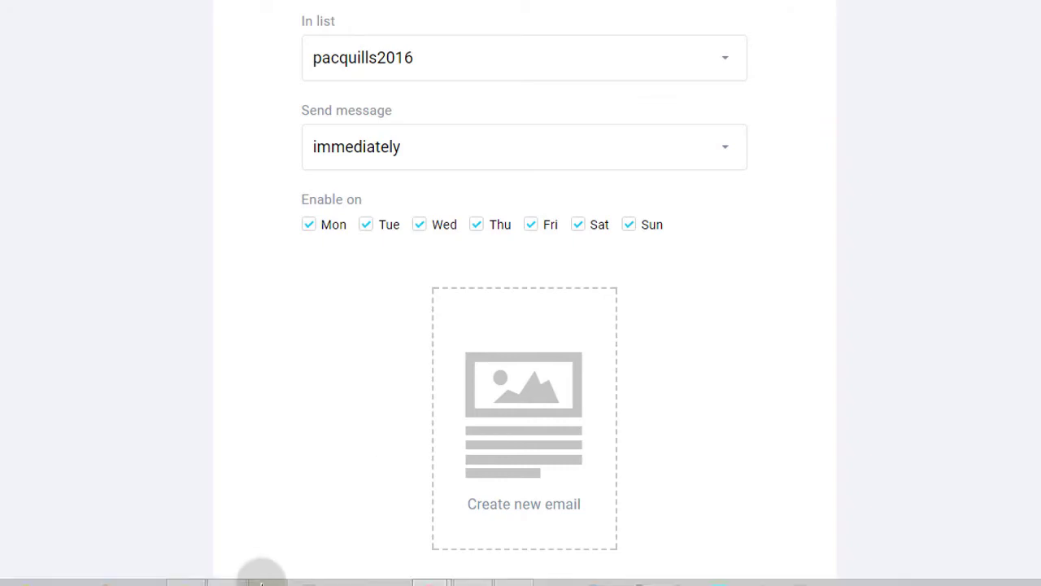
pyautogui.moveTo(432, 580)
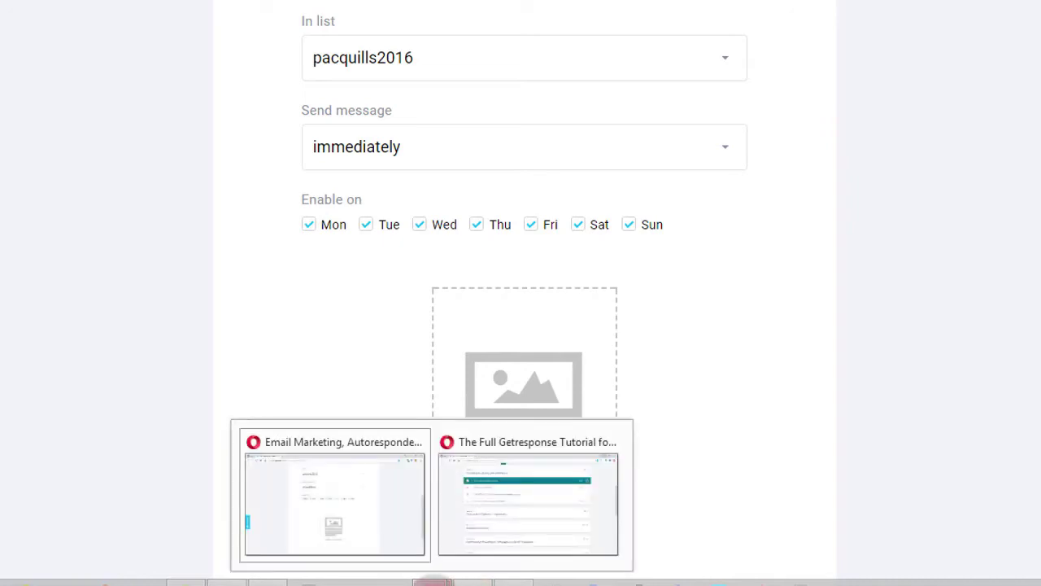
pyautogui.click(521, 489)
pyautogui.scroll(-3, 511, 410)
pyautogui.scroll(-1, 406, 325)
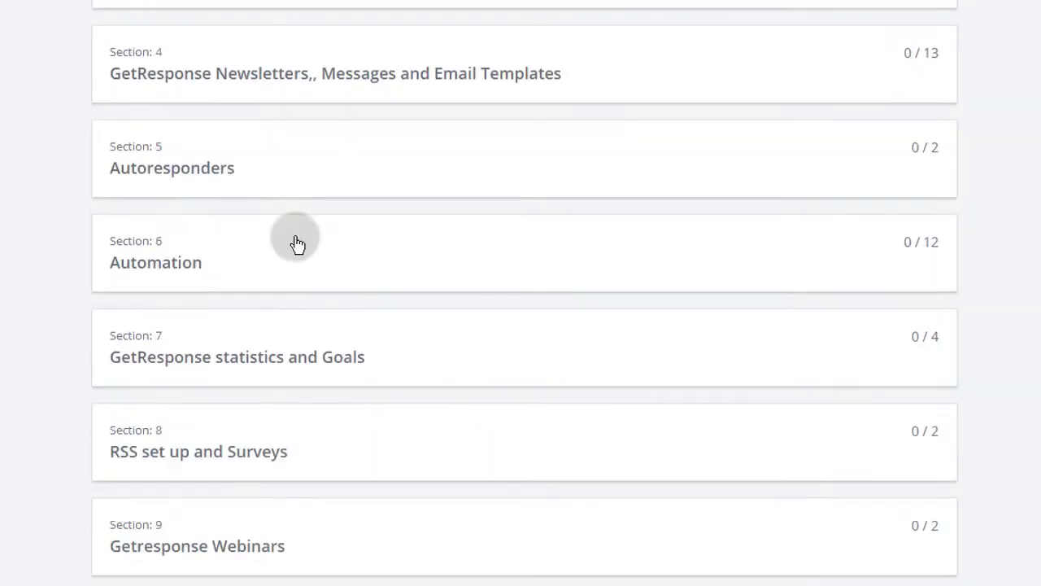
pyautogui.click(931, 170)
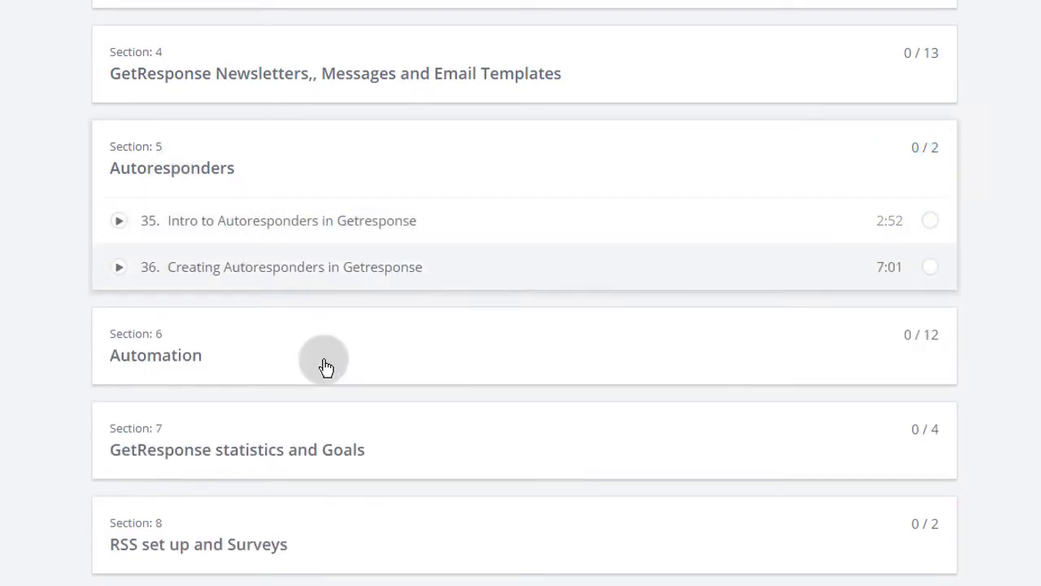
pyautogui.click(312, 357)
pyautogui.scroll(-1, 332, 358)
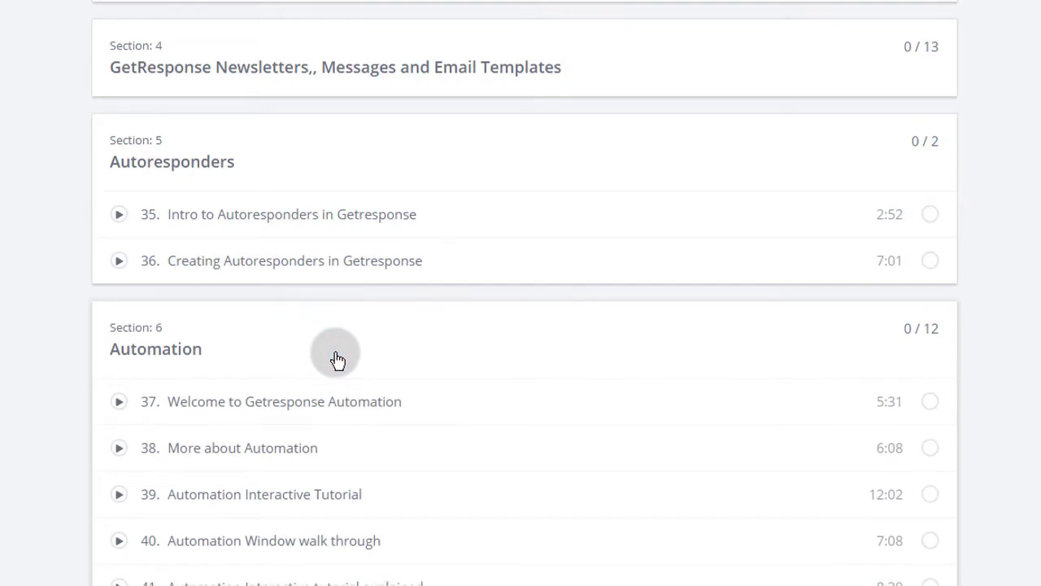
pyautogui.scroll(-3, 361, 344)
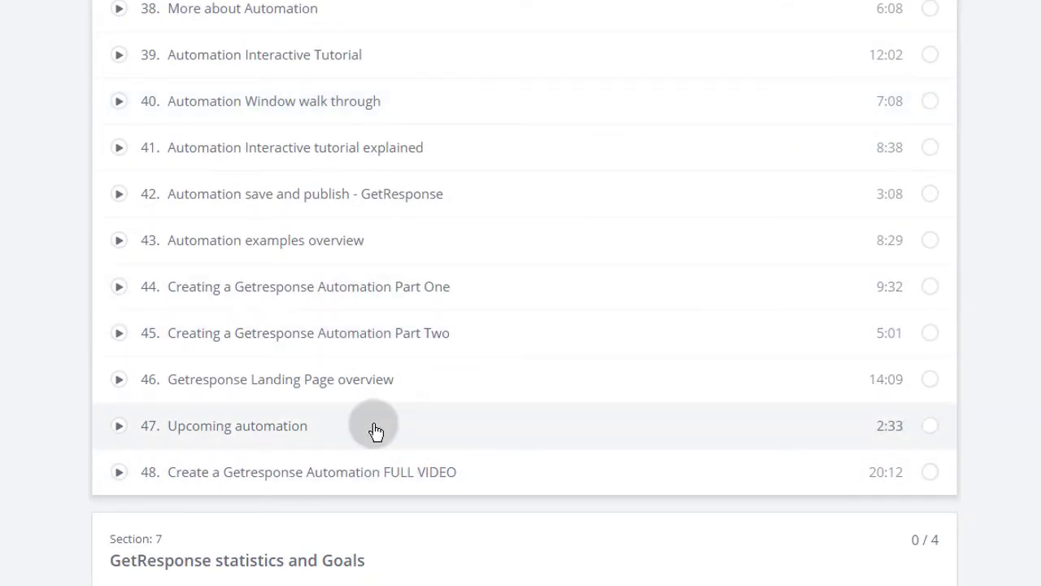
pyautogui.scroll(3, 375, 429)
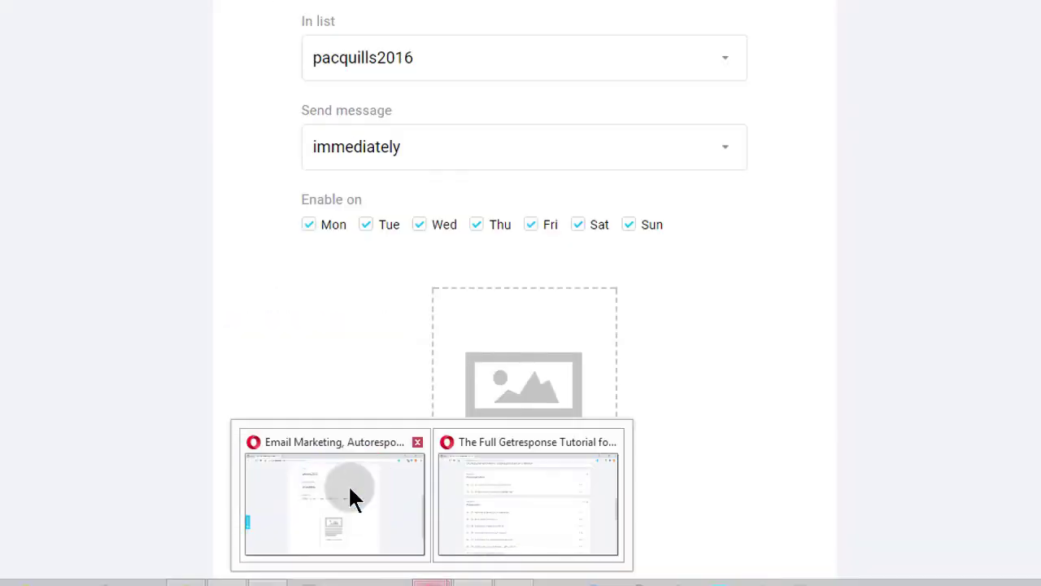
# Return to the GetResponse autoresponder form and check its email creation area and saving options.
pyautogui.click(350, 488)
pyautogui.scroll(-3, 647, 408)
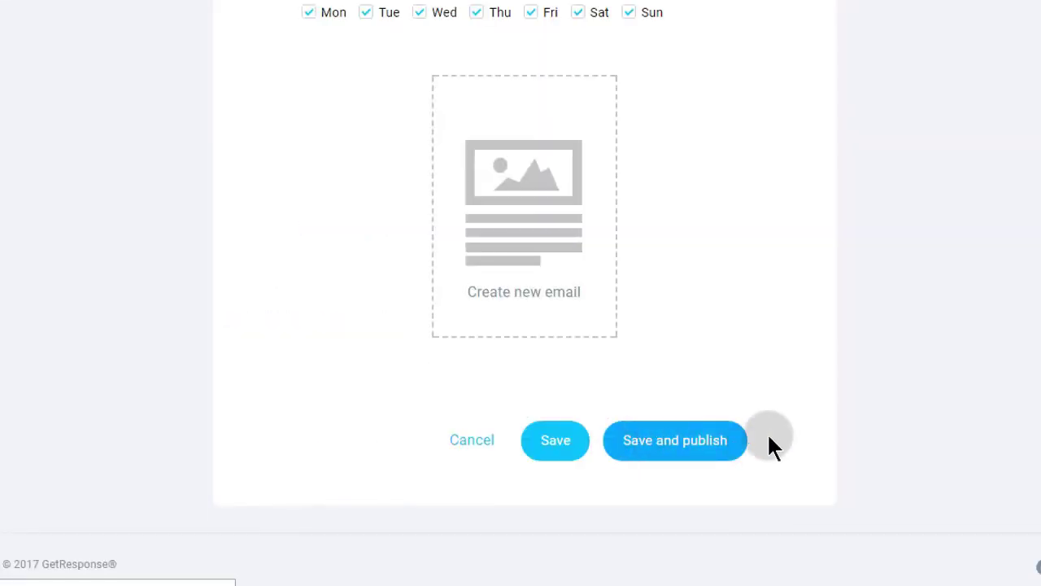
pyautogui.scroll(1, 767, 423)
pyautogui.scroll(8, 766, 419)
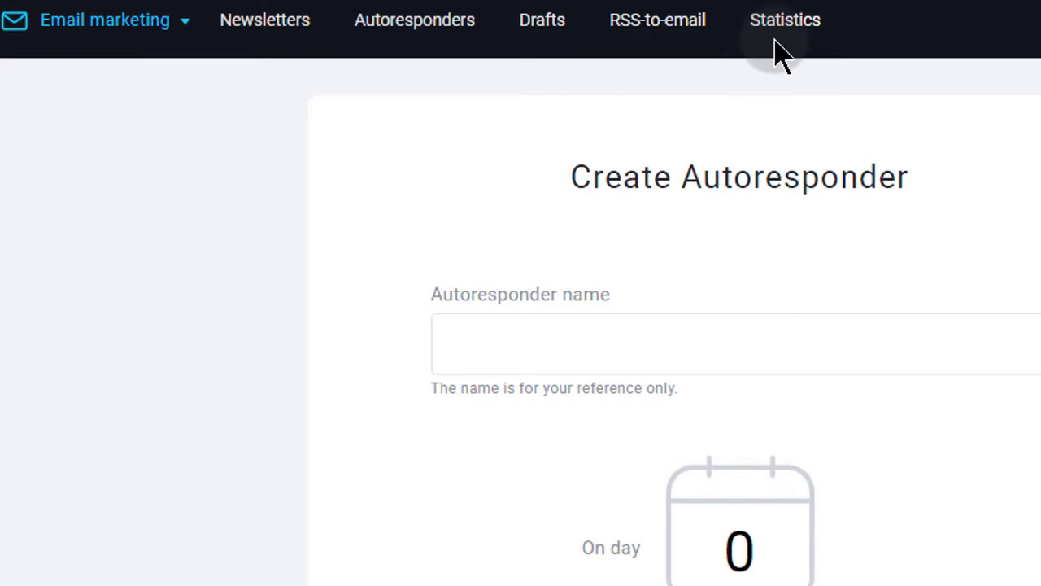
# Open the Contacts section, leaving the autoresponder form without saving.
pyautogui.click(130, 29)
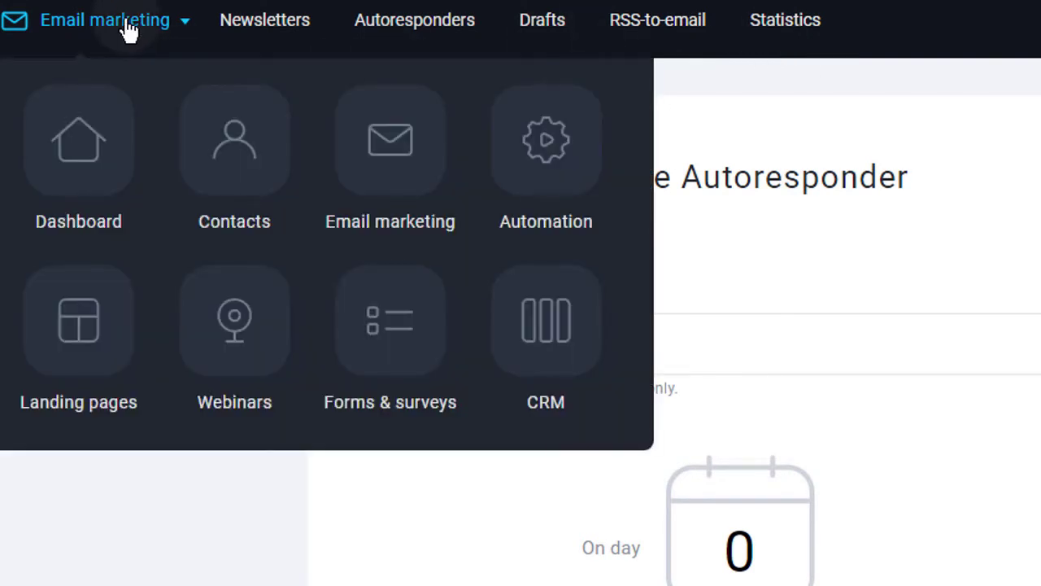
pyautogui.click(268, 187)
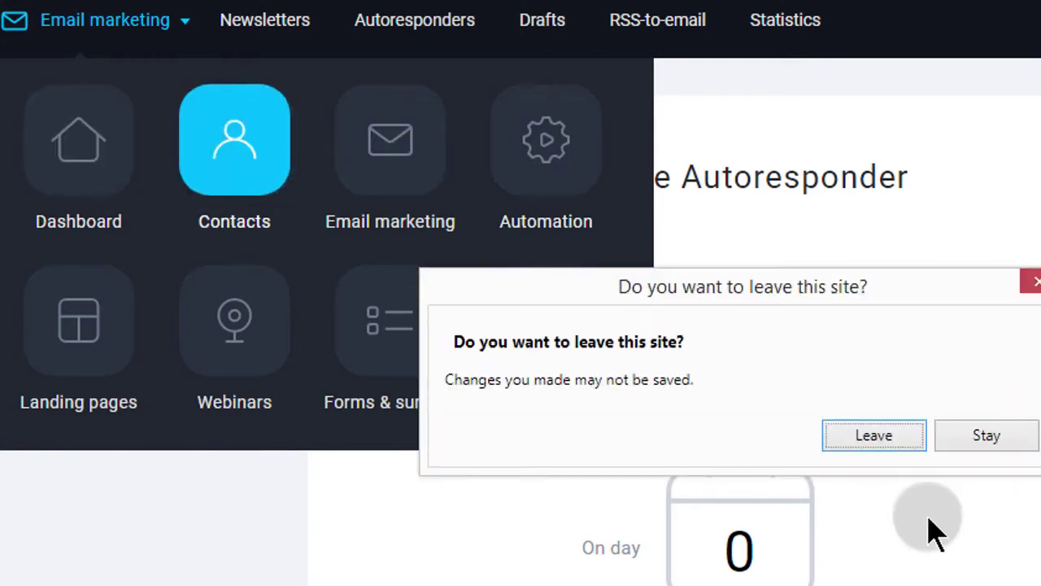
pyautogui.click(879, 443)
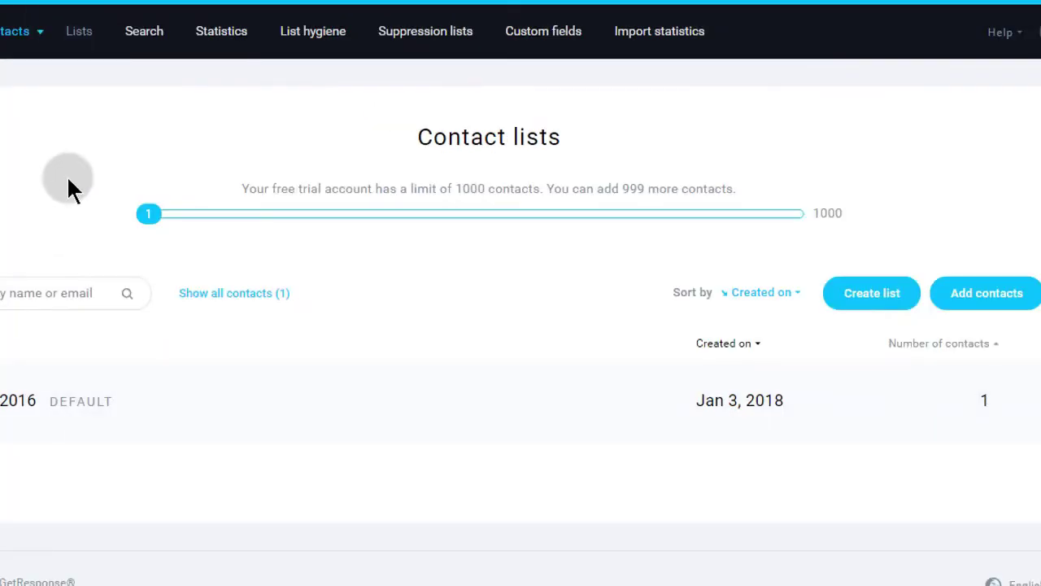
# Review the Contacts section's Statistics, List hygiene and Suppression lists entries and return to the dashboard.
pyautogui.click(53, 14)
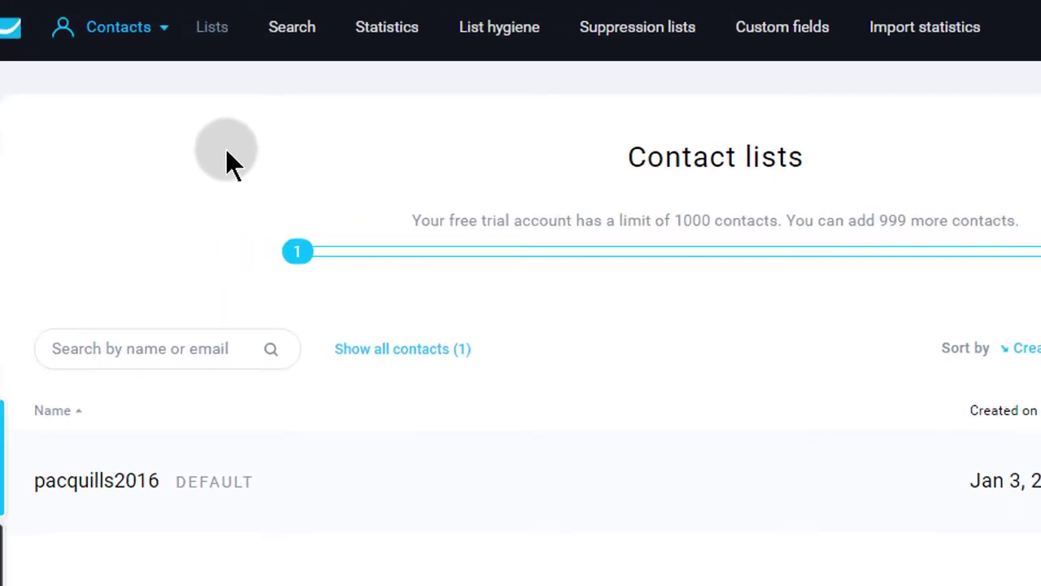
pyautogui.click(139, 36)
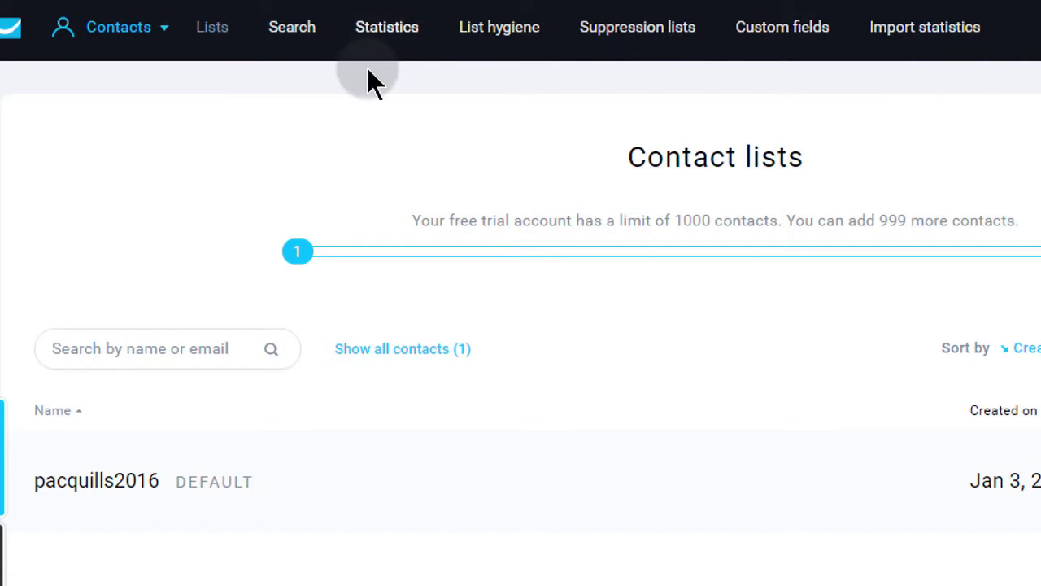
pyautogui.click(137, 31)
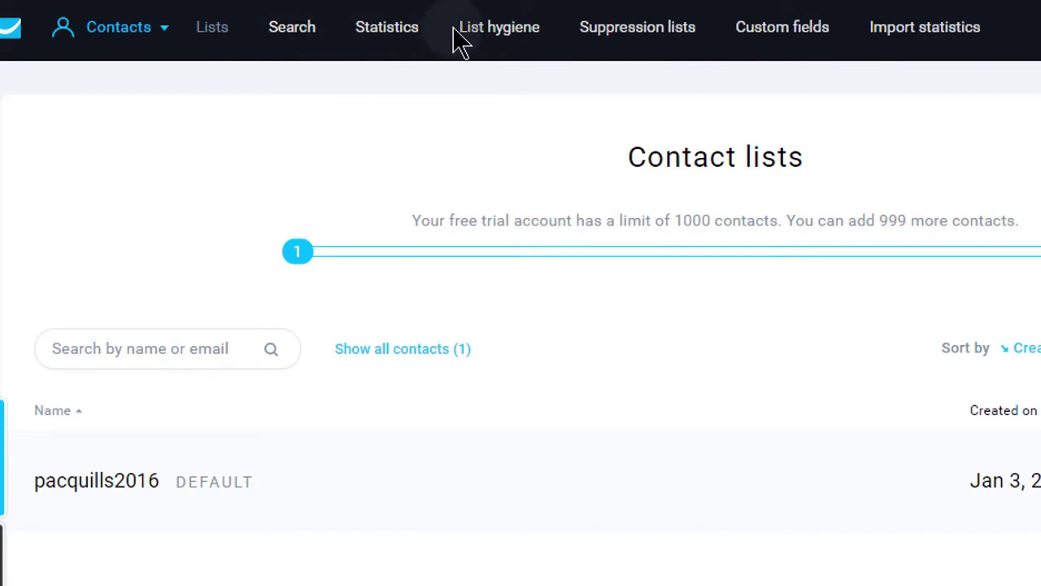
pyautogui.click(143, 29)
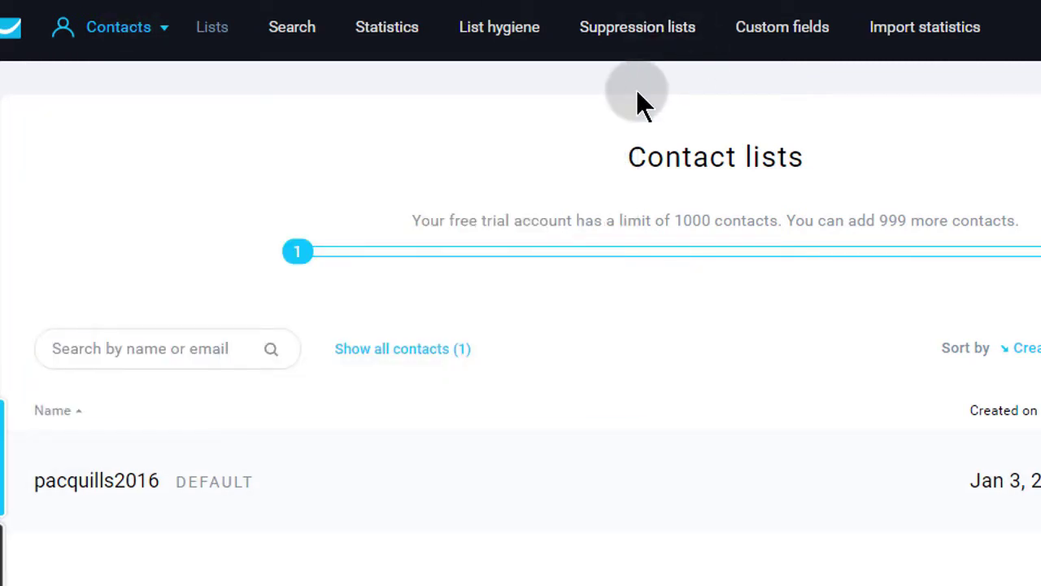
pyautogui.moveTo(132, 35)
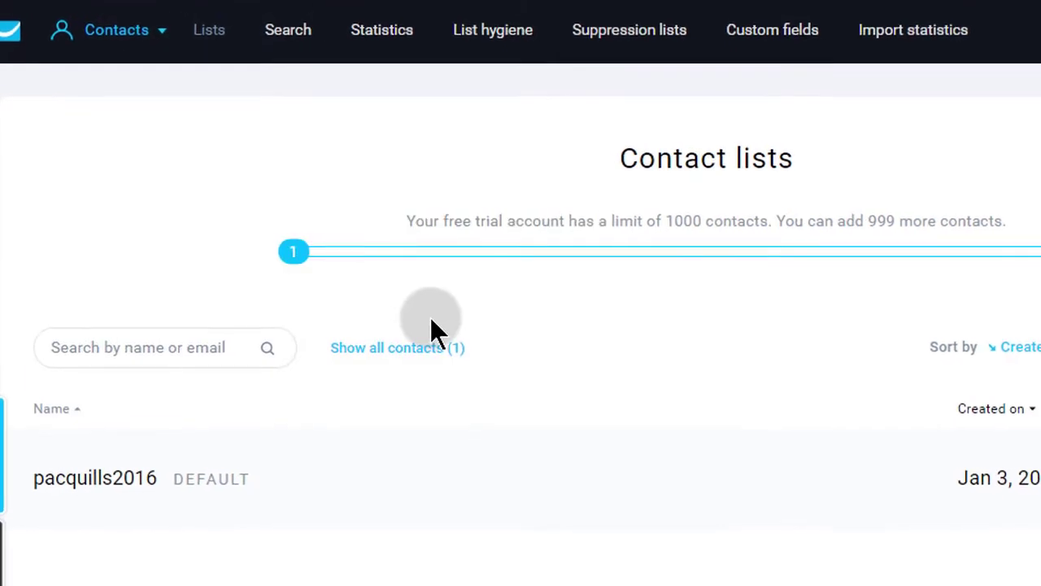
pyautogui.moveTo(102, 39)
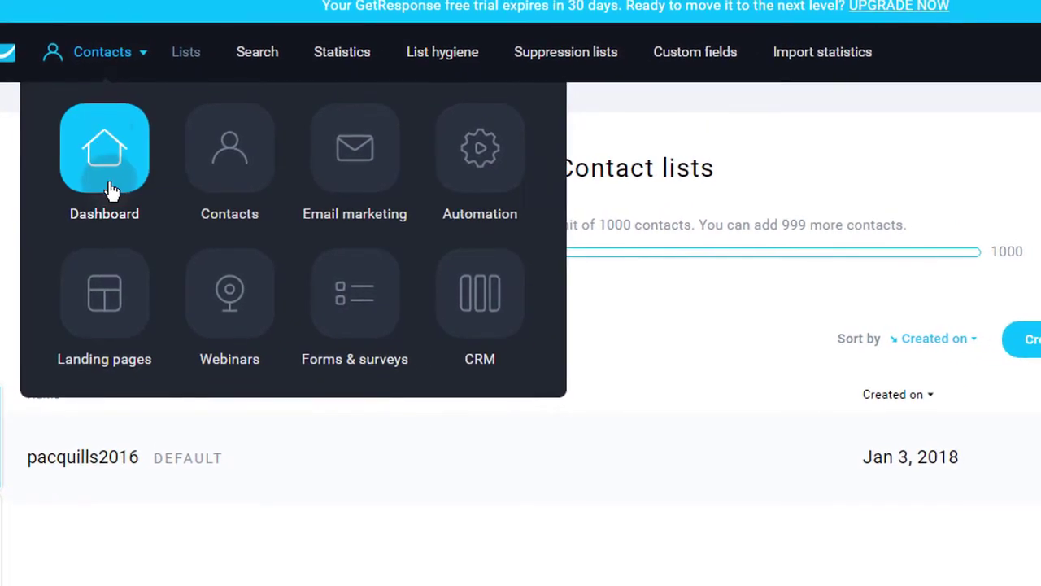
pyautogui.click(110, 185)
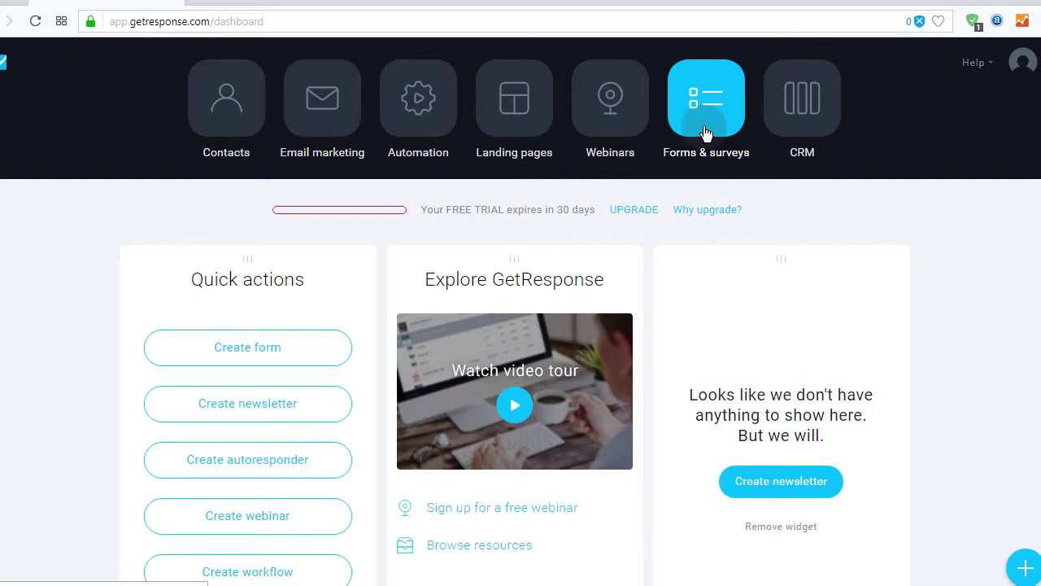
# Open the Forms & surveys section, look through its forms introduction page and open the Manage forms page.
pyautogui.moveTo(1022, 62)
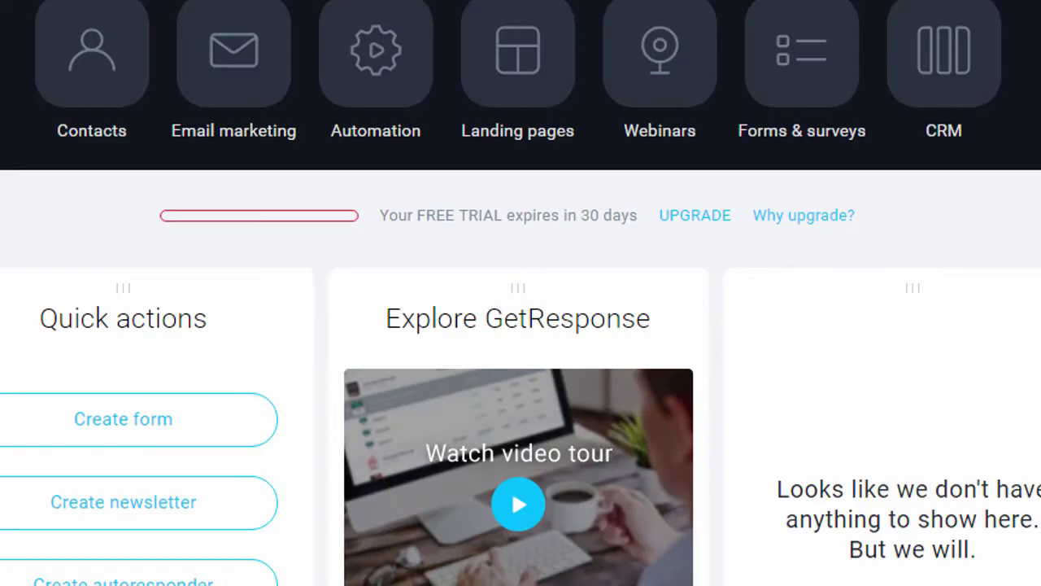
pyautogui.click(794, 101)
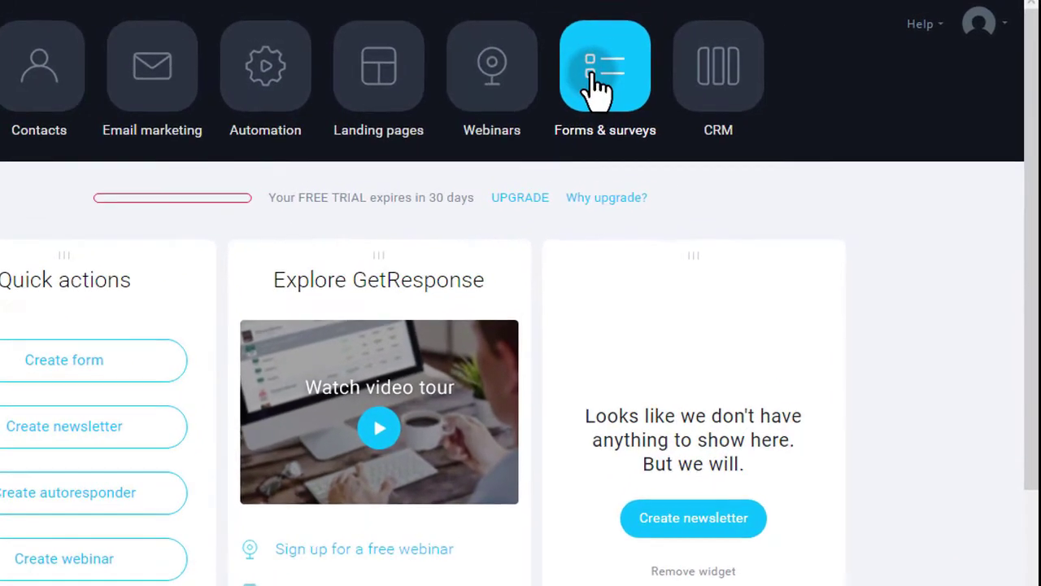
pyautogui.click(592, 75)
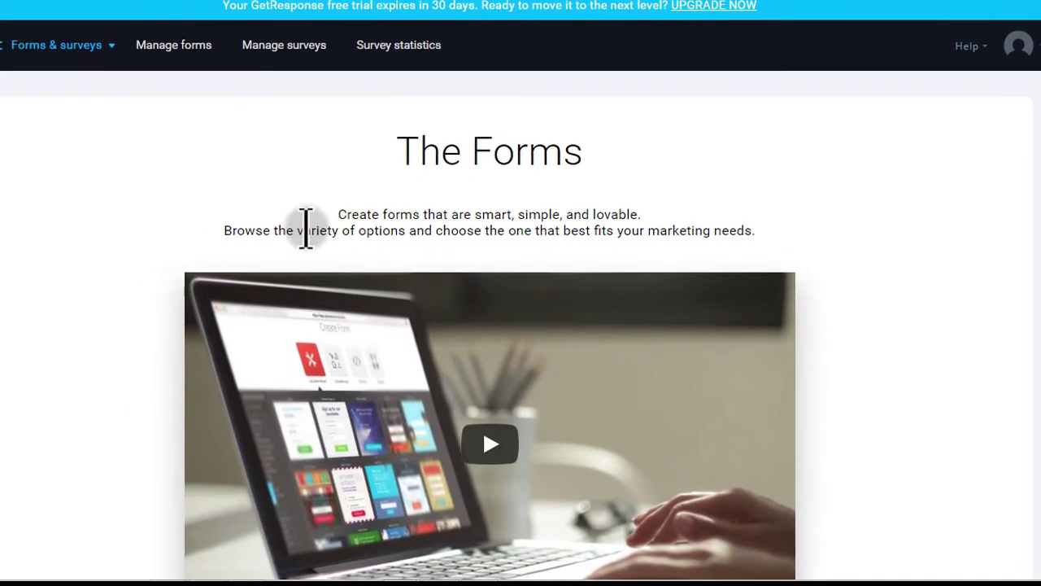
pyautogui.scroll(-6, 335, 220)
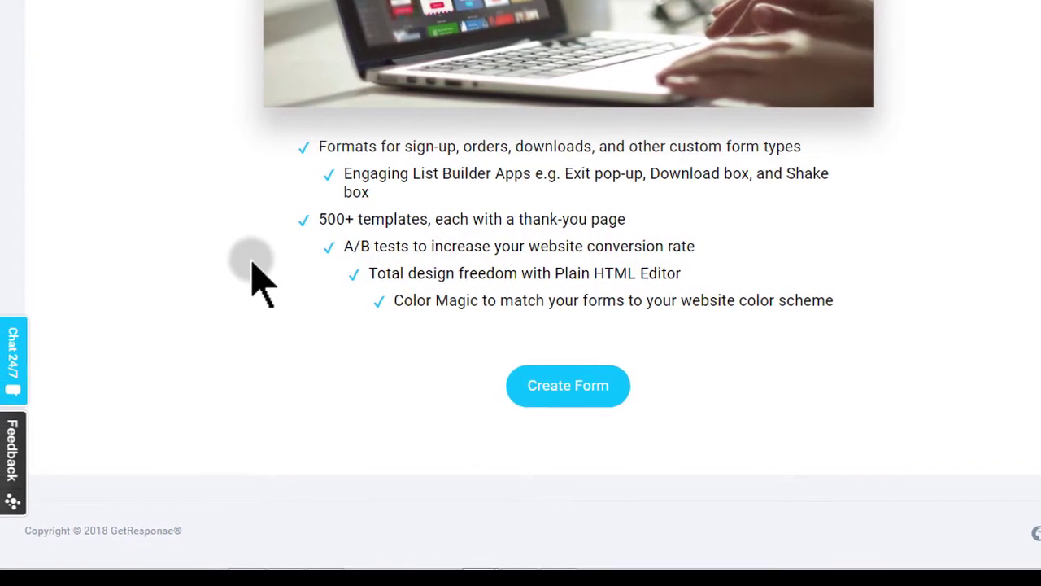
pyautogui.scroll(6, 256, 279)
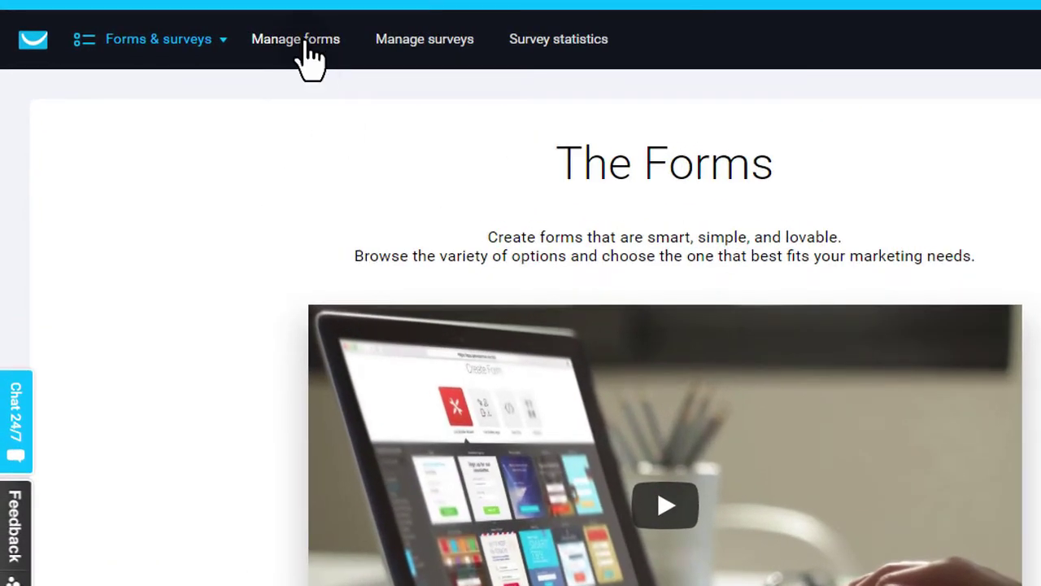
pyautogui.click(305, 39)
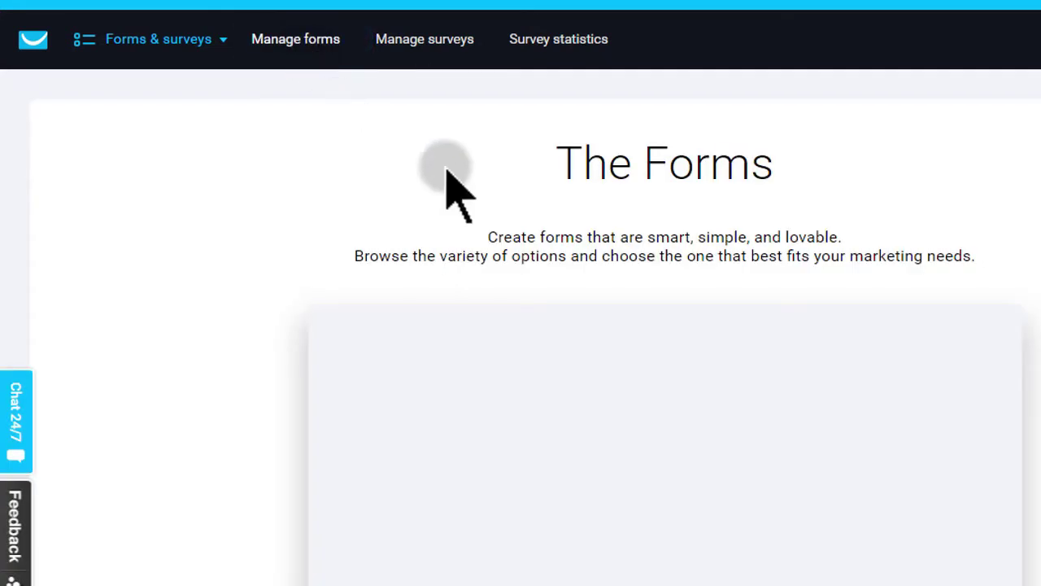
pyautogui.scroll(-1, 485, 203)
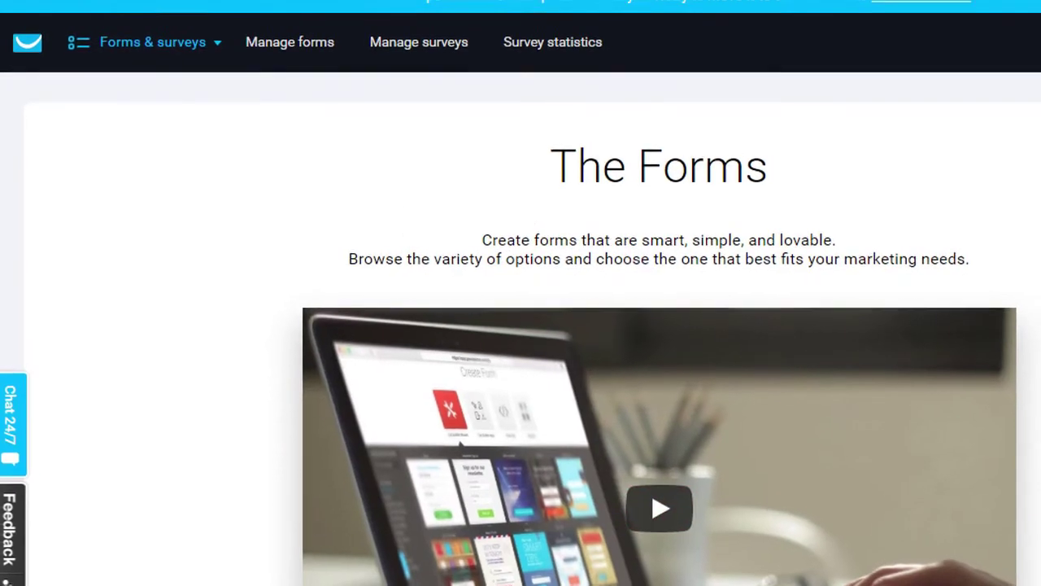
# Switch to the Udemy course content page and collapse the Autoresponders section.
pyautogui.moveTo(562, 585)
pyautogui.click(626, 545)
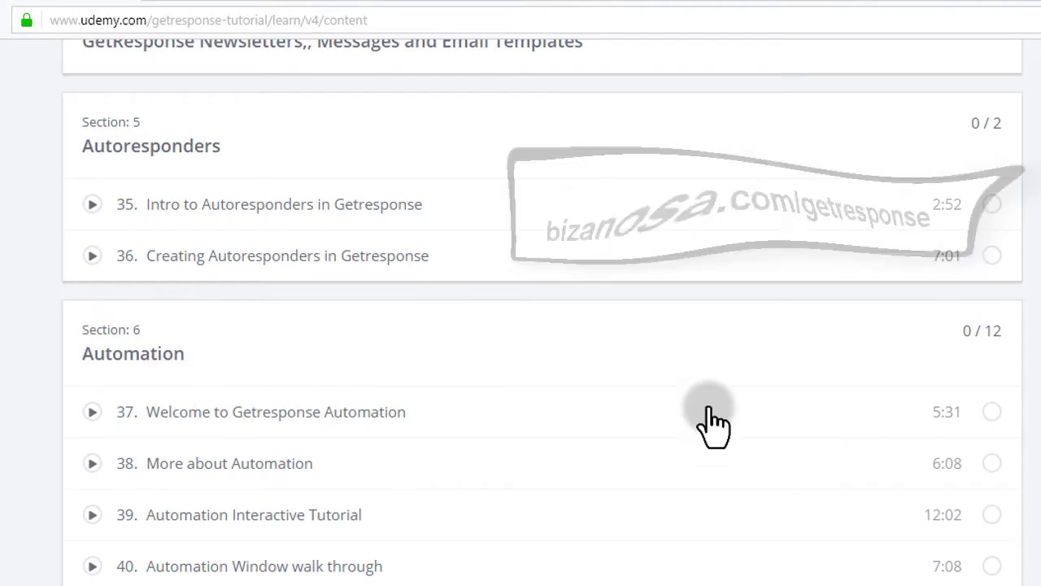
pyautogui.scroll(4, 251, 376)
pyautogui.click(238, 446)
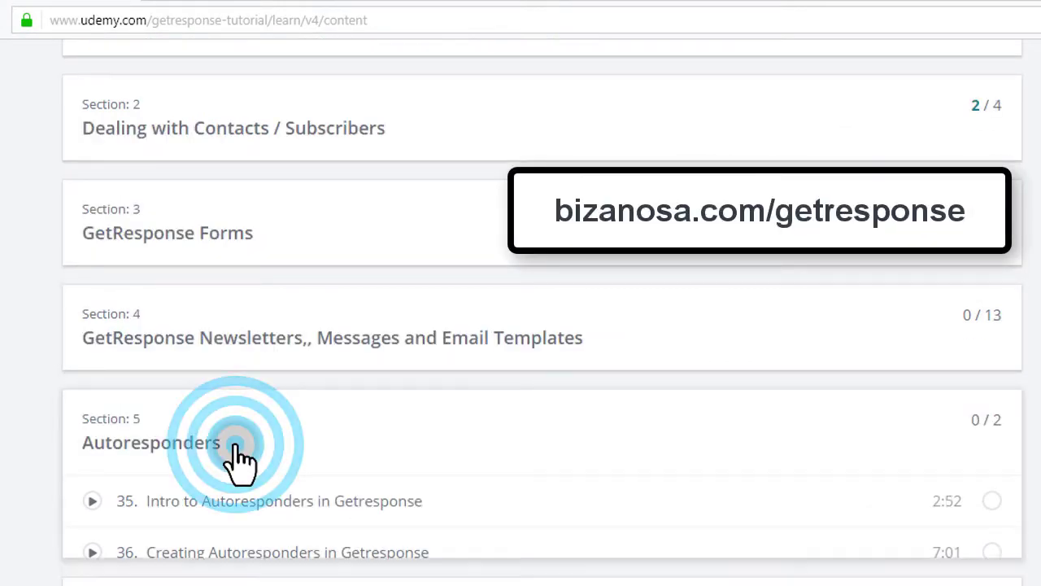
pyautogui.scroll(3, 252, 451)
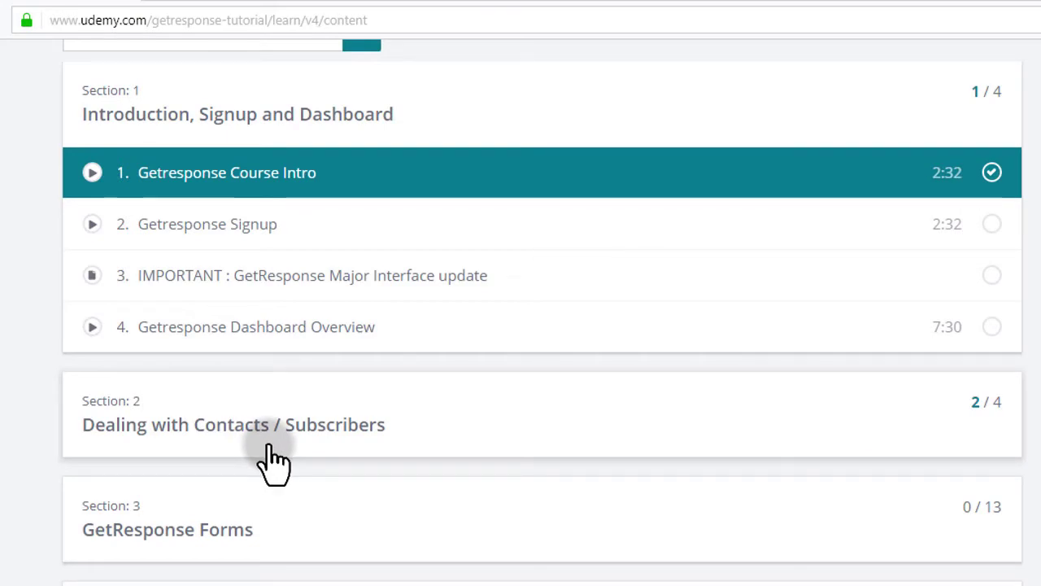
# Expand the GetResponse Forms section of the course and look through its lectures.
pyautogui.scroll(-2, 274, 462)
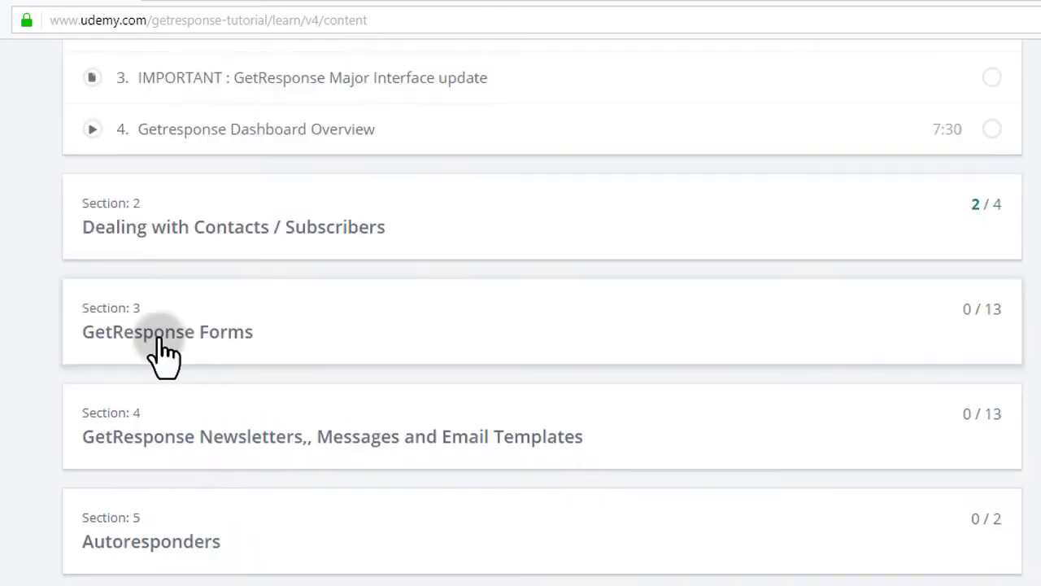
pyautogui.click(370, 340)
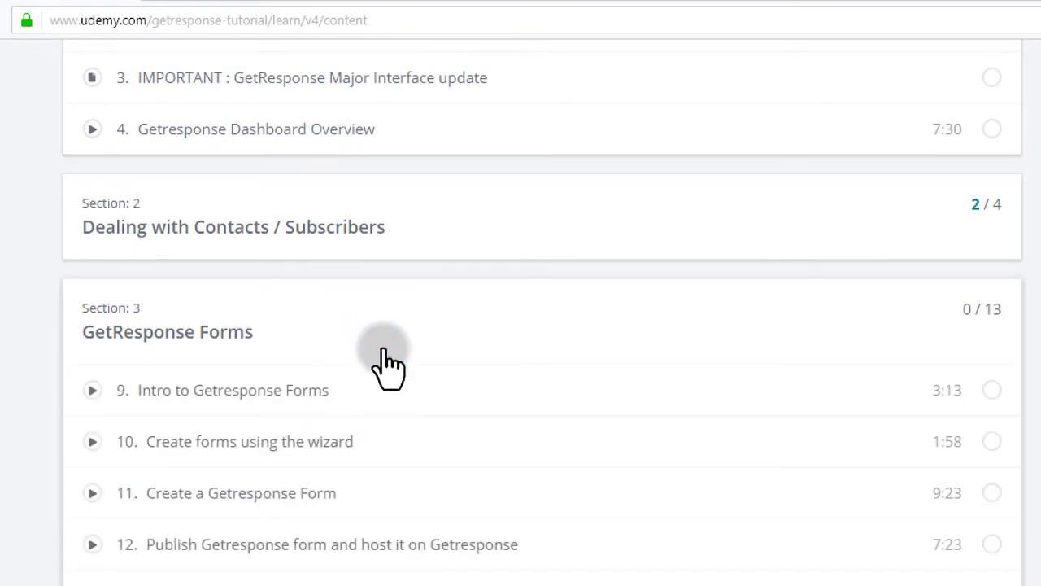
pyautogui.scroll(-2, 384, 352)
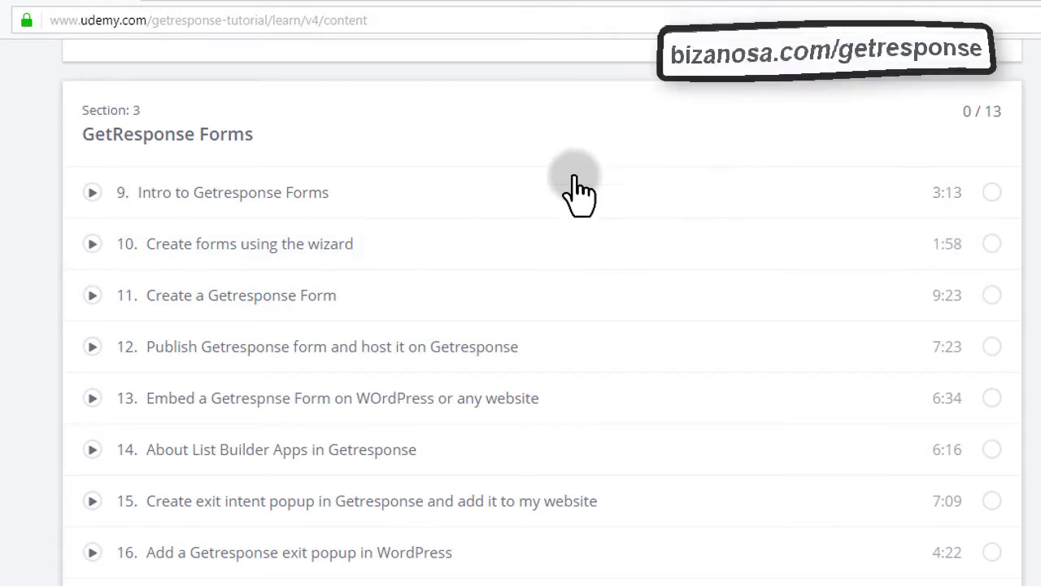
pyautogui.click(242, 300)
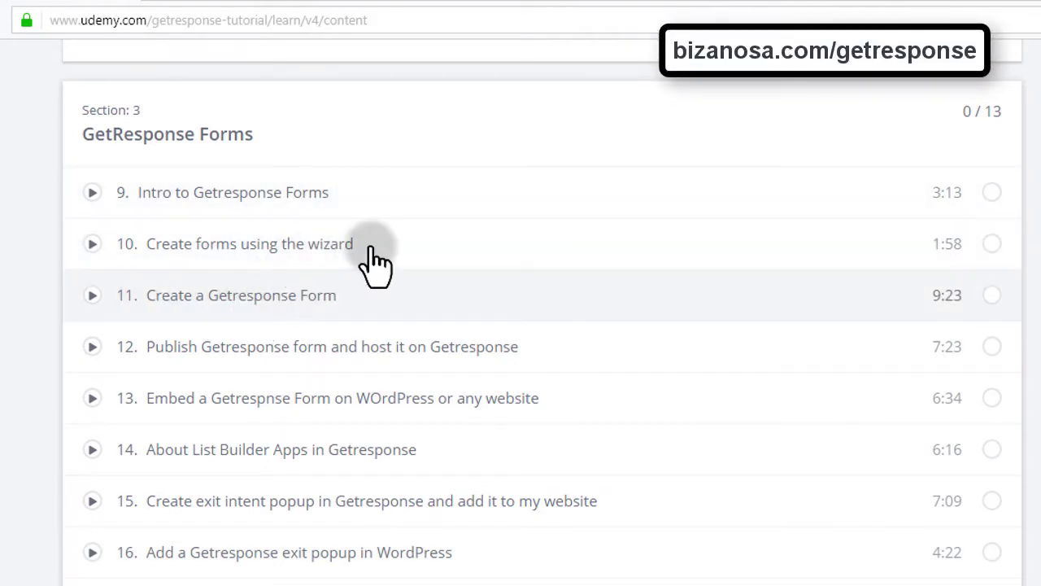
pyautogui.scroll(-3, 301, 558)
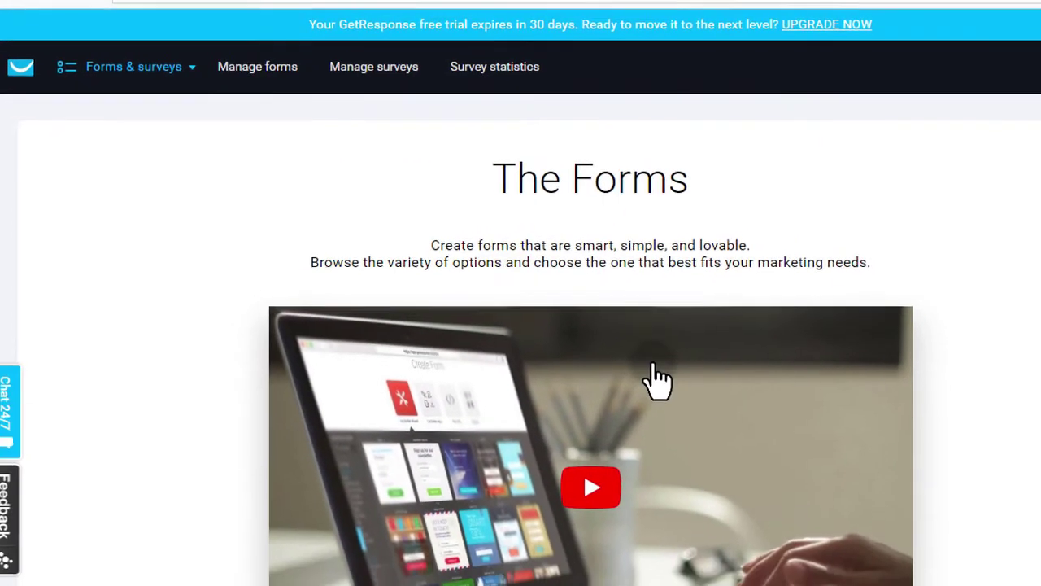
# Start creating a form in GetResponse and look at the List Builder options on the Create Form page.
pyautogui.scroll(-6, 553, 439)
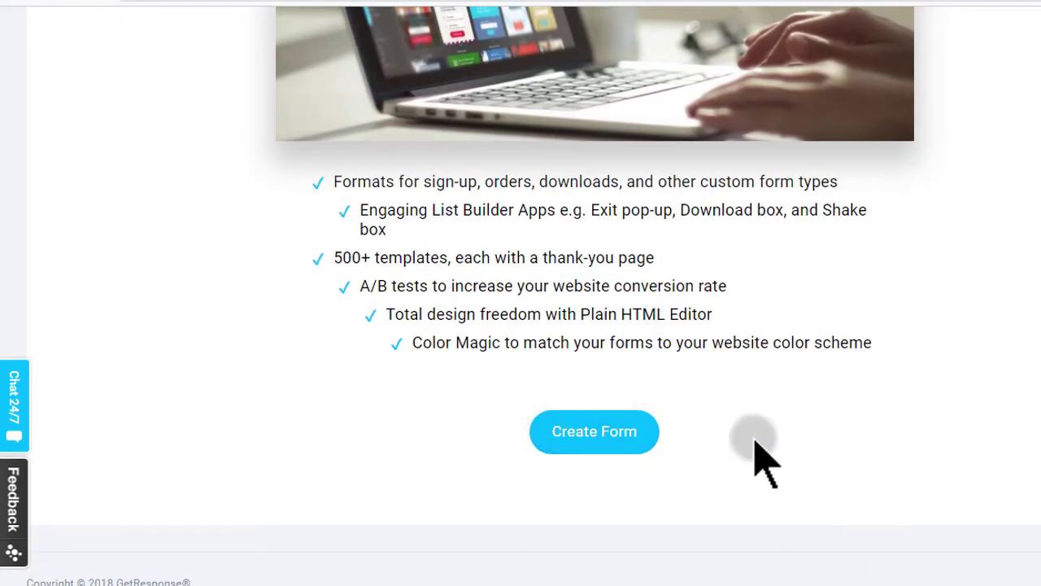
pyautogui.click(583, 440)
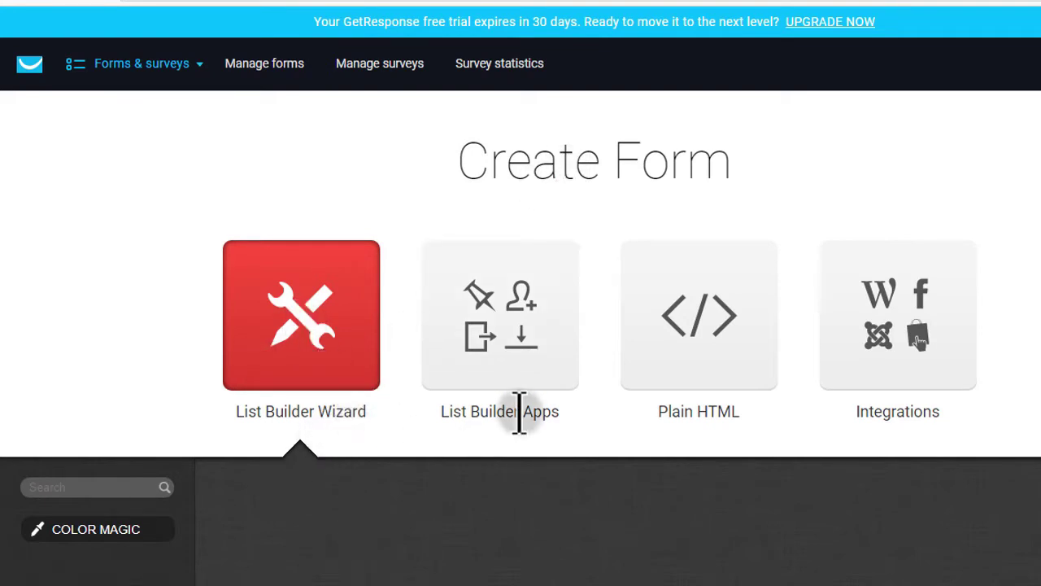
pyautogui.click(521, 340)
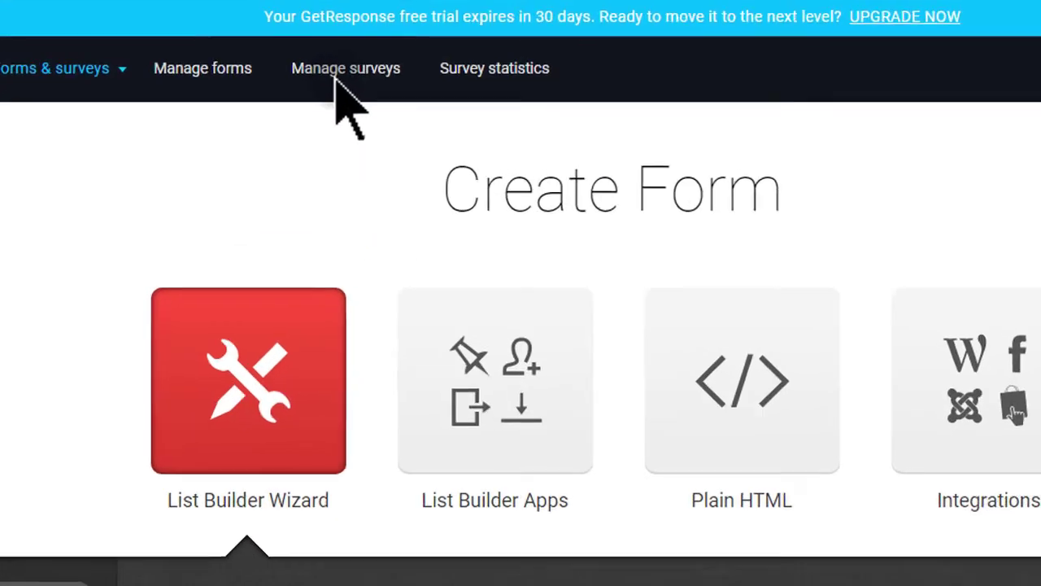
# Open the surveys management page in GetResponse and start creating a new survey.
pyautogui.click(371, 65)
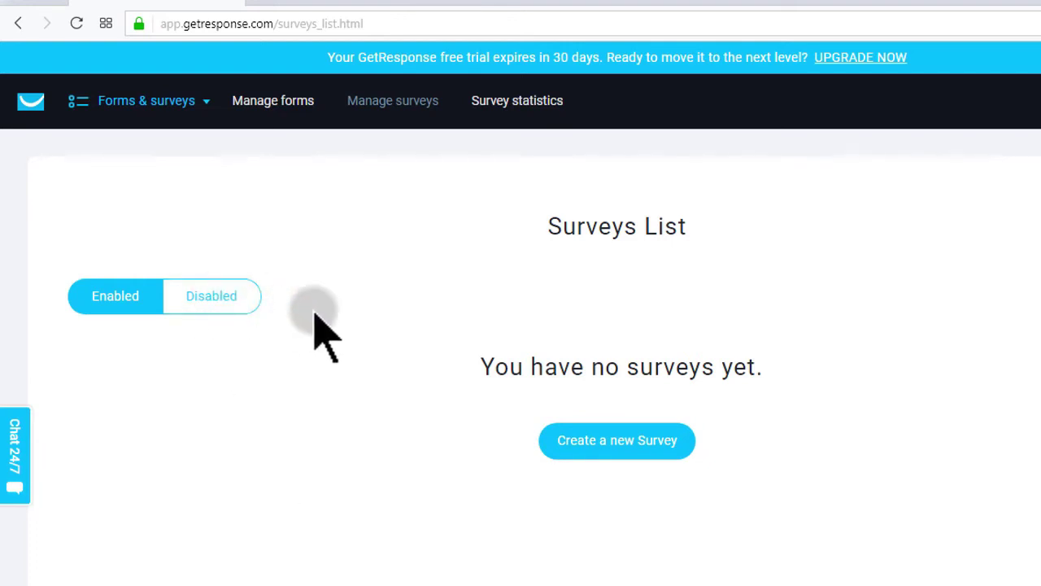
pyautogui.click(619, 442)
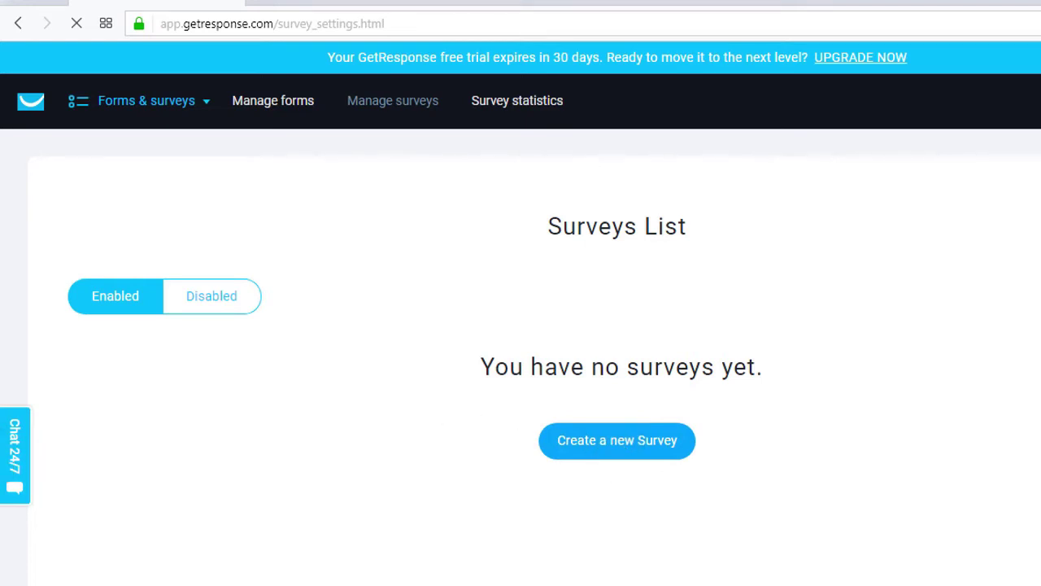
pyautogui.click(726, 358)
# Examine the survey settings fields, including title, opt-in settings, thank-you description, thank-you URL and logo URL.
pyautogui.click(227, 379)
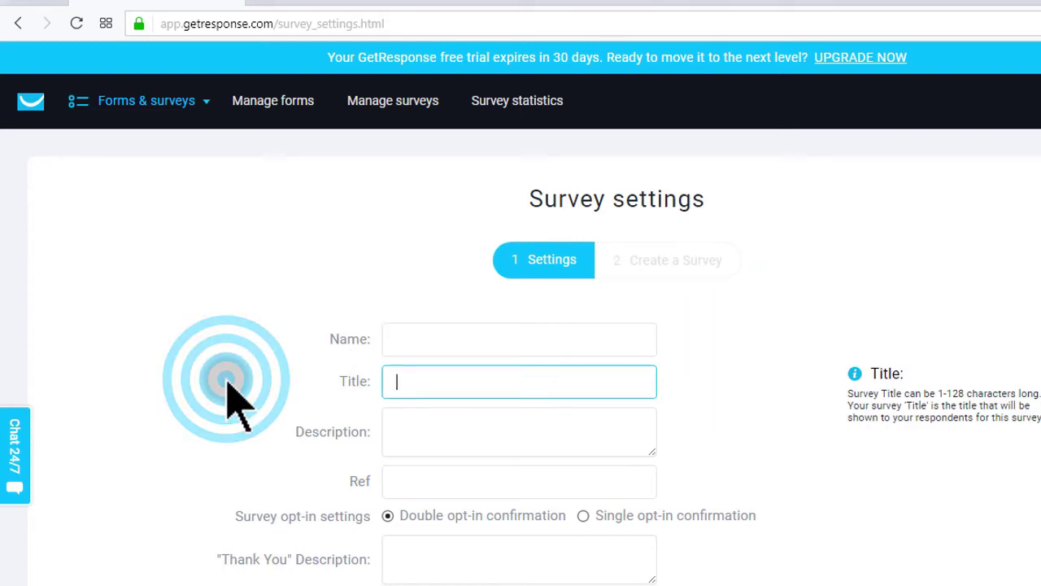
pyautogui.scroll(-3, 227, 379)
pyautogui.scroll(3, 232, 397)
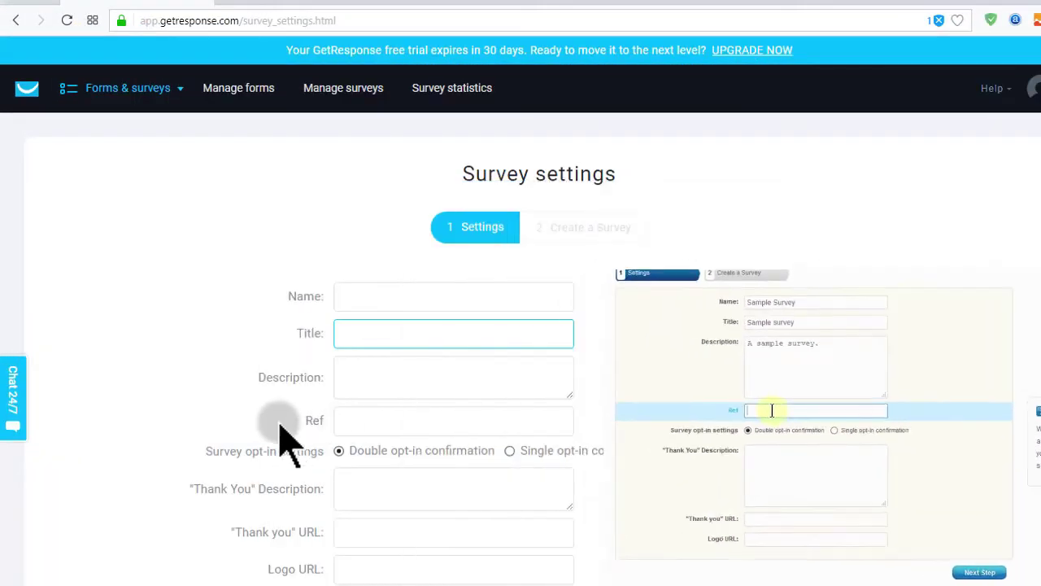
pyautogui.scroll(-2, 279, 431)
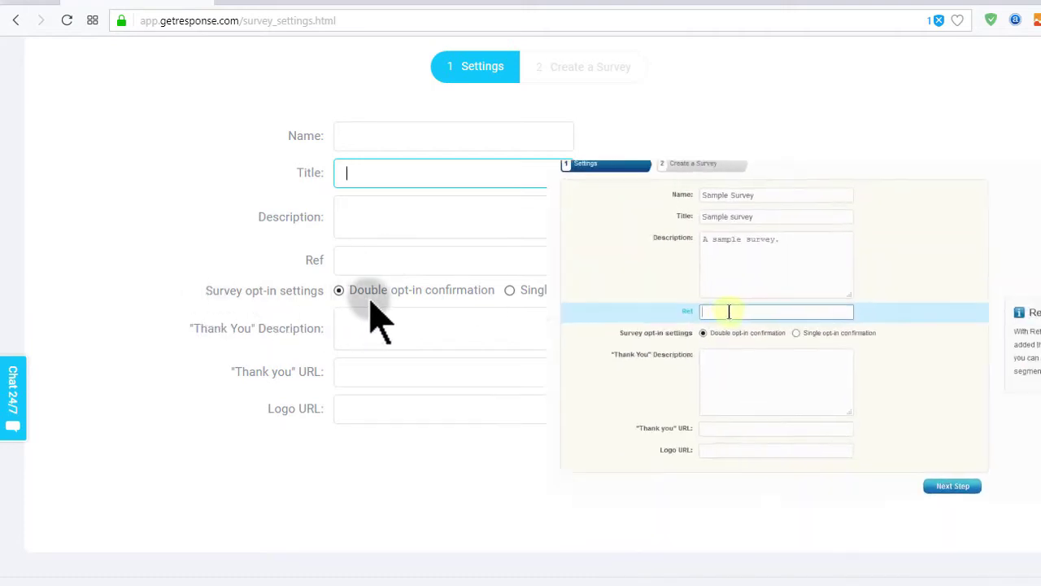
pyautogui.moveTo(516, 288)
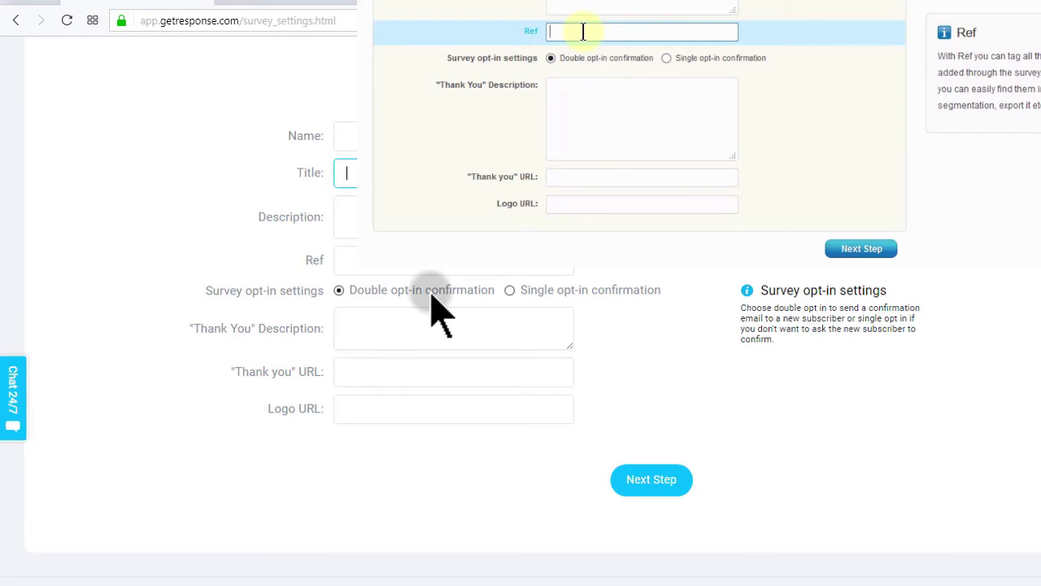
pyautogui.moveTo(370, 326)
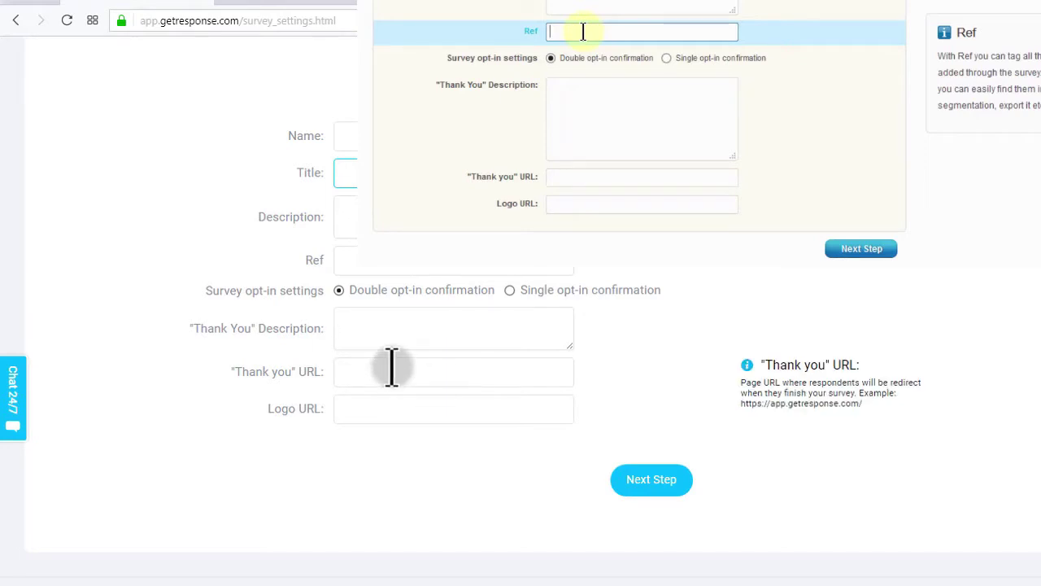
pyautogui.moveTo(431, 400)
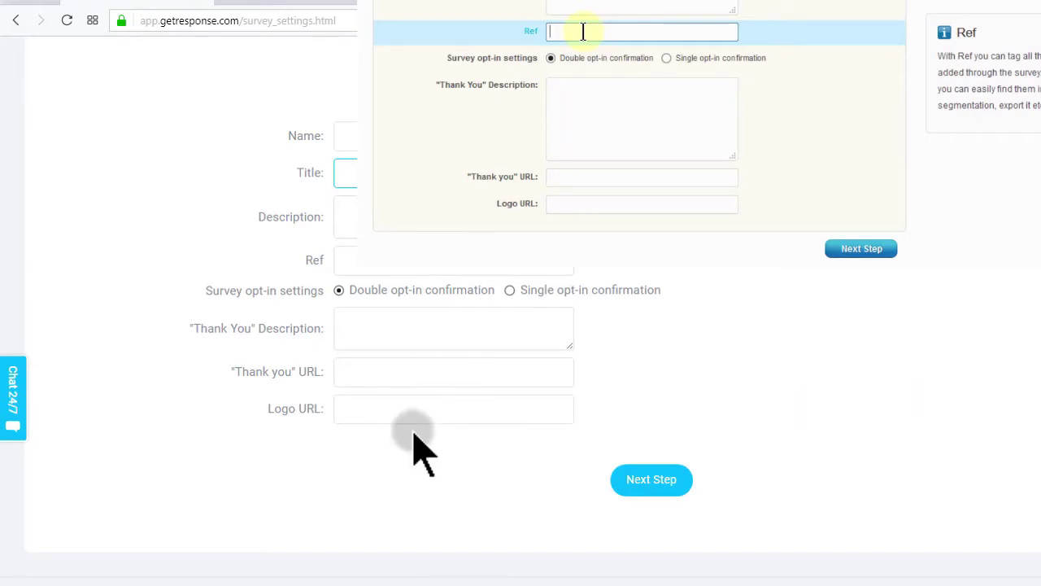
pyautogui.scroll(2, 416, 453)
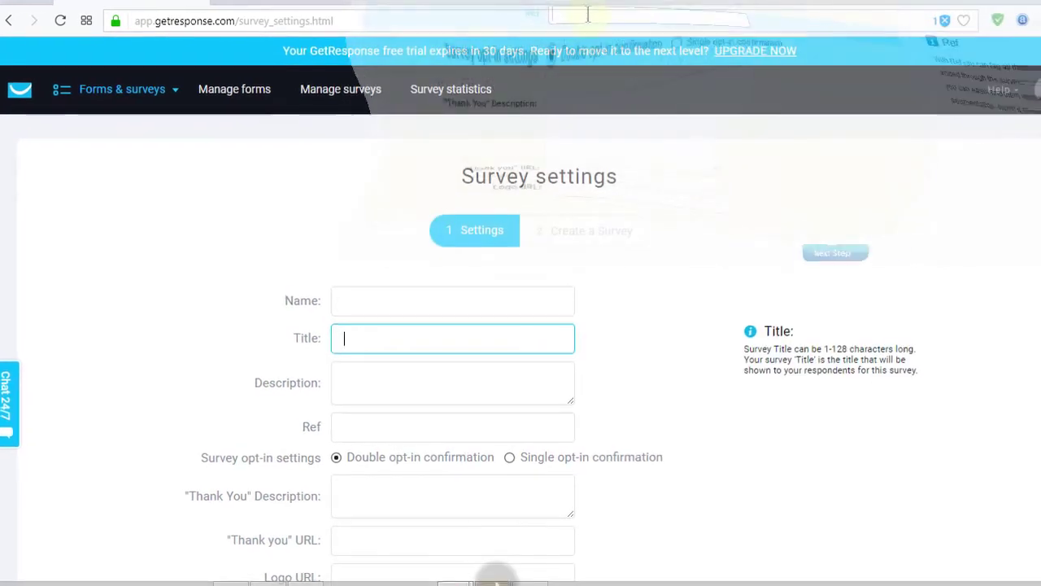
# Switch to the Udemy course page and expand the RSS set up and Surveys section to view its lectures.
pyautogui.moveTo(452, 581)
pyautogui.click(543, 508)
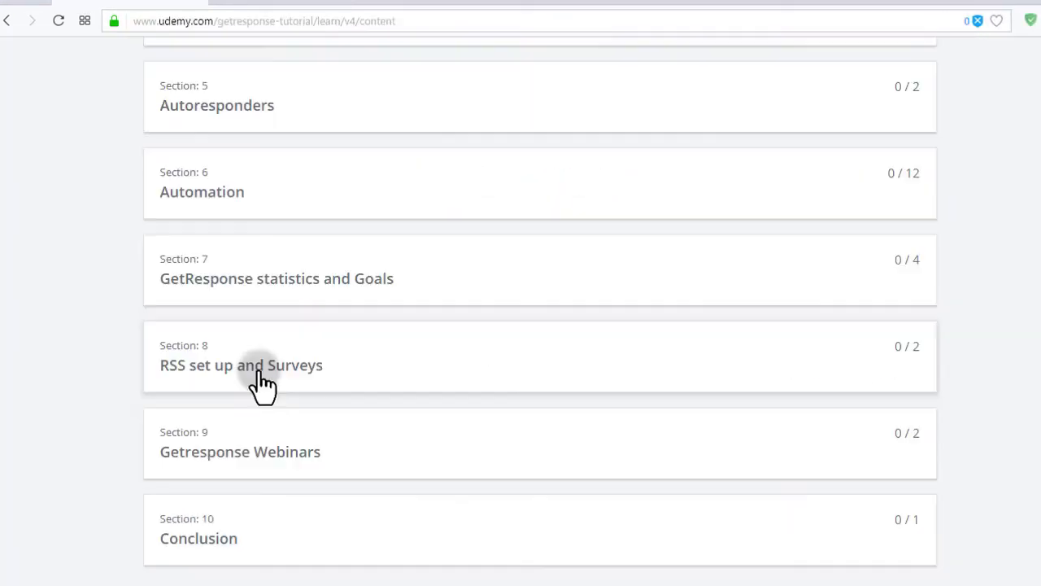
pyautogui.click(360, 372)
pyautogui.scroll(-1, 365, 383)
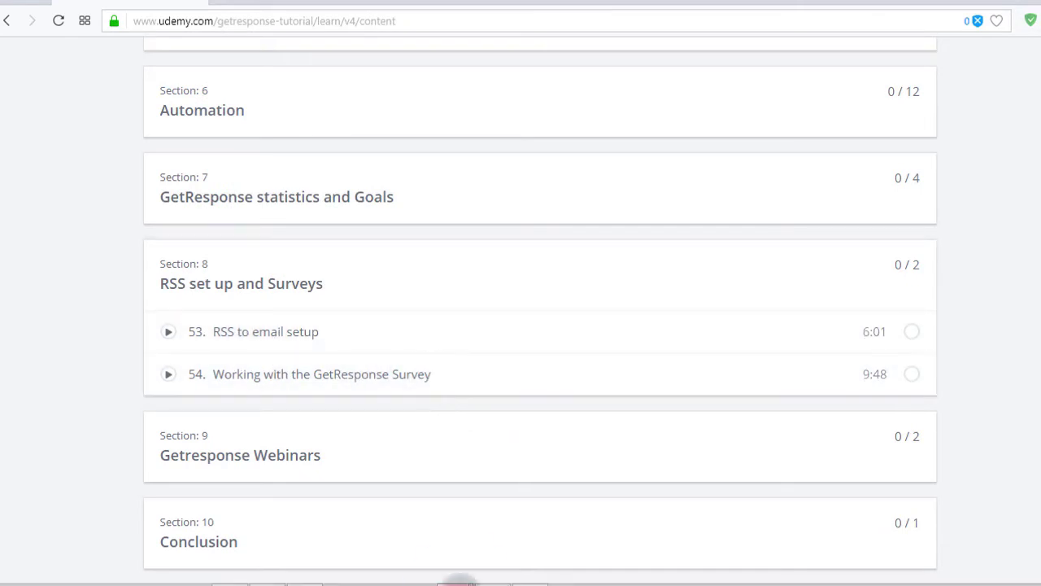
# Return to the GetResponse survey settings page and open the Automation section from there.
pyautogui.click(458, 580)
pyautogui.click(391, 521)
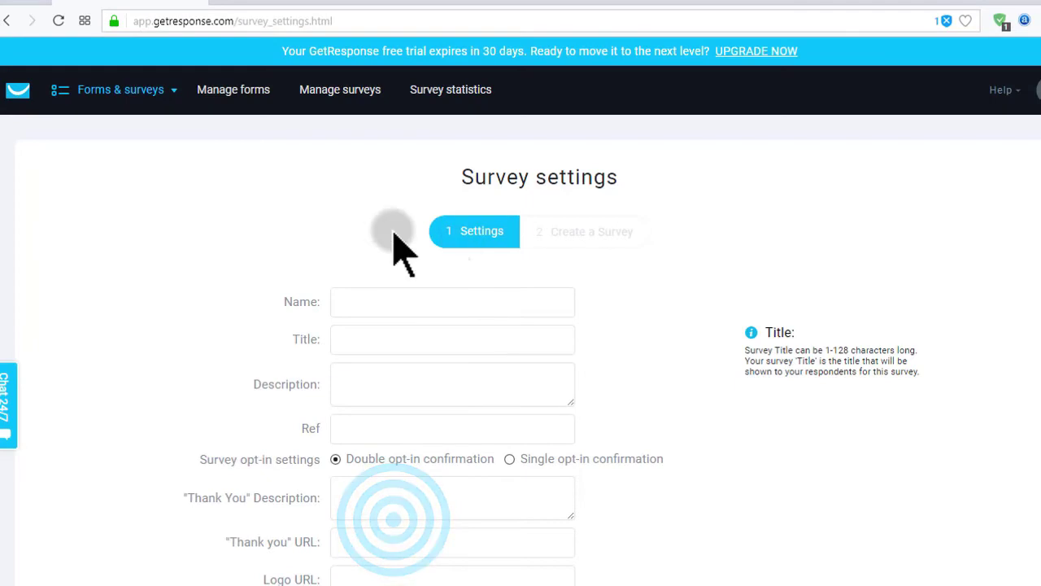
pyautogui.moveTo(130, 101)
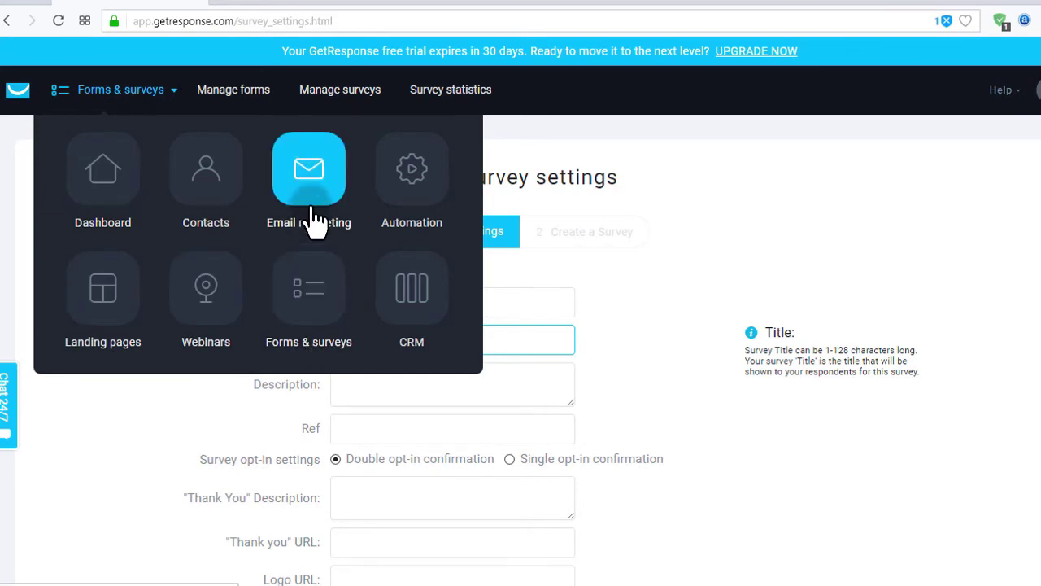
pyautogui.click(419, 194)
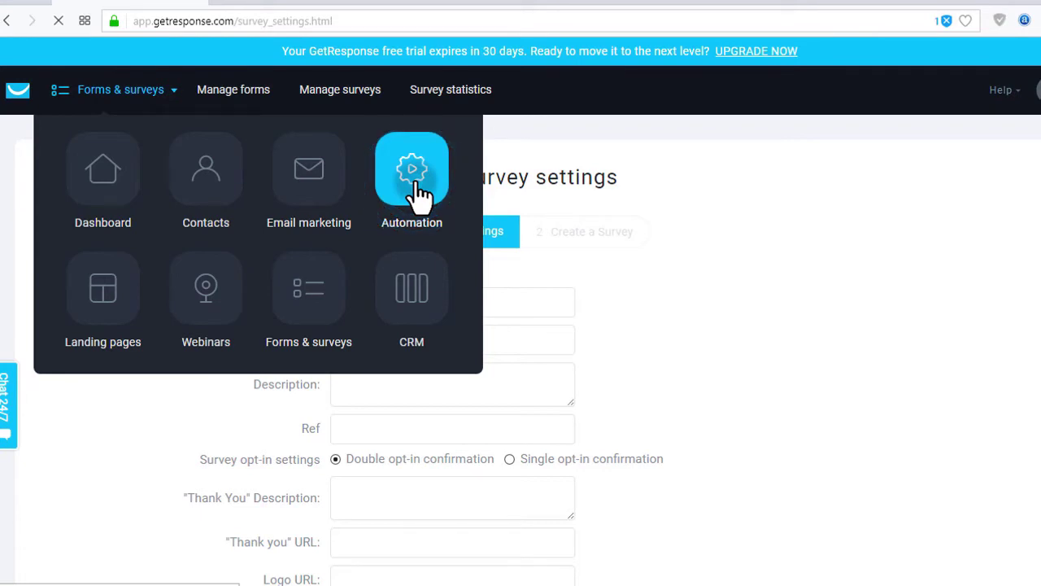
pyautogui.click(419, 193)
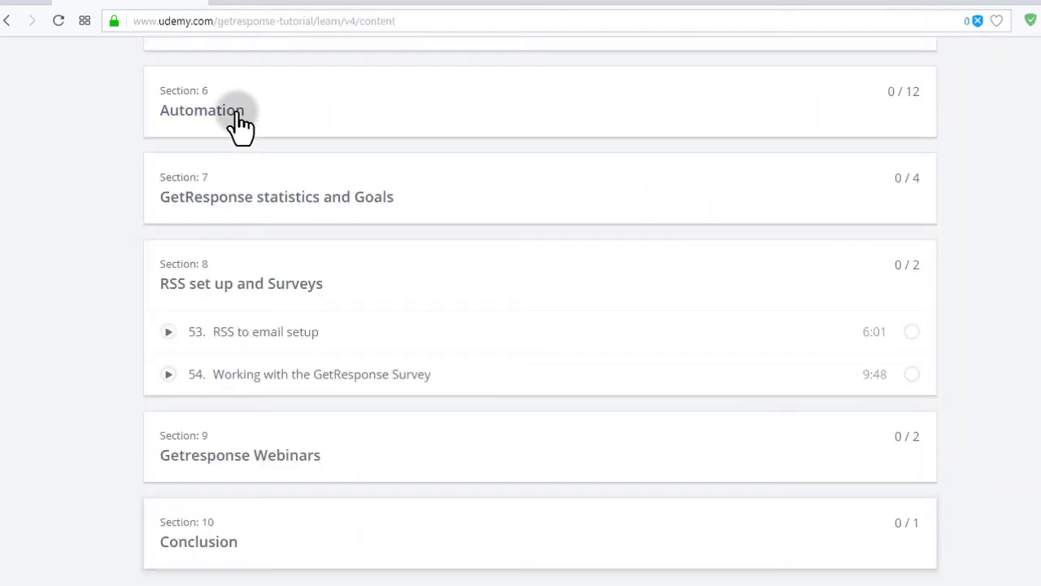
# Expand the Automation section on the Udemy course page and look through its lectures.
pyautogui.scroll(1, 238, 122)
pyautogui.scroll(2, 238, 122)
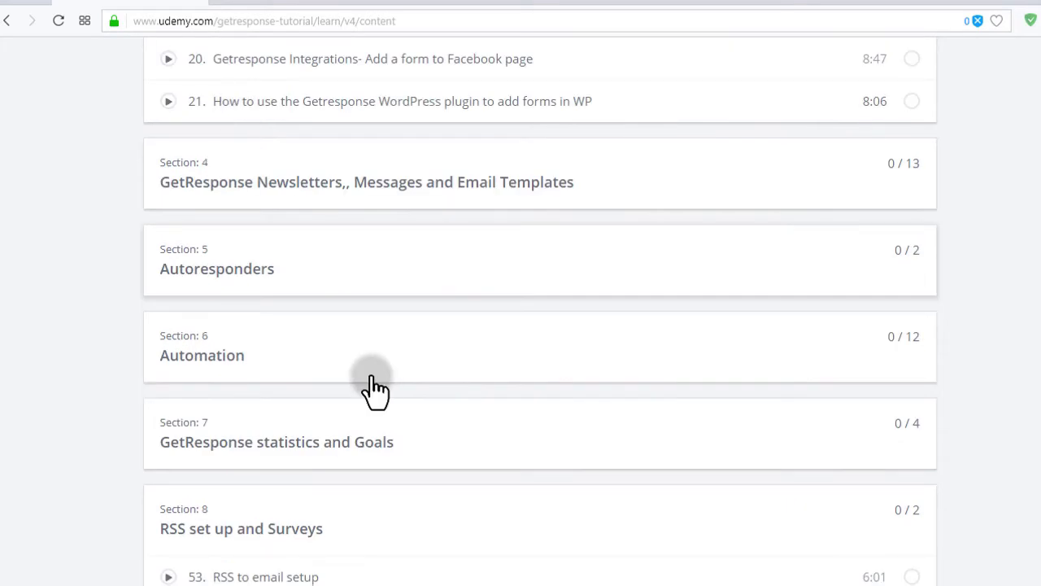
pyautogui.scroll(-2, 349, 355)
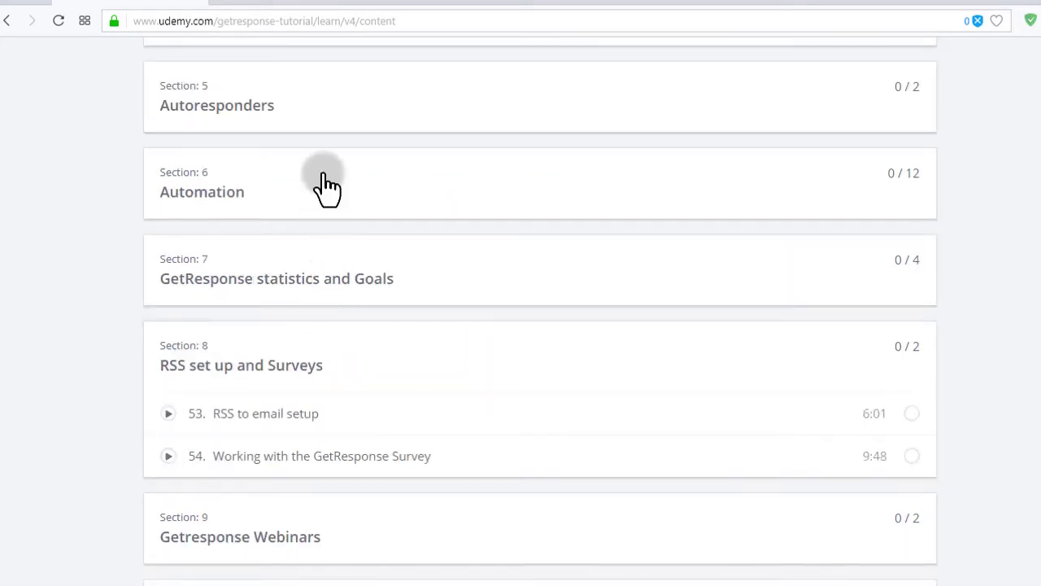
pyautogui.click(868, 175)
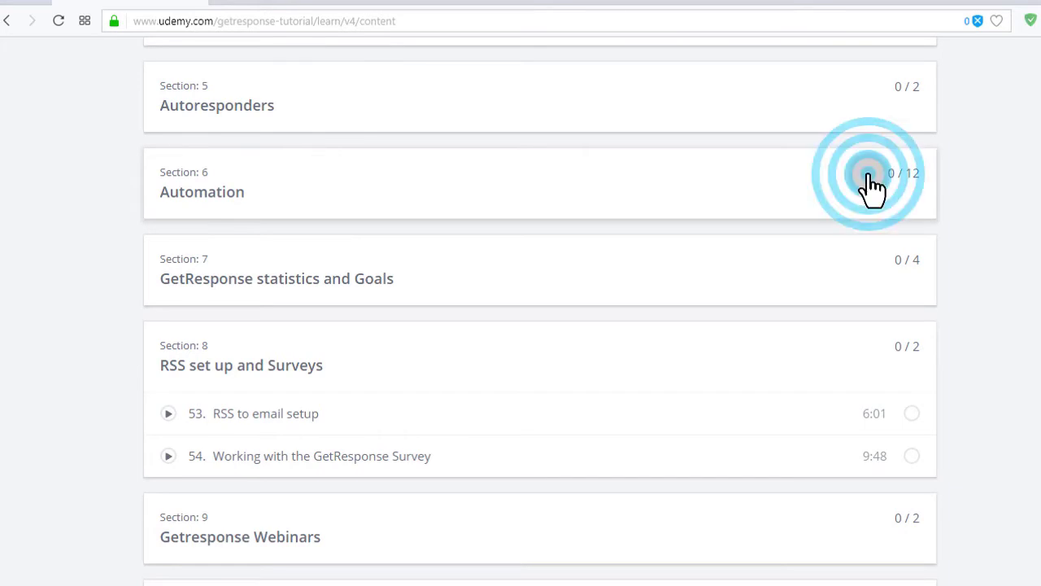
pyautogui.scroll(-2, 686, 249)
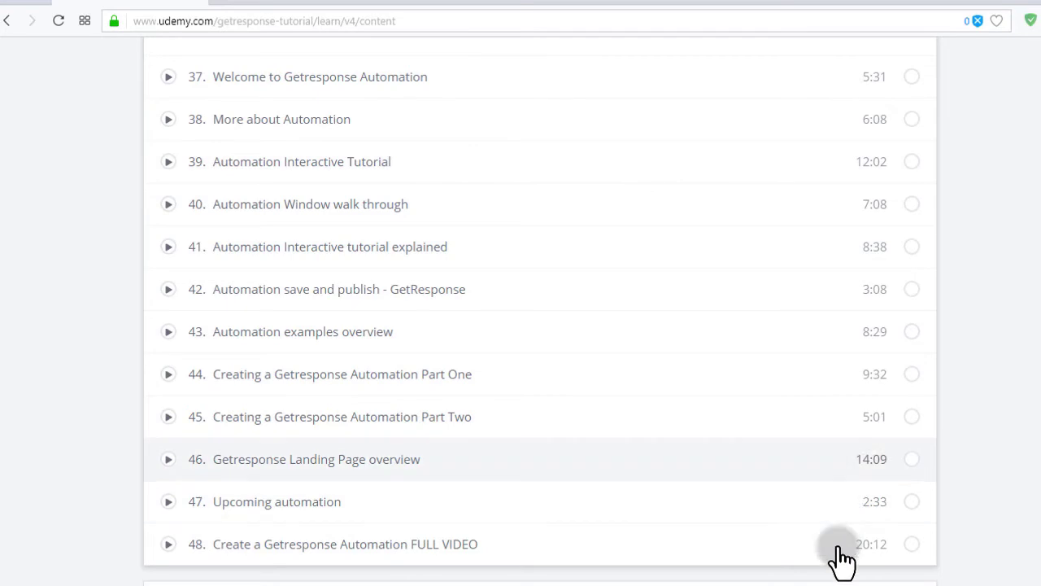
# Go over the start of the course's Automation lectures again and return to the GetResponse Automation page.
pyautogui.scroll(5, 337, 418)
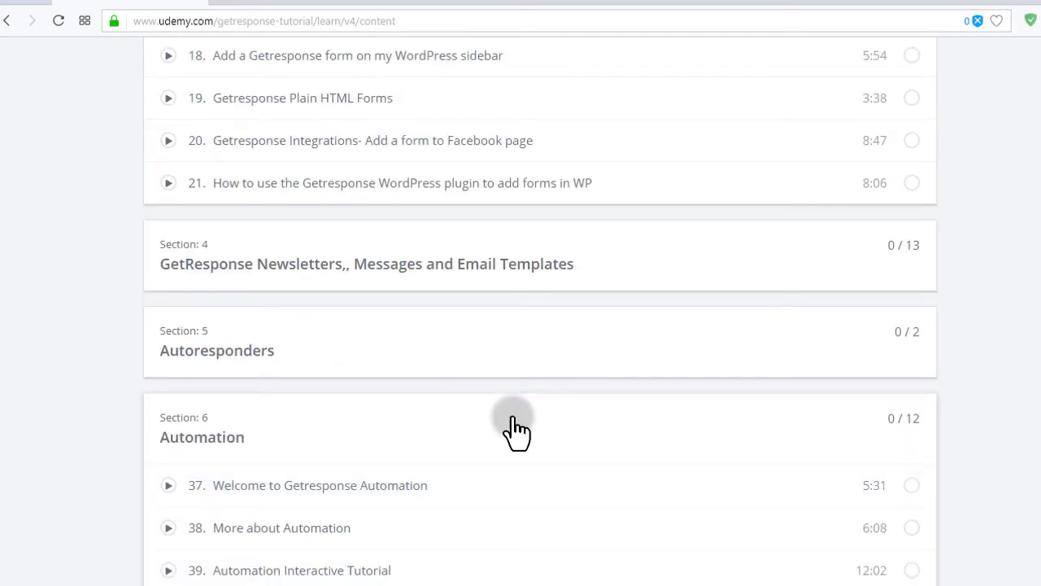
pyautogui.click(209, 437)
pyautogui.click(234, 439)
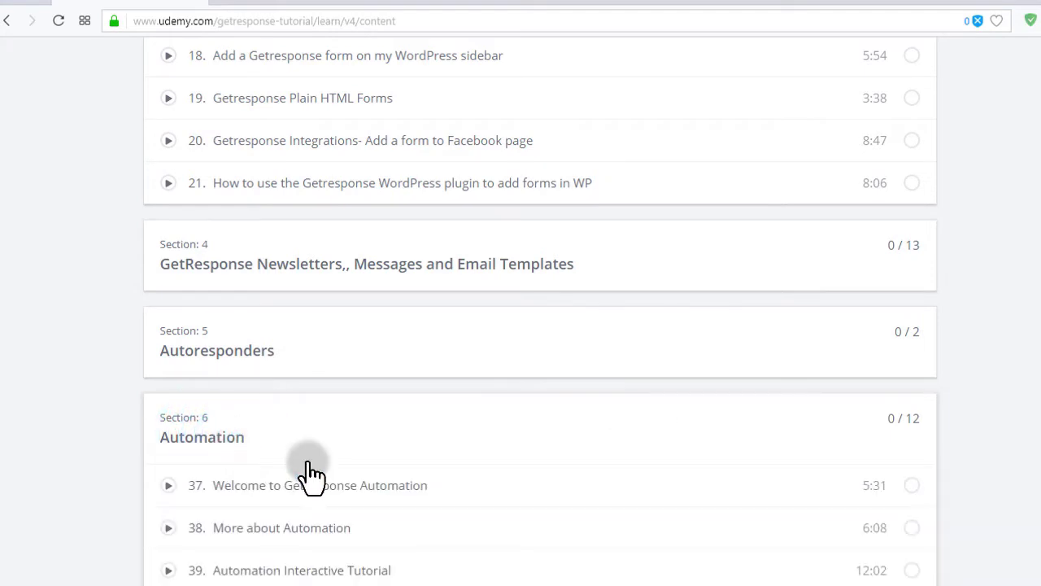
pyautogui.scroll(-1, 316, 476)
pyautogui.scroll(-3, 316, 476)
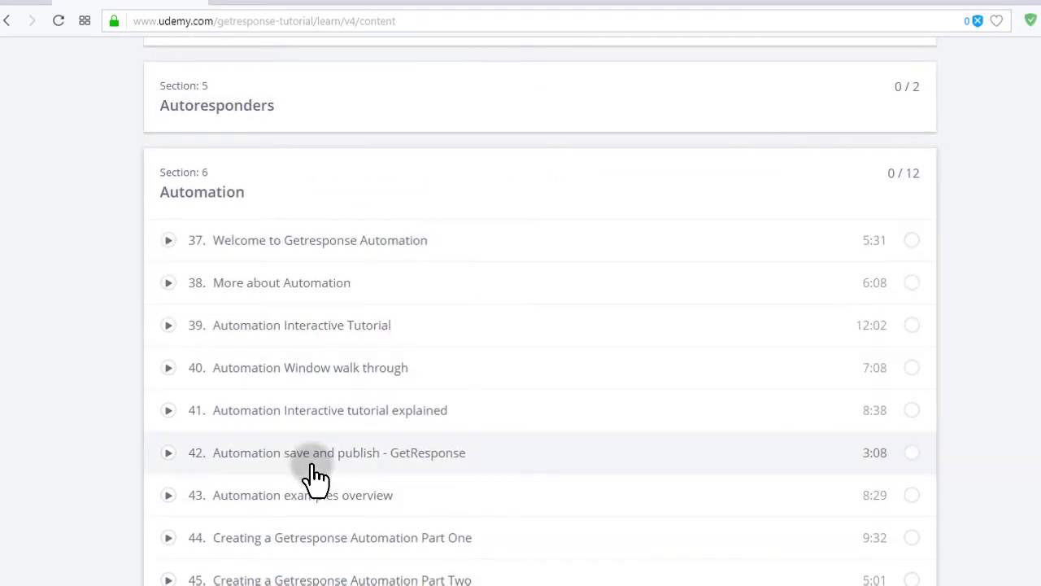
pyautogui.moveTo(456, 582)
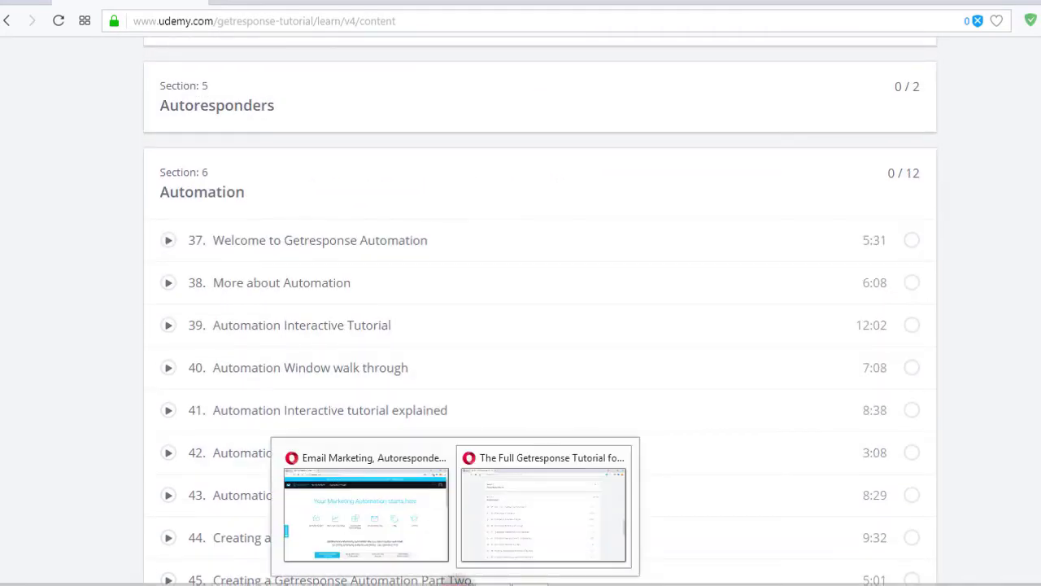
pyautogui.click(397, 514)
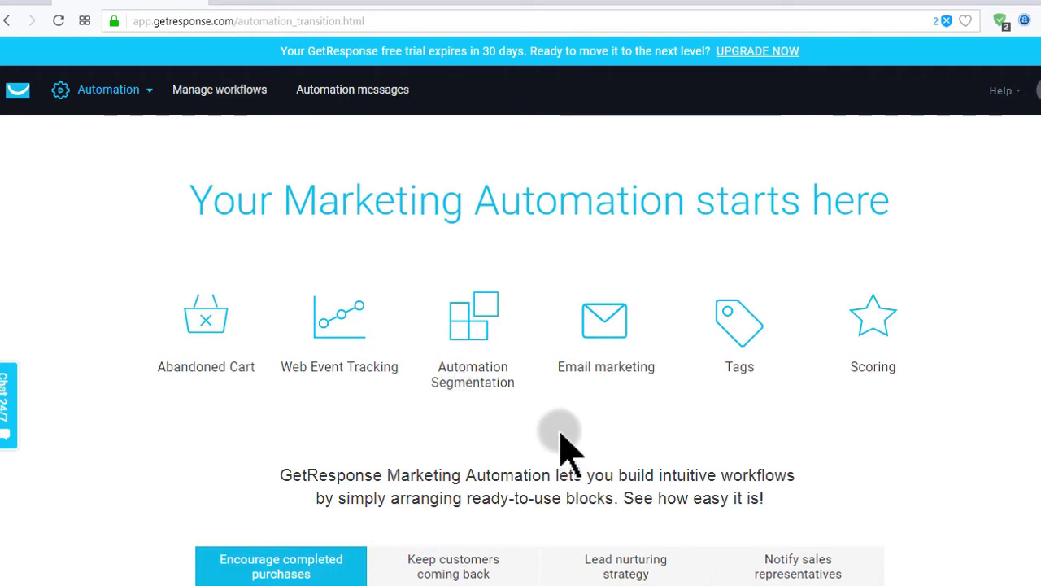
# Start the first workflow from the Marketing Automation page and advance through the introduction to the workflow naming dialog.
pyautogui.scroll(-3, 454, 432)
pyautogui.scroll(-2, 445, 413)
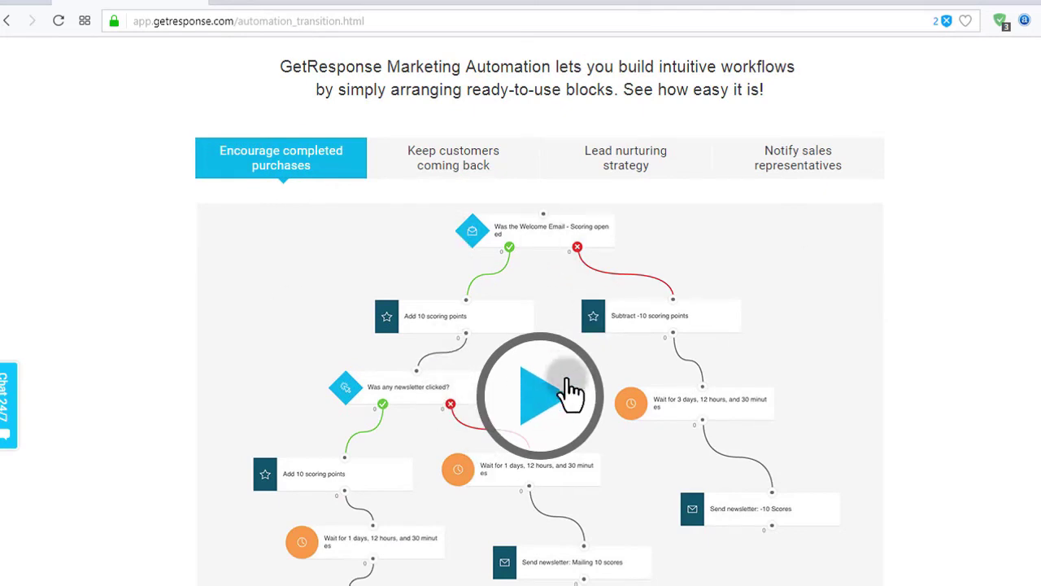
pyautogui.scroll(-3, 569, 391)
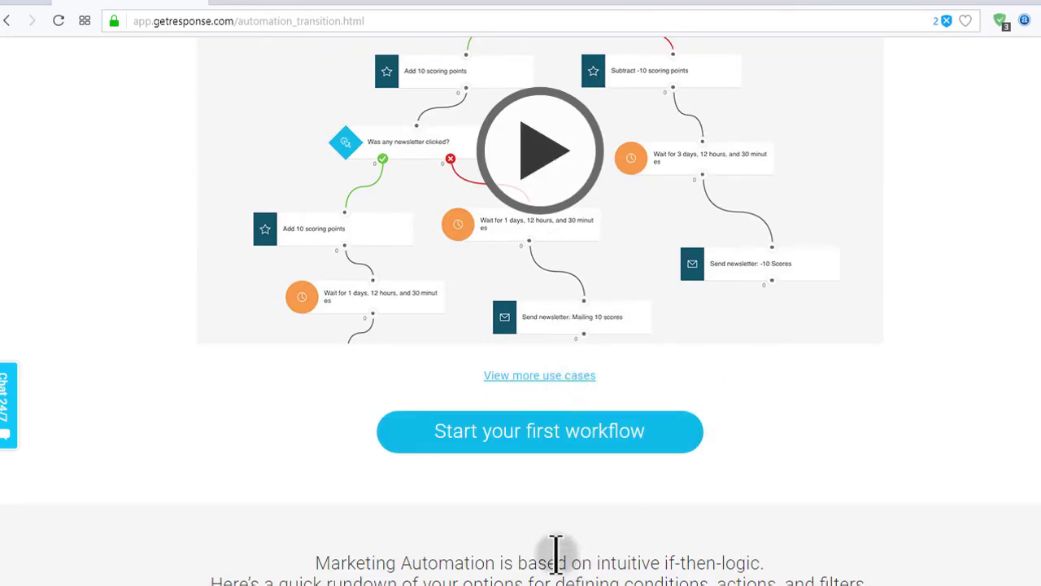
pyautogui.click(533, 446)
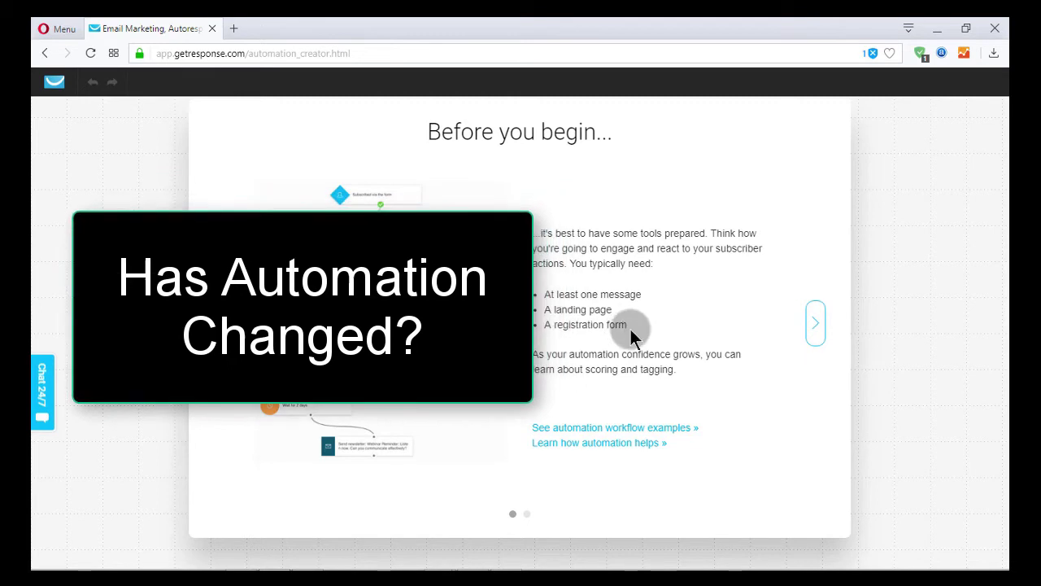
pyautogui.click(817, 325)
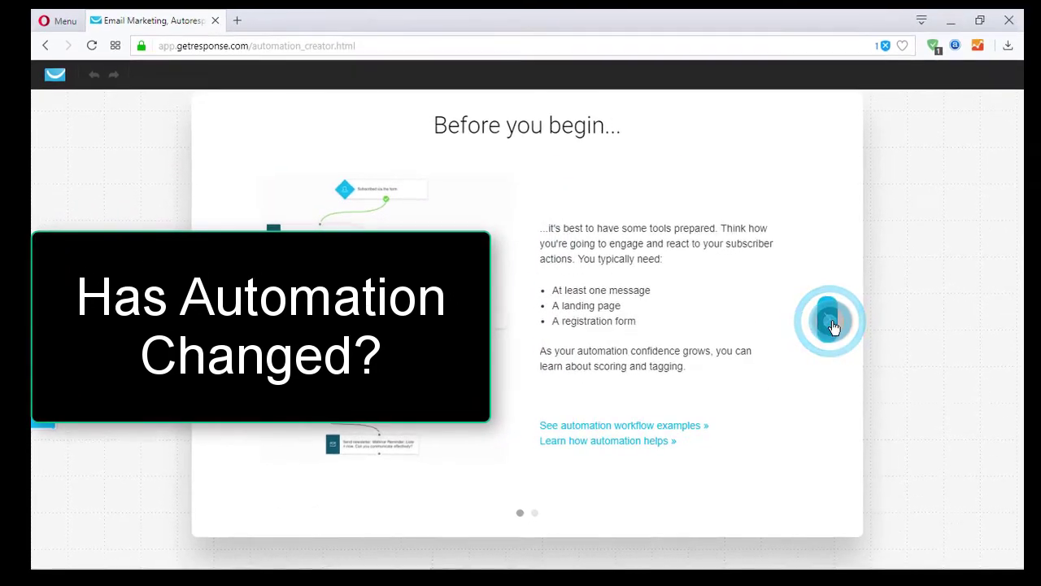
pyautogui.click(862, 308)
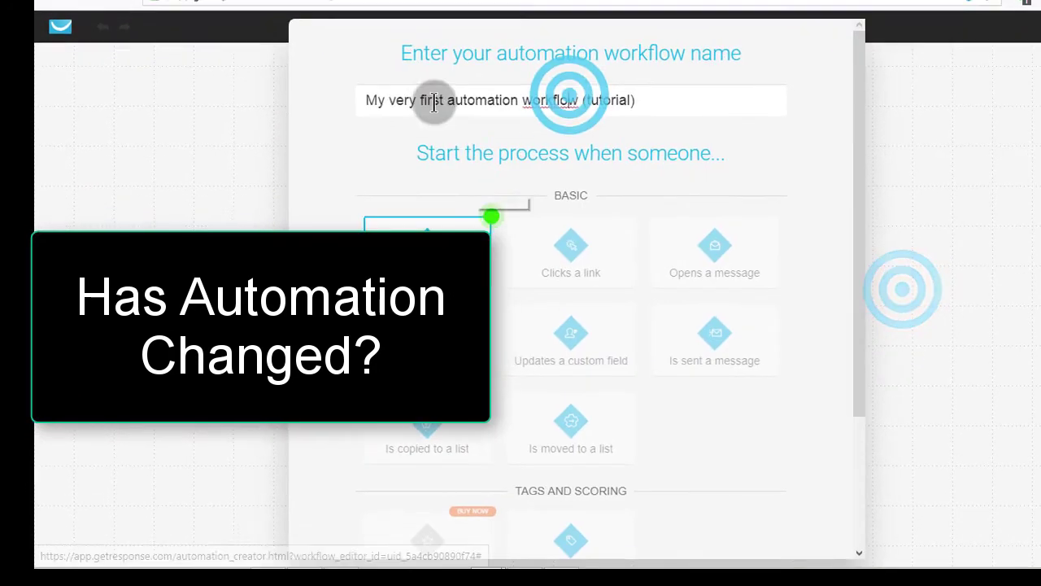
# Keep the workflow name "My very first automation workflow (tutorial)" and choose Subscribes as the event that starts the process.
pyautogui.click(648, 93)
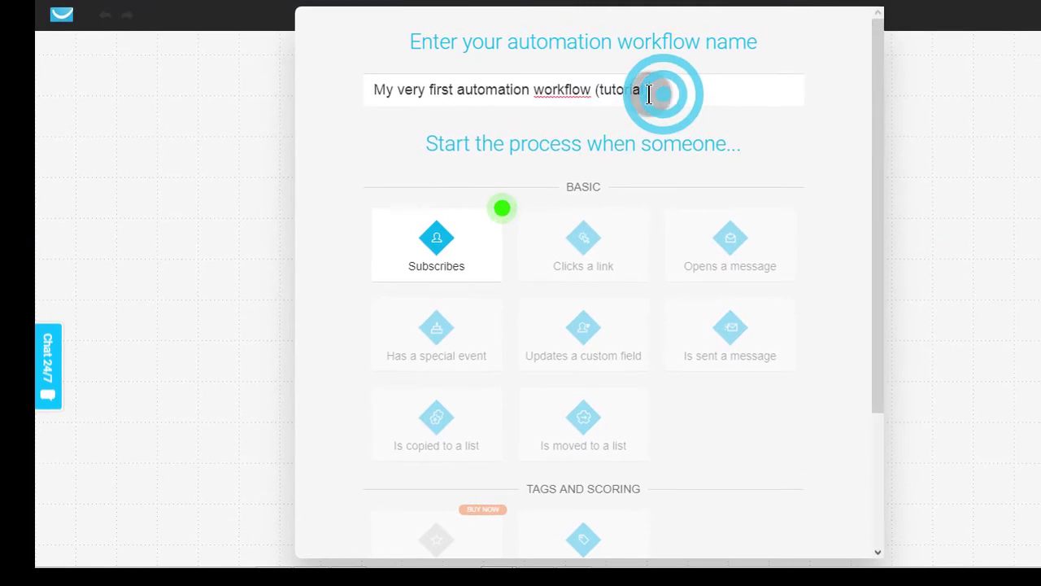
pyautogui.moveTo(649, 93); pyautogui.dragTo(347, 80)
pyautogui.click(487, 91)
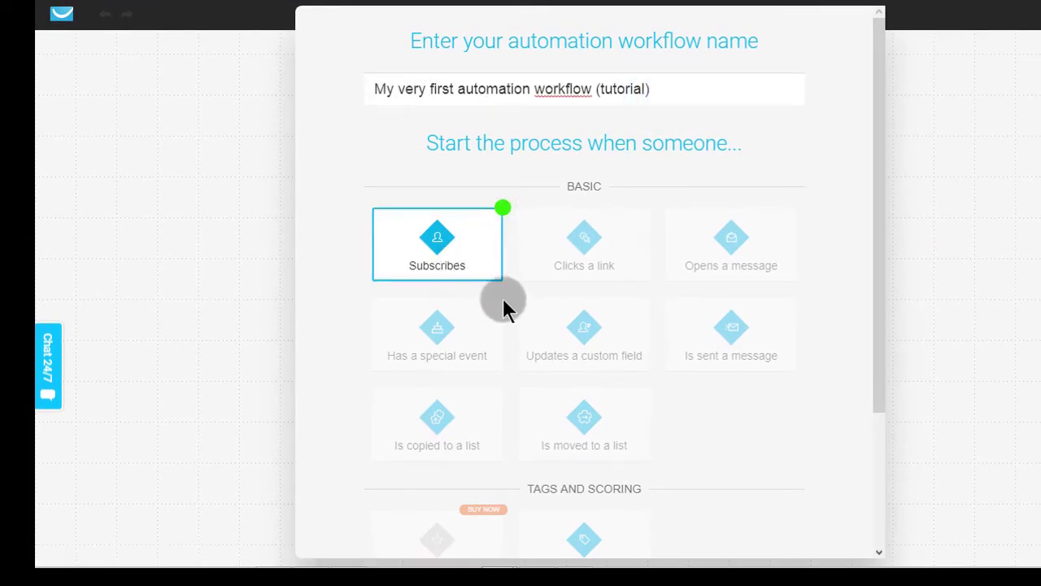
pyautogui.click(446, 265)
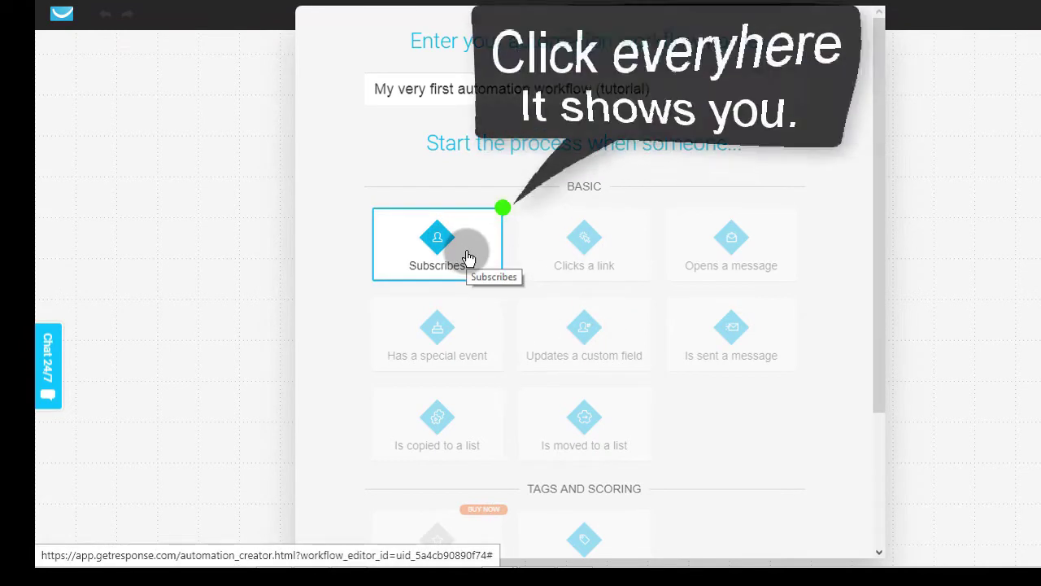
pyautogui.click(458, 257)
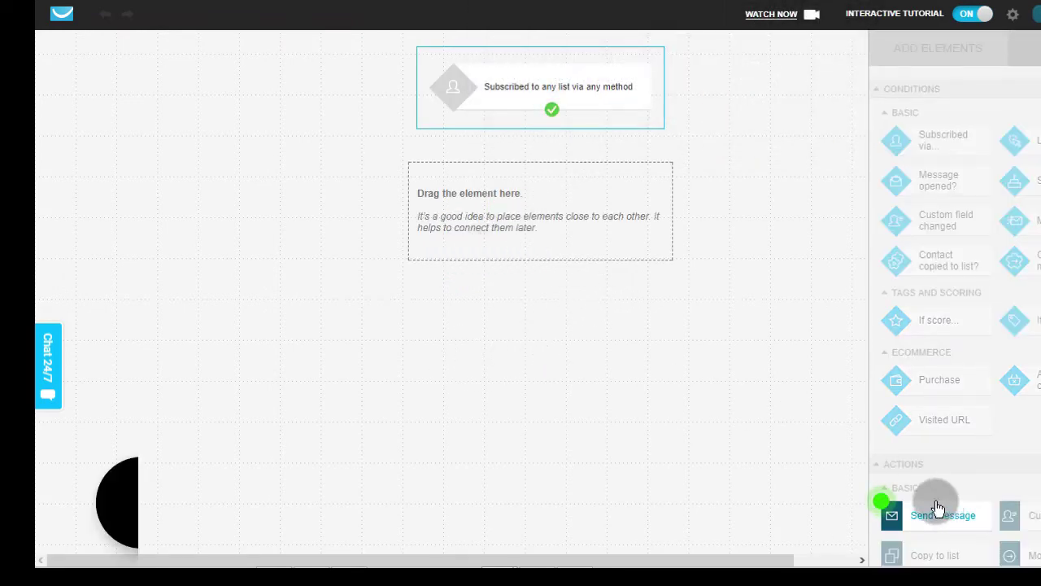
# Add a Send message action linked below the subscription condition and set it to send Tutorial message.
pyautogui.moveTo(939, 519); pyautogui.dragTo(529, 211)
pyautogui.moveTo(551, 121); pyautogui.dragTo(535, 219)
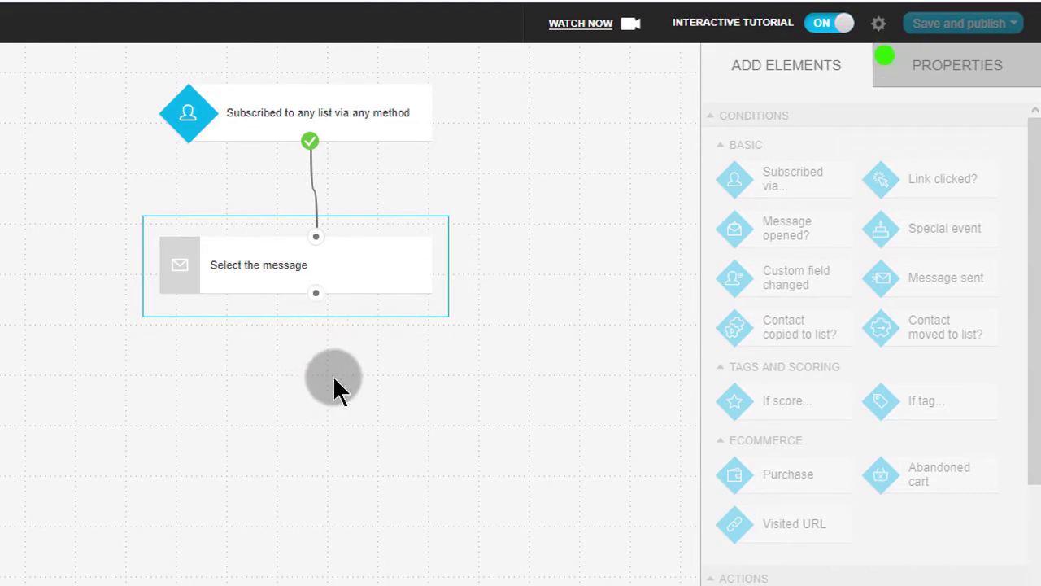
pyautogui.click(946, 69)
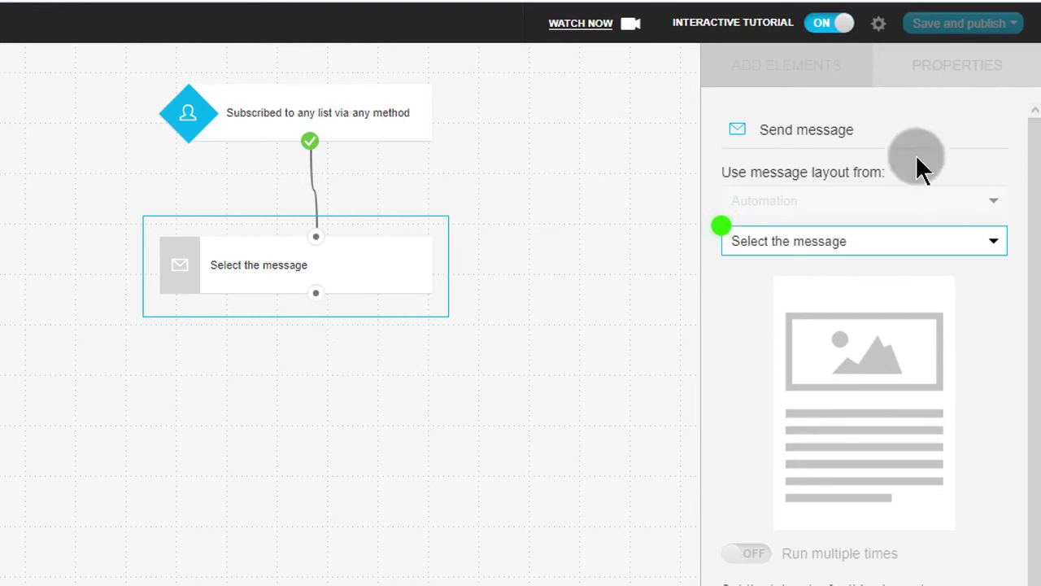
pyautogui.click(298, 267)
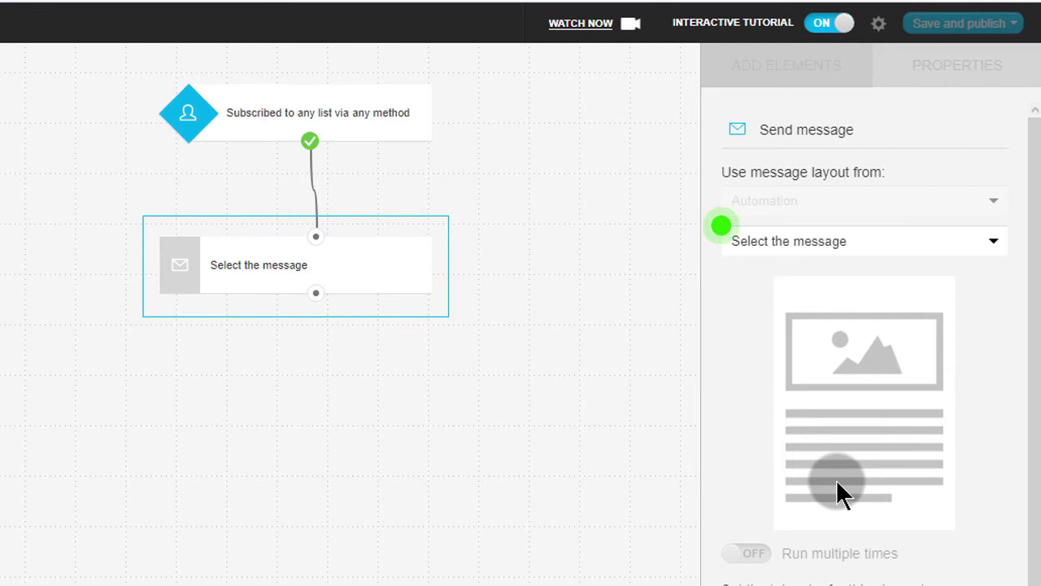
pyautogui.click(825, 252)
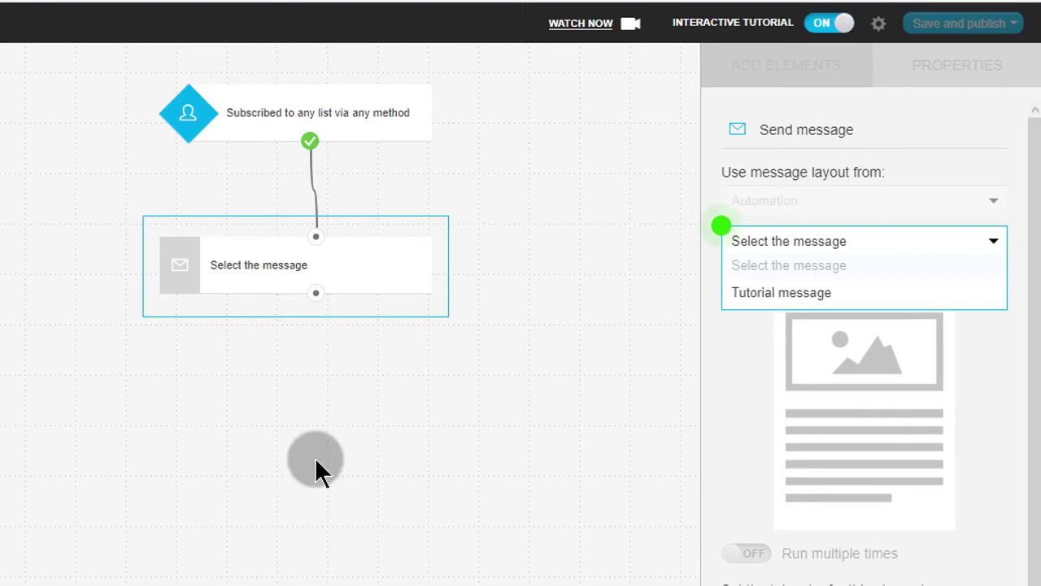
pyautogui.click(810, 290)
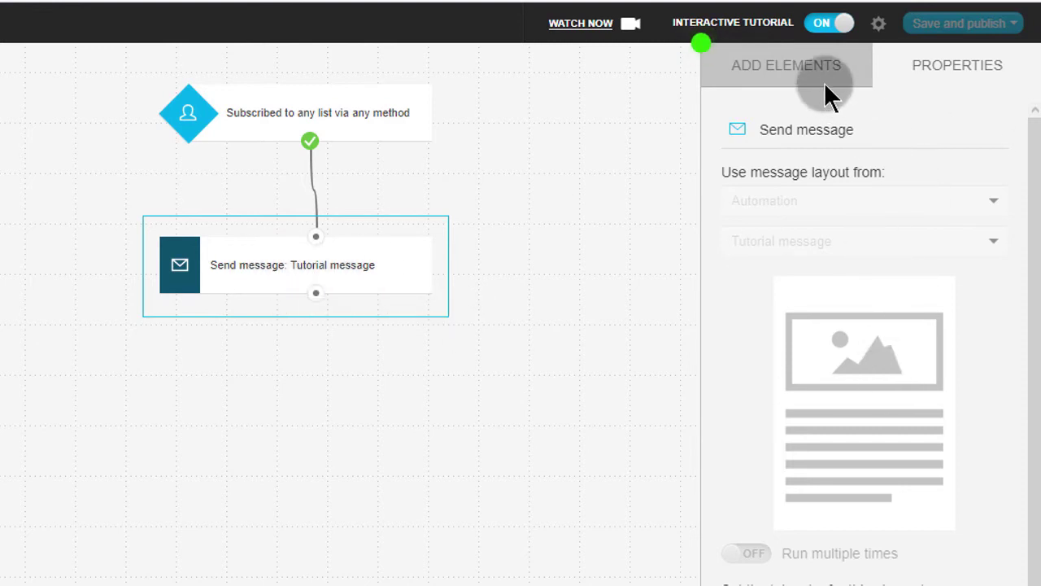
# Add a Message opened? condition below the Send message action and connect a Link clicked? condition to its yes branch.
pyautogui.click(789, 70)
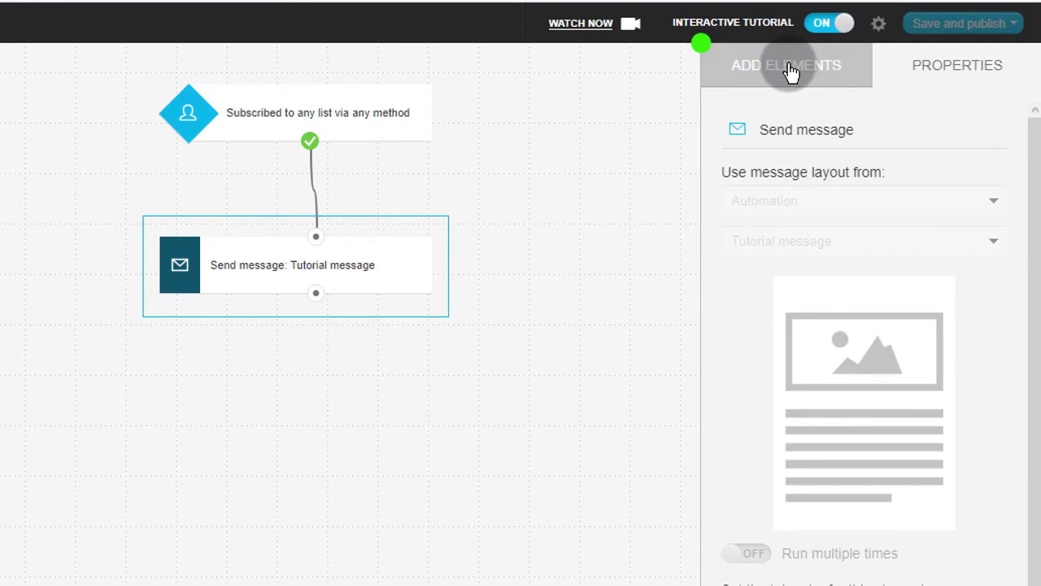
pyautogui.click(784, 233)
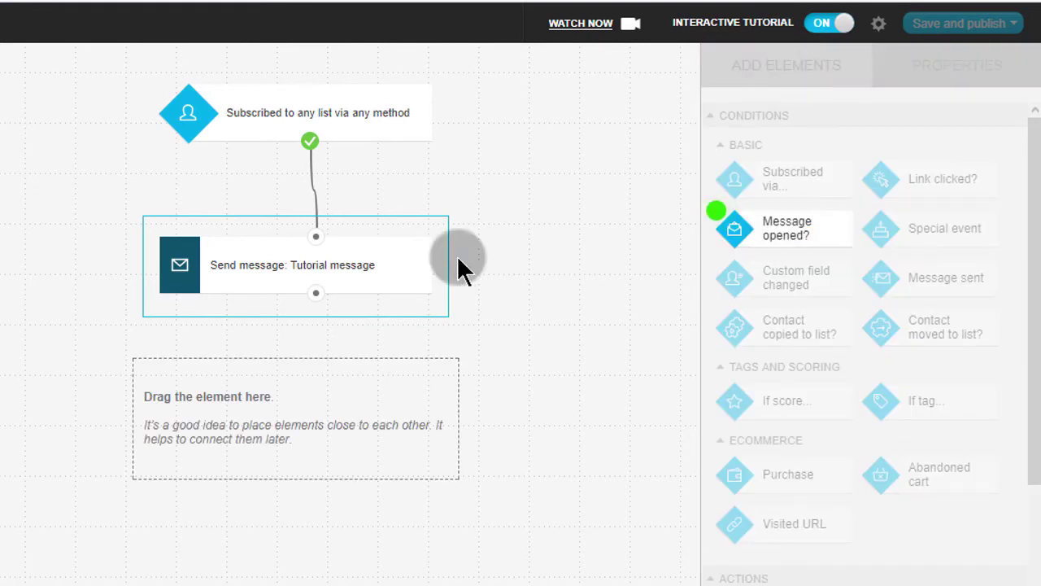
pyautogui.moveTo(797, 237); pyautogui.dragTo(309, 389)
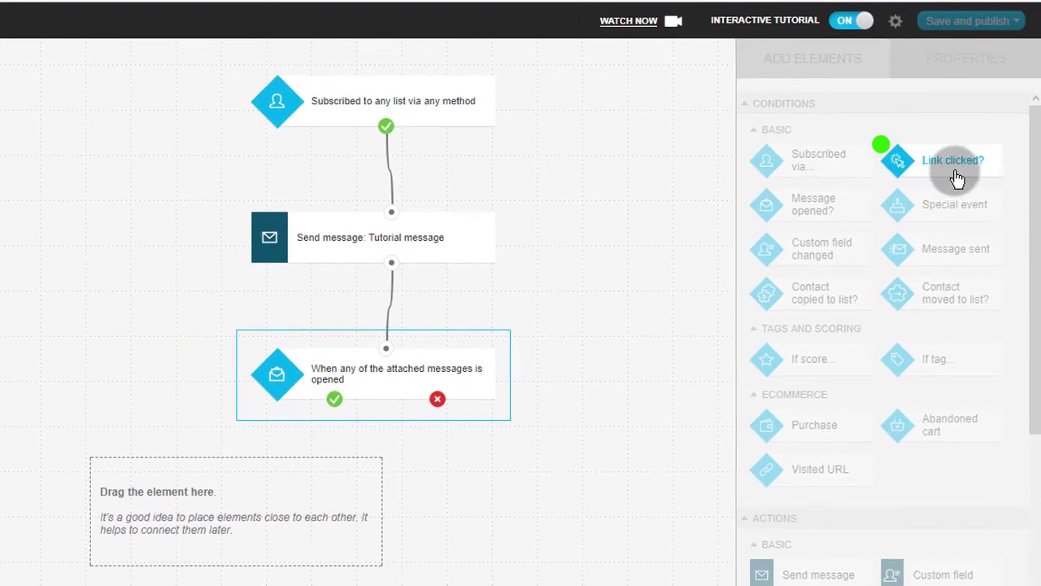
pyautogui.moveTo(958, 179); pyautogui.dragTo(298, 495)
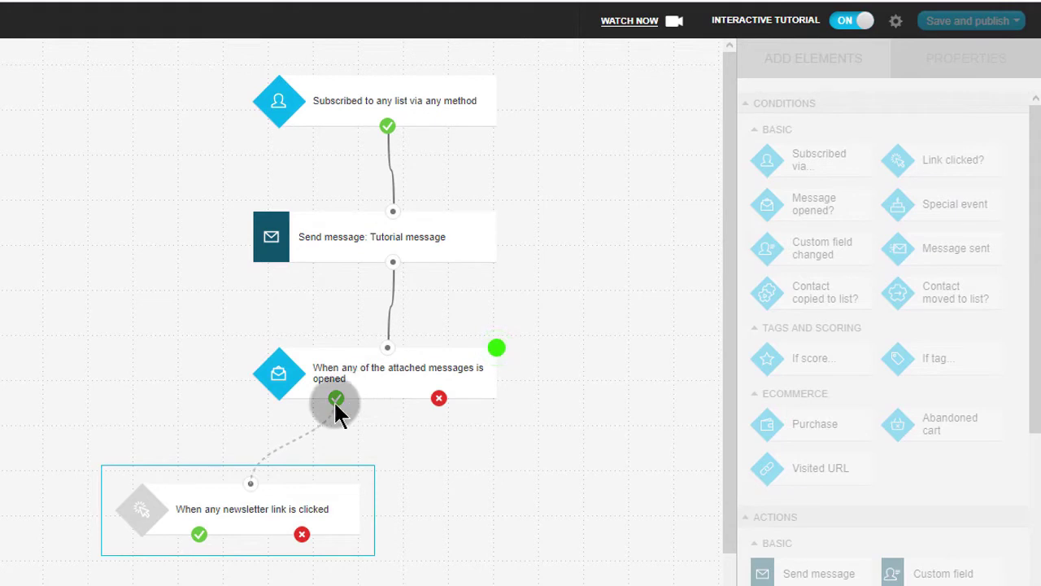
pyautogui.moveTo(336, 399); pyautogui.dragTo(249, 485)
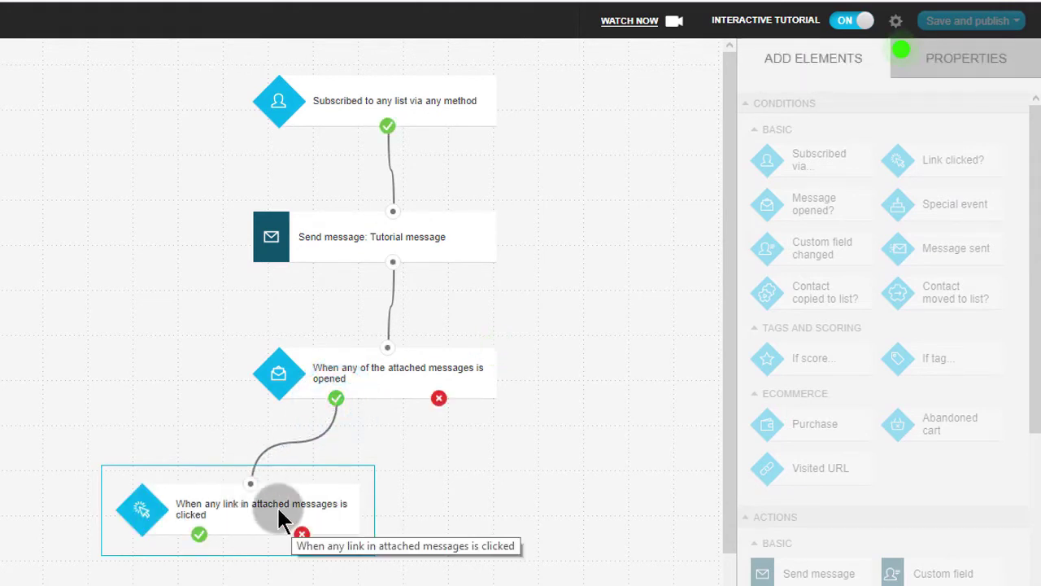
pyautogui.click(214, 510)
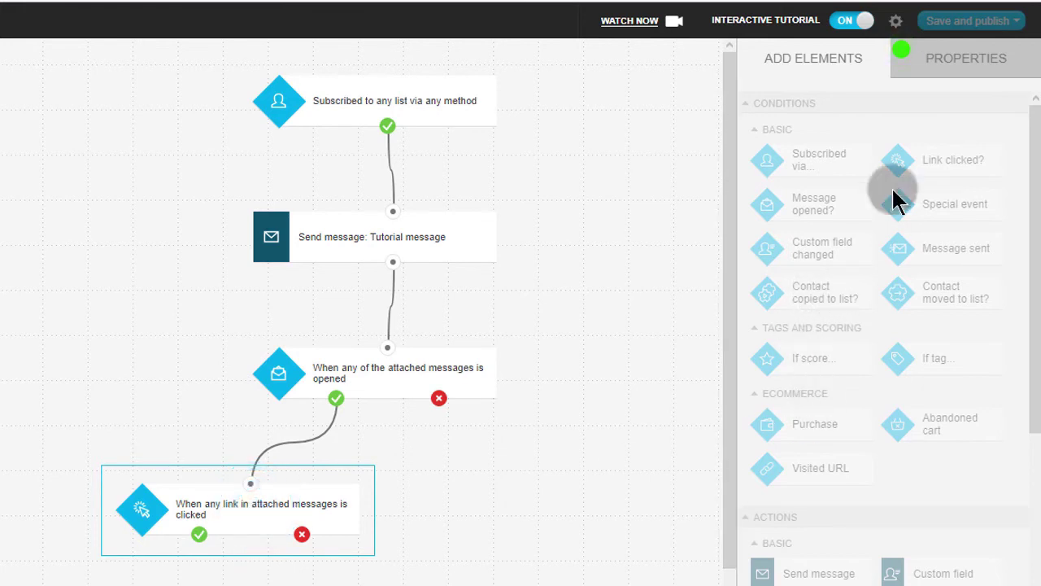
pyautogui.click(952, 62)
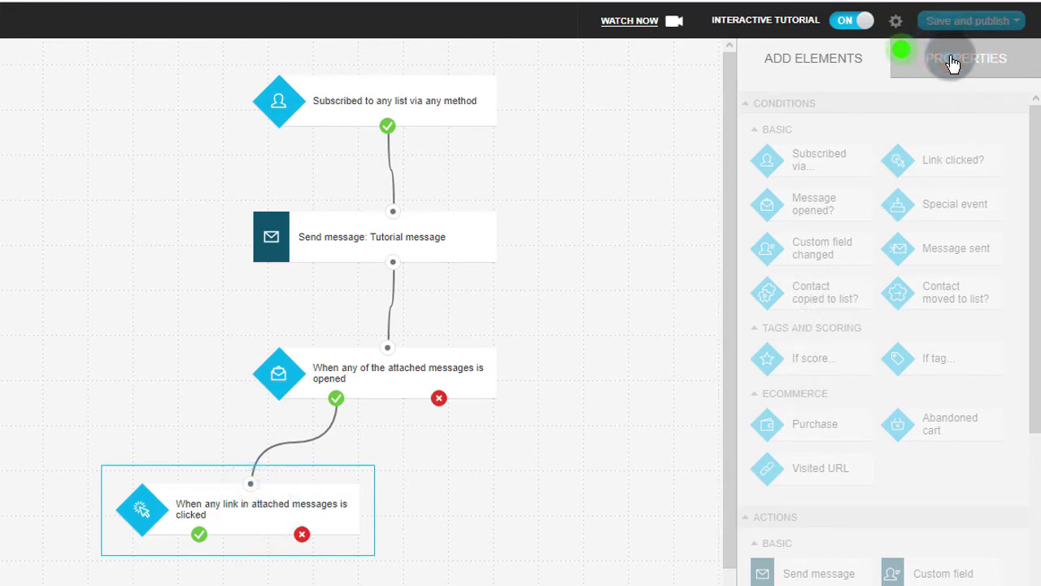
pyautogui.click(814, 174)
pyautogui.click(825, 298)
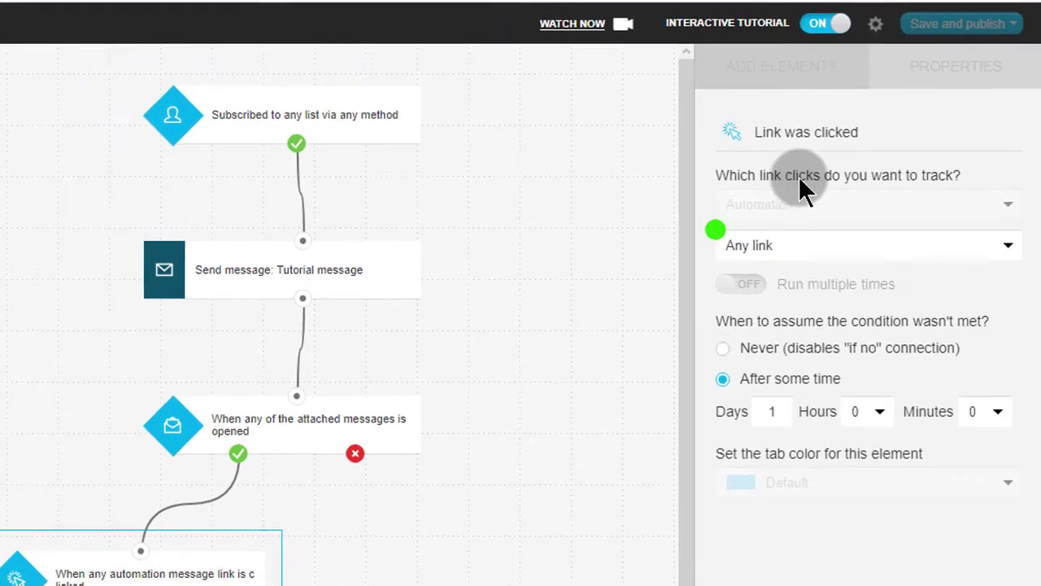
pyautogui.click(760, 251)
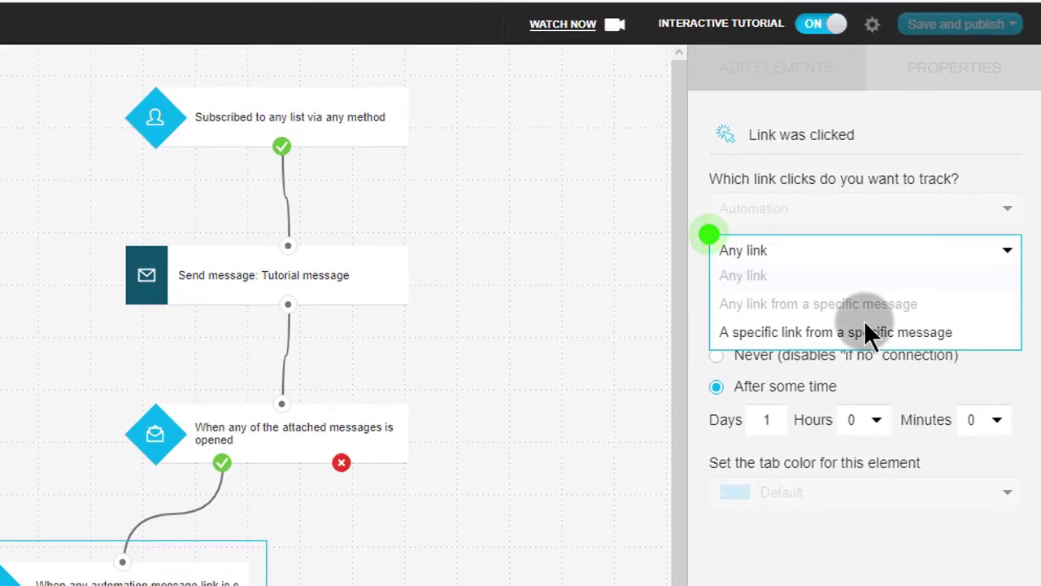
pyautogui.click(800, 334)
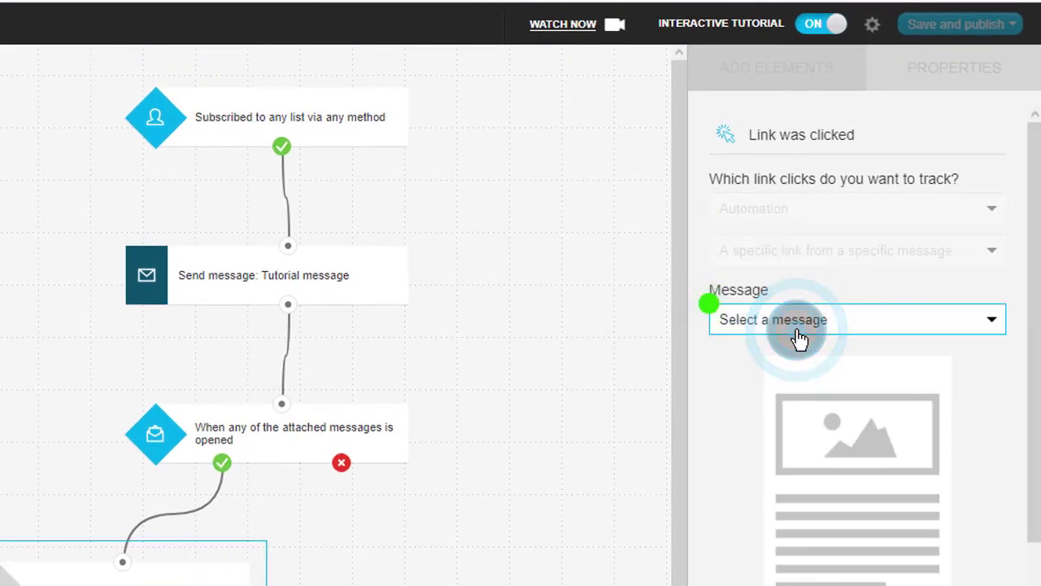
pyautogui.click(781, 324)
pyautogui.click(756, 373)
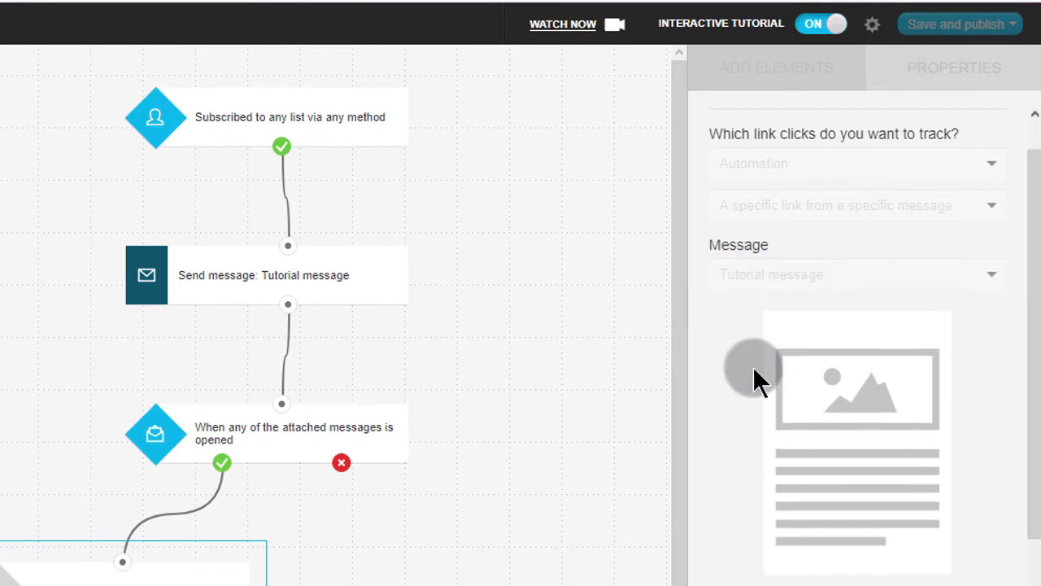
pyautogui.click(794, 358)
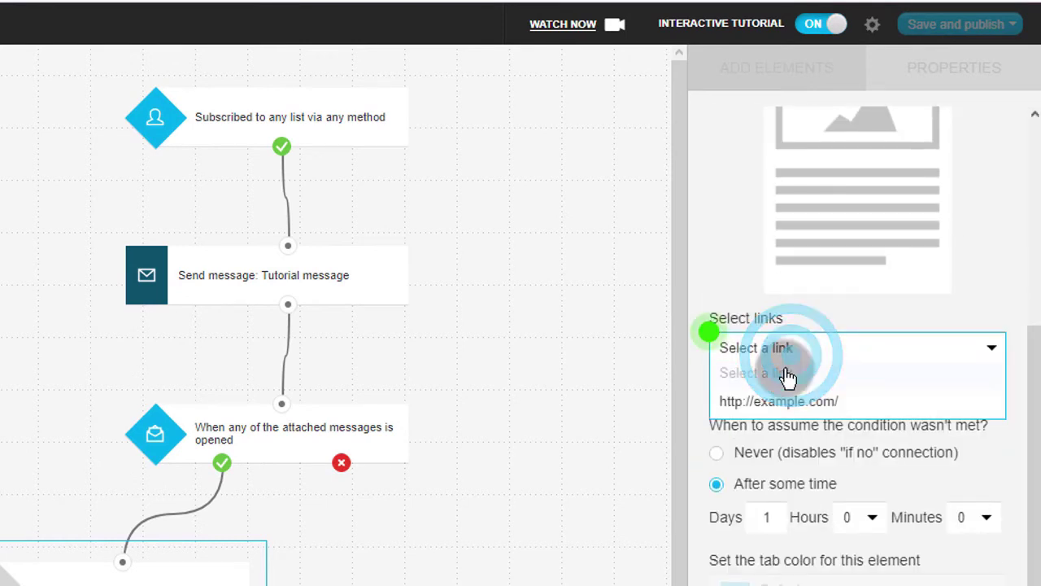
pyautogui.click(782, 400)
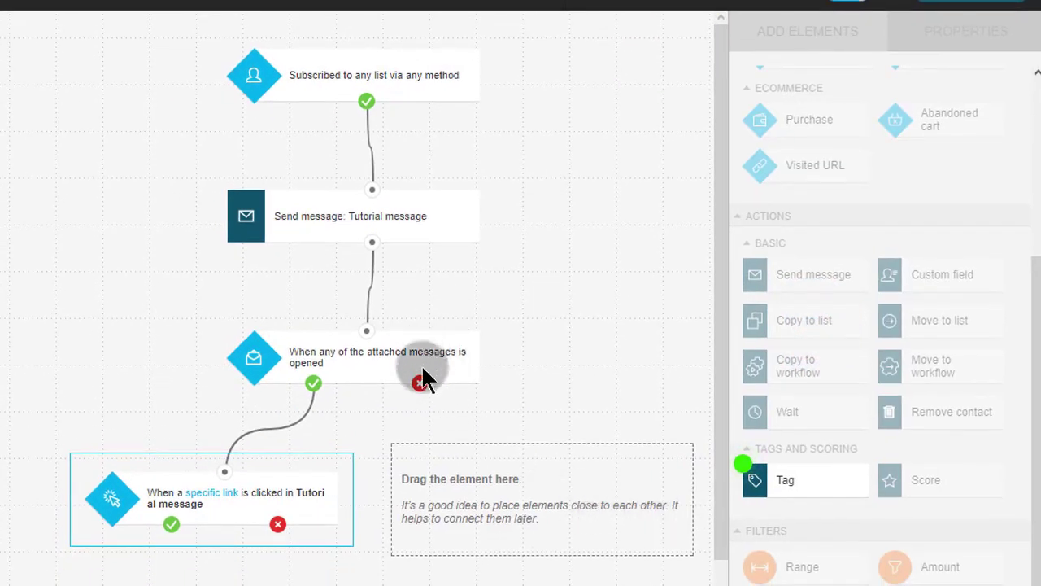
# Connect a Tag action to the no branch of the message-opened condition and give it a new tag named "example".
pyautogui.moveTo(791, 482); pyautogui.dragTo(541, 497)
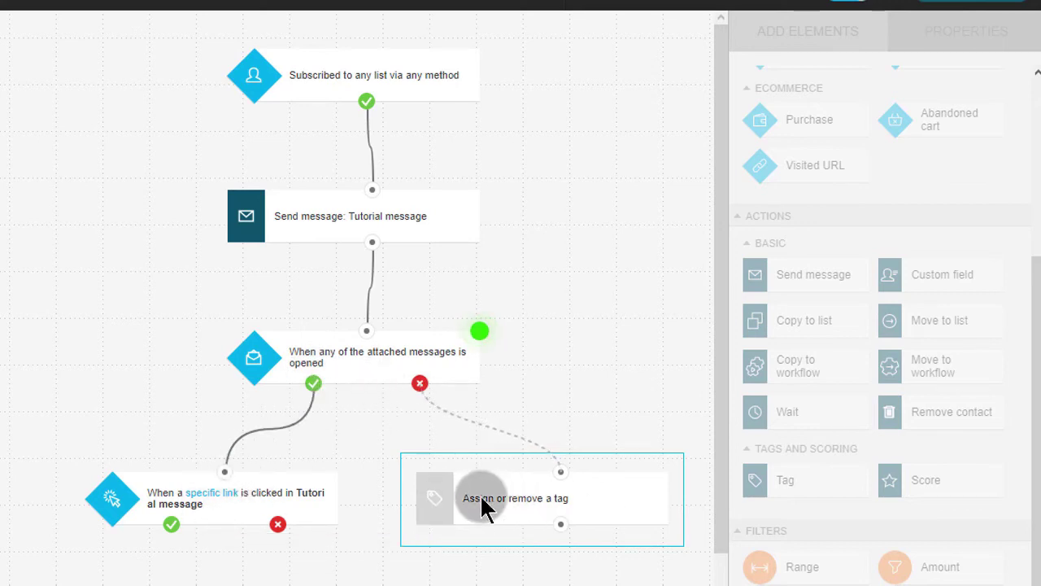
pyautogui.moveTo(560, 467); pyautogui.dragTo(420, 382)
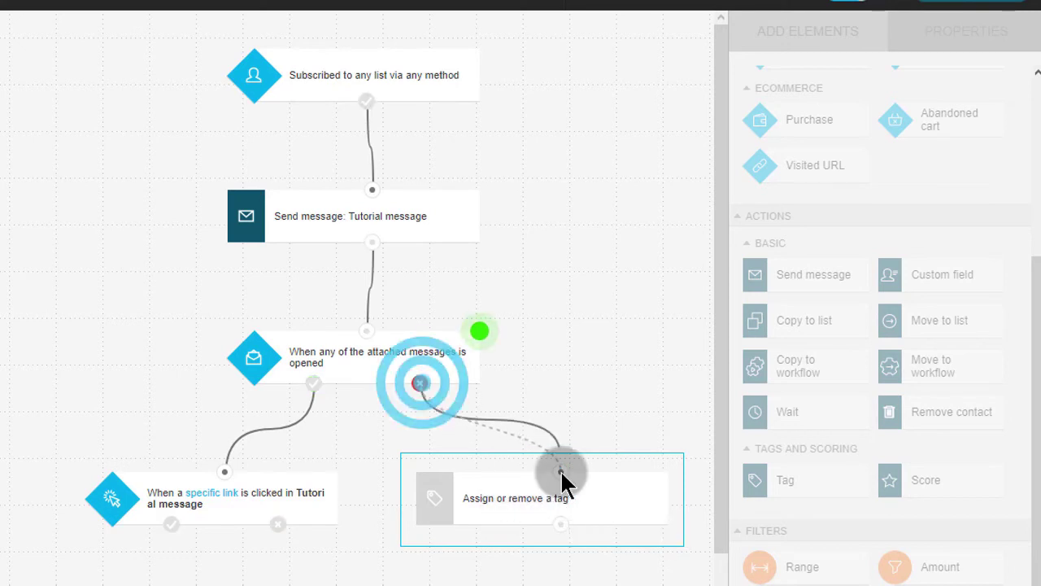
pyautogui.click(948, 42)
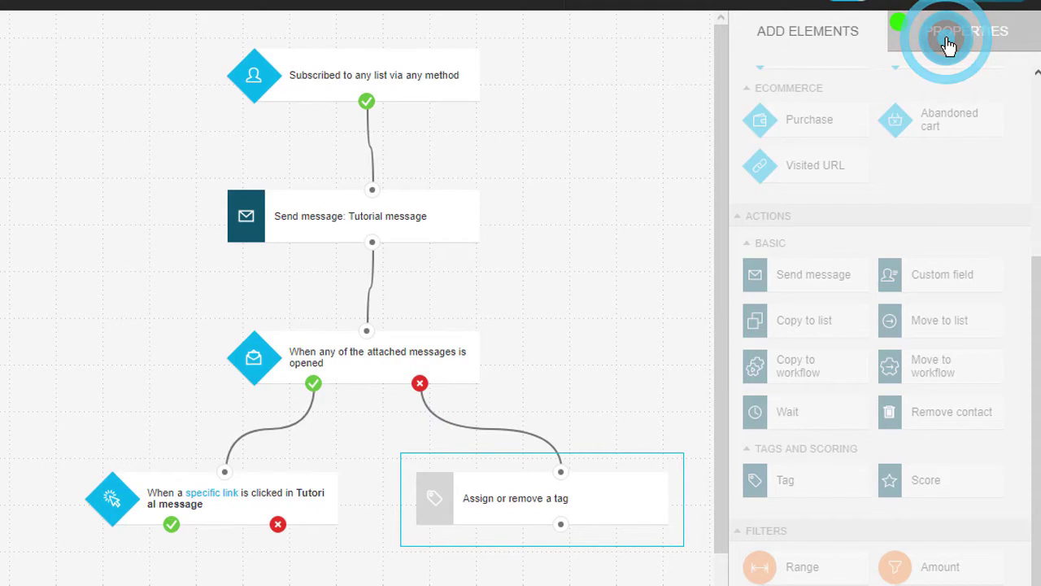
pyautogui.click(829, 316)
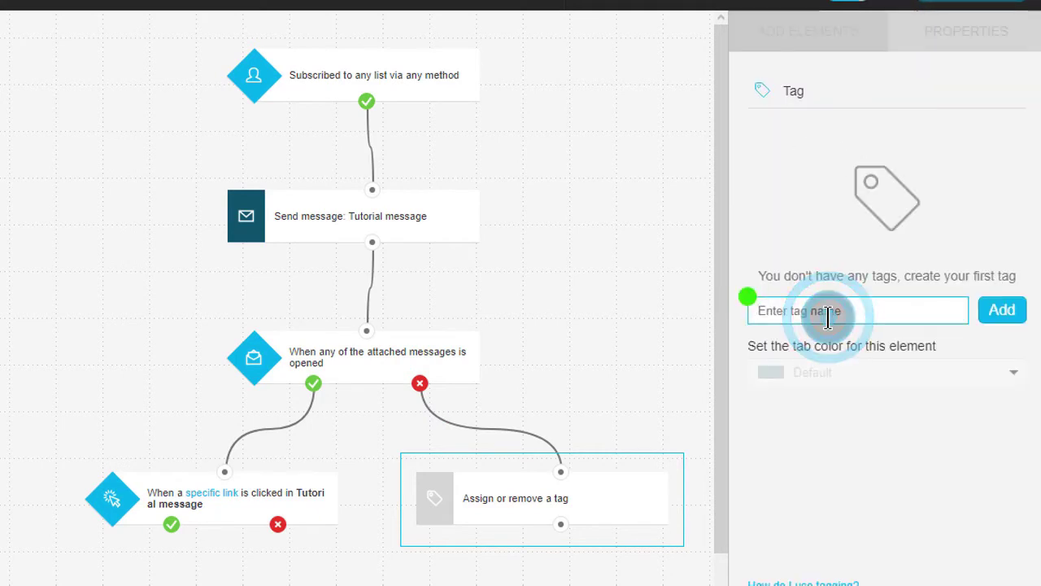
pyautogui.write('example')
pyautogui.click(1015, 311)
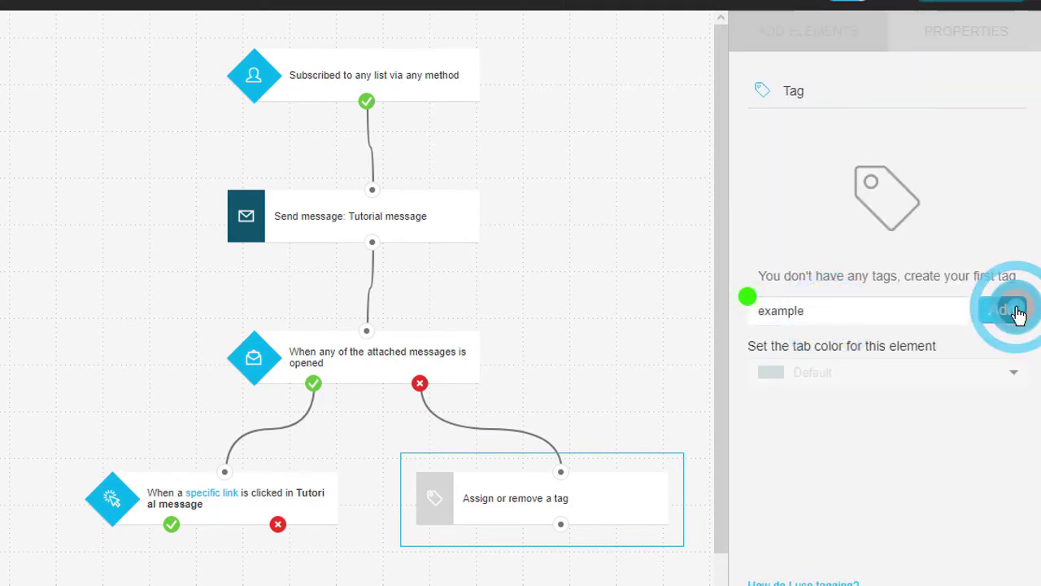
# Place a second Tag action in the workflow directly below the one that assigns the example tag.
pyautogui.click(778, 39)
pyautogui.moveTo(722, 184); pyautogui.dragTo(704, 346)
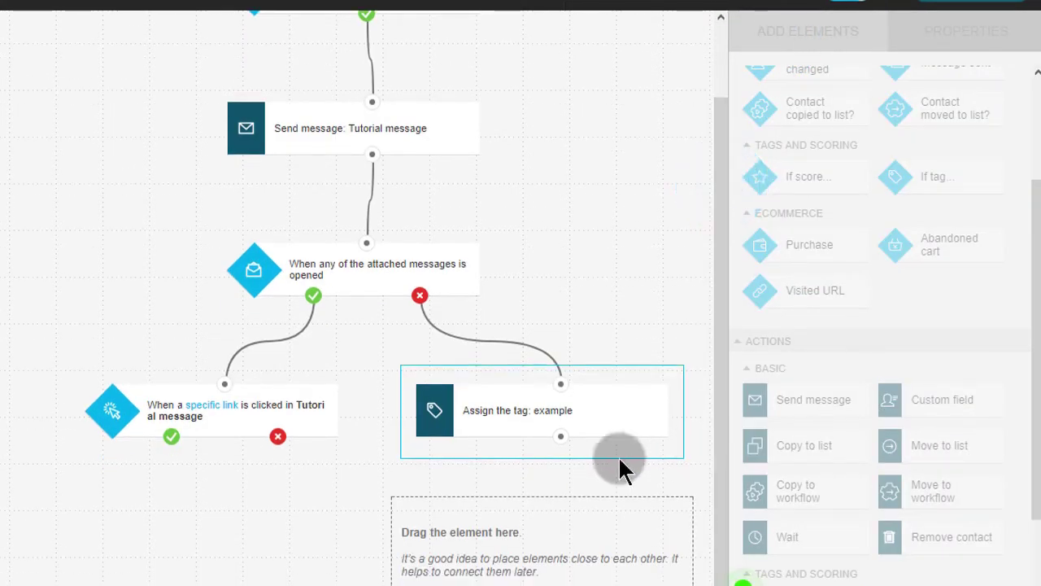
pyautogui.click(720, 384)
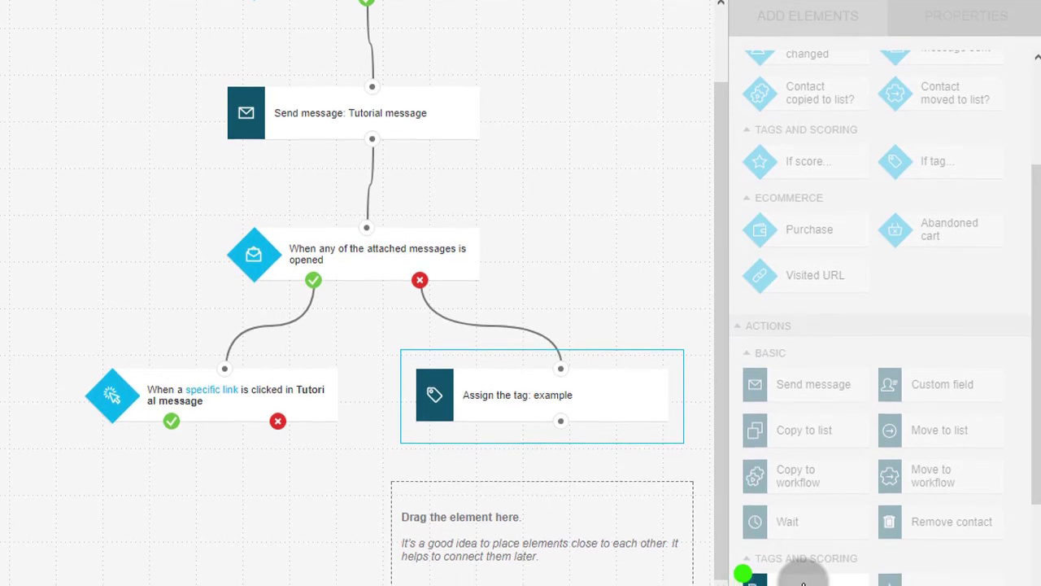
pyautogui.click(801, 585)
pyautogui.moveTo(804, 549); pyautogui.dragTo(527, 494)
pyautogui.click(721, 274)
pyautogui.moveTo(721, 317); pyautogui.dragTo(690, 516)
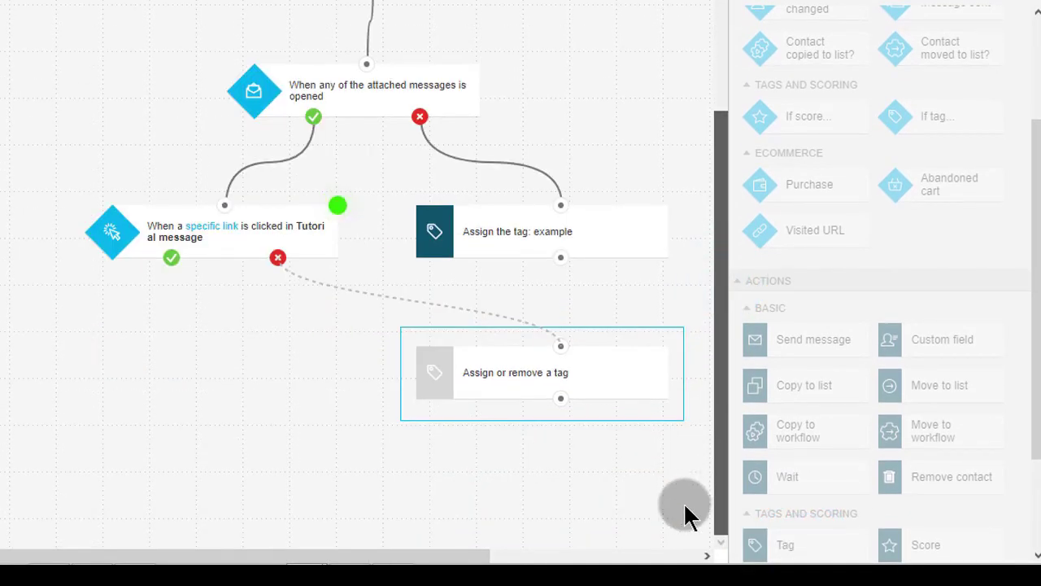
# Connect the no branch of the link-clicked condition to the second Tag action and have it assign the "example" tag.
pyautogui.click(177, 229)
pyautogui.click(322, 283)
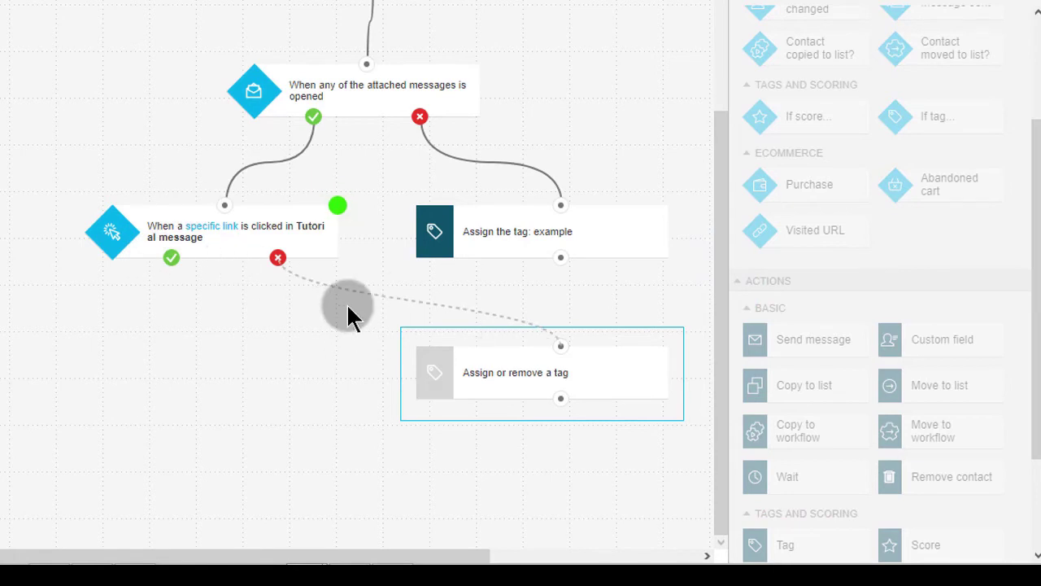
pyautogui.moveTo(286, 261); pyautogui.dragTo(561, 348)
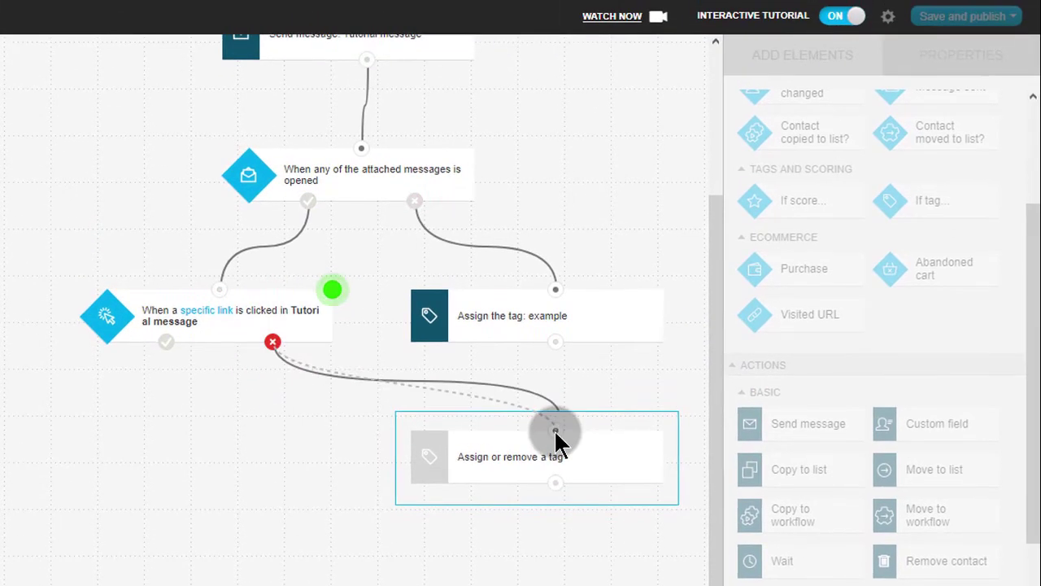
pyautogui.click(968, 65)
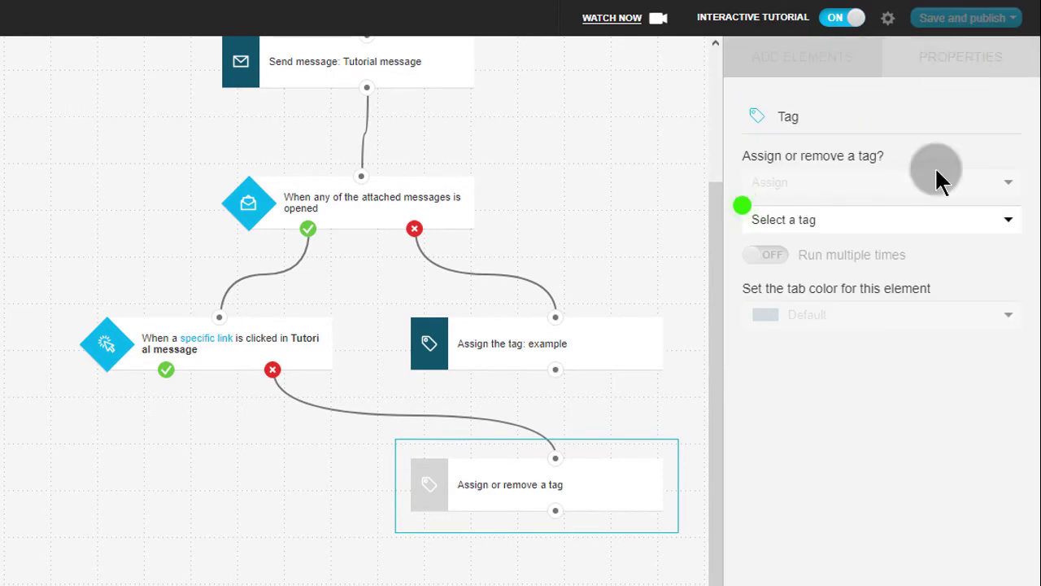
pyautogui.click(832, 221)
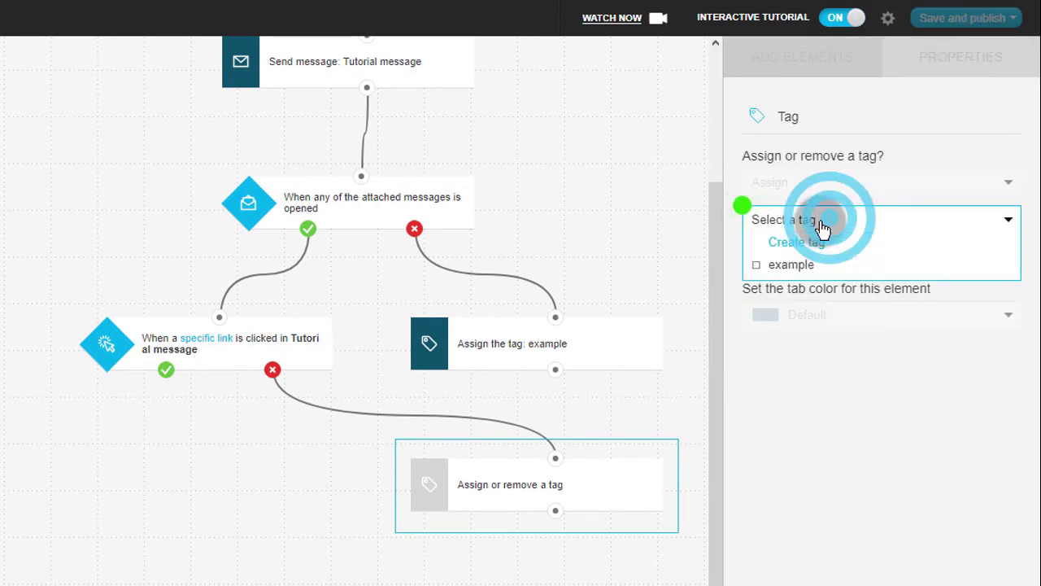
pyautogui.click(778, 268)
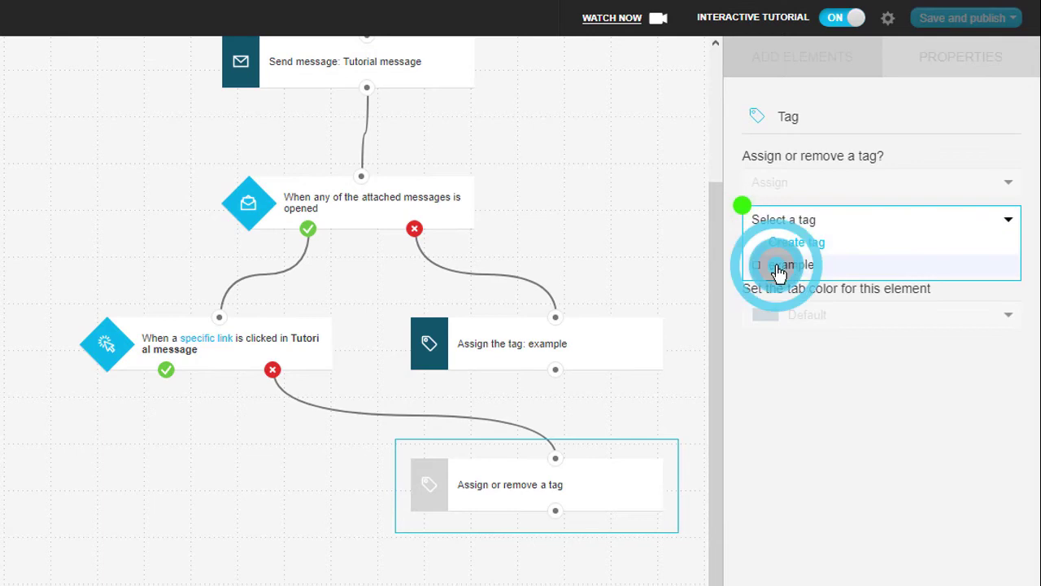
pyautogui.click(520, 485)
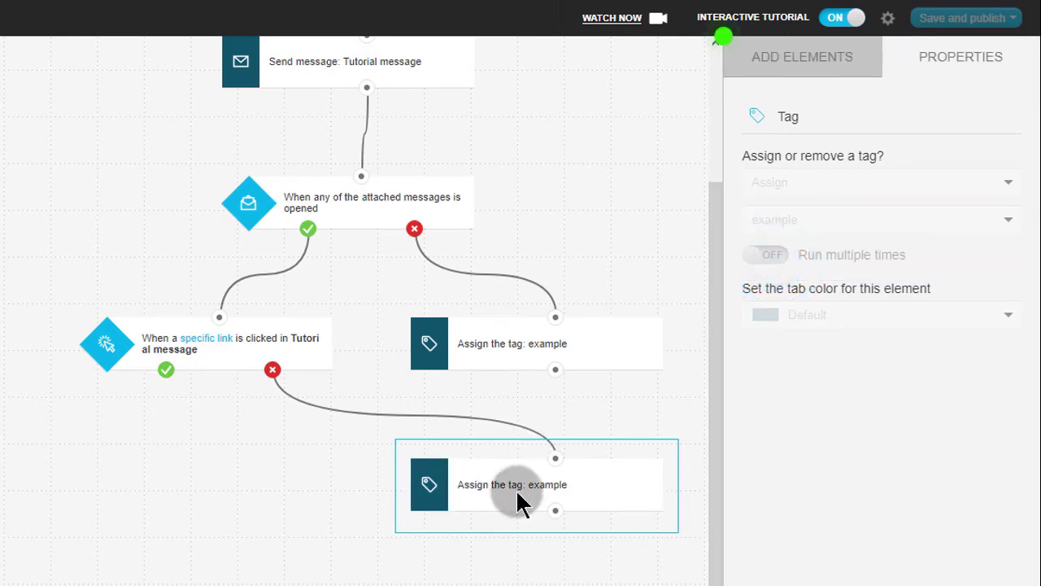
pyautogui.click(742, 394)
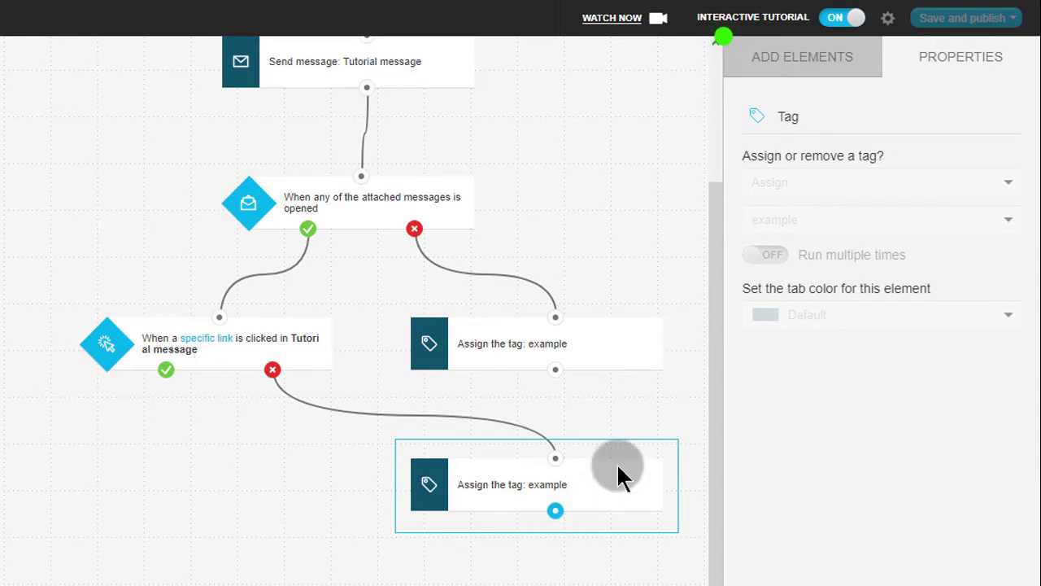
# Add an Amount filter below the link-clicked condition and connect it to that condition's yes branch.
pyautogui.click(825, 55)
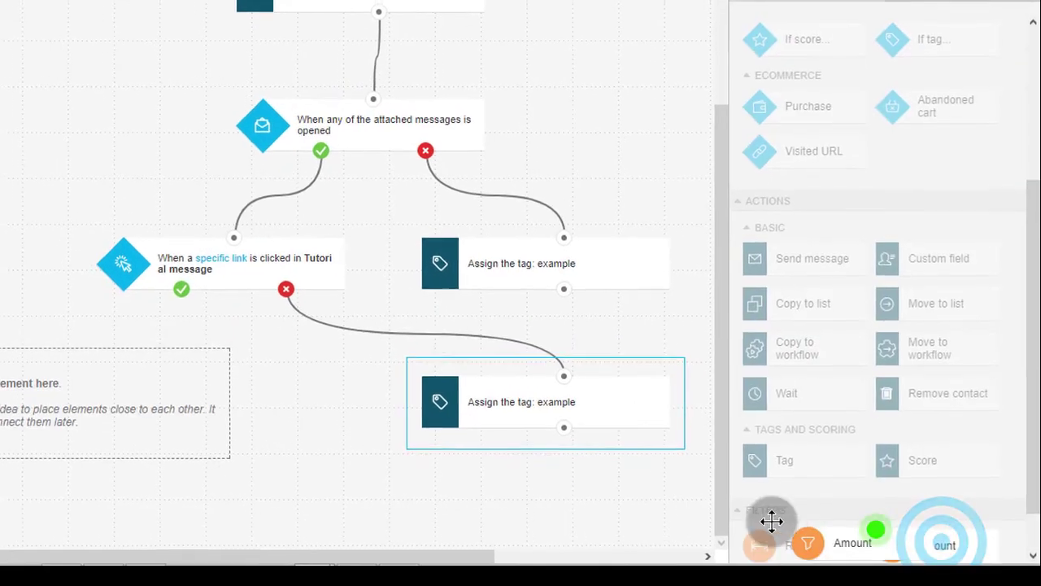
pyautogui.moveTo(772, 521); pyautogui.dragTo(201, 367)
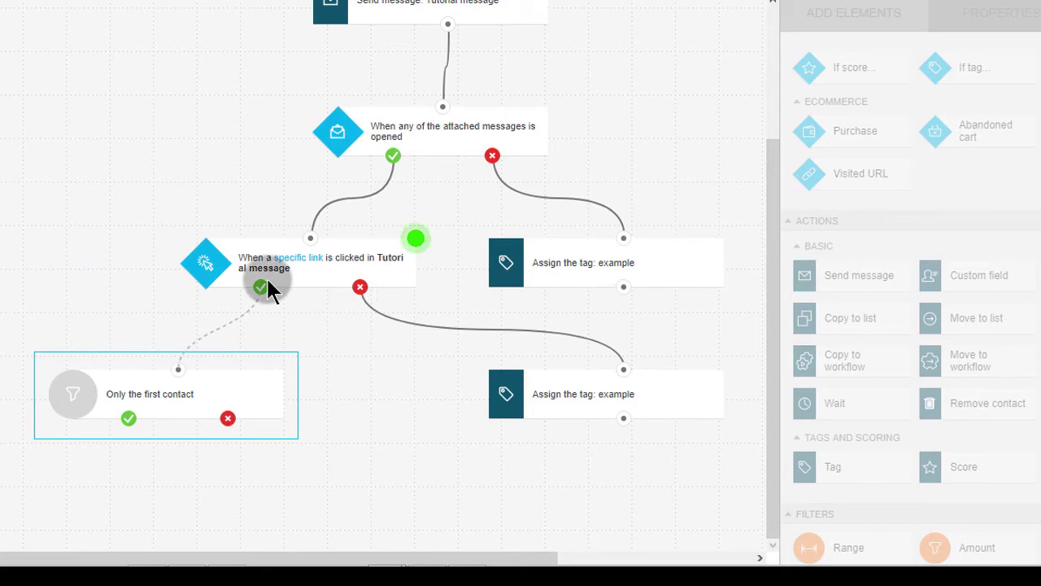
pyautogui.moveTo(268, 293); pyautogui.dragTo(180, 363)
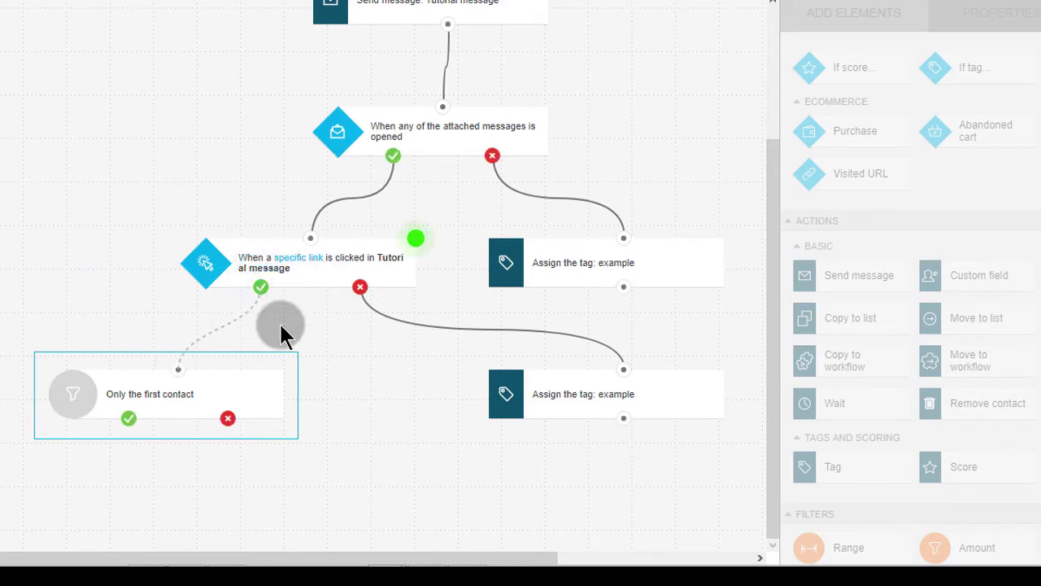
pyautogui.moveTo(178, 372); pyautogui.dragTo(268, 408)
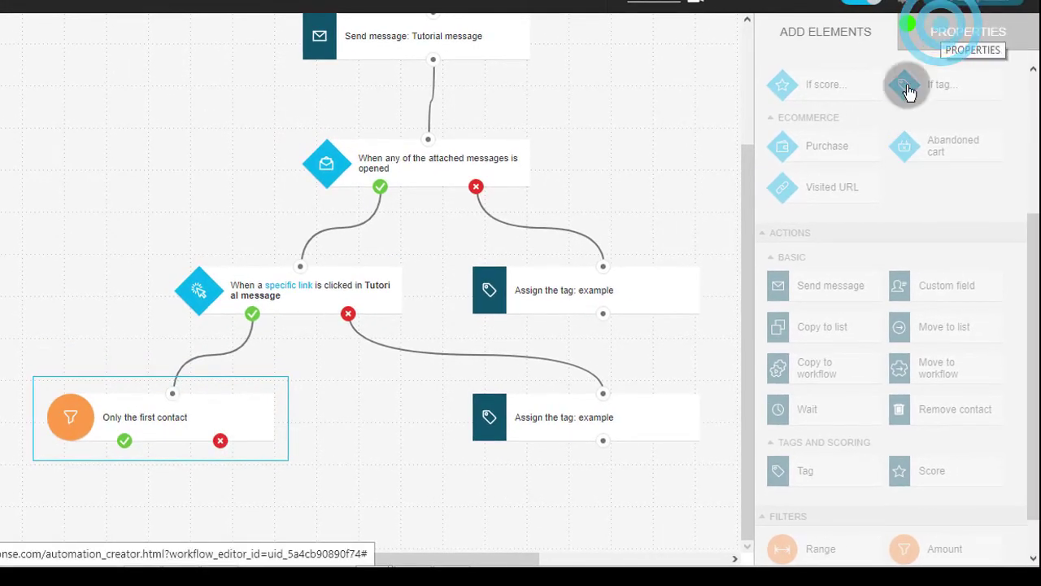
# Set the Amount filter to reach 10 contacts.
pyautogui.click(289, 417)
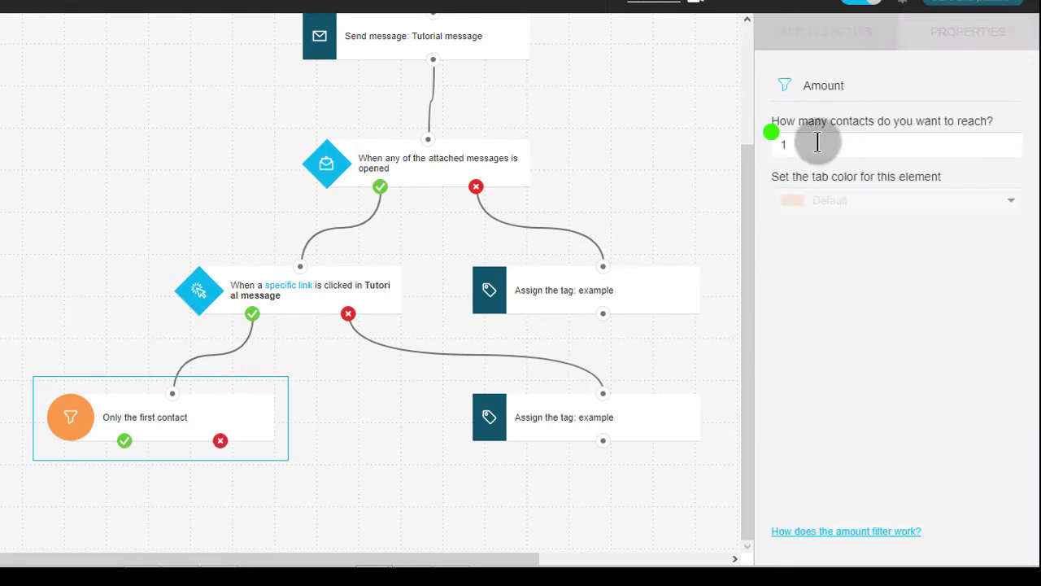
pyautogui.click(812, 151)
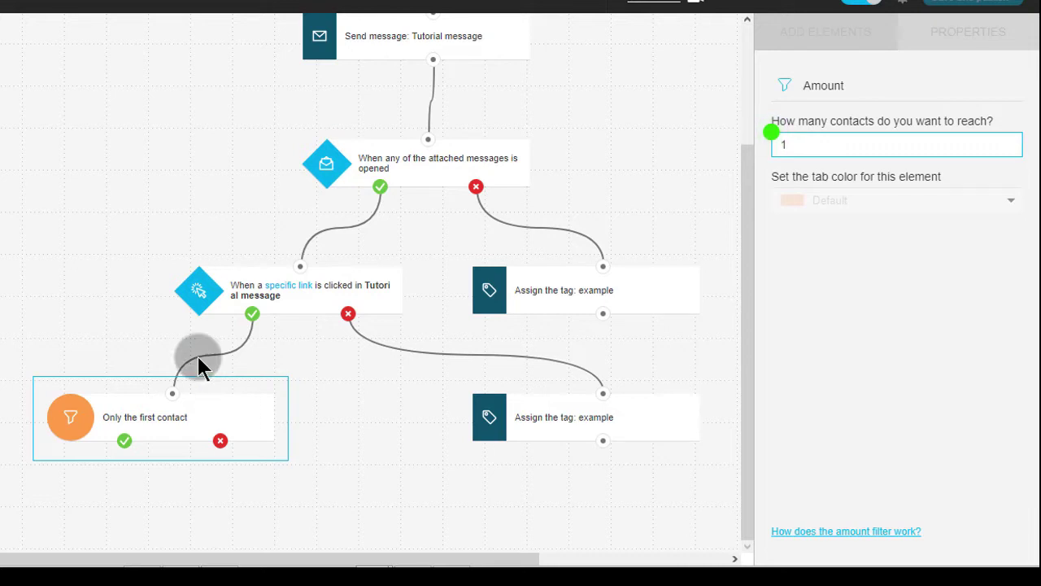
pyautogui.click(782, 146)
pyautogui.write('10')
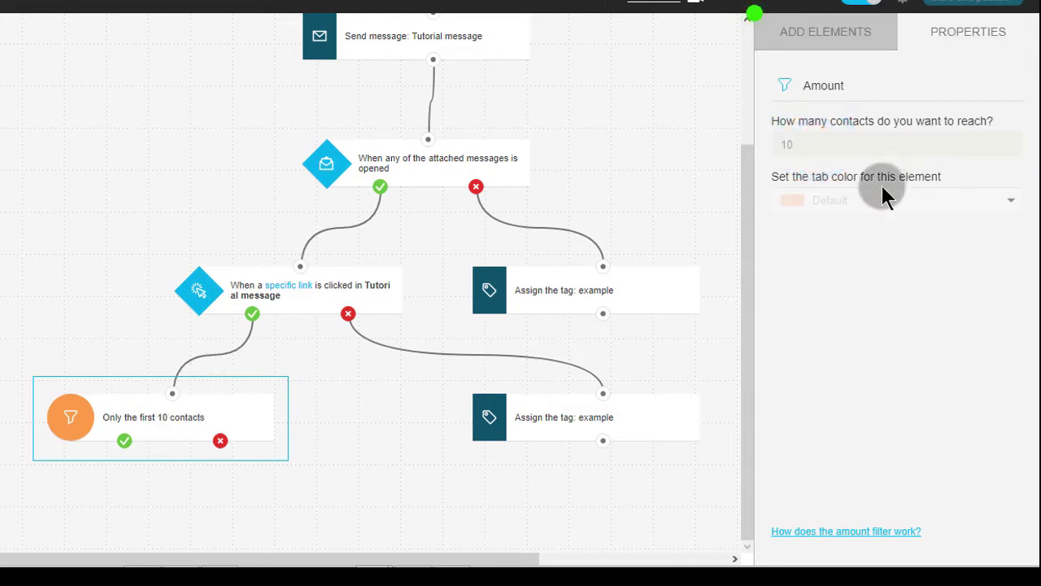
# Connect a Wait action to the no branch of the Amount filter and set its delay to 2 days.
pyautogui.click(818, 41)
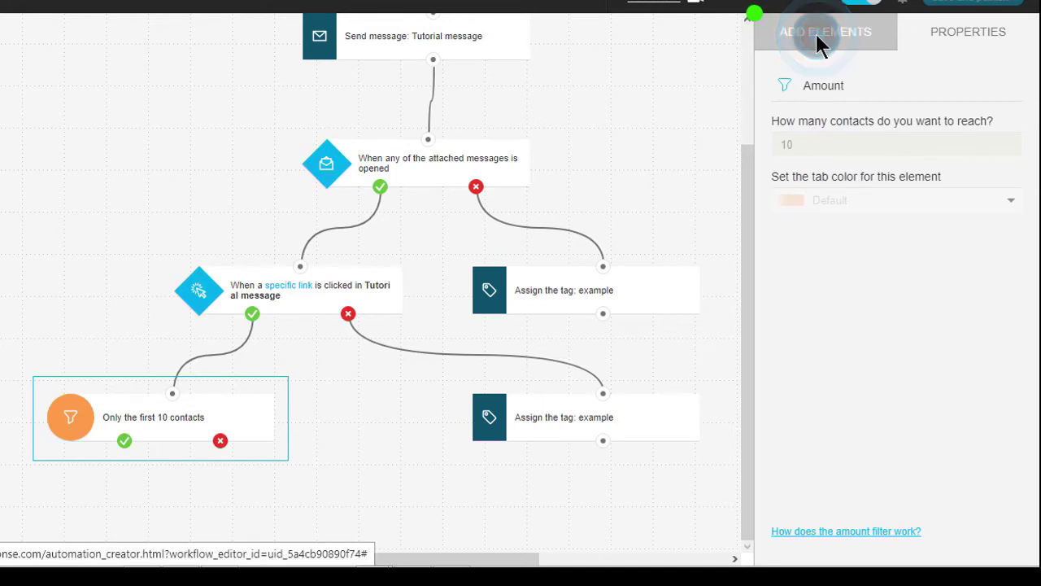
pyautogui.click(818, 40)
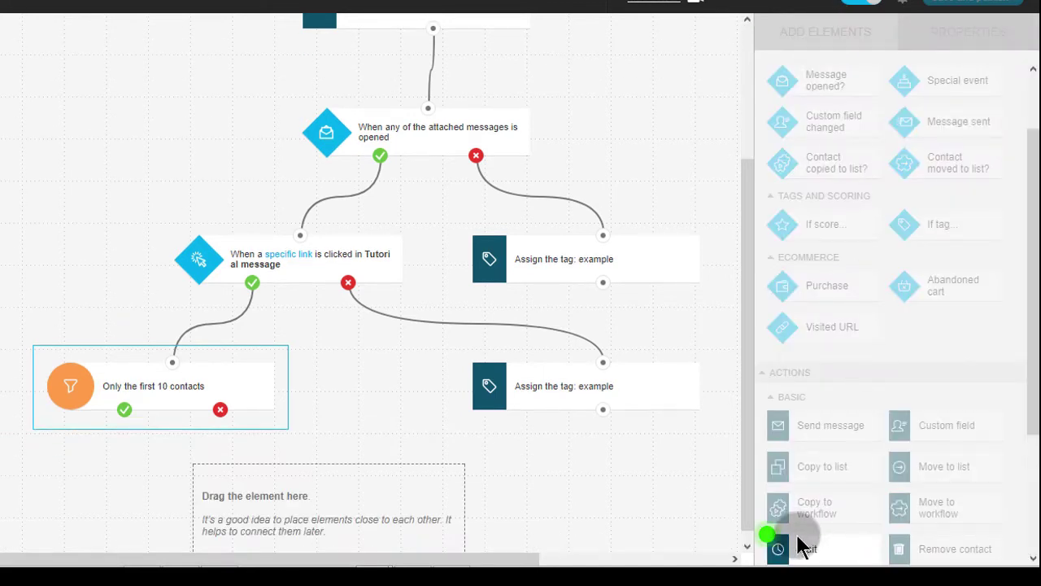
pyautogui.click(831, 553)
pyautogui.moveTo(832, 556); pyautogui.dragTo(367, 498)
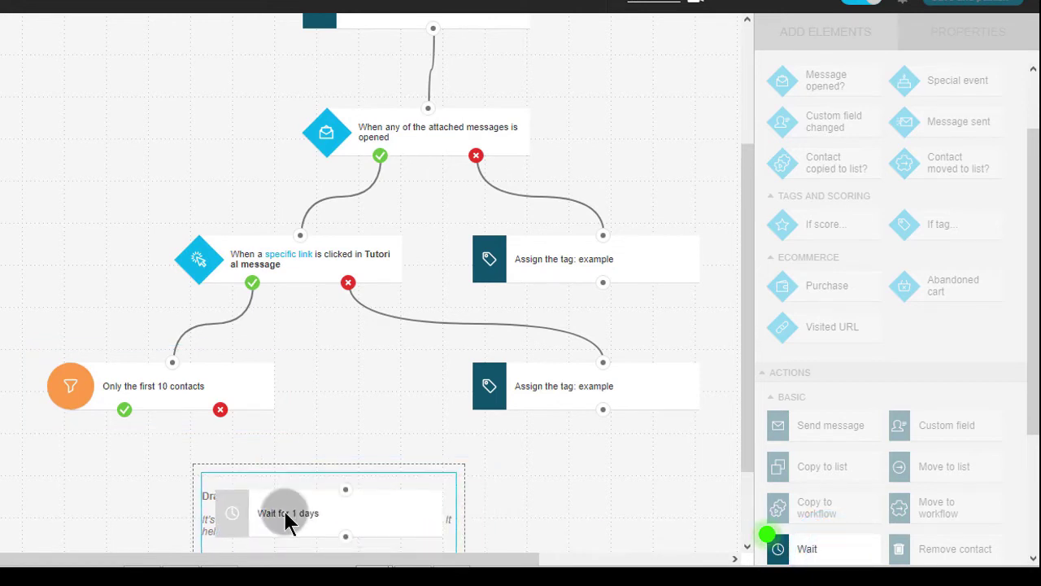
pyautogui.scroll(-3, 1007, 266)
pyautogui.moveTo(221, 409); pyautogui.dragTo(346, 489)
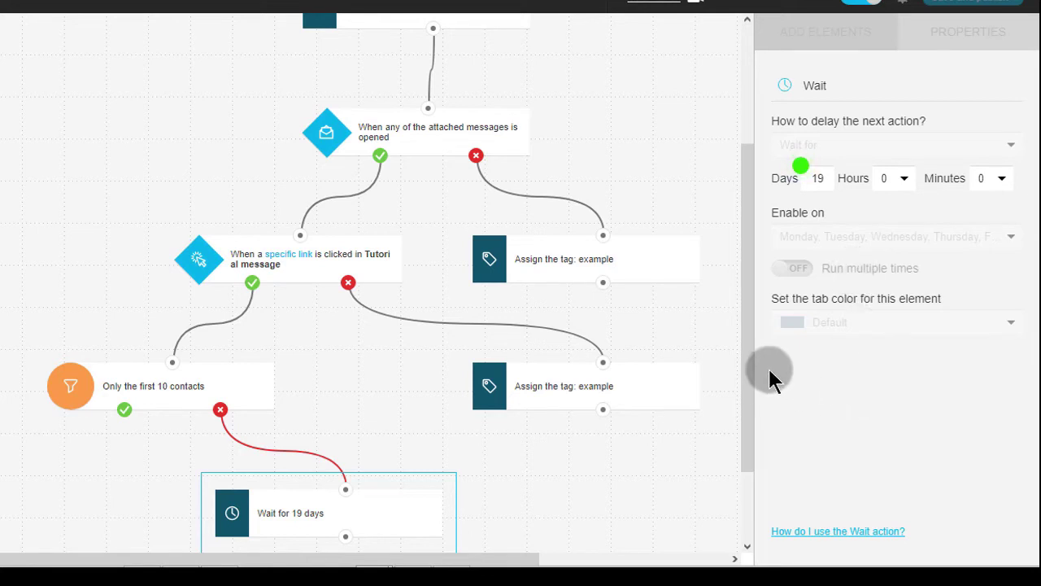
pyautogui.click(750, 314)
pyautogui.moveTo(753, 353); pyautogui.dragTo(748, 430)
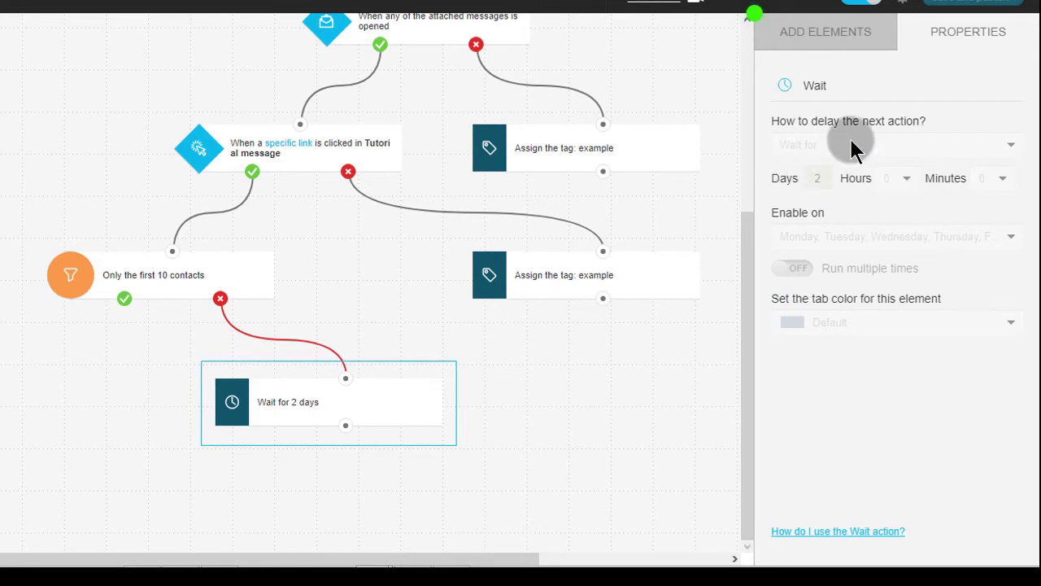
# Add a Send message action at the end of the workflow, fed by the Amount filter's yes branch and the Wait action.
pyautogui.click(814, 50)
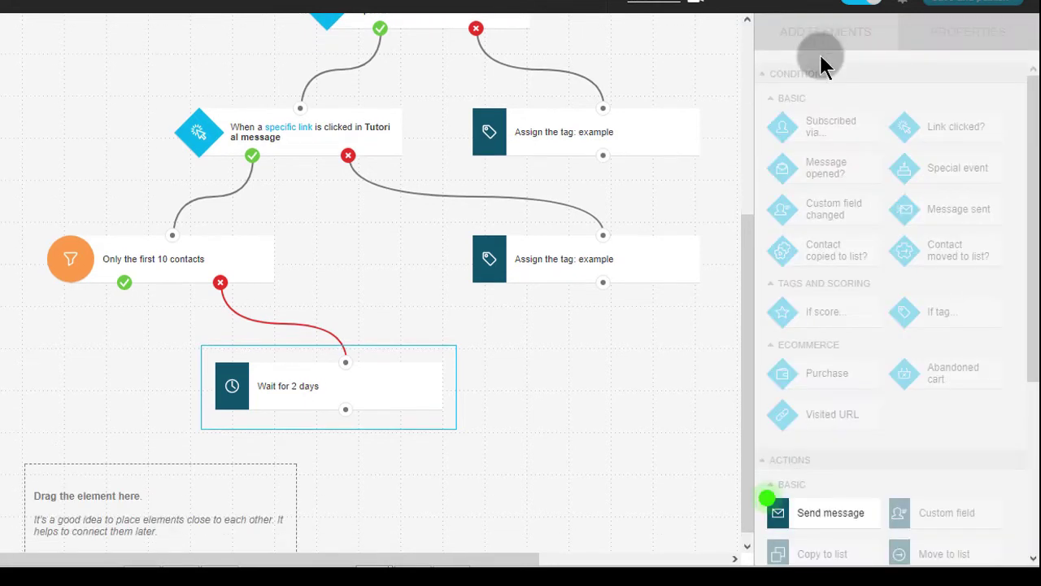
pyautogui.moveTo(846, 512); pyautogui.dragTo(203, 498)
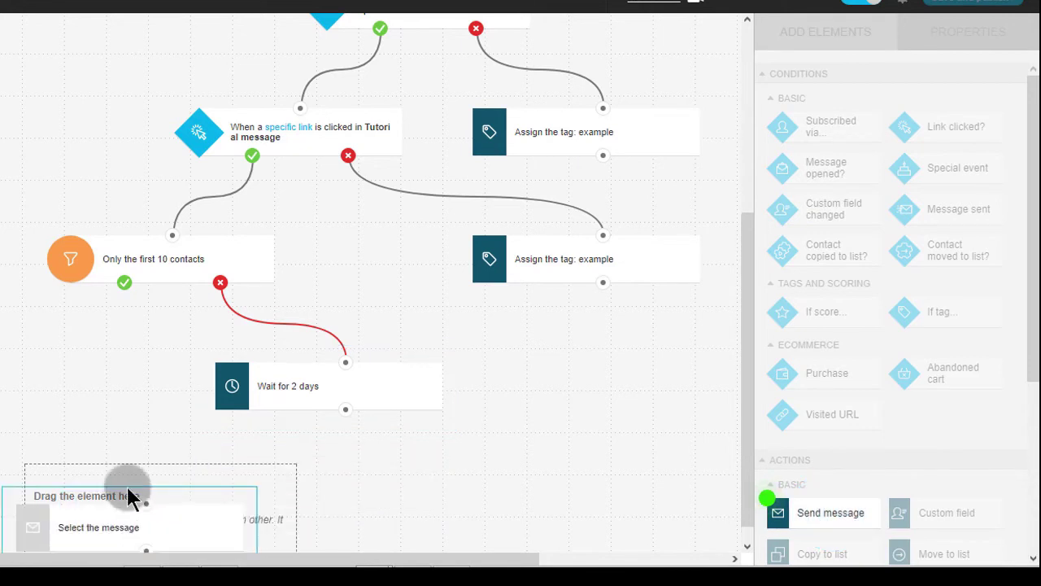
pyautogui.click(126, 280)
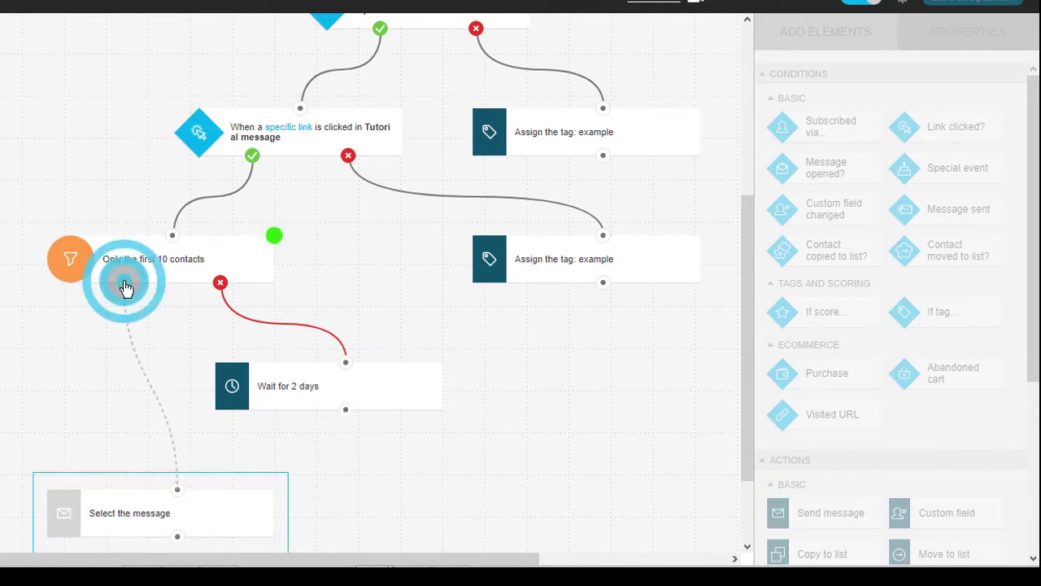
pyautogui.moveTo(147, 388); pyautogui.dragTo(175, 485)
pyautogui.moveTo(346, 409); pyautogui.dragTo(177, 405)
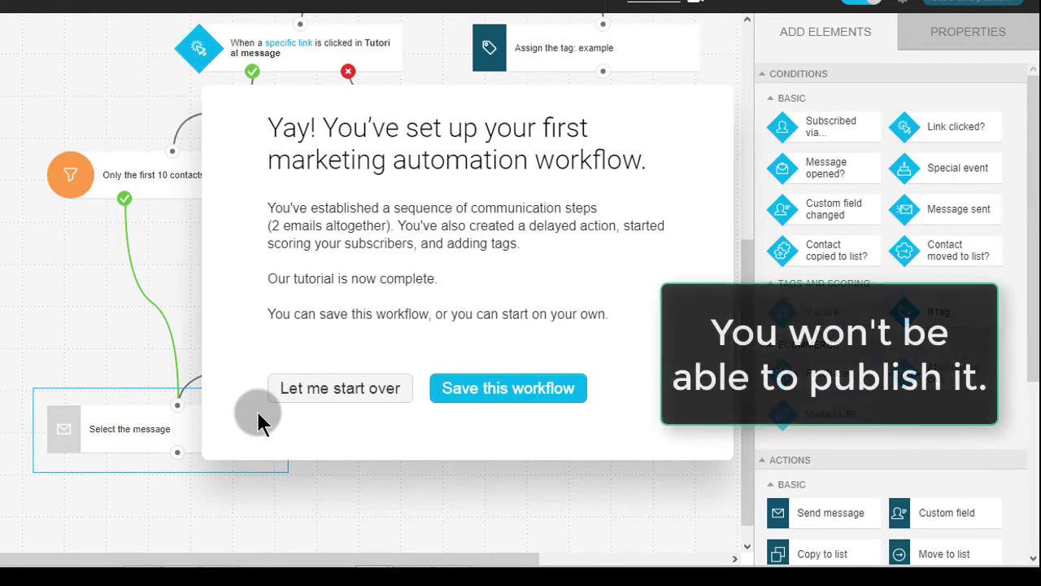
# Save the completed tutorial workflow and try to publish it.
pyautogui.click(508, 394)
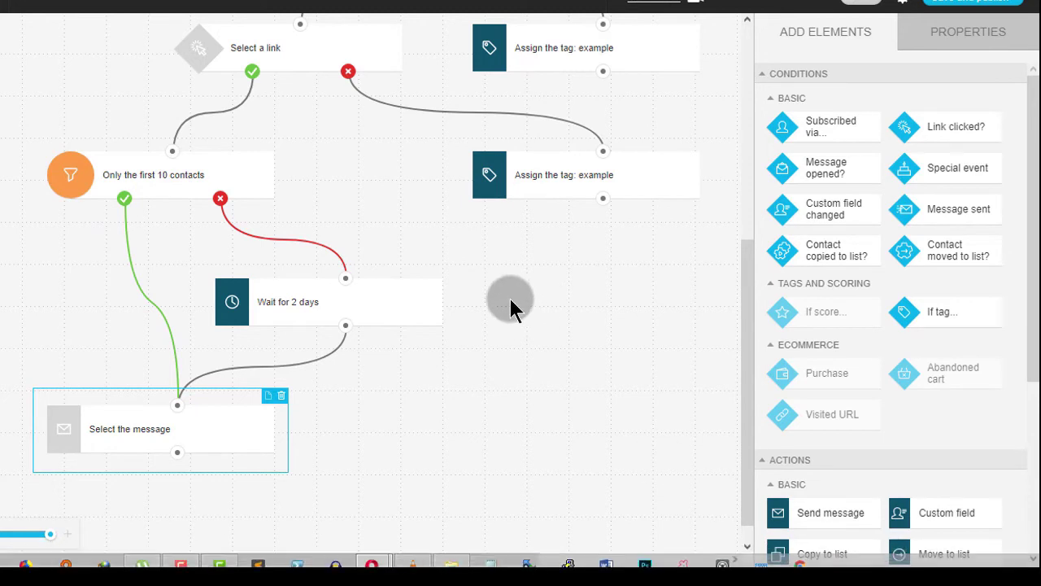
pyautogui.scroll(5, 510, 305)
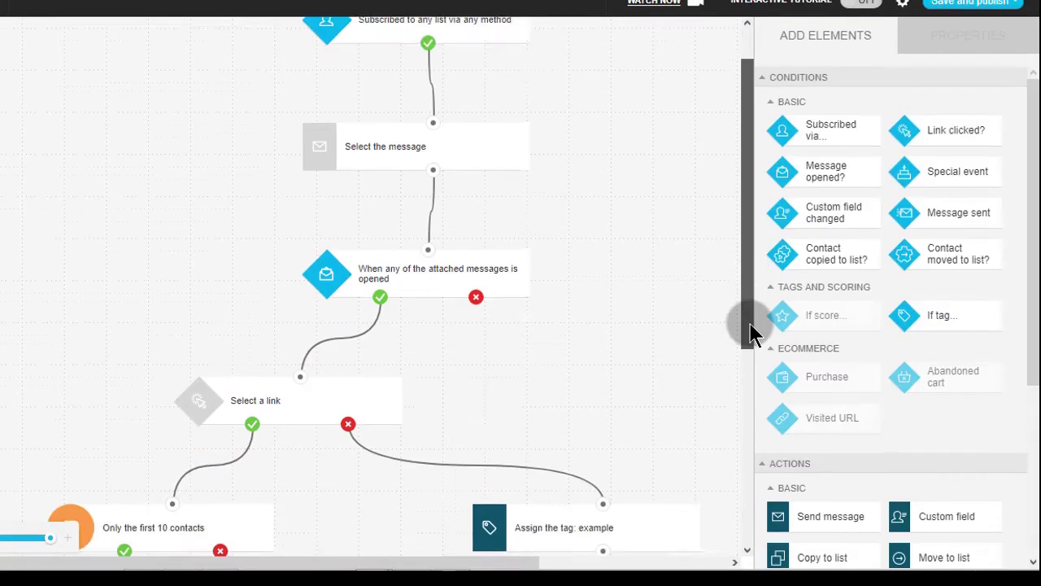
pyautogui.scroll(-3, 748, 326)
pyautogui.click(971, 2)
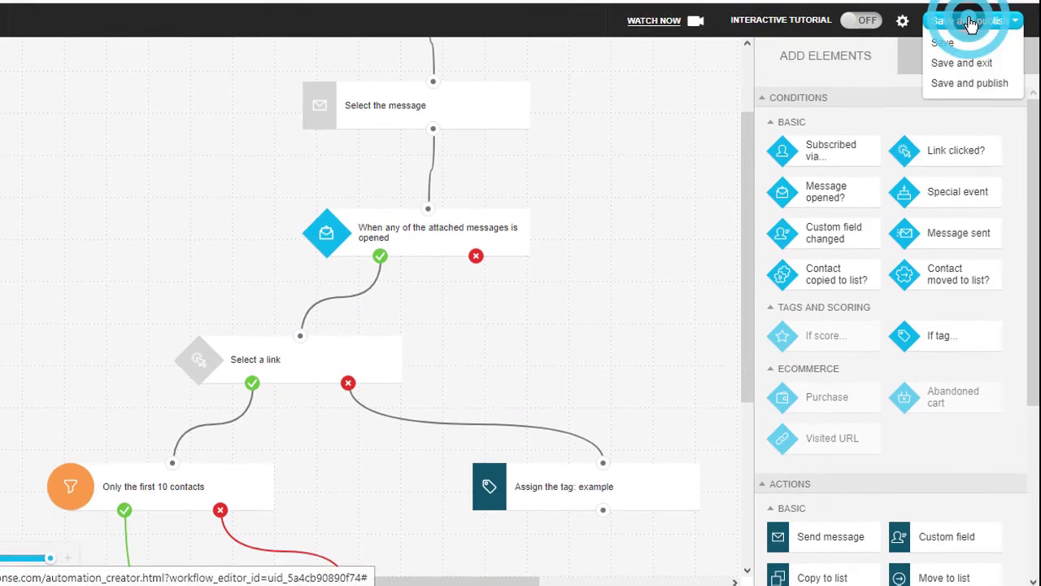
pyautogui.click(981, 69)
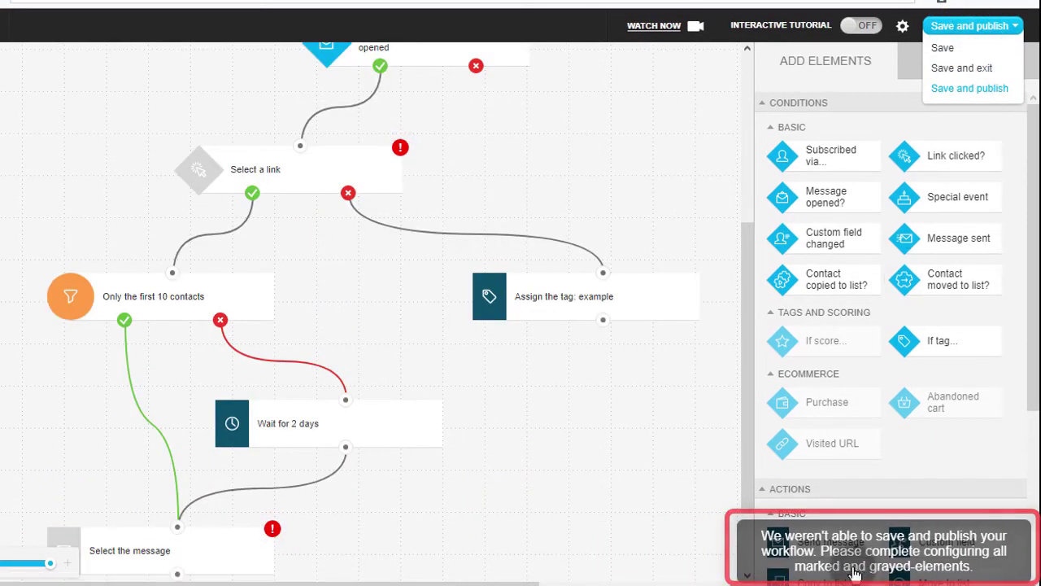
pyautogui.click(964, 27)
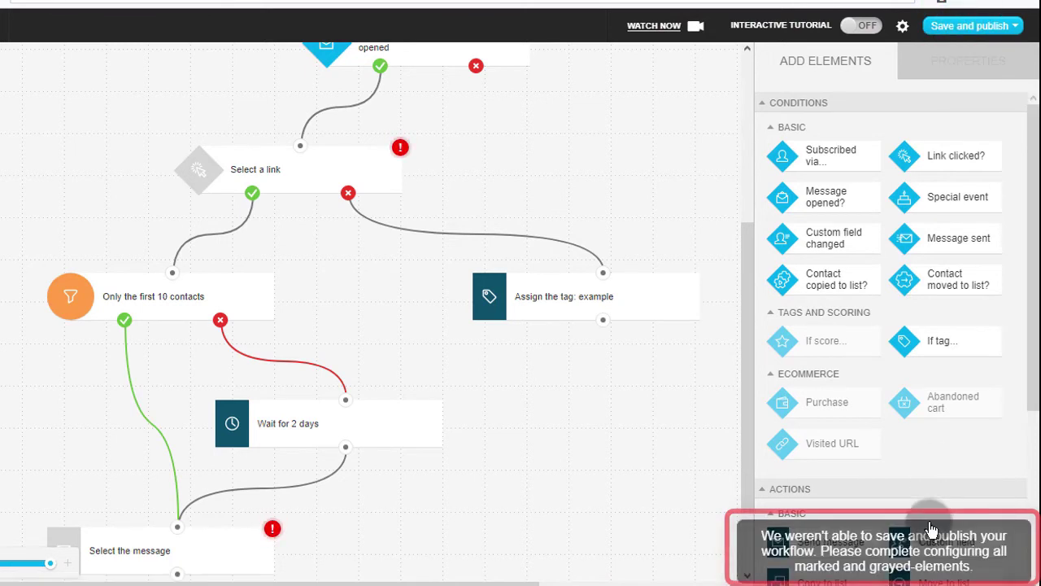
# Check the elements flagged as incomplete in the workflow, then save it and exit the editor.
pyautogui.scroll(4, 537, 321)
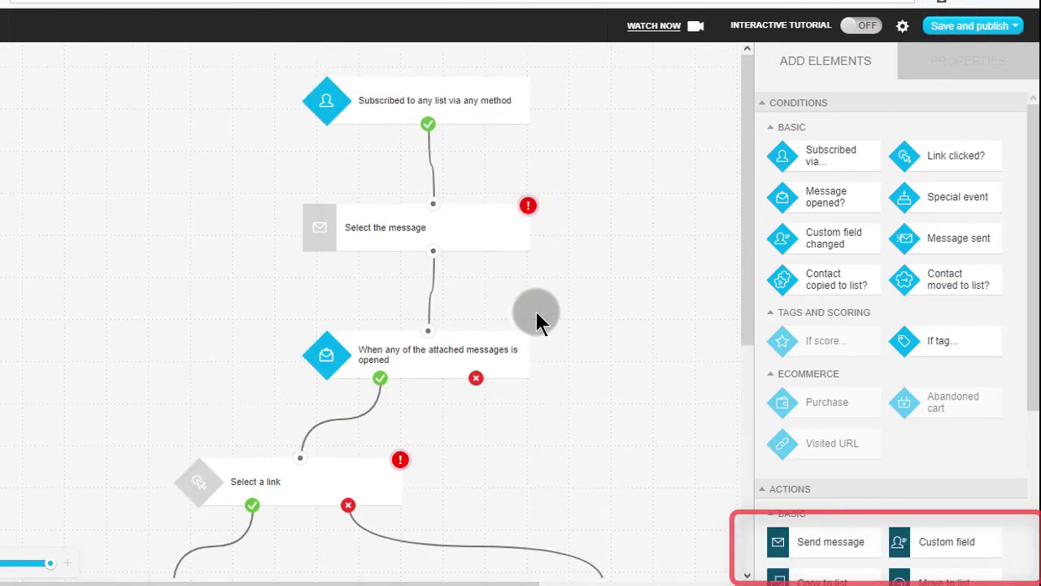
pyautogui.scroll(-4, 537, 321)
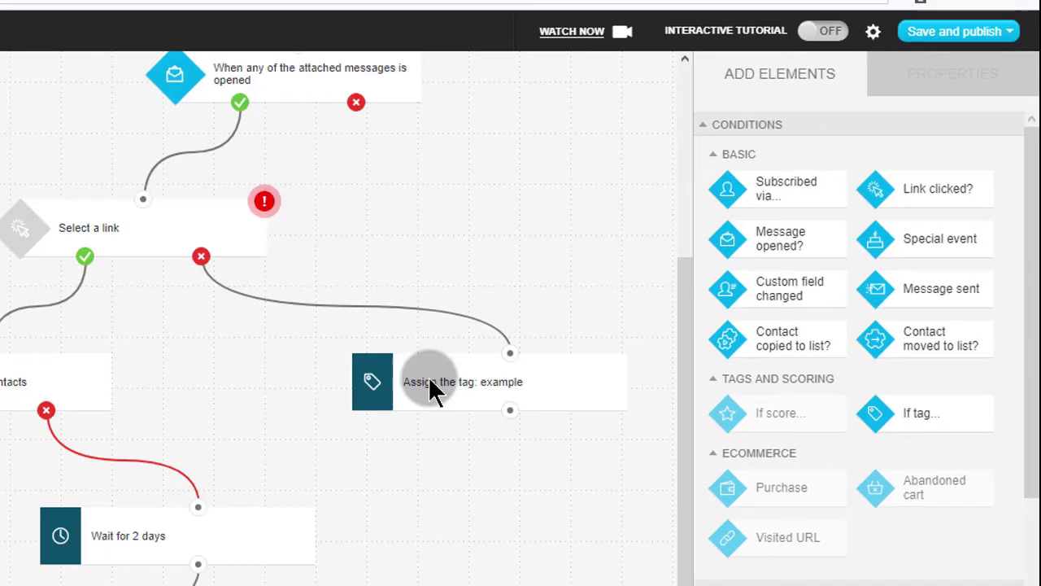
pyautogui.click(1009, 30)
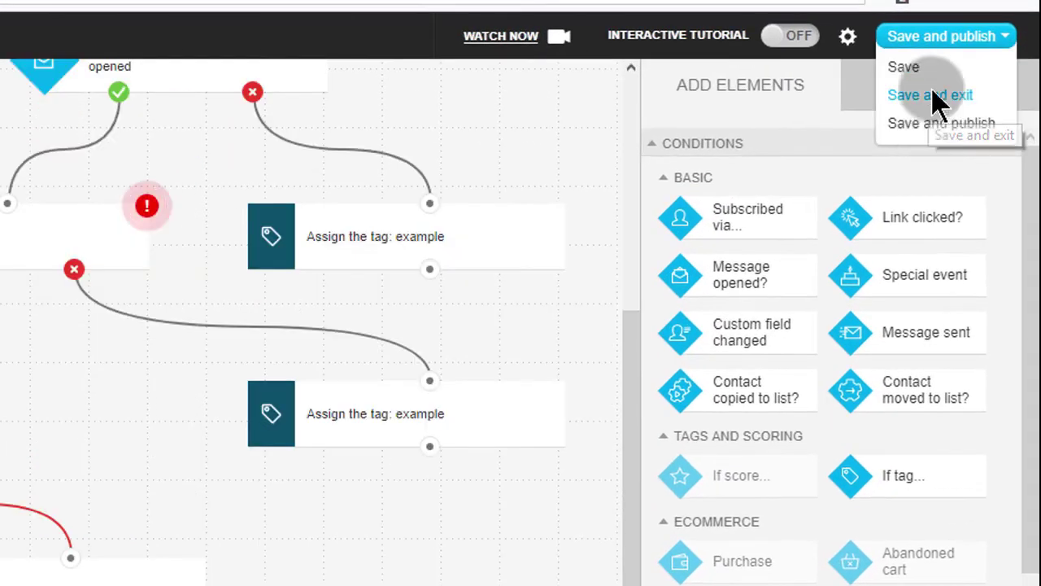
pyautogui.click(931, 98)
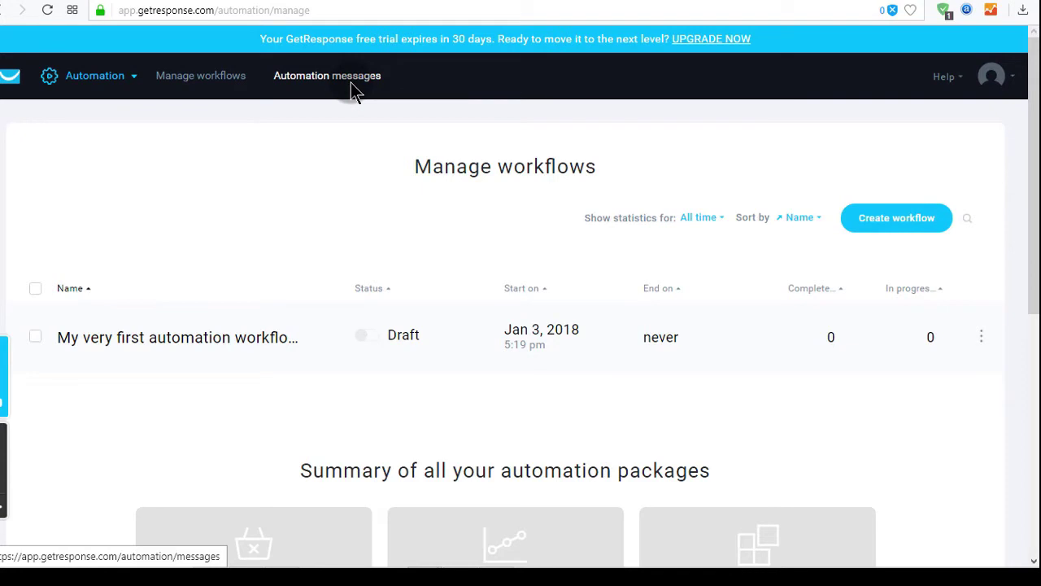
# View the Automation messages page and return to the dashboard.
pyautogui.click(348, 81)
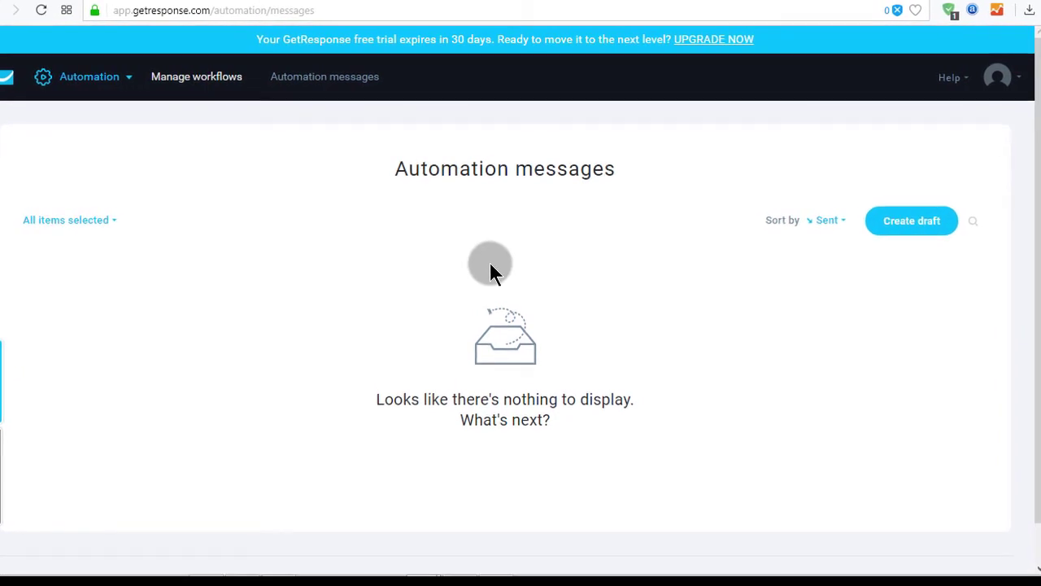
pyautogui.click(80, 83)
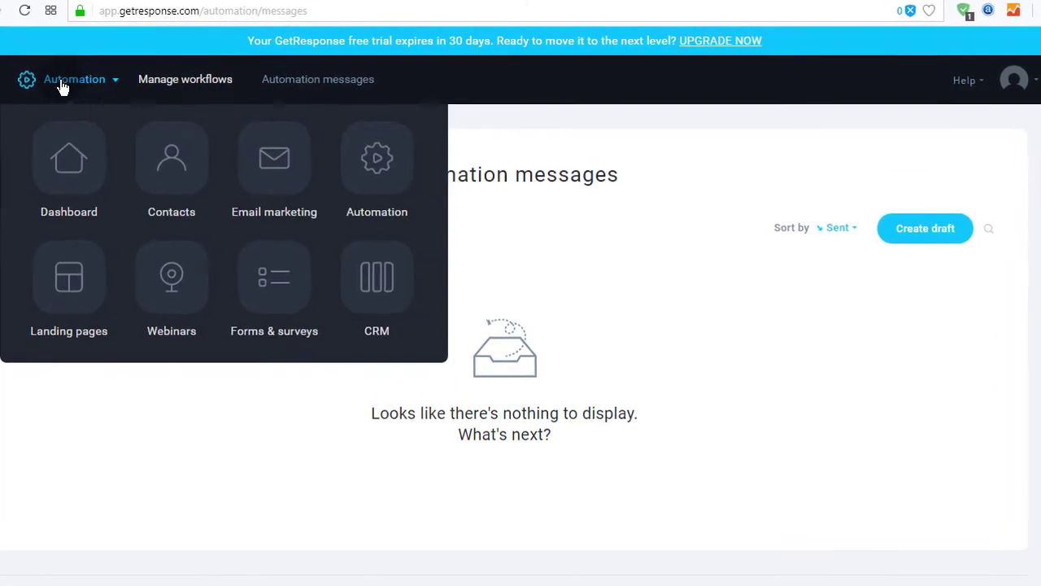
pyautogui.click(75, 167)
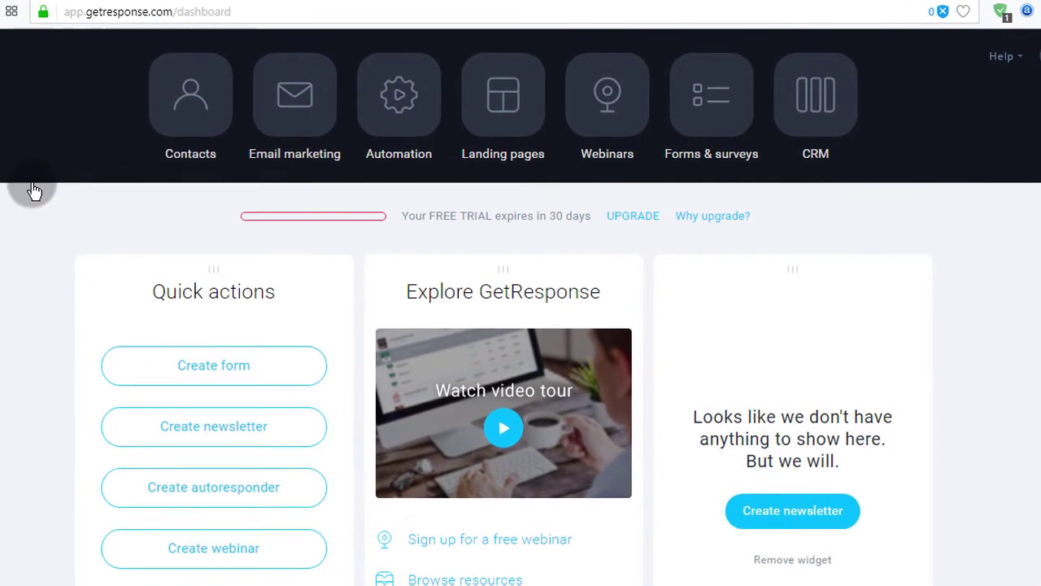
# Start a new automation workflow and look through all the available starting conditions, from the basic ones to the ecommerce ones.
pyautogui.click(407, 118)
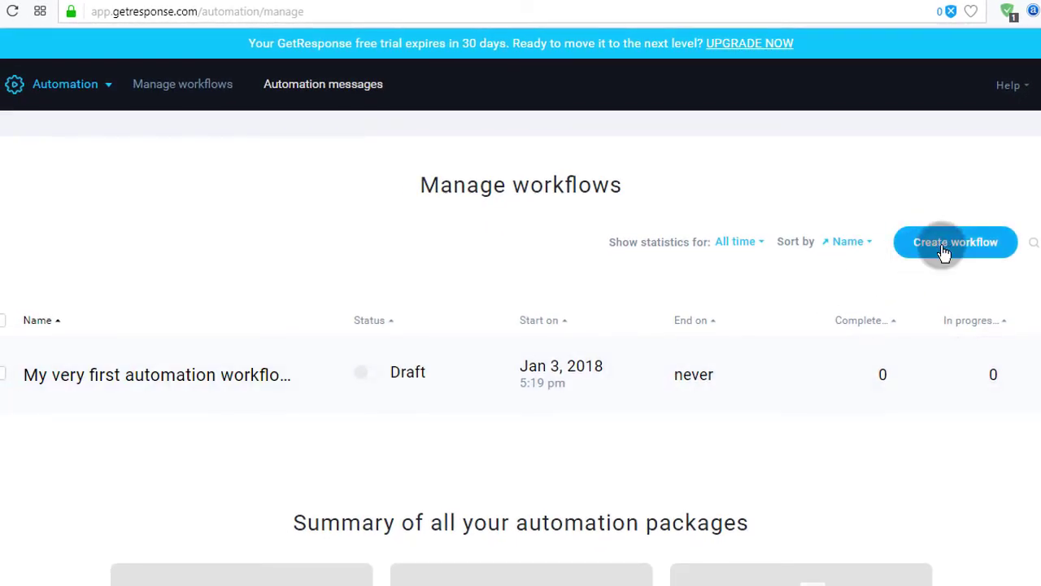
pyautogui.click(935, 246)
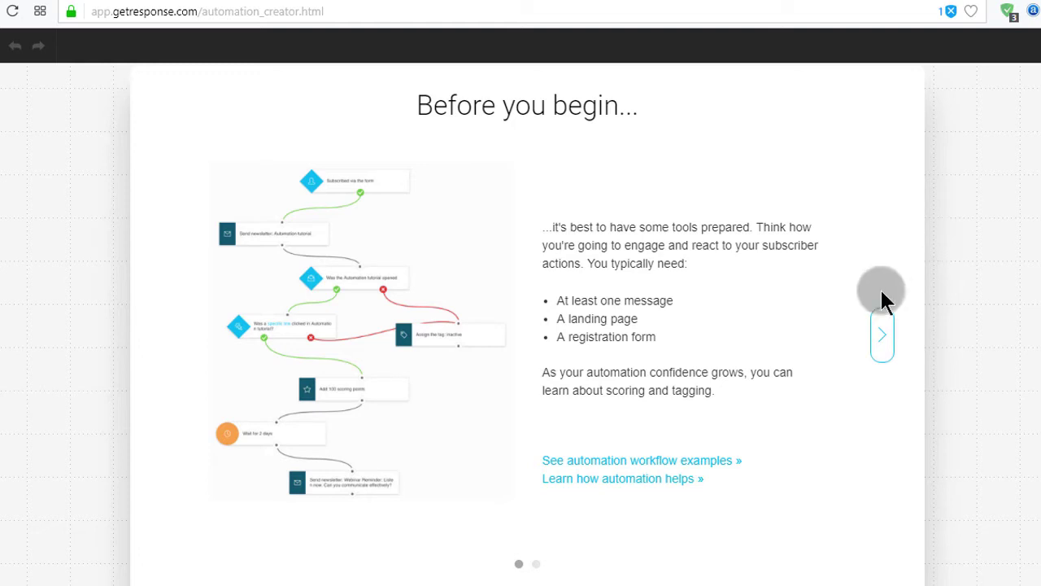
pyautogui.click(875, 351)
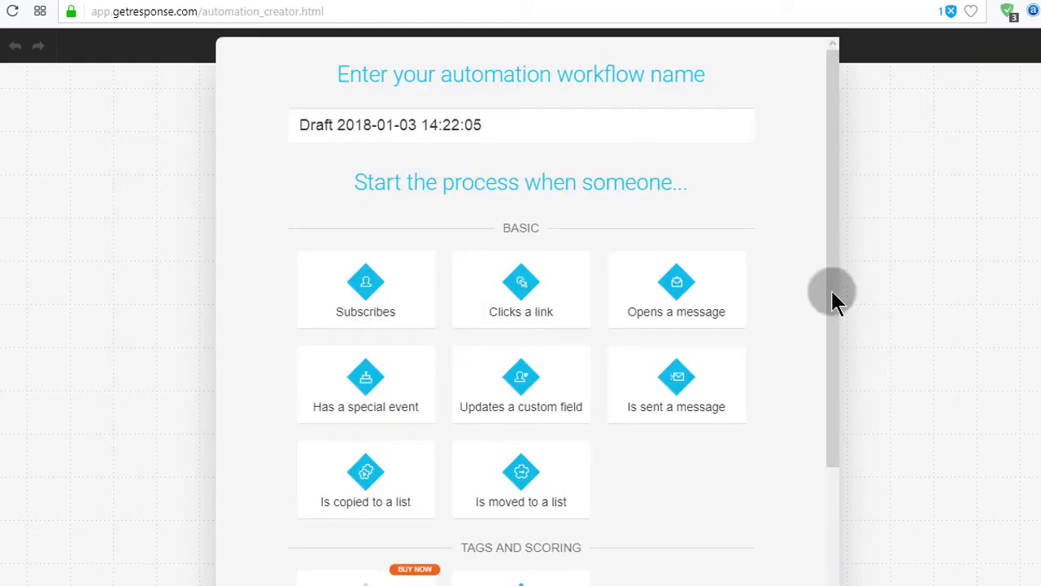
pyautogui.moveTo(829, 252); pyautogui.dragTo(851, 480)
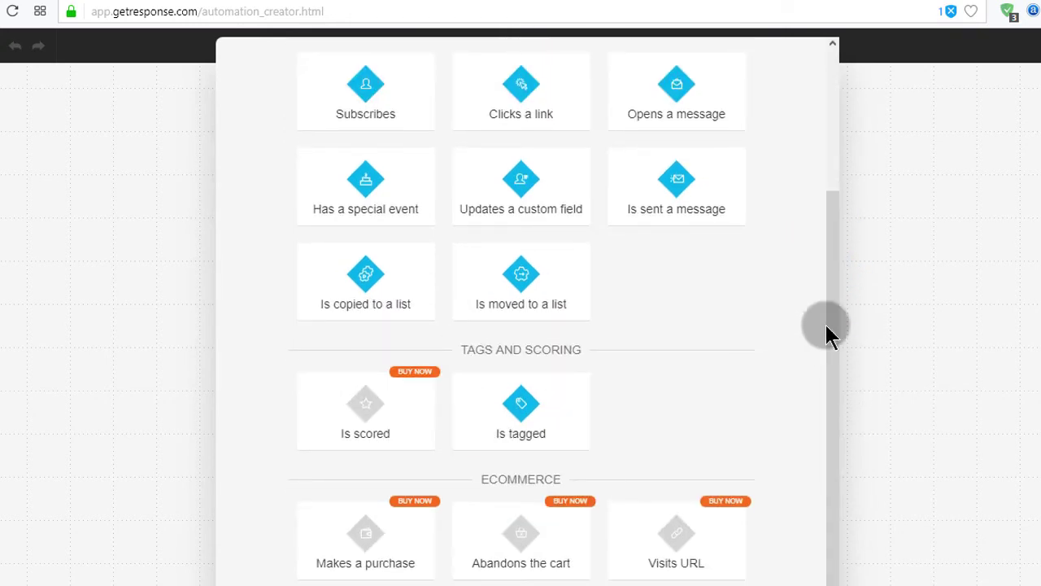
pyautogui.moveTo(835, 323); pyautogui.dragTo(842, 91)
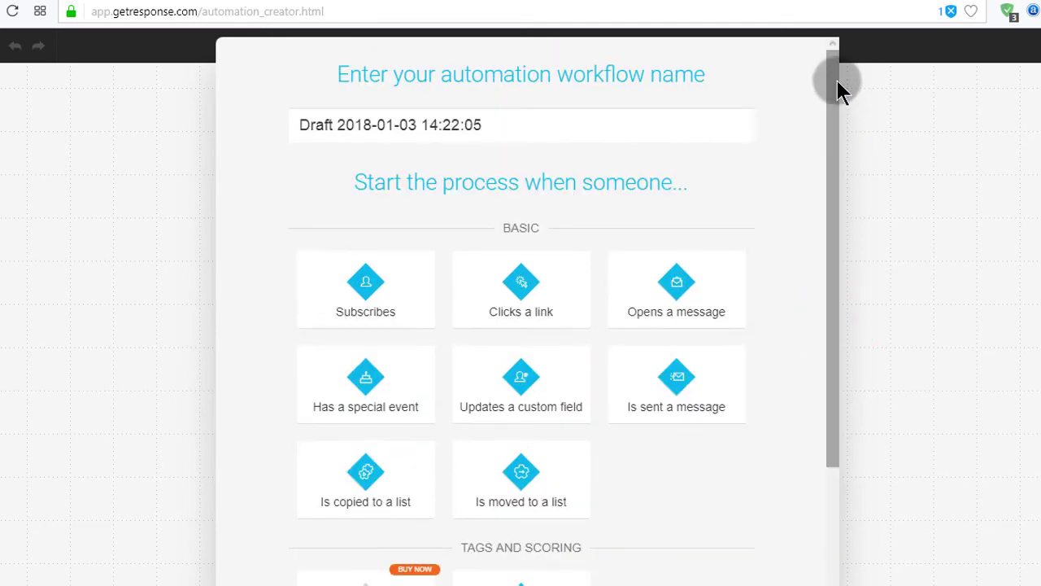
# Try the Is sent a message starting condition, then leave the new workflow and return to the Manage workflows page.
pyautogui.click(504, 291)
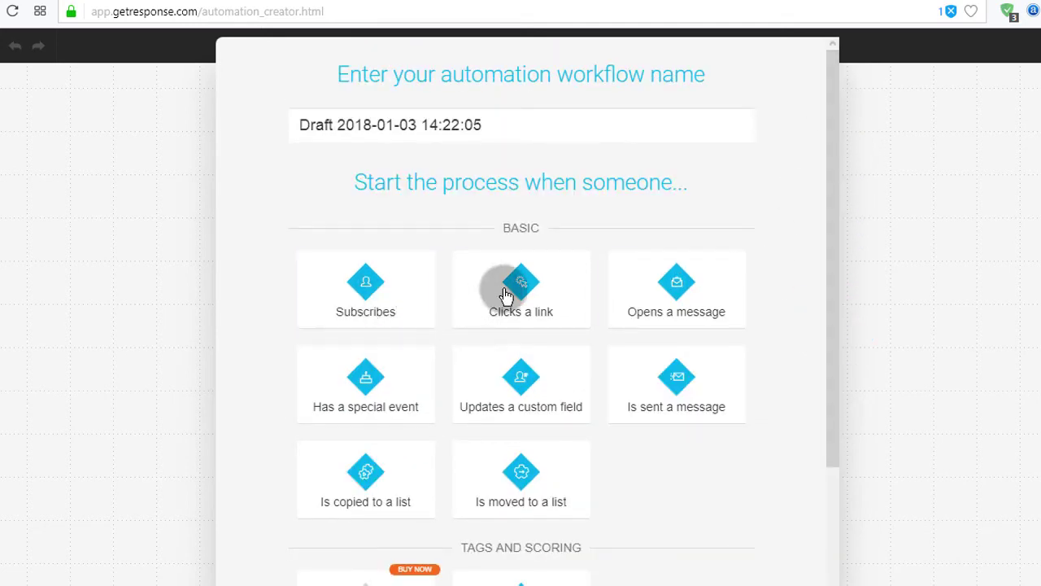
pyautogui.click(655, 297)
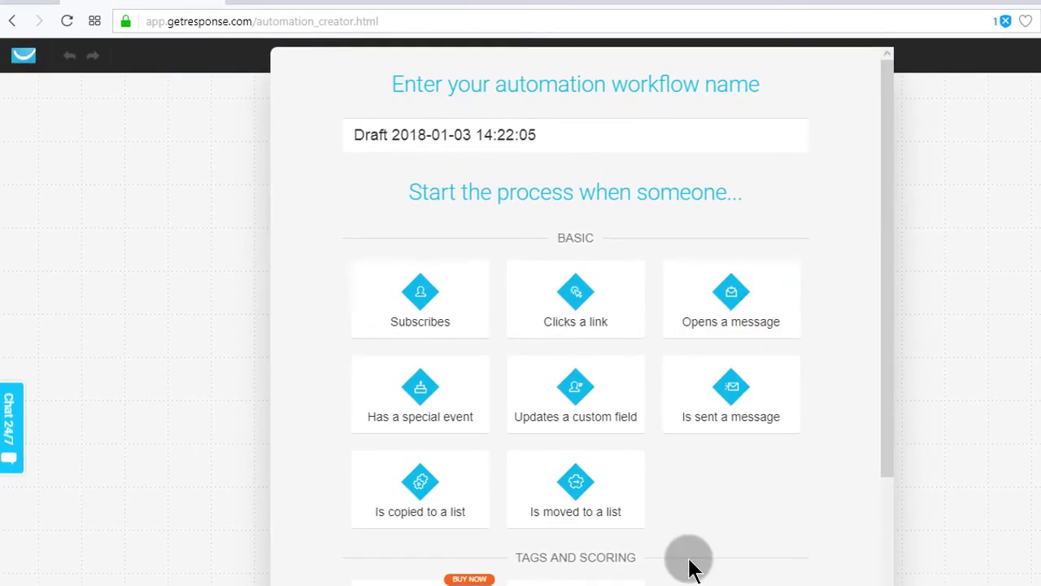
pyautogui.click(781, 421)
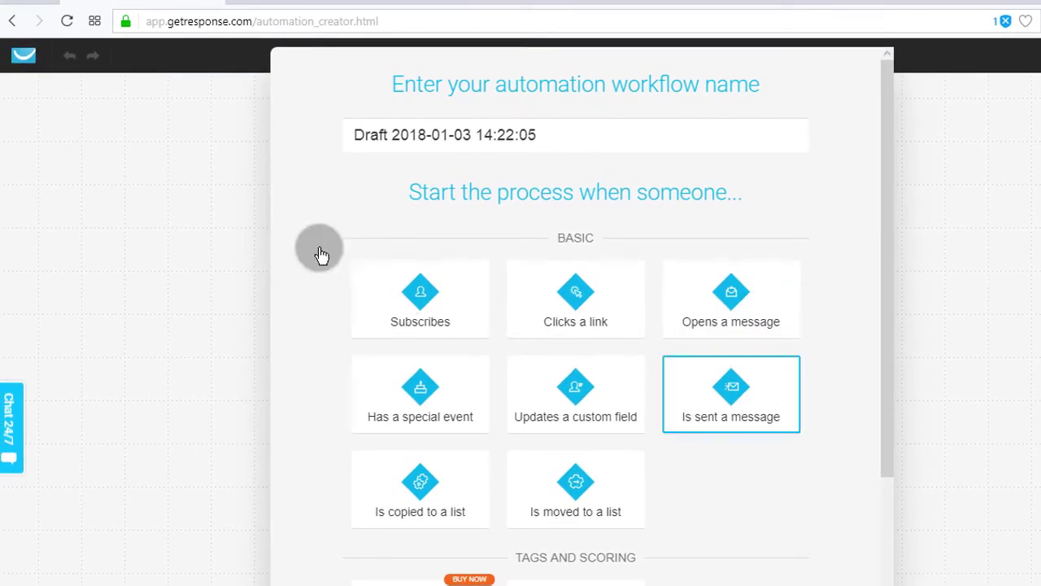
pyautogui.hotkey('alt', 'Left')
pyautogui.click(668, 353)
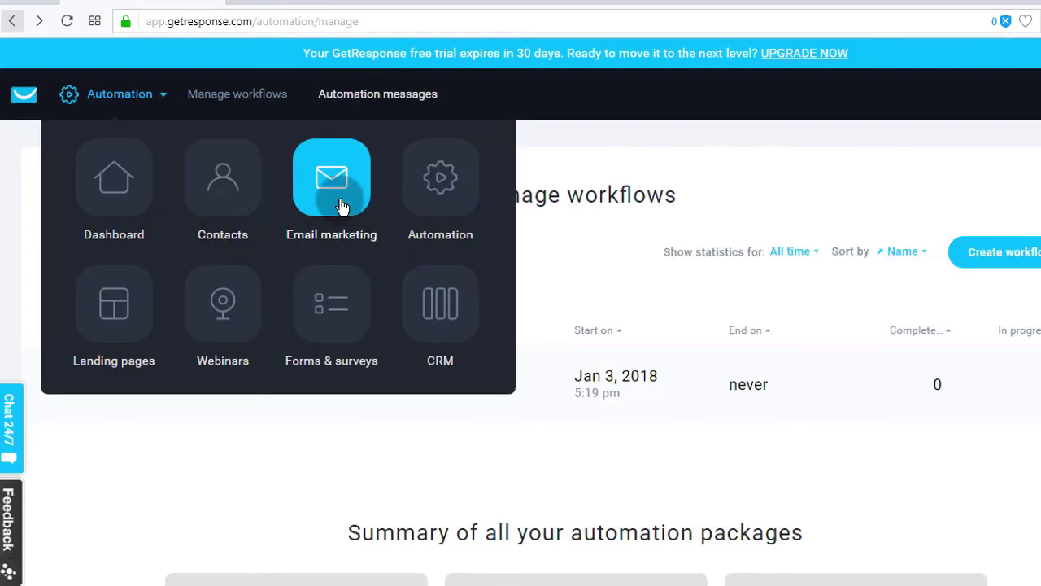
# Create a newsletter in Email marketing with the Drag-and-Drop Email Editor.
pyautogui.click(342, 208)
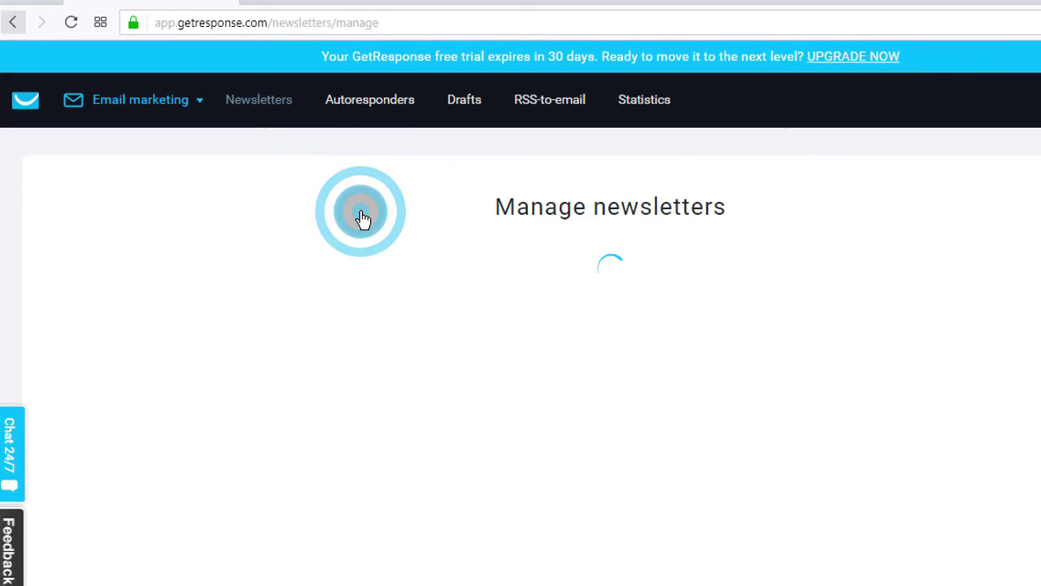
pyautogui.click(367, 116)
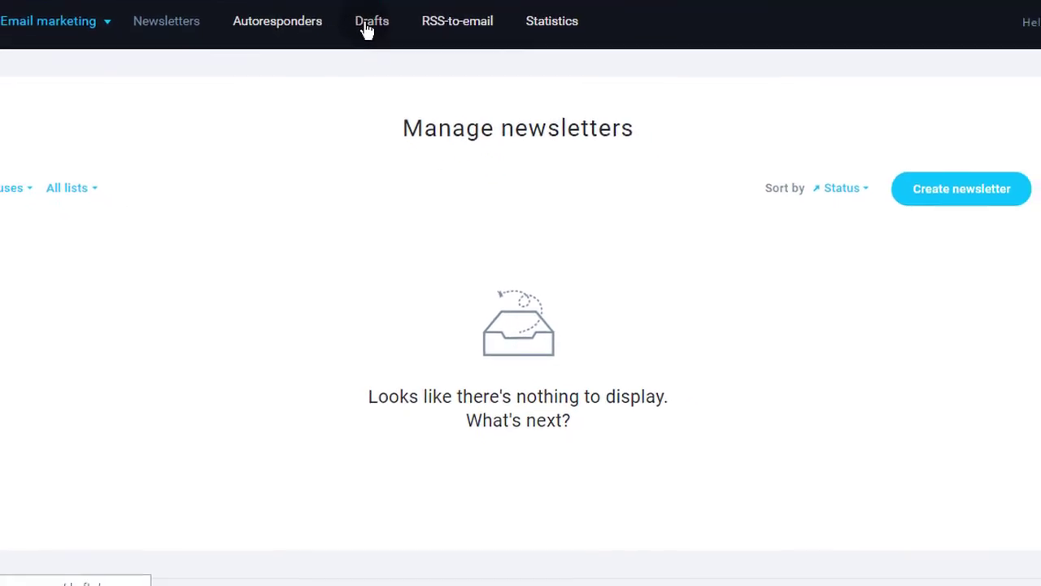
pyautogui.click(957, 191)
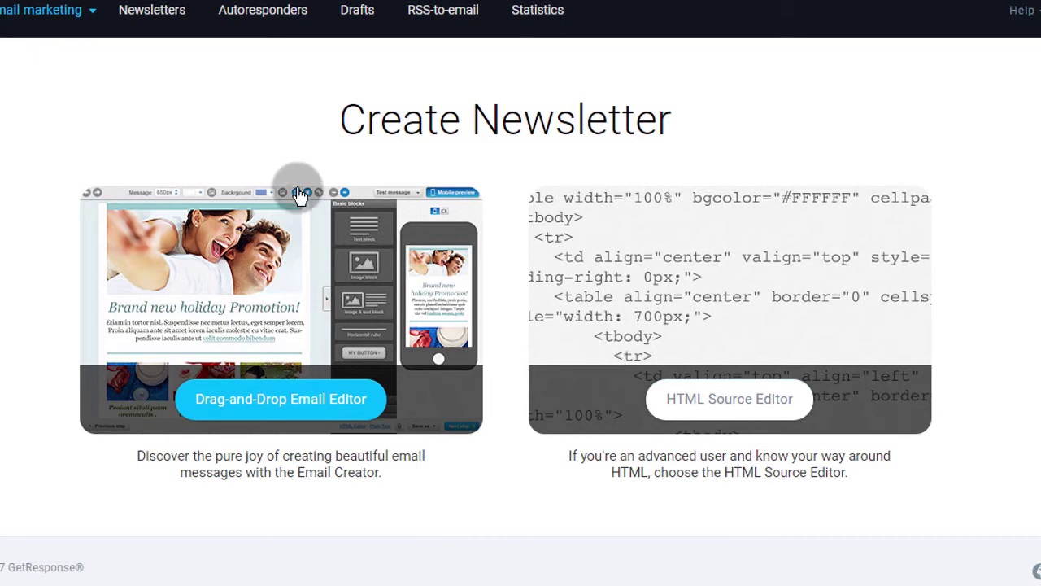
pyautogui.click(278, 404)
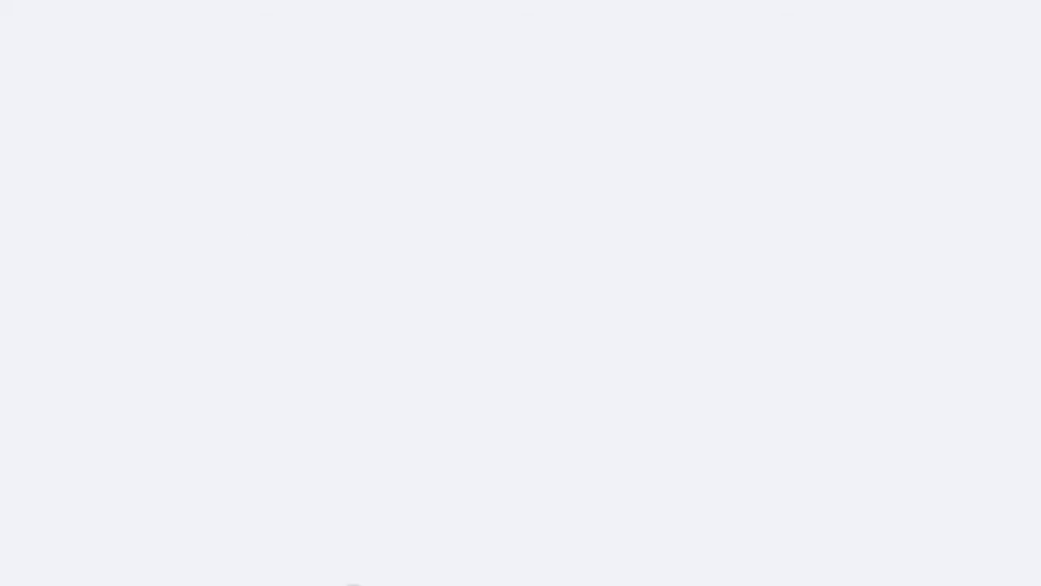
# Switch to the Udemy course page and read through the lectures in Section 4 on newsletters, messages and email templates.
pyautogui.moveTo(419, 583)
pyautogui.click(493, 508)
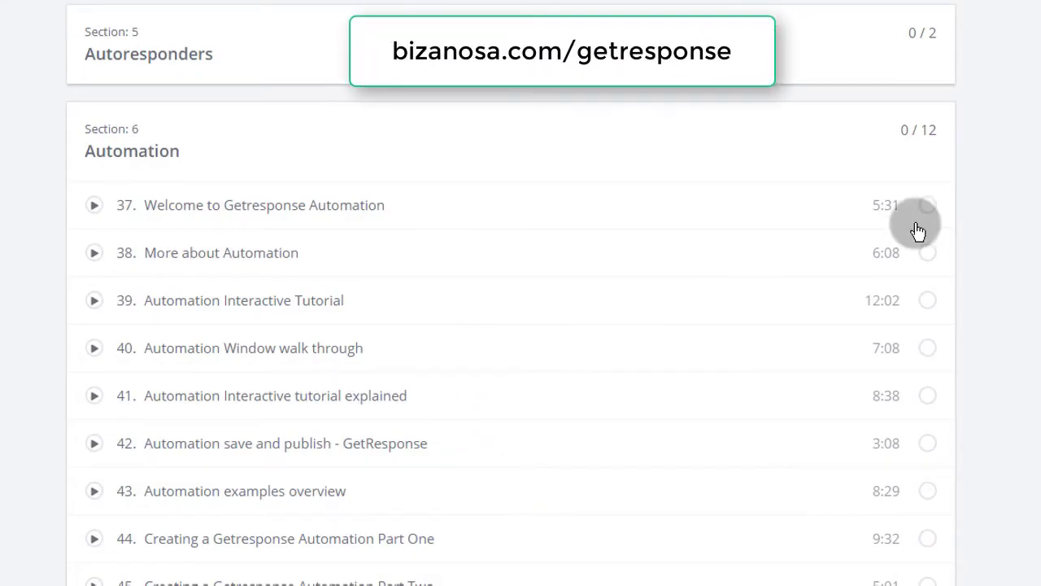
pyautogui.scroll(20, 941, 151)
pyautogui.scroll(-7, 521, 326)
pyautogui.scroll(-6, 520, 326)
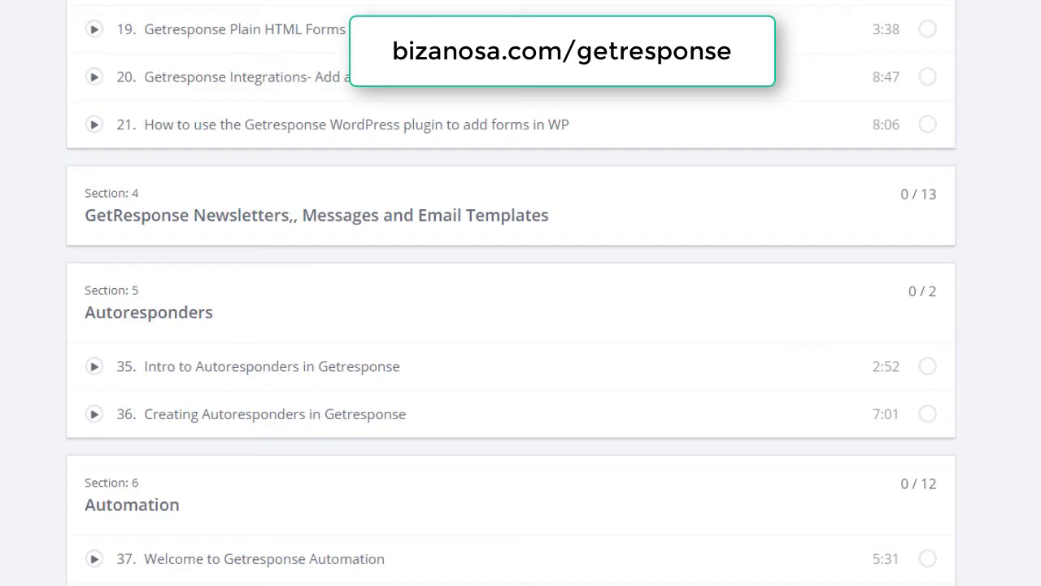
pyautogui.click(593, 227)
pyautogui.scroll(-4, 824, 396)
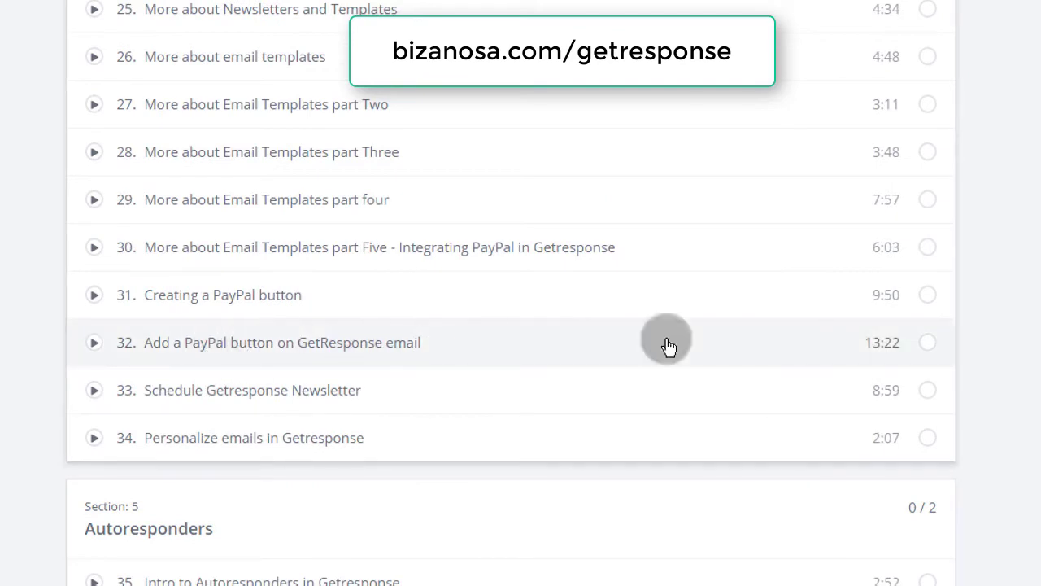
pyautogui.scroll(3, 521, 293)
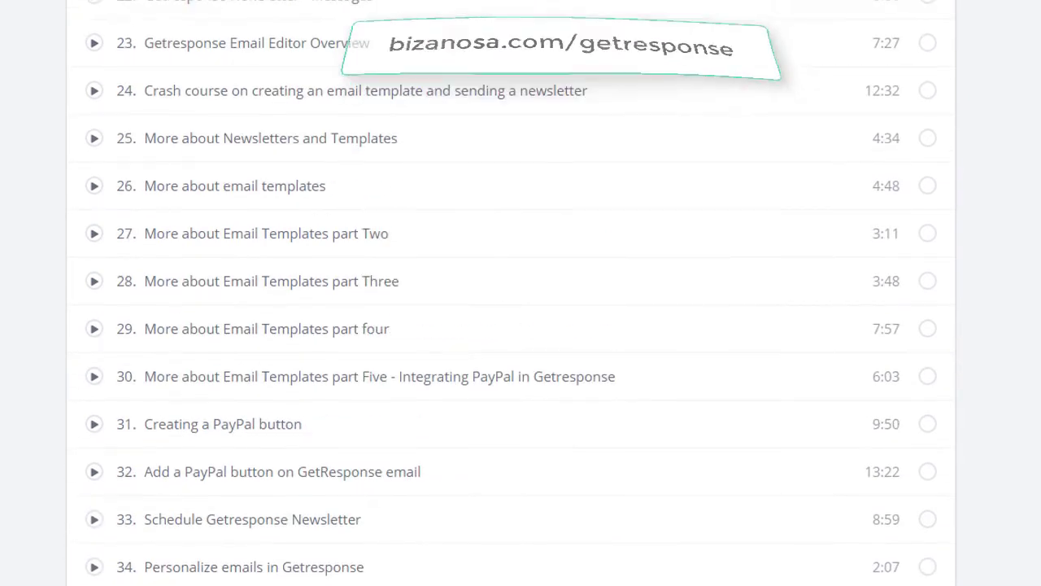
pyautogui.scroll(1, 521, 293)
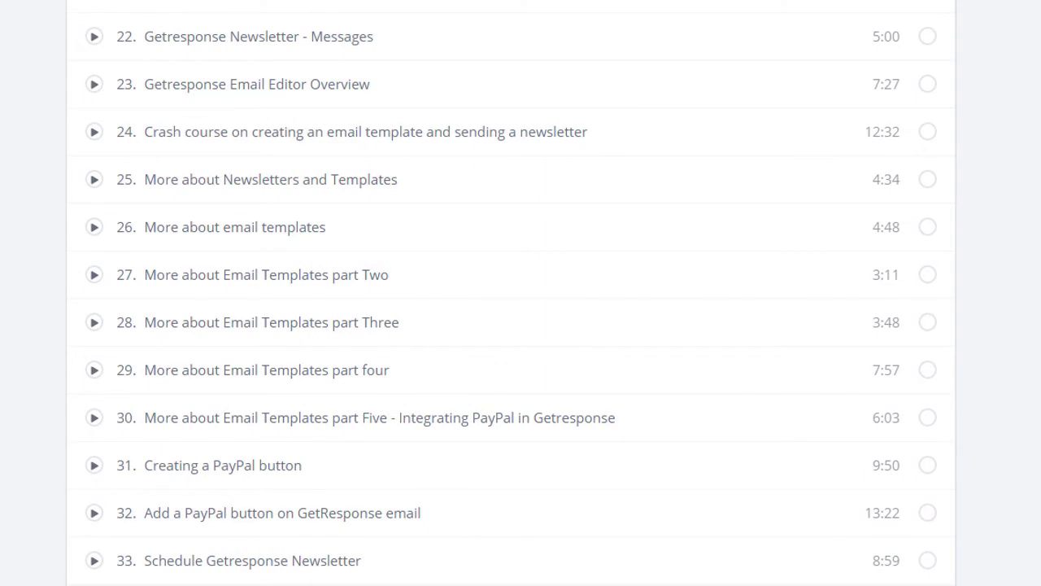
pyautogui.scroll(1, 520, 293)
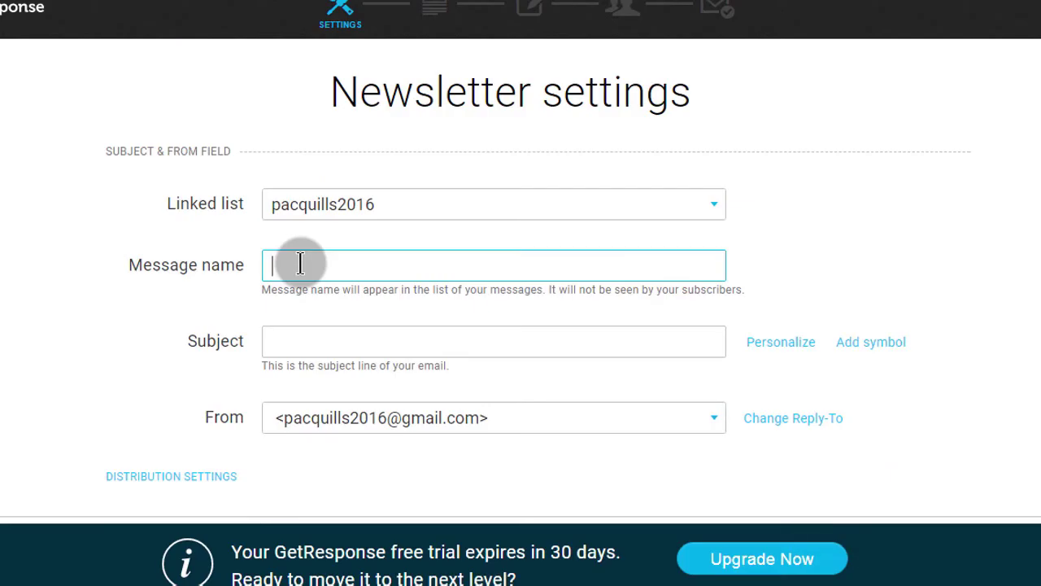
# Set the newsletter's message name and subject to Sampl3 and continue to the template selection.
pyautogui.write('Sampl3')
pyautogui.moveTo(325, 275); pyautogui.dragTo(242, 267)
pyautogui.hotkey('ctrl', 'c')
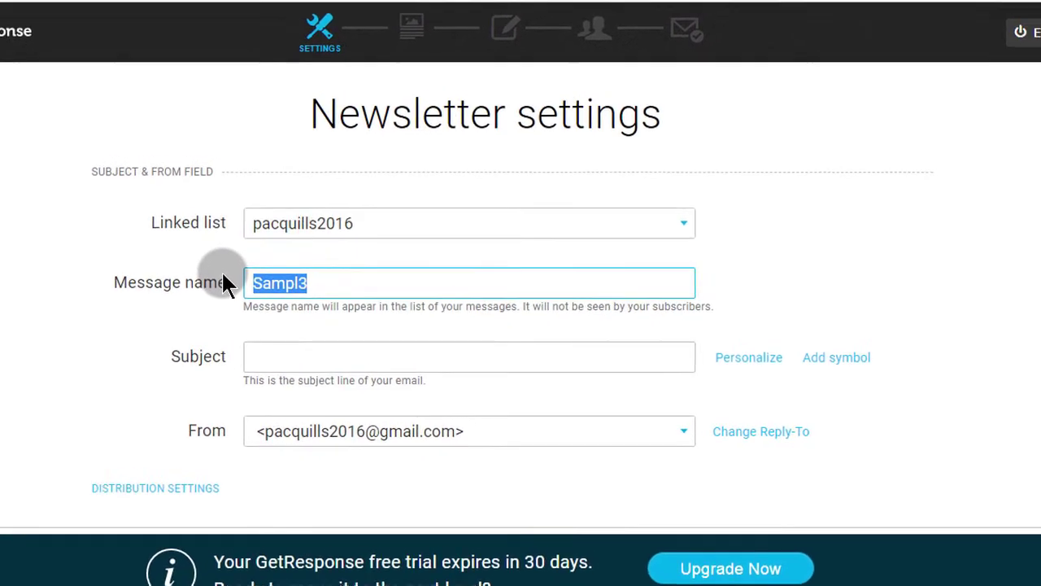
pyautogui.click(277, 347)
pyautogui.hotkey('ctrl', 'v')
pyautogui.scroll(-1, 733, 423)
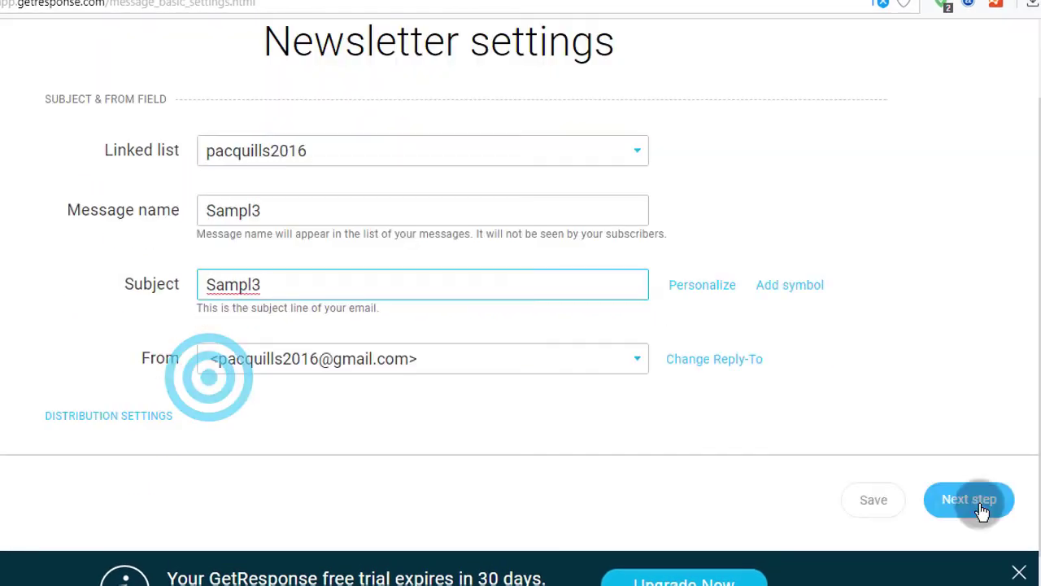
pyautogui.click(980, 502)
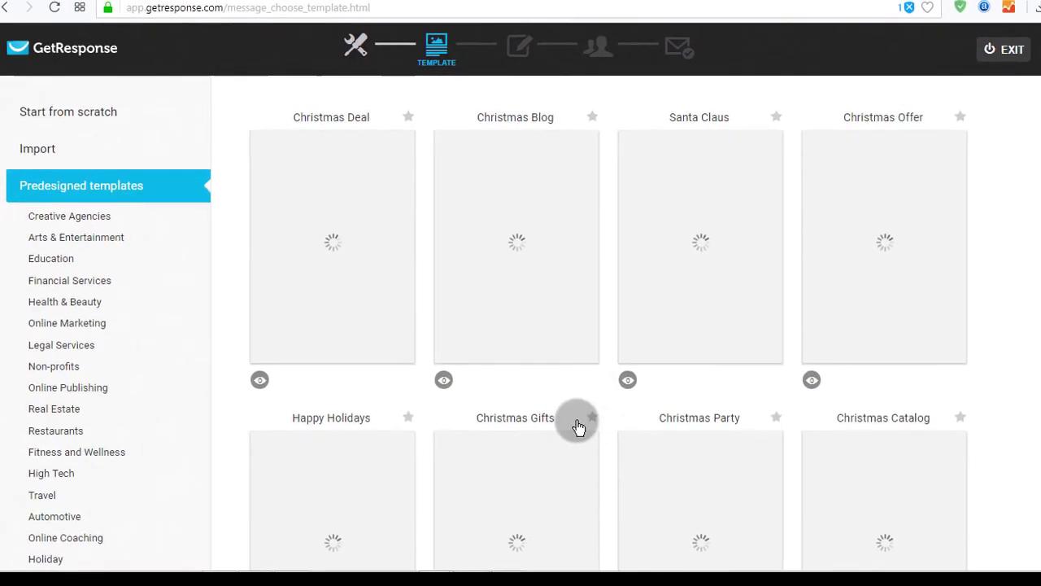
# Exit the newsletter editor to the dashboard and create a new pipeline in CRM.
pyautogui.click(1007, 51)
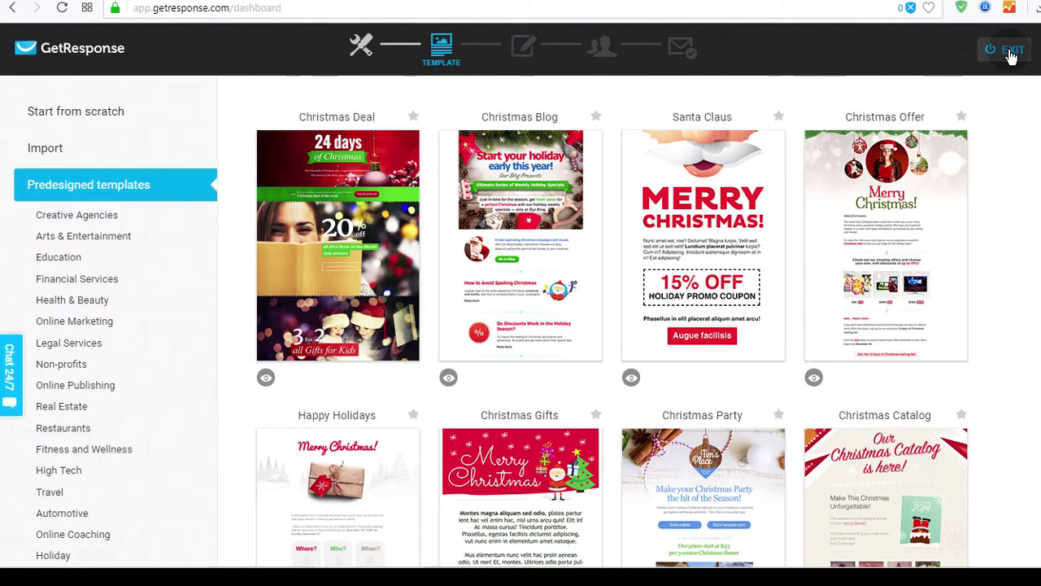
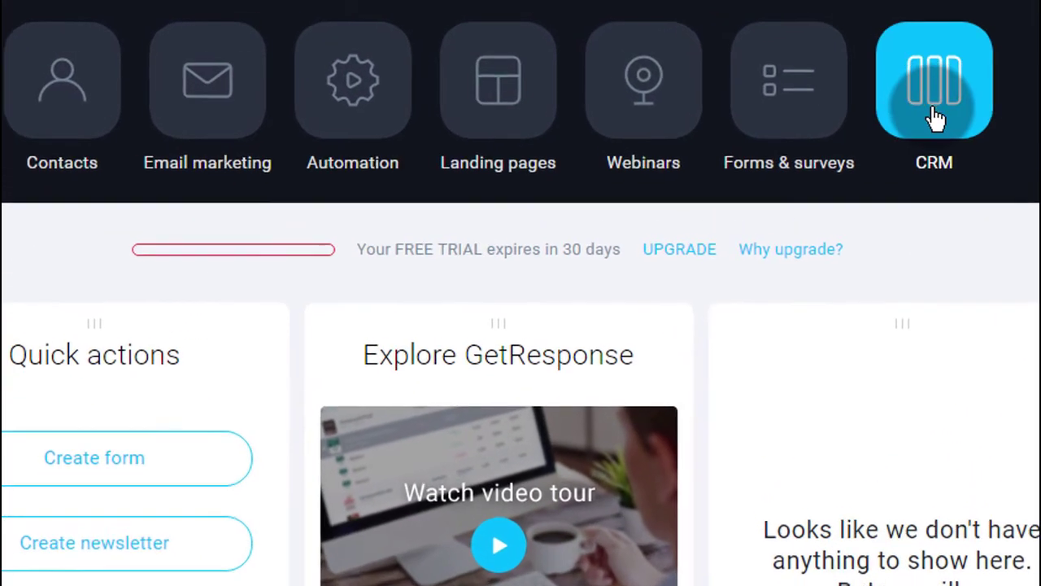
pyautogui.click(850, 87)
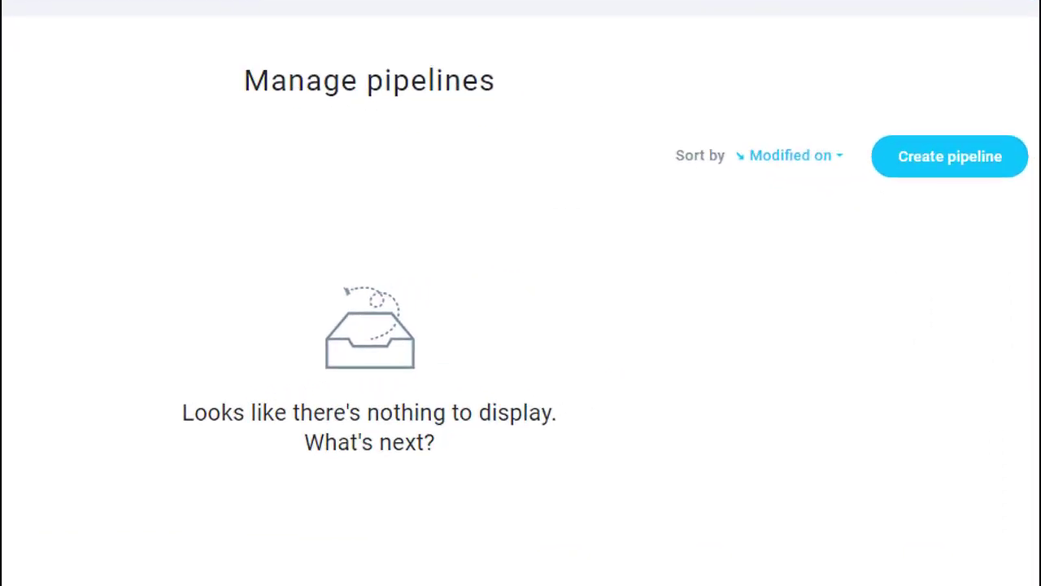
pyautogui.click(927, 160)
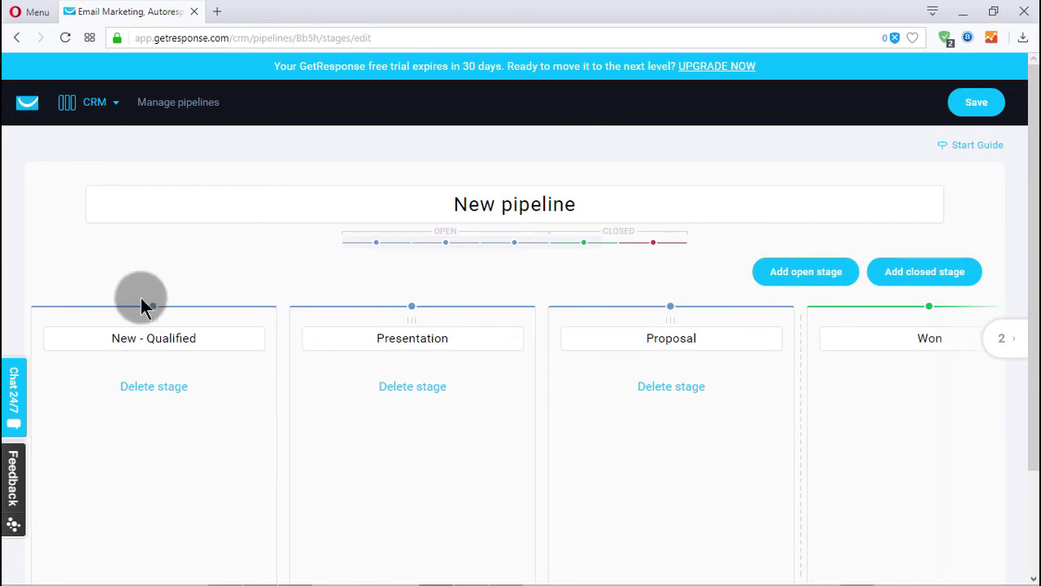
# Examine the open stages of the new pipeline and their editable names: New - Qualified, Presentation and Proposal.
pyautogui.click(514, 243)
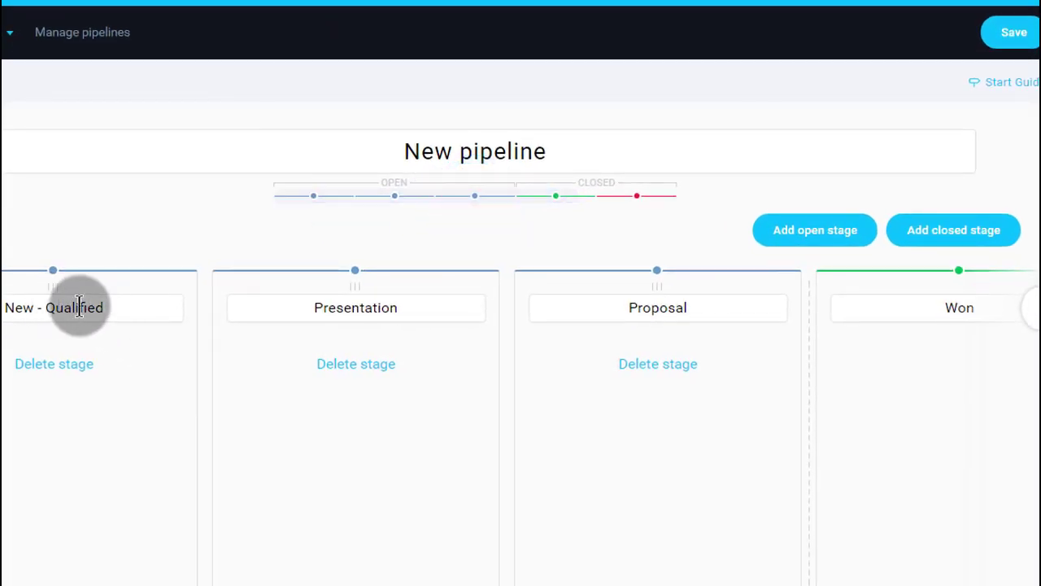
pyautogui.click(107, 308)
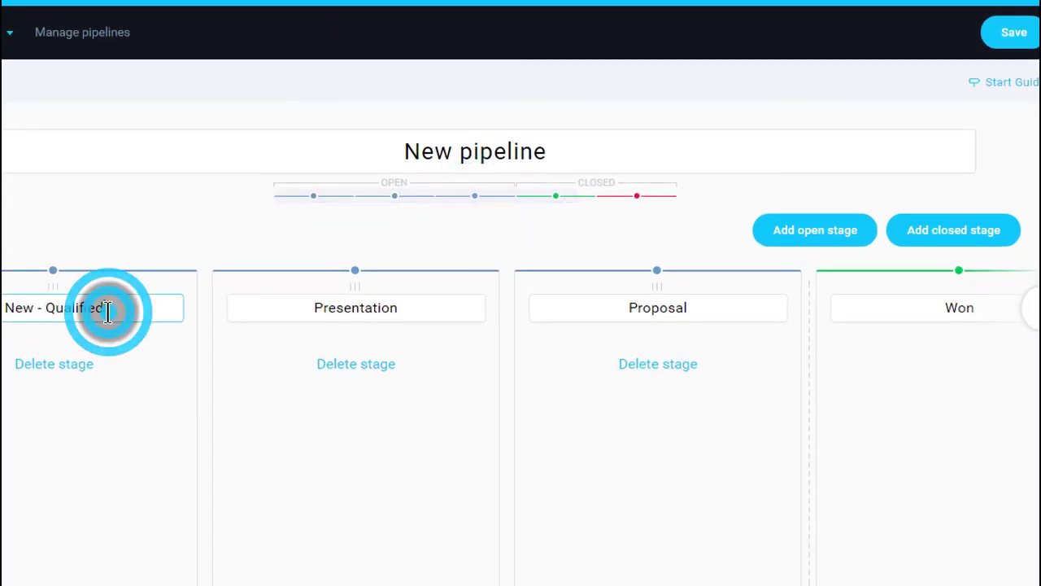
pyautogui.moveTo(78, 313); pyautogui.dragTo(18, 318)
pyautogui.click(139, 352)
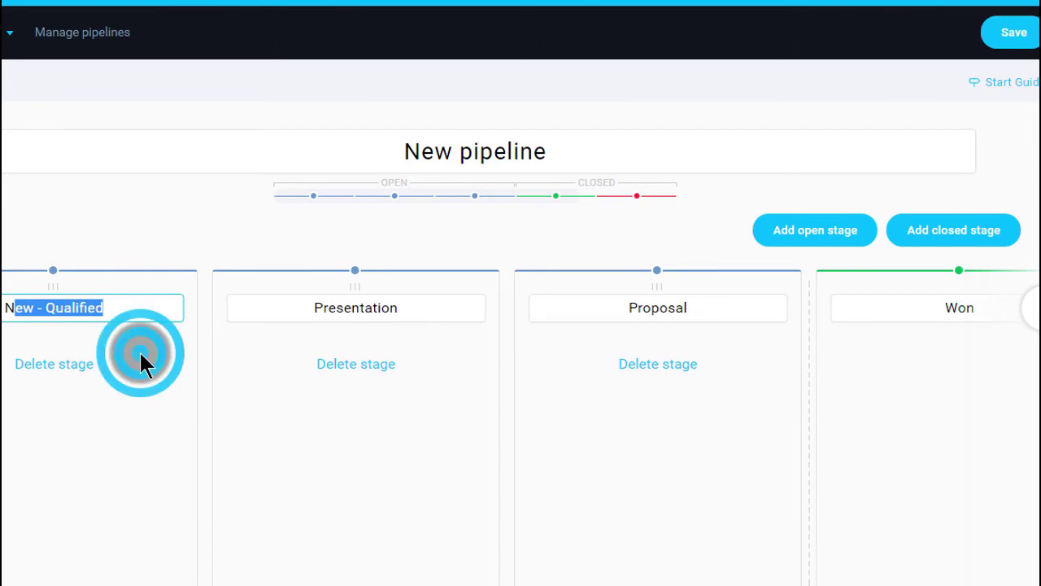
pyautogui.click(354, 307)
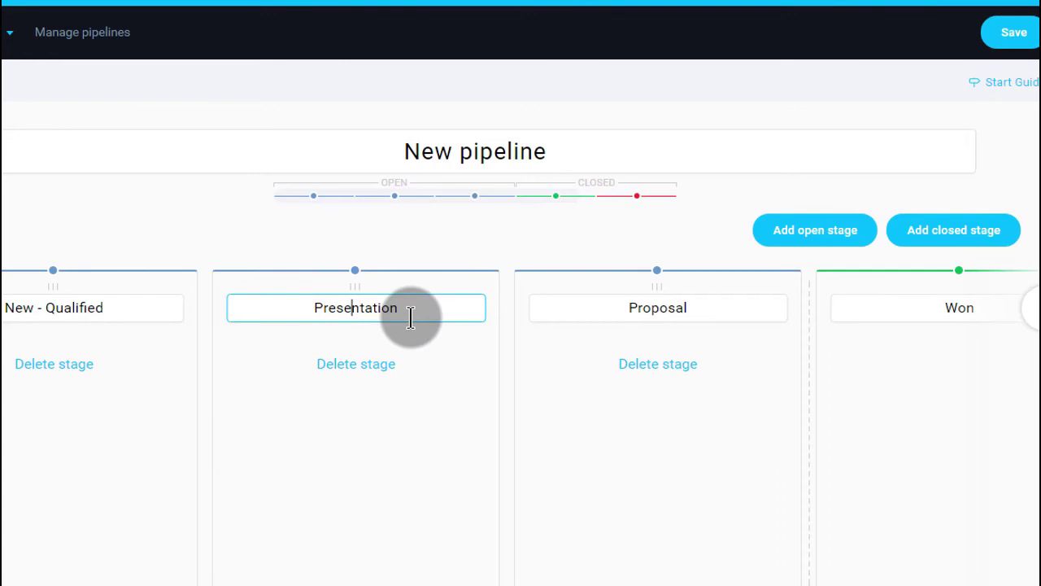
pyautogui.moveTo(409, 311); pyautogui.dragTo(295, 300)
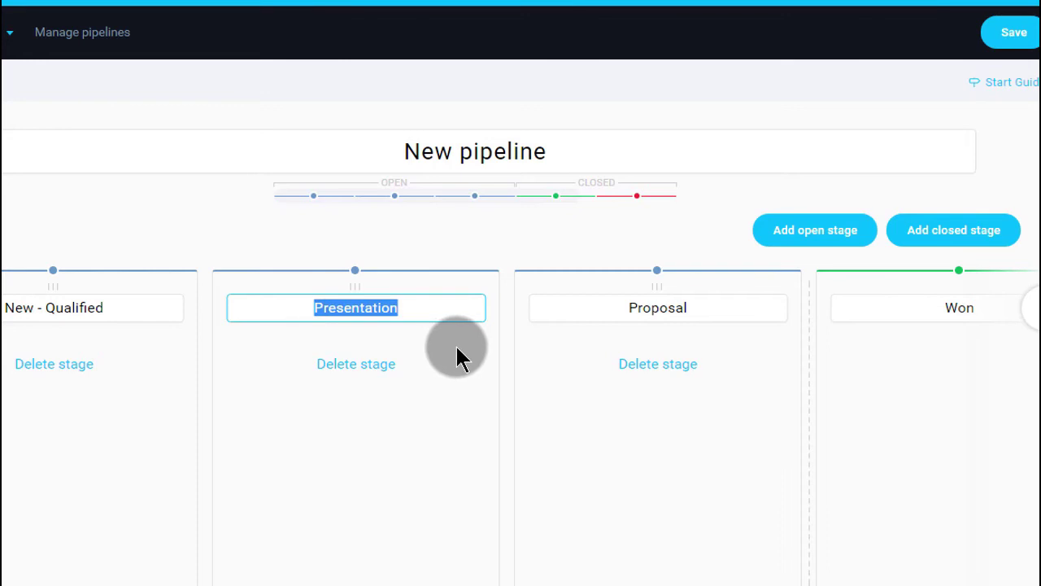
pyautogui.click(405, 309)
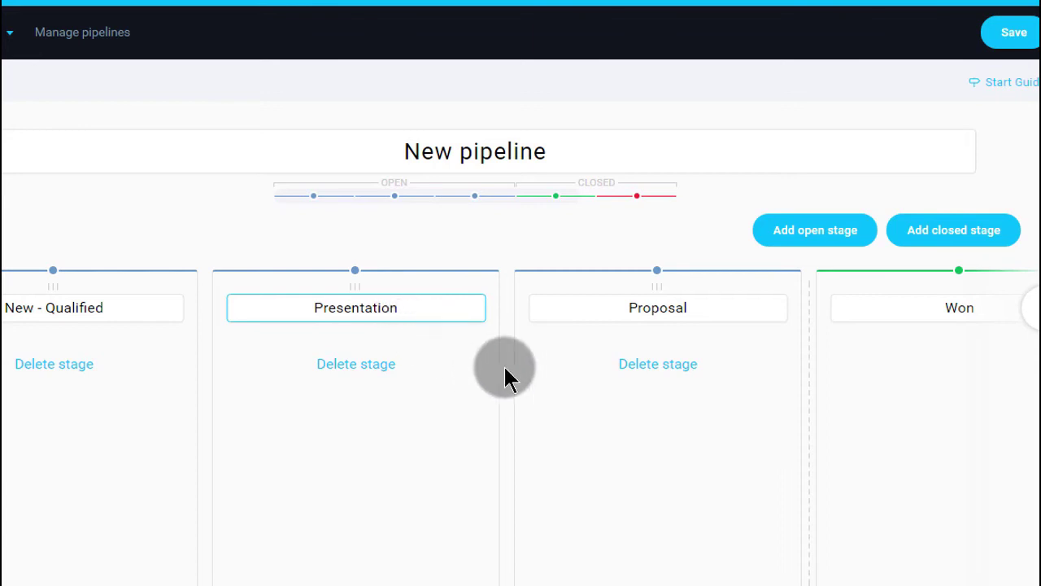
pyautogui.moveTo(398, 308); pyautogui.dragTo(309, 314)
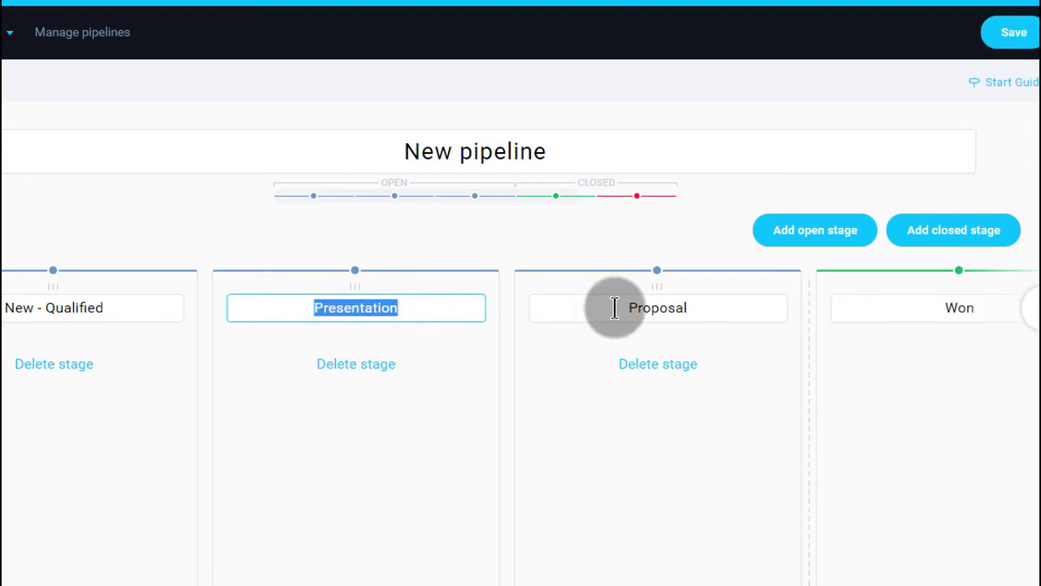
pyautogui.click(641, 308)
pyautogui.moveTo(622, 307); pyautogui.dragTo(695, 307)
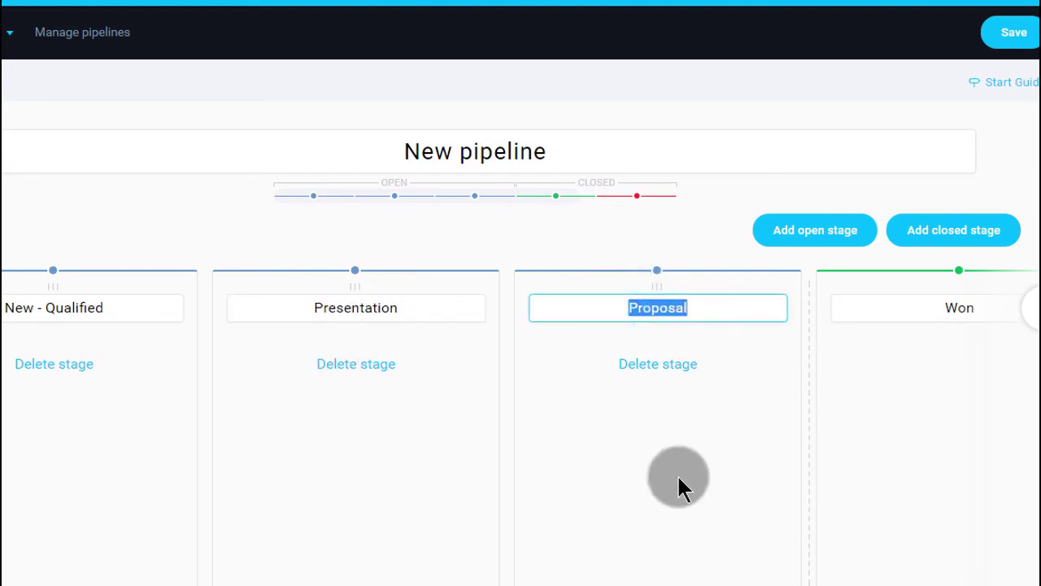
pyautogui.click(647, 413)
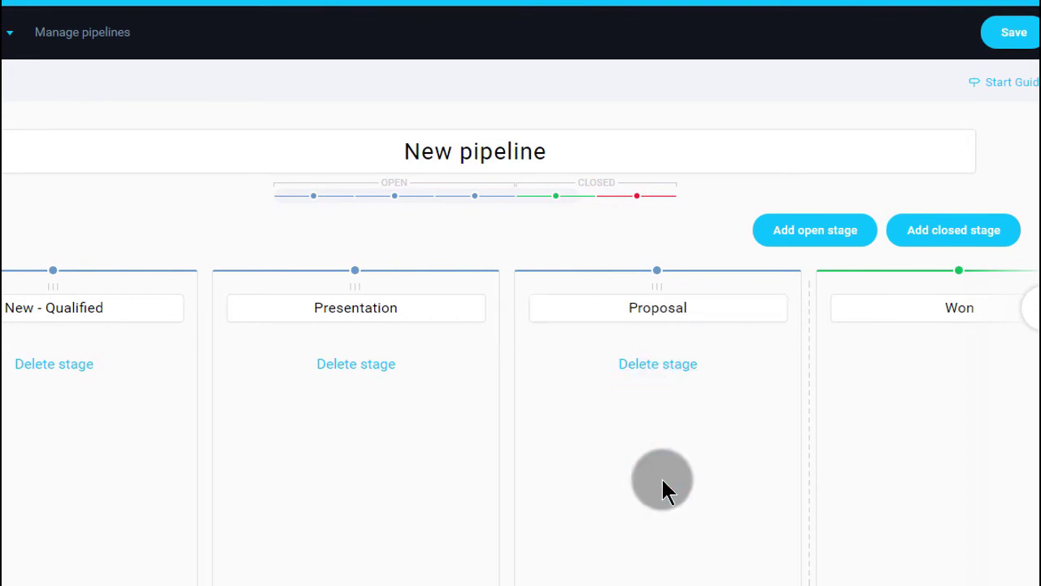
# Add a new open stage to the pipeline and delete it together with all deals on it.
pyautogui.click(1032, 308)
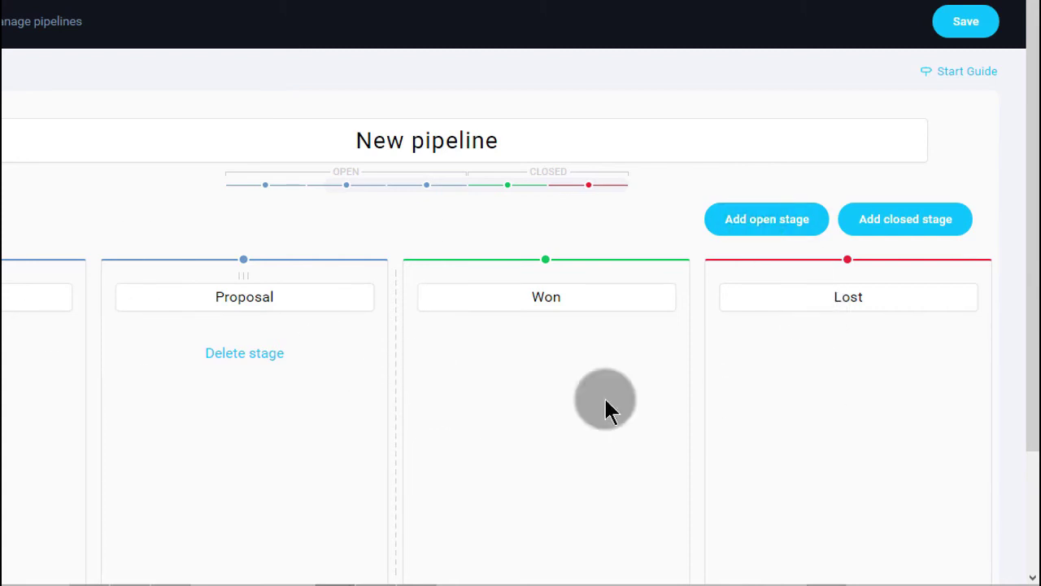
pyautogui.click(768, 221)
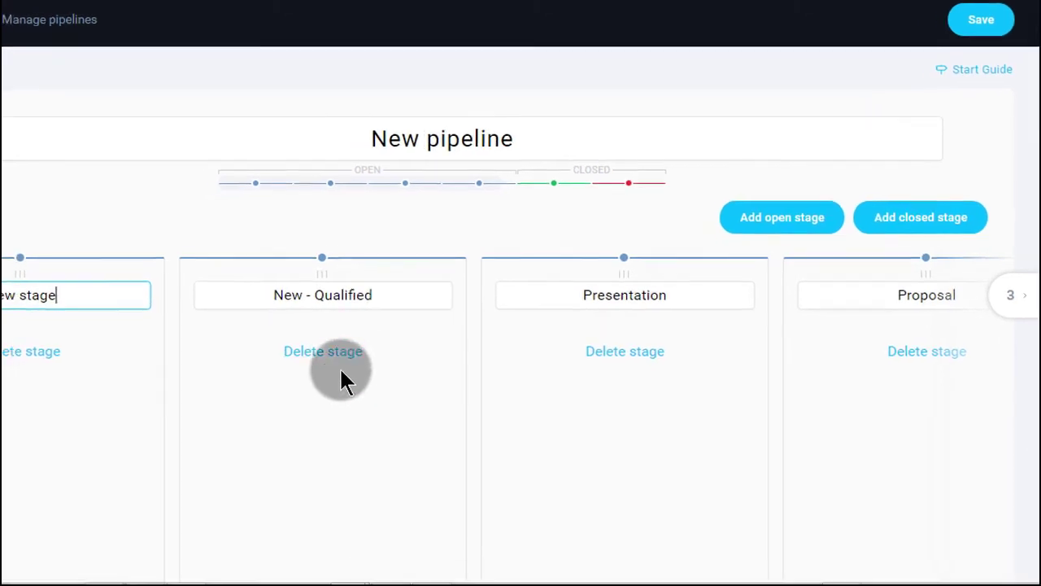
pyautogui.click(66, 294)
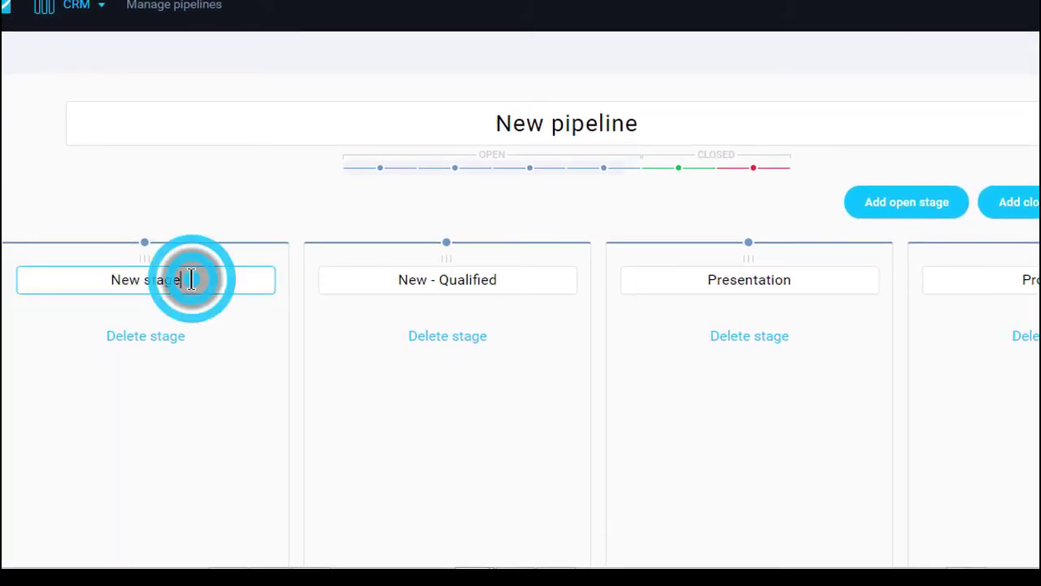
pyautogui.moveTo(191, 279); pyautogui.dragTo(93, 279)
pyautogui.click(174, 279)
pyautogui.moveTo(174, 279); pyautogui.dragTo(104, 274)
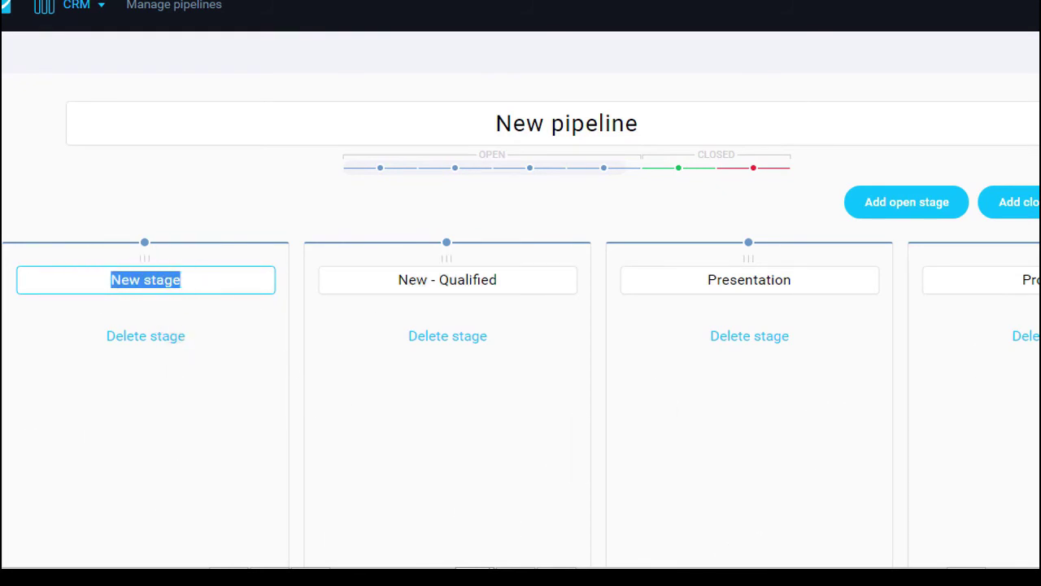
pyautogui.click(142, 344)
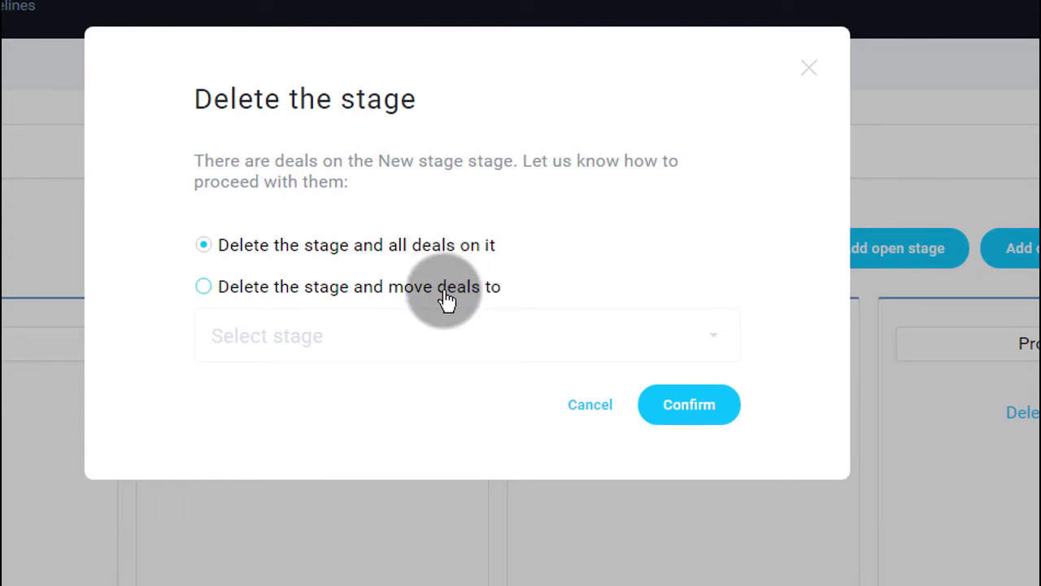
pyautogui.click(698, 414)
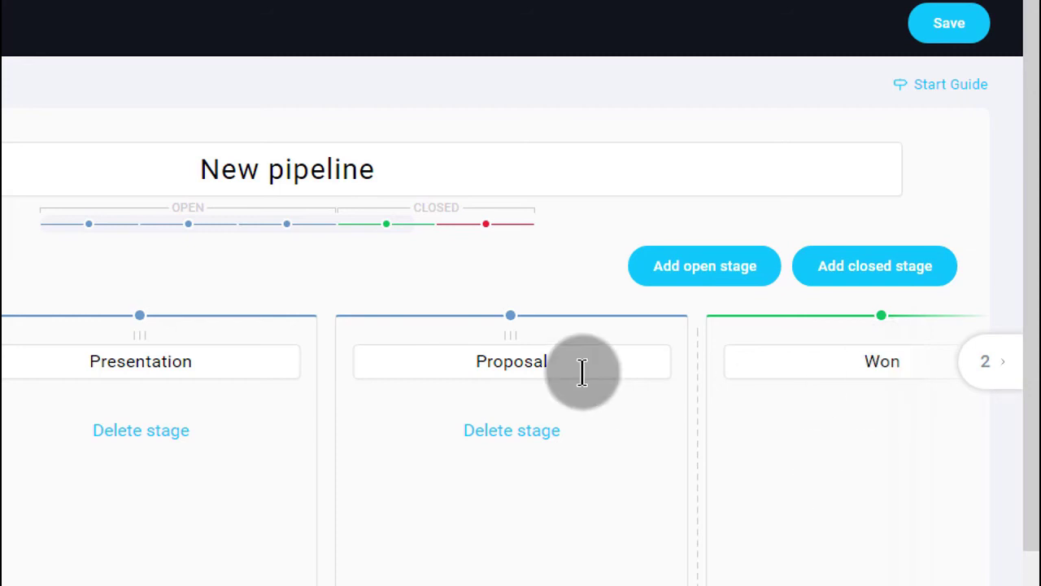
# Add a closed stage after the Lost stage and save the pipeline.
pyautogui.click(1002, 361)
pyautogui.click(851, 275)
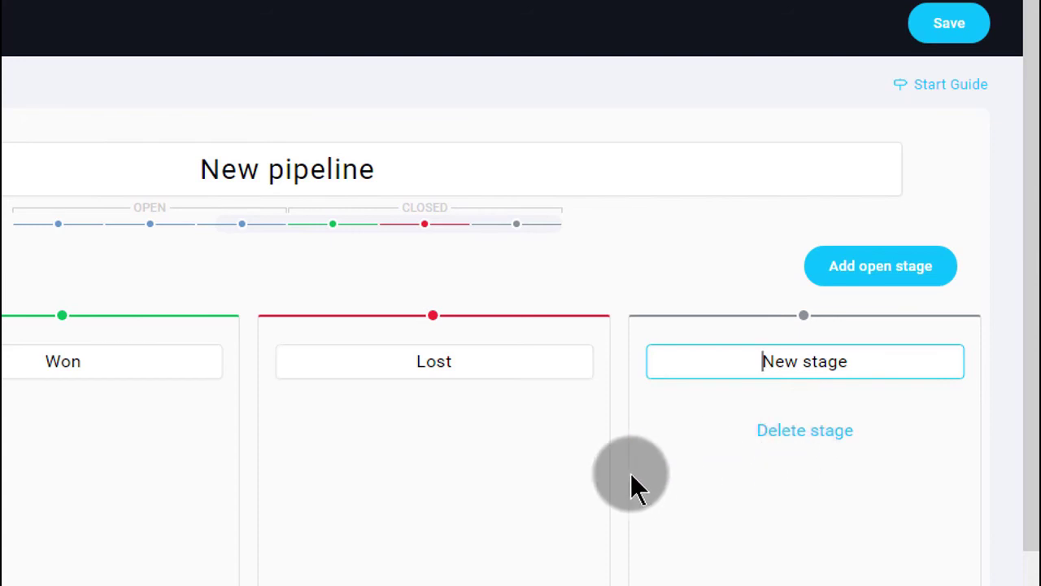
pyautogui.click(804, 432)
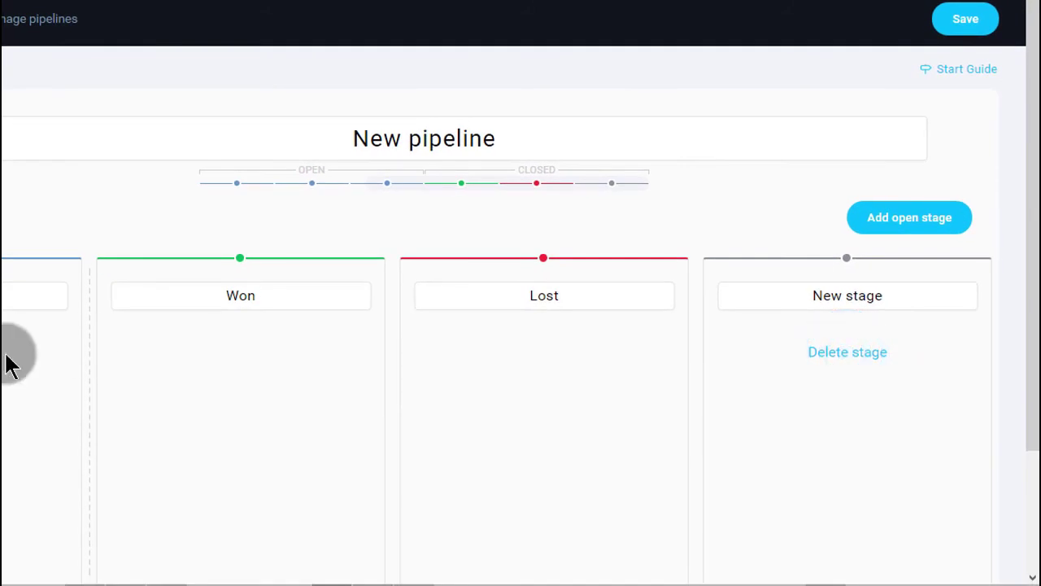
pyautogui.click(314, 377)
pyautogui.click(600, 401)
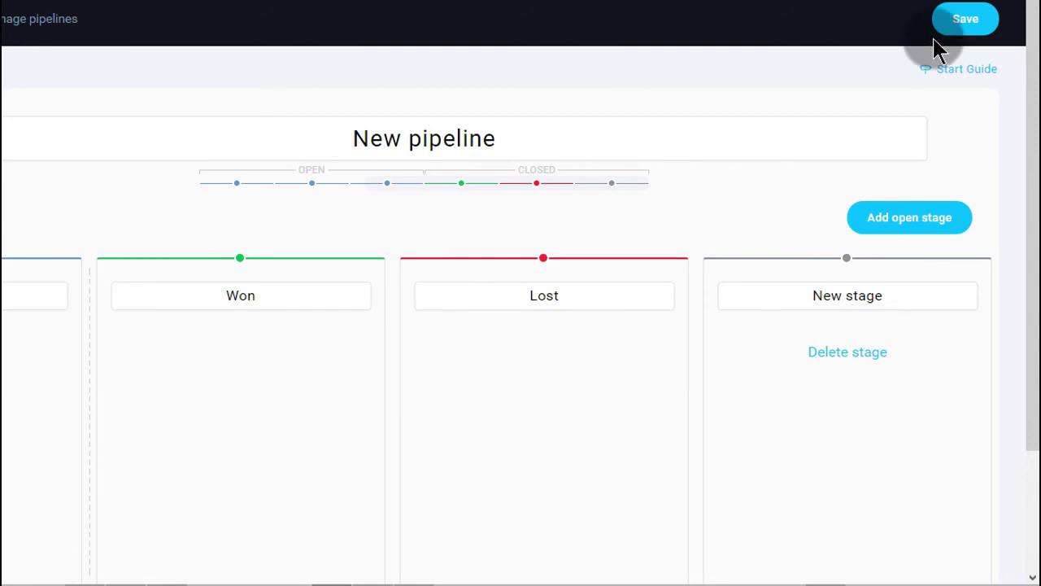
pyautogui.click(975, 27)
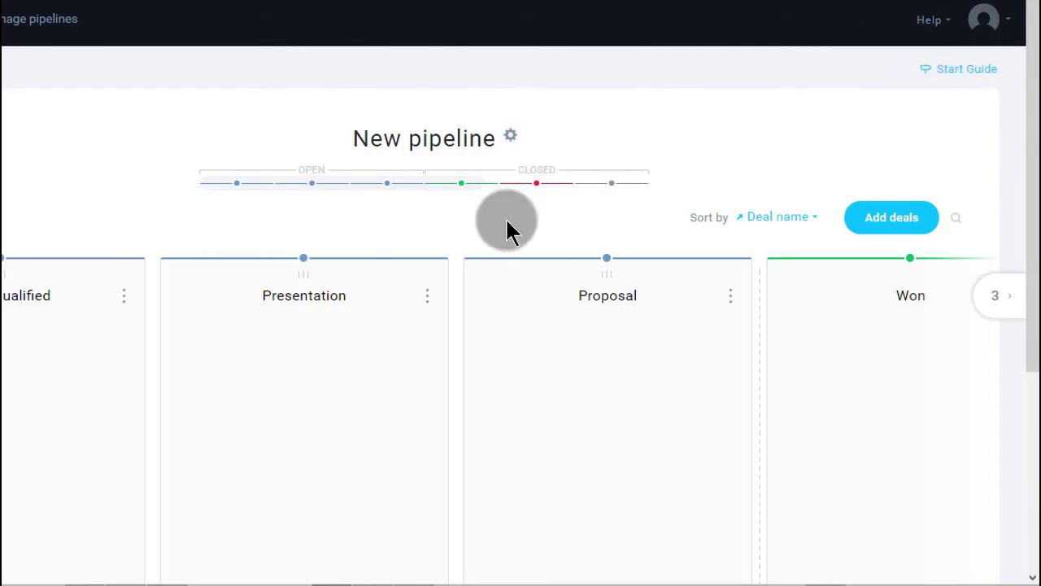
# Open the saved pipeline for editing, cancel, and look at the options of the New - Qualified stage.
pyautogui.click(510, 138)
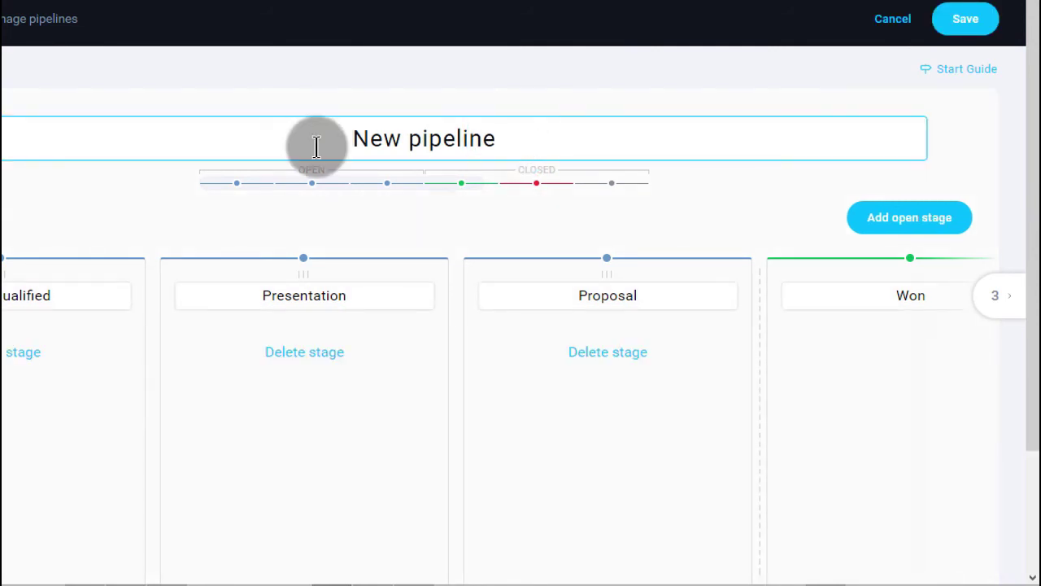
pyautogui.click(499, 145)
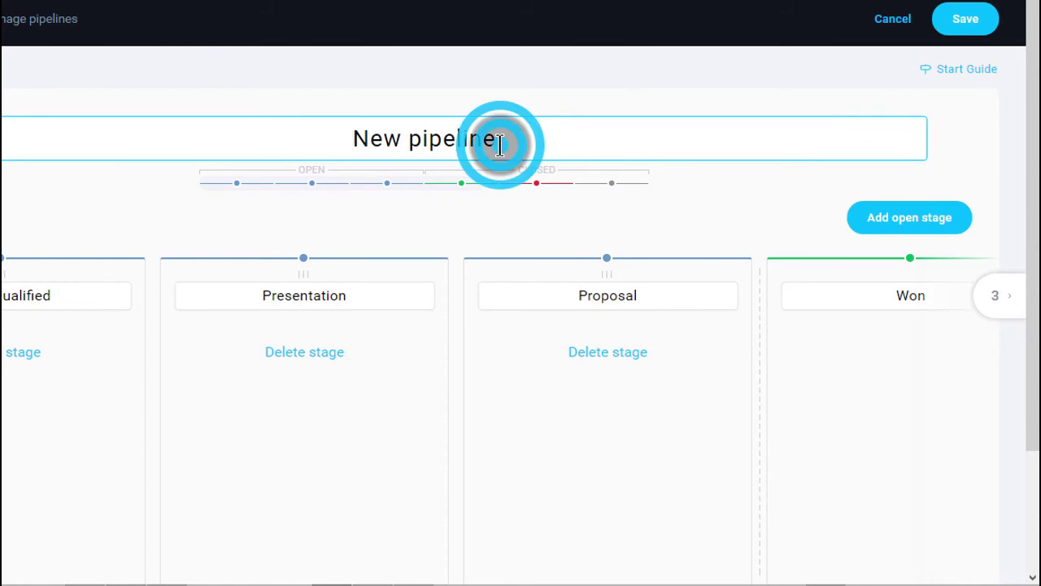
pyautogui.moveTo(499, 144); pyautogui.dragTo(312, 132)
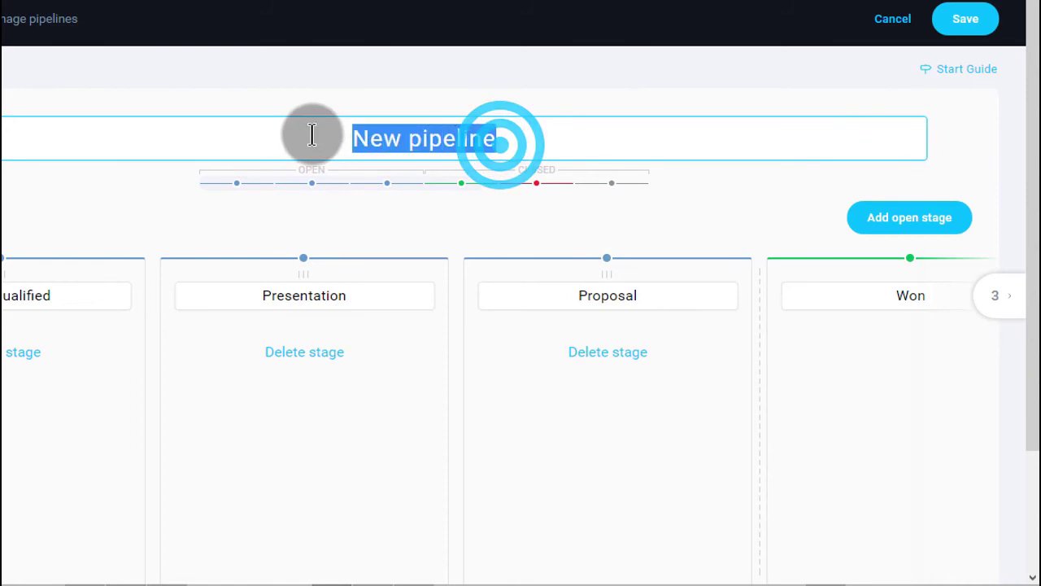
pyautogui.click(893, 23)
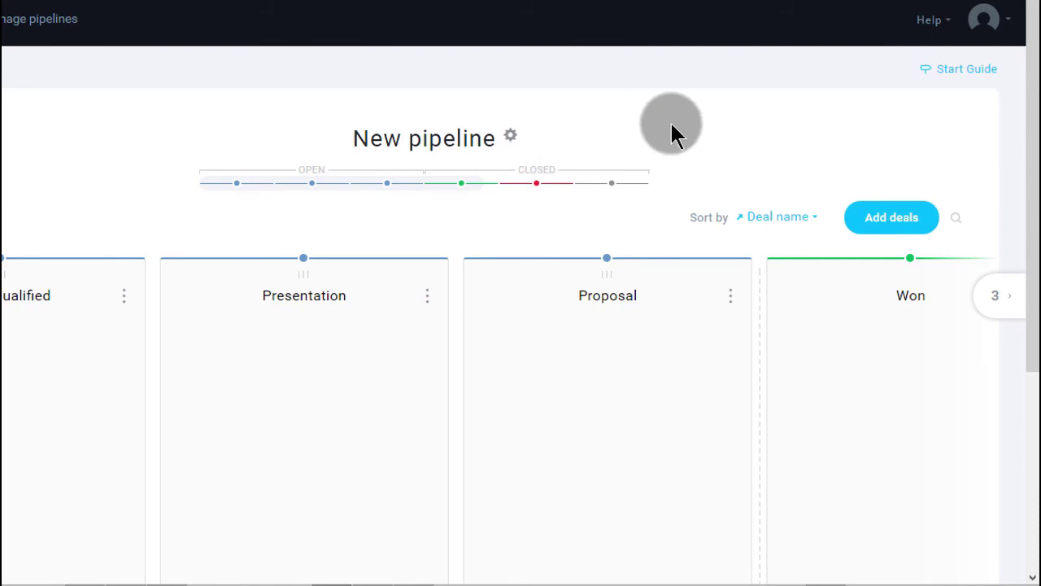
pyautogui.click(124, 295)
pyautogui.click(384, 365)
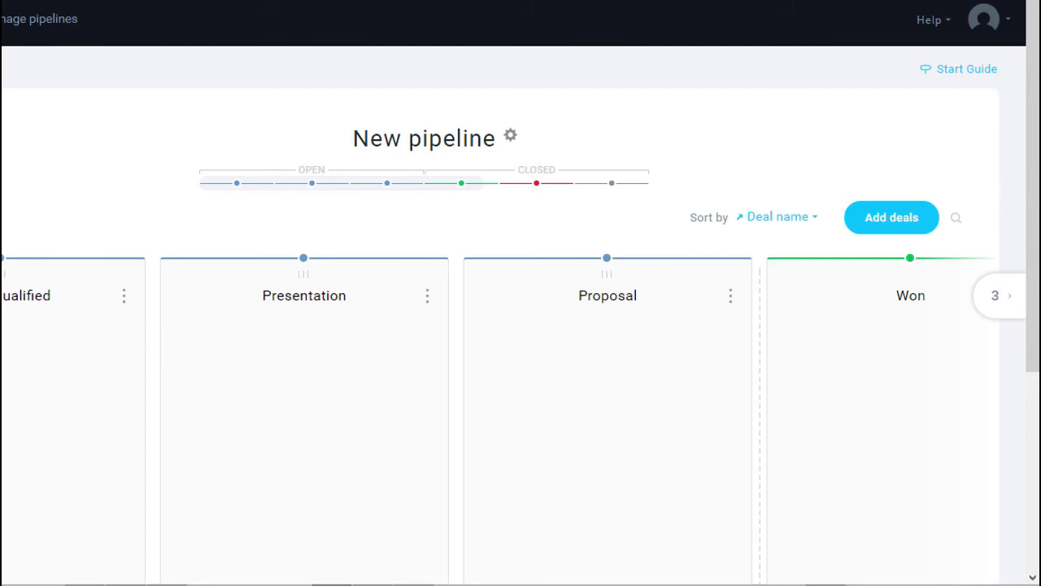
# Start adding deals to the pipeline and apply the only available contact list as the source of contacts.
pyautogui.click(893, 228)
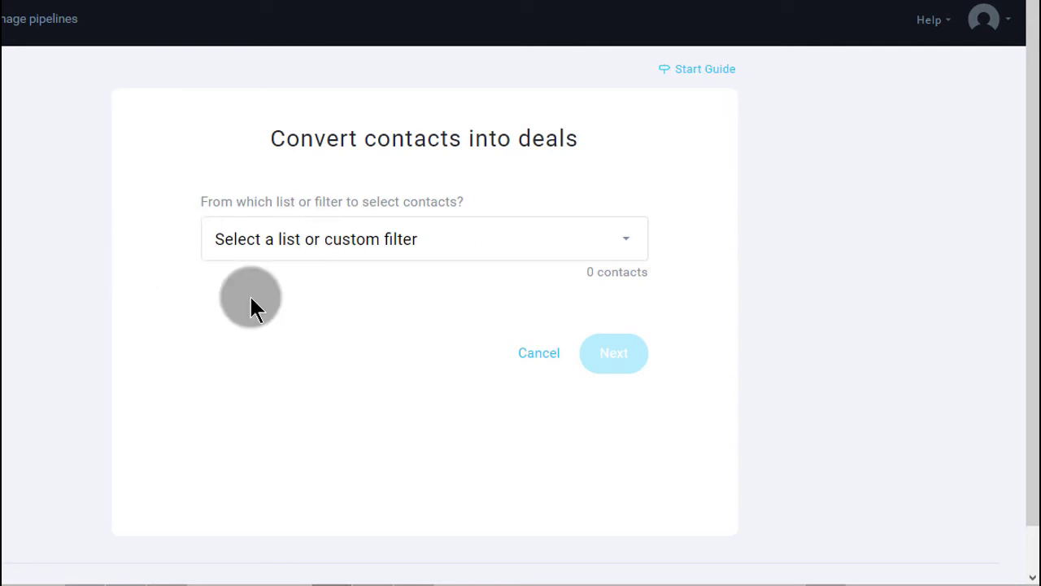
pyautogui.click(421, 244)
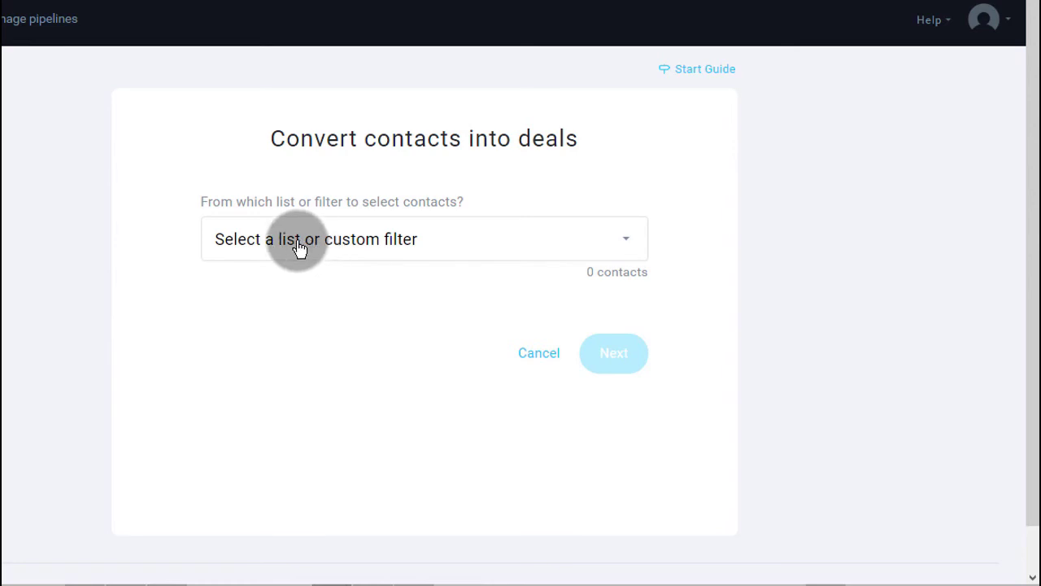
pyautogui.click(298, 244)
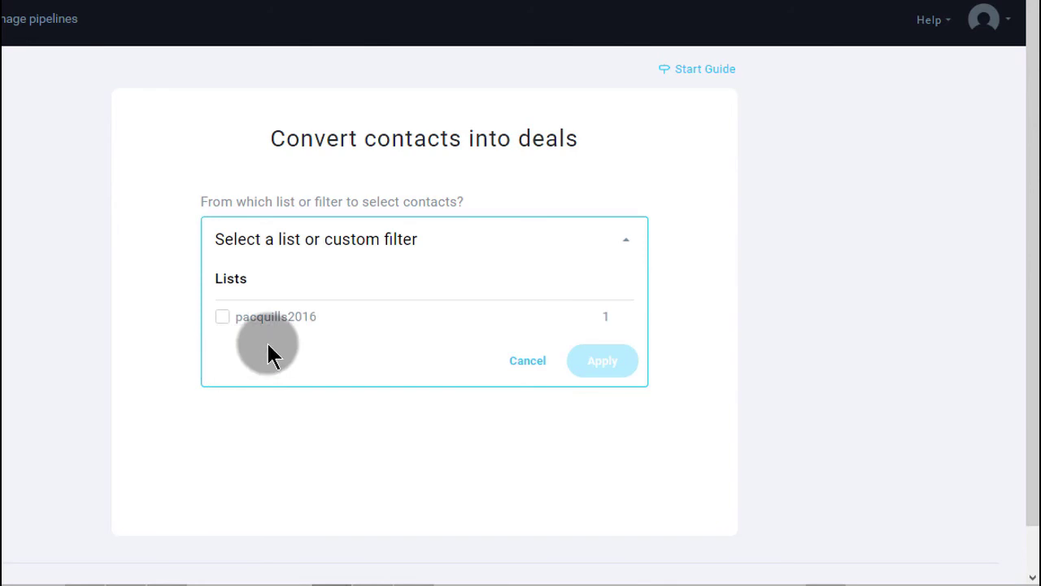
pyautogui.click(221, 318)
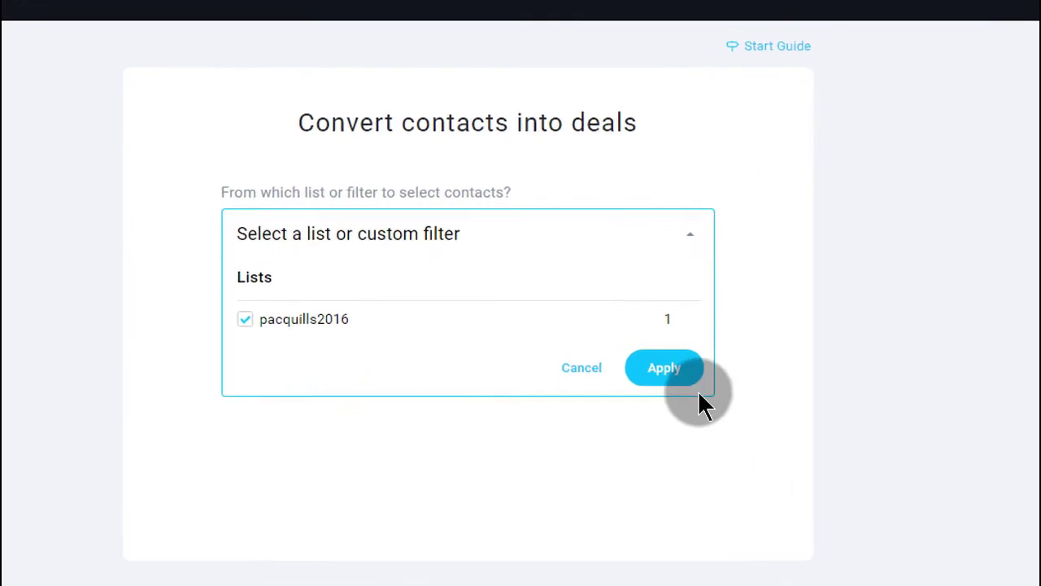
pyautogui.click(683, 378)
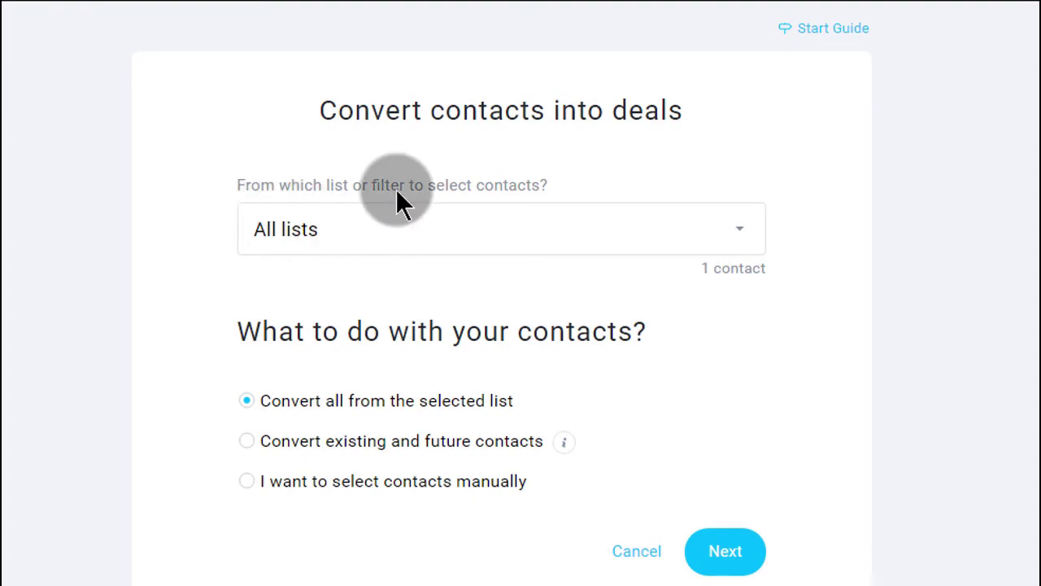
pyautogui.click(493, 229)
pyautogui.click(335, 329)
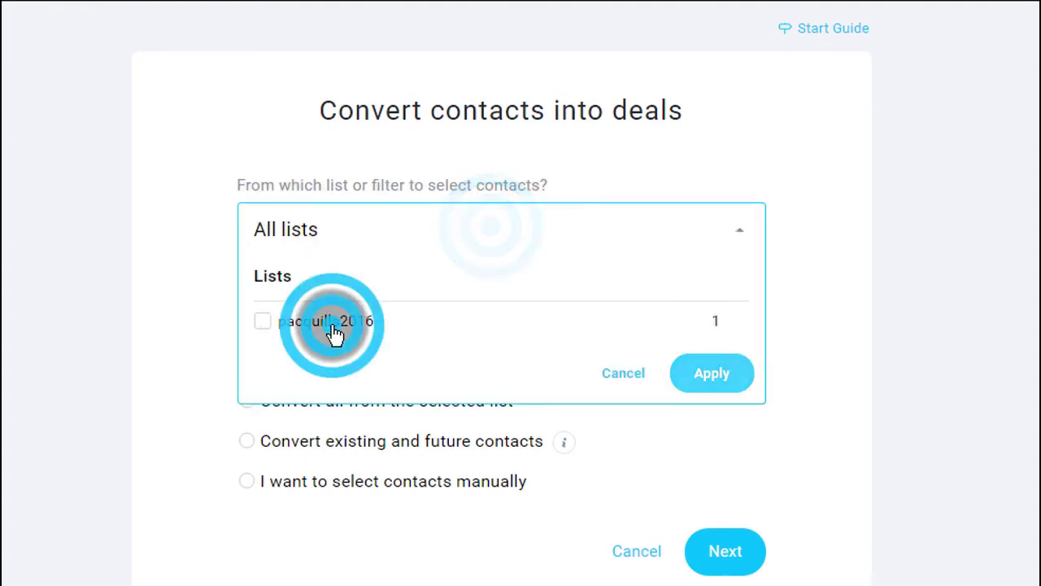
pyautogui.click(718, 372)
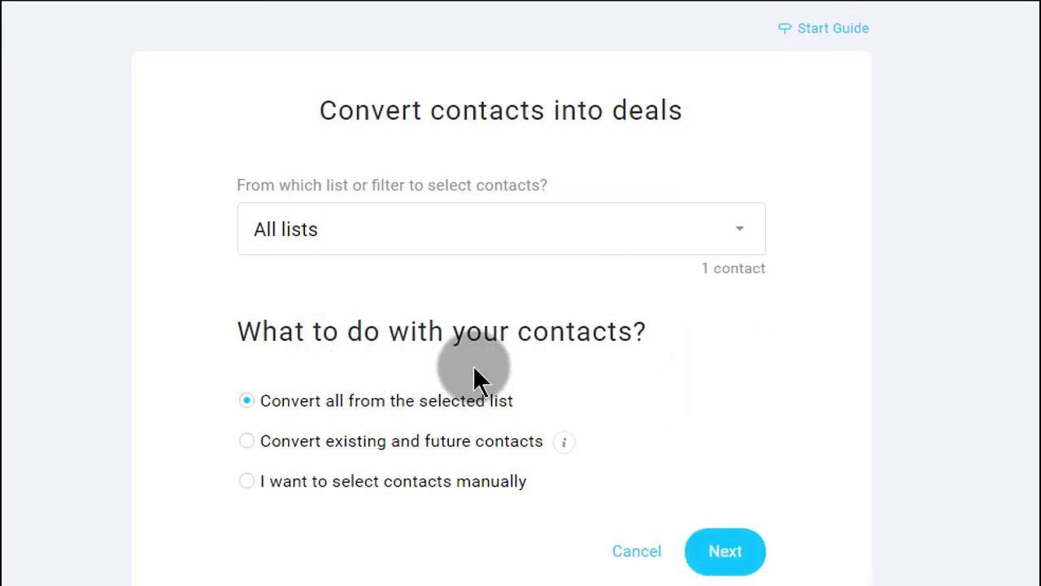
# Choose to convert existing and future contacts into deals and continue to the deal profile.
pyautogui.scroll(-1, 474, 370)
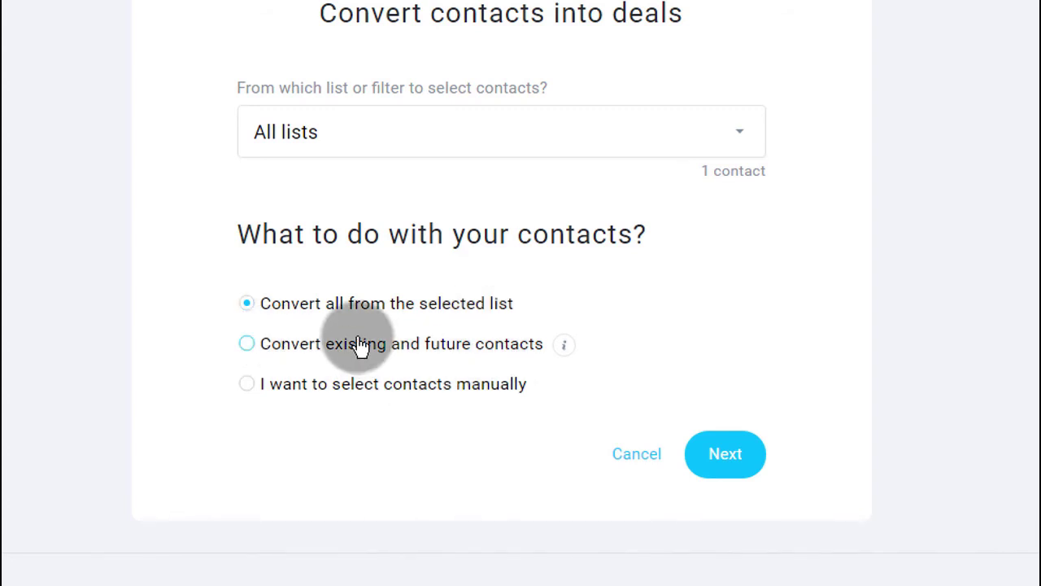
pyautogui.click(282, 351)
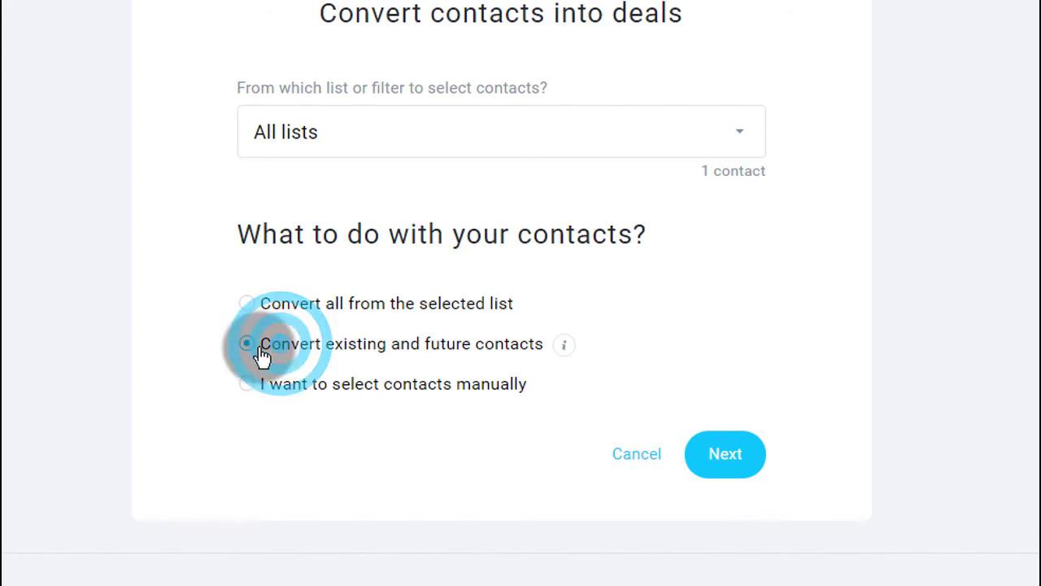
pyautogui.click(314, 134)
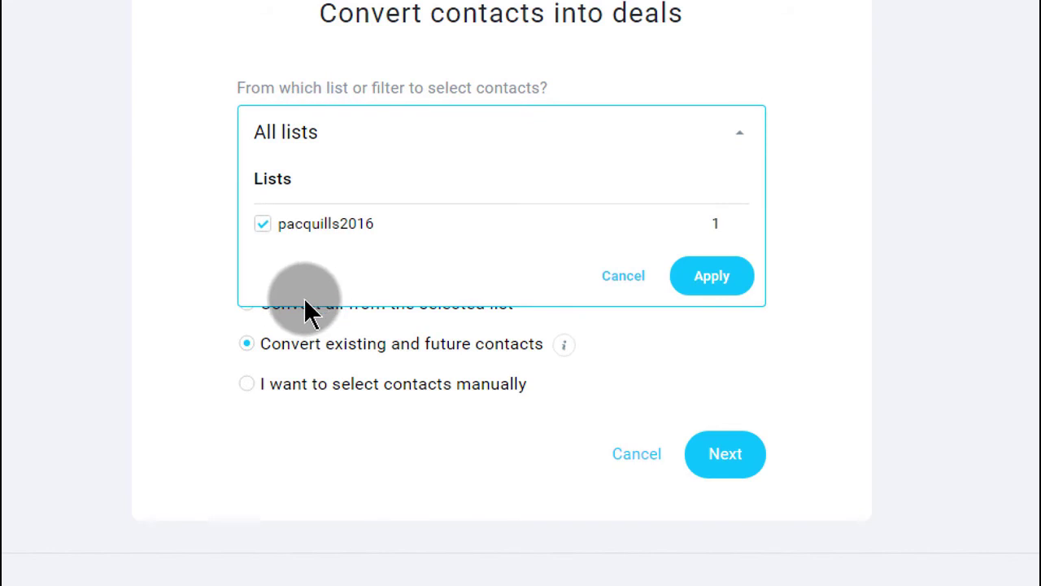
pyautogui.click(192, 332)
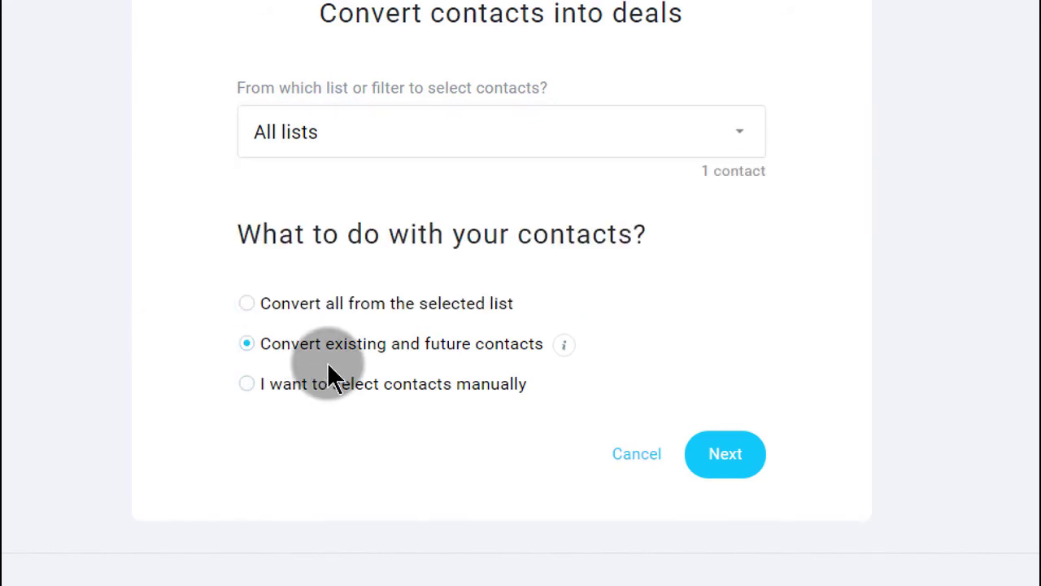
pyautogui.click(271, 389)
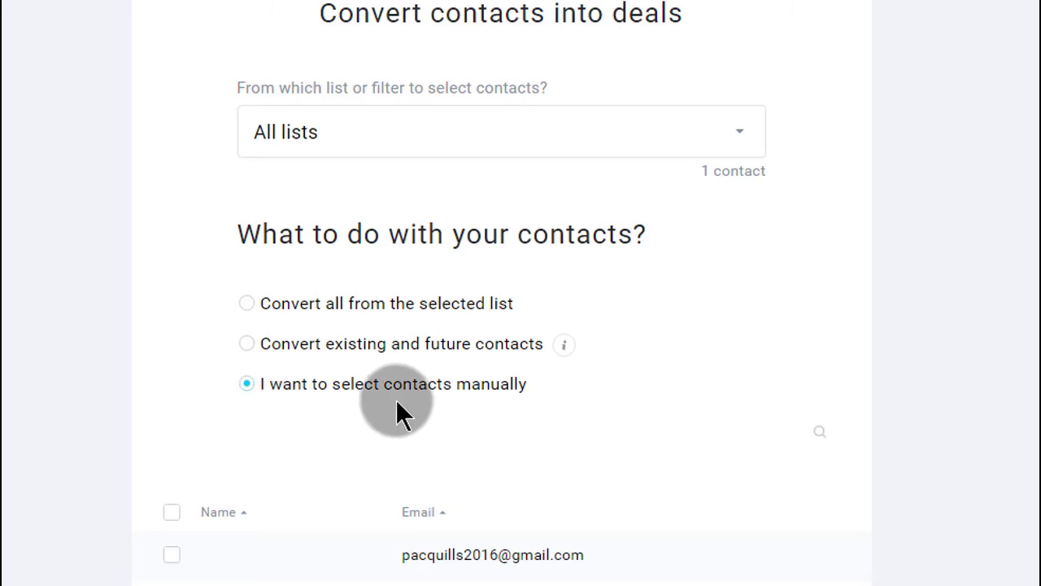
pyautogui.scroll(-3, 406, 411)
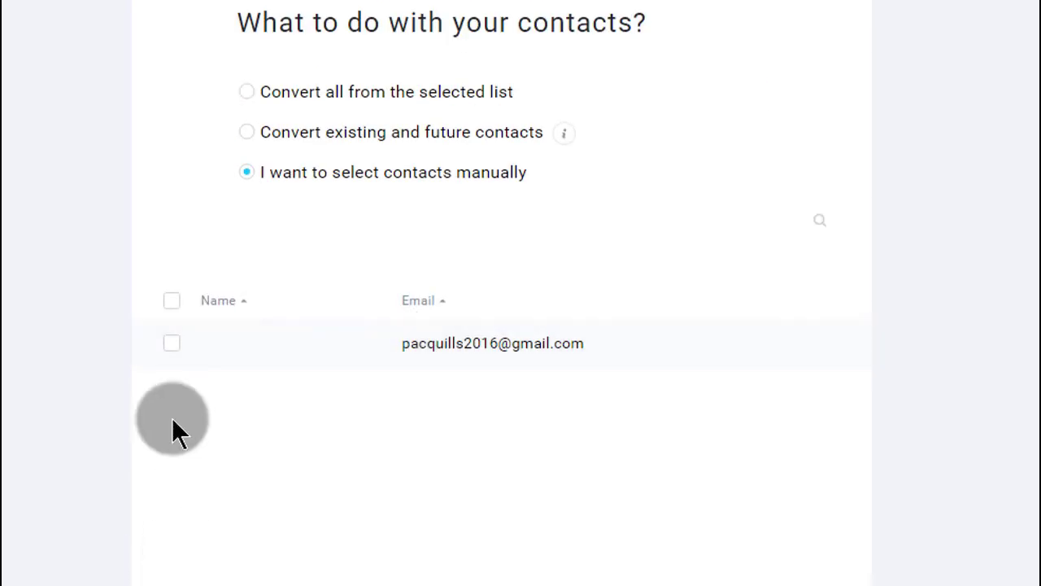
pyautogui.scroll(1, 340, 348)
pyautogui.scroll(2, 340, 348)
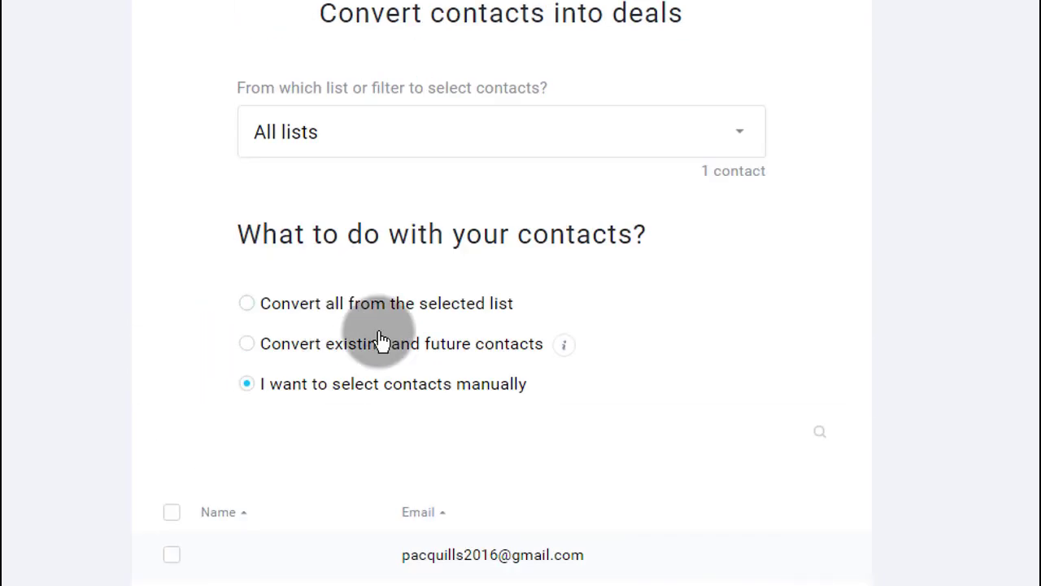
pyautogui.click(291, 350)
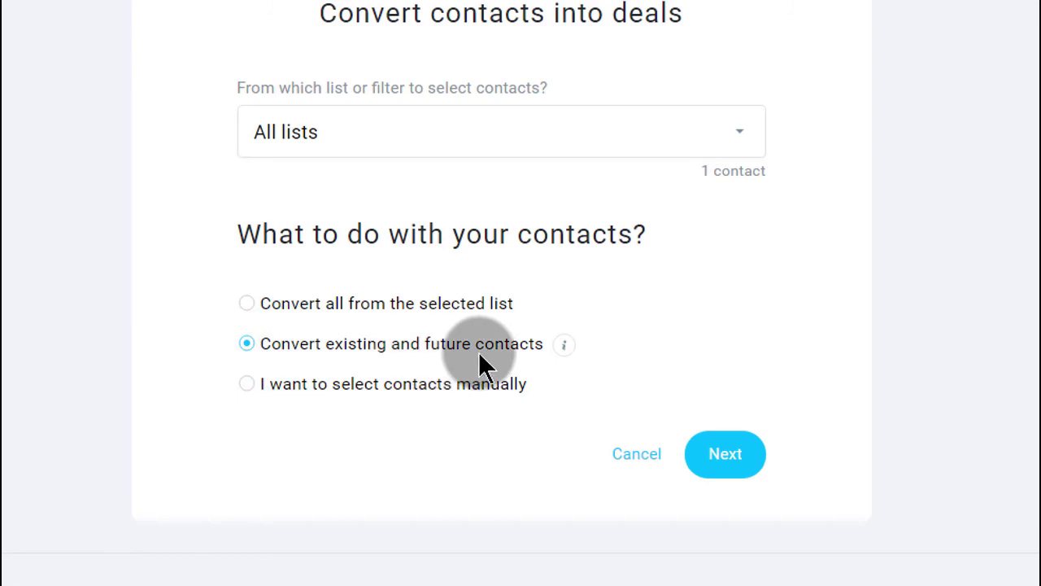
pyautogui.click(726, 460)
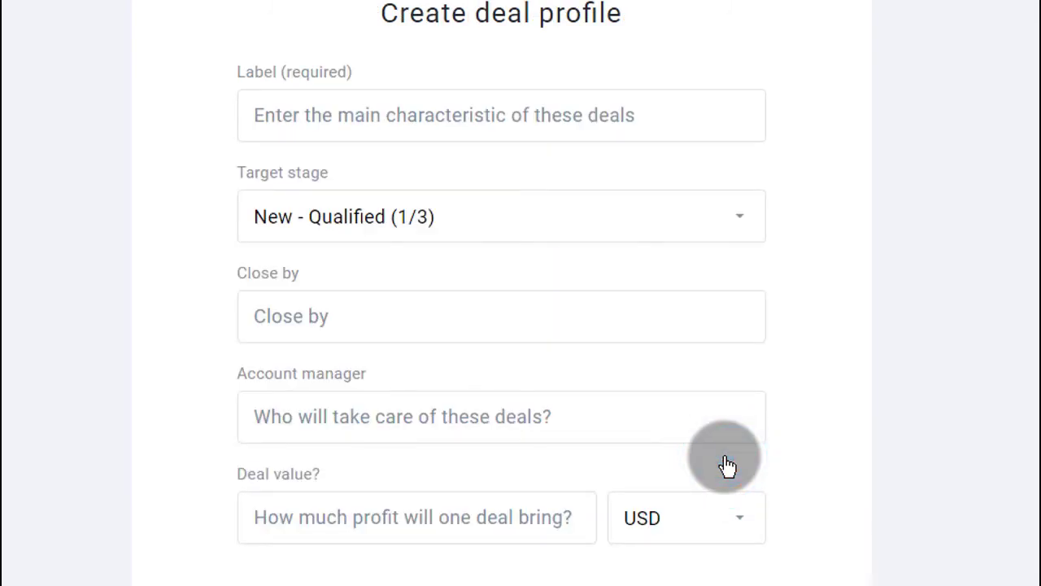
# Label the deal profile Newbies and choose New - Qualified (1/3) as the target stage.
pyautogui.scroll(-2, 838, 249)
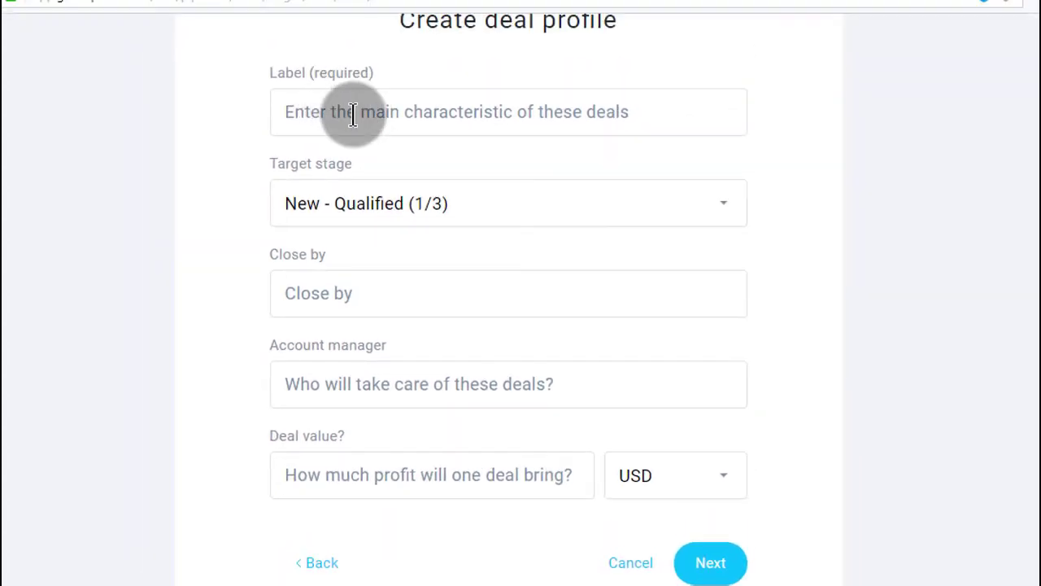
pyautogui.click(353, 112)
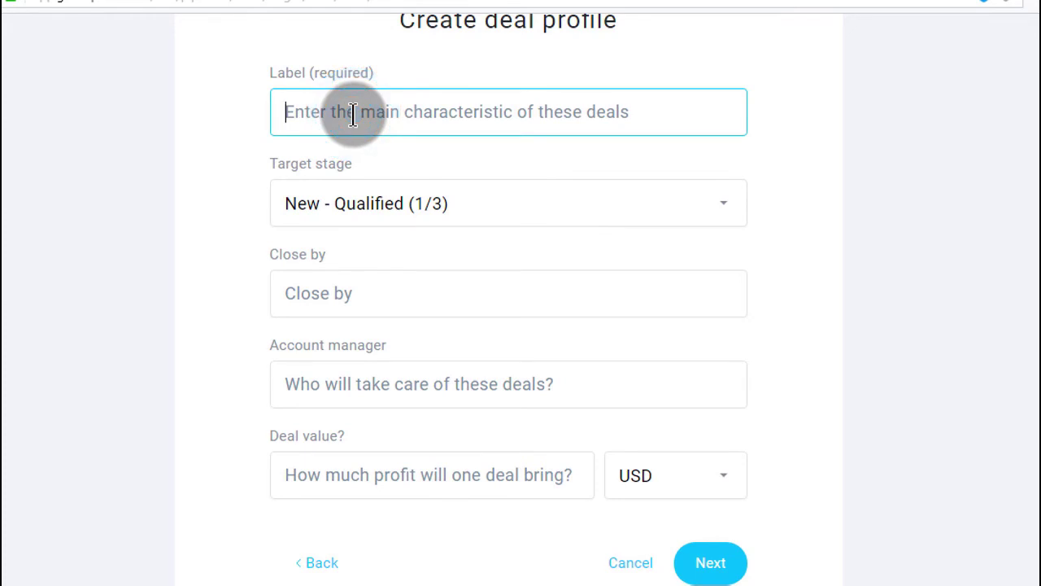
pyautogui.write('Neb')
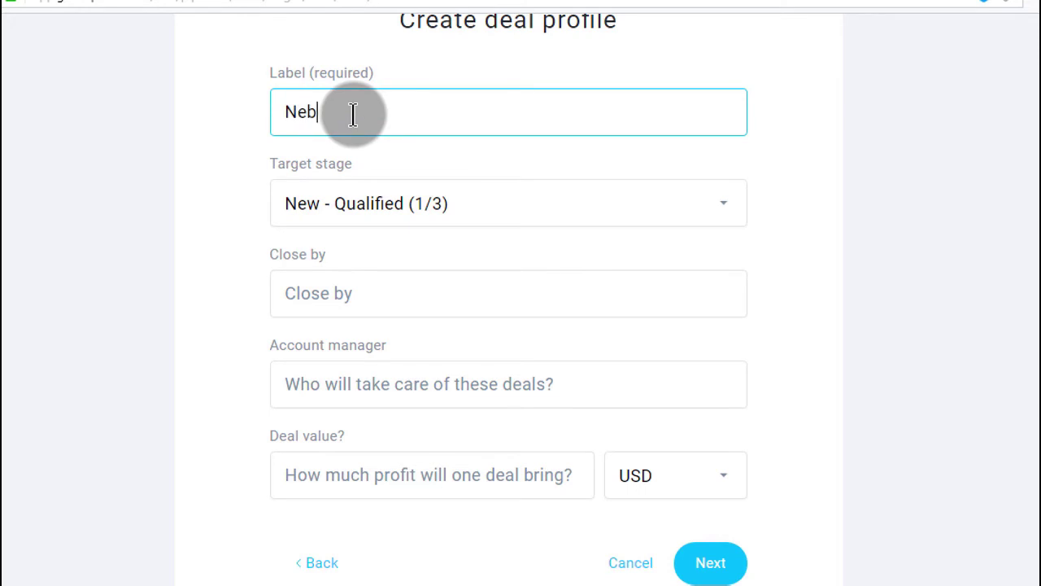
pyautogui.press('BackSpace')
pyautogui.write('wbies')
pyautogui.click(383, 207)
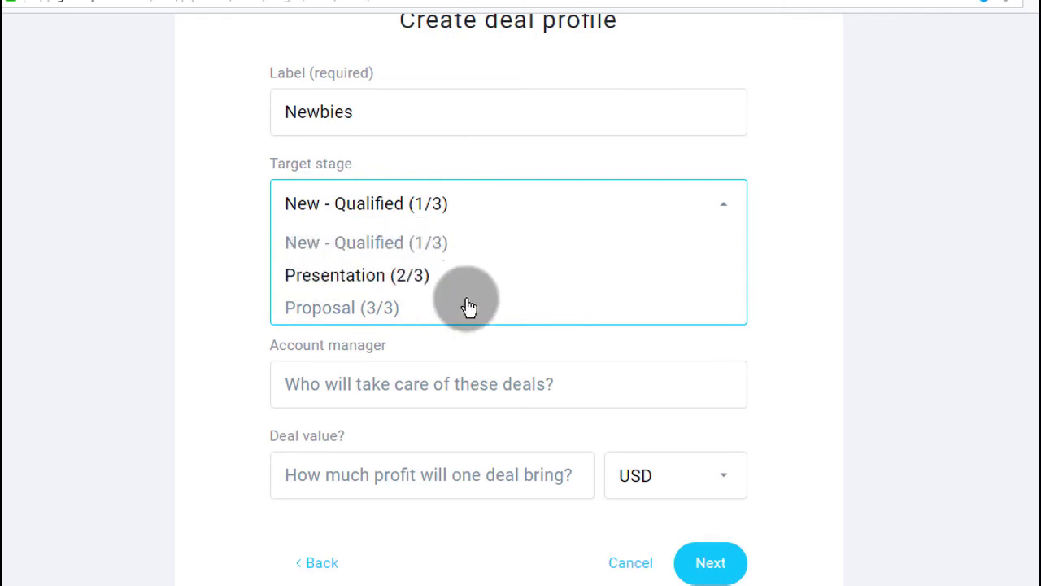
pyautogui.click(356, 251)
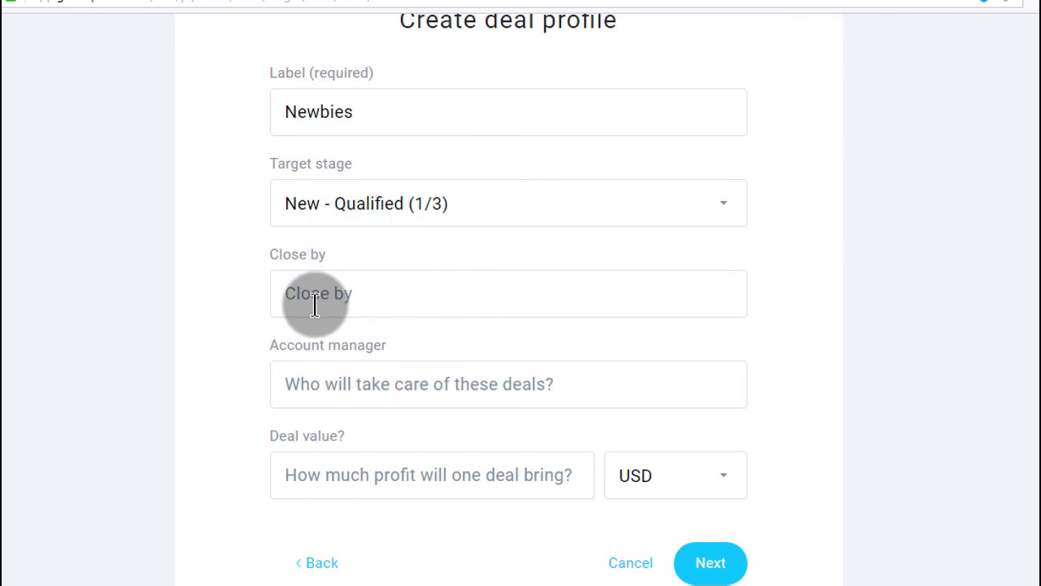
# Set the deals' close-by date to 01/17/2018 and enter NA as the account manager.
pyautogui.click(352, 286)
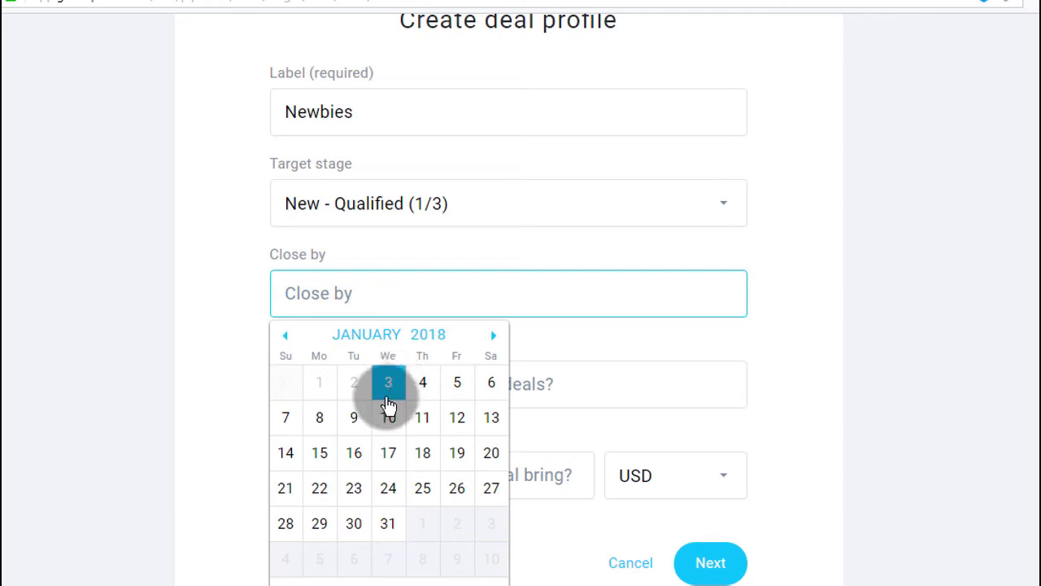
pyautogui.click(388, 453)
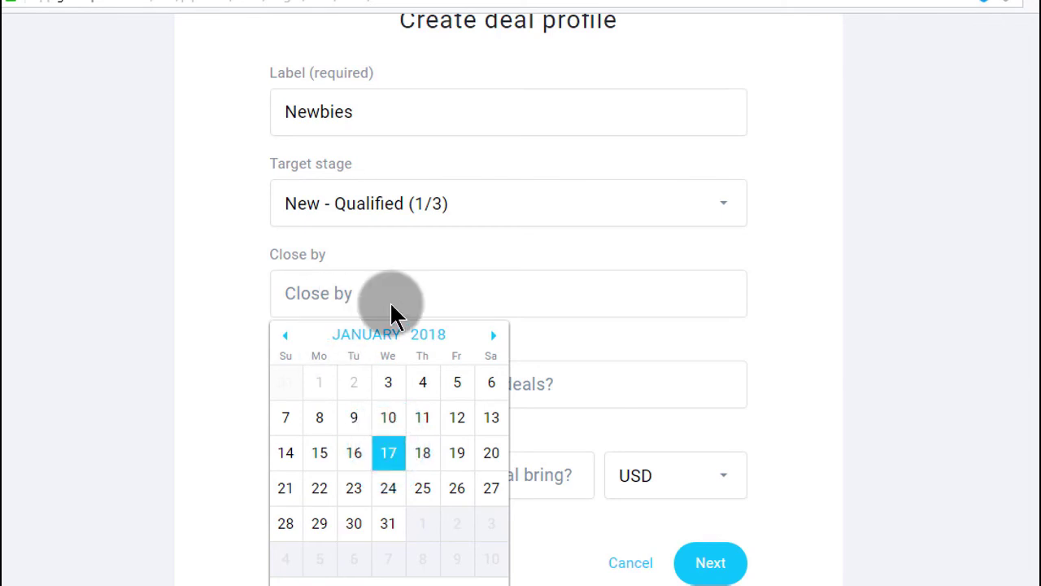
pyautogui.click(397, 453)
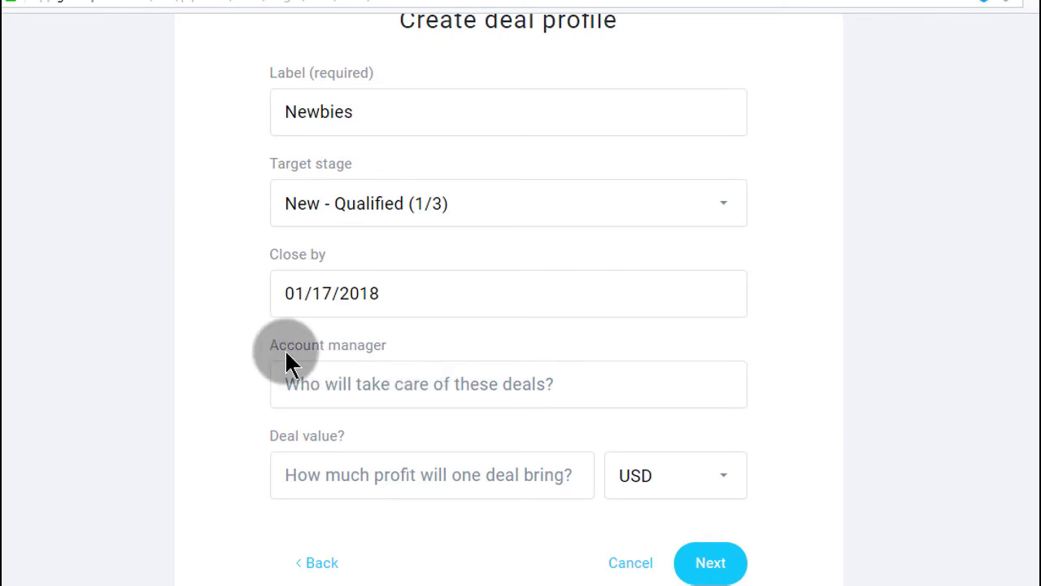
pyautogui.click(360, 389)
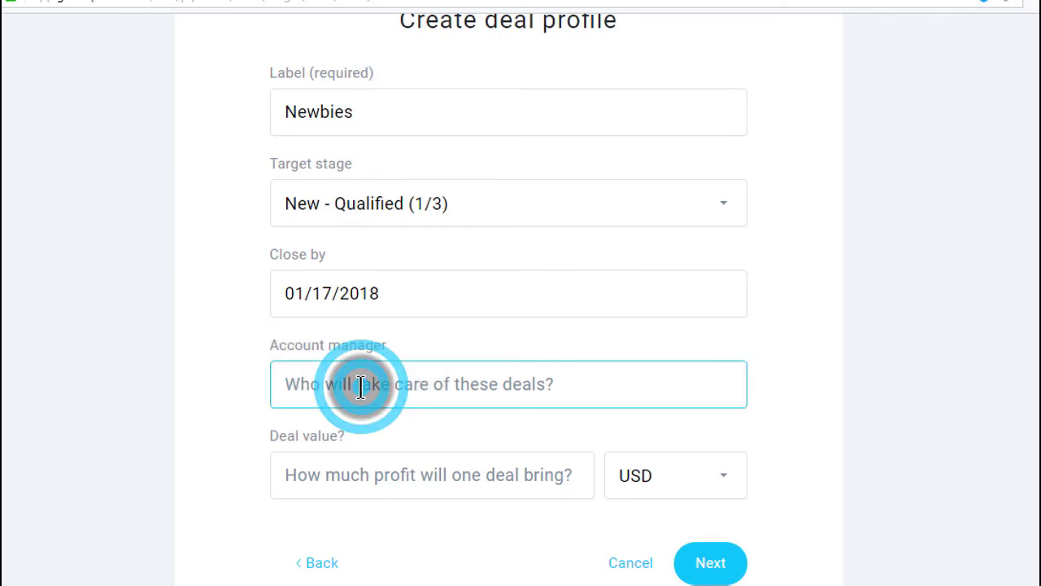
pyautogui.click(316, 383)
pyautogui.write('N')
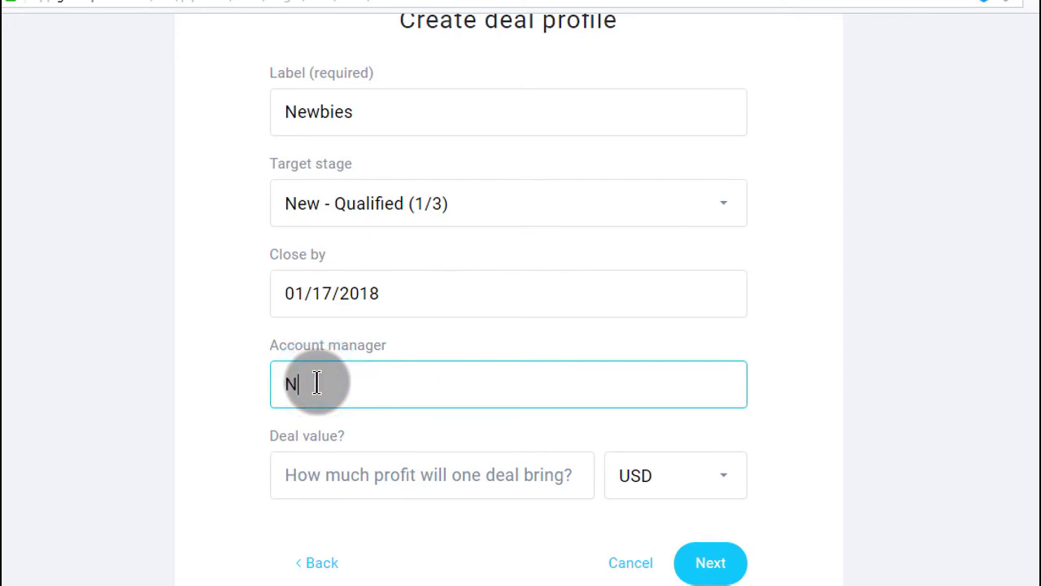
pyautogui.write('A')
# Set the deal value to 100 USD and submit the profile to convert the contacts into deals.
pyautogui.click(432, 477)
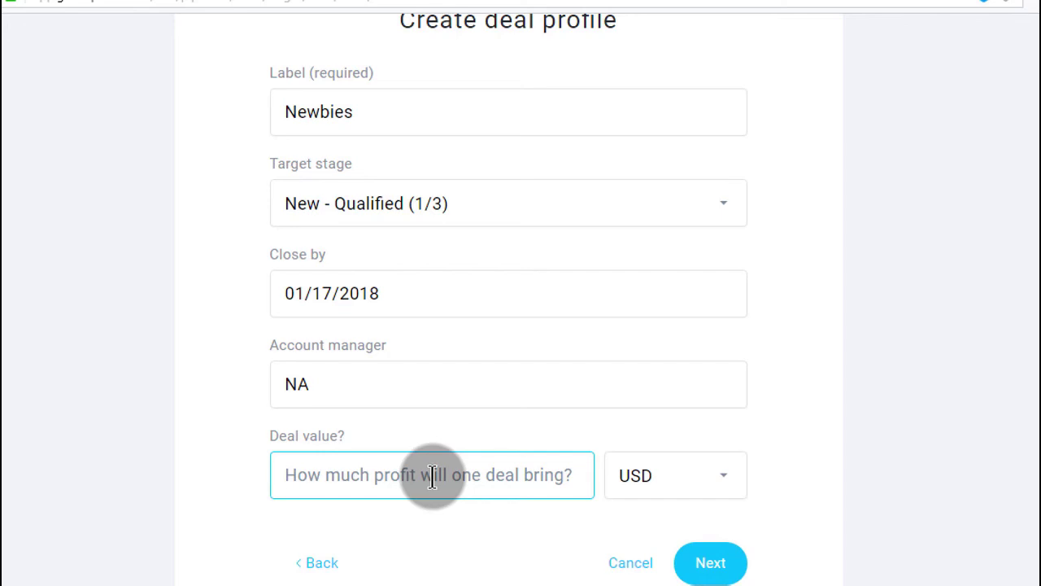
pyautogui.write('100')
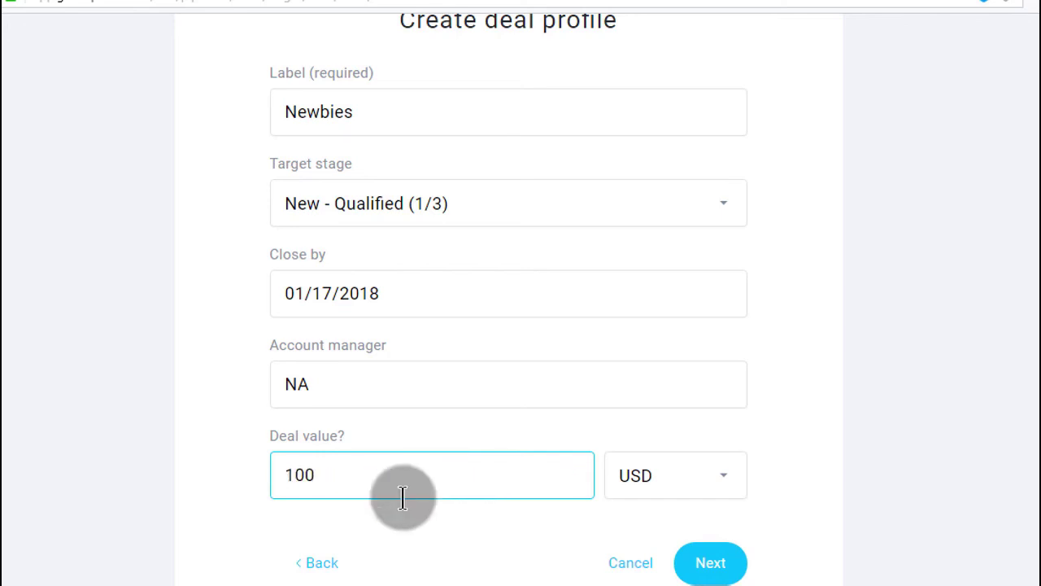
pyautogui.scroll(-1, 443, 503)
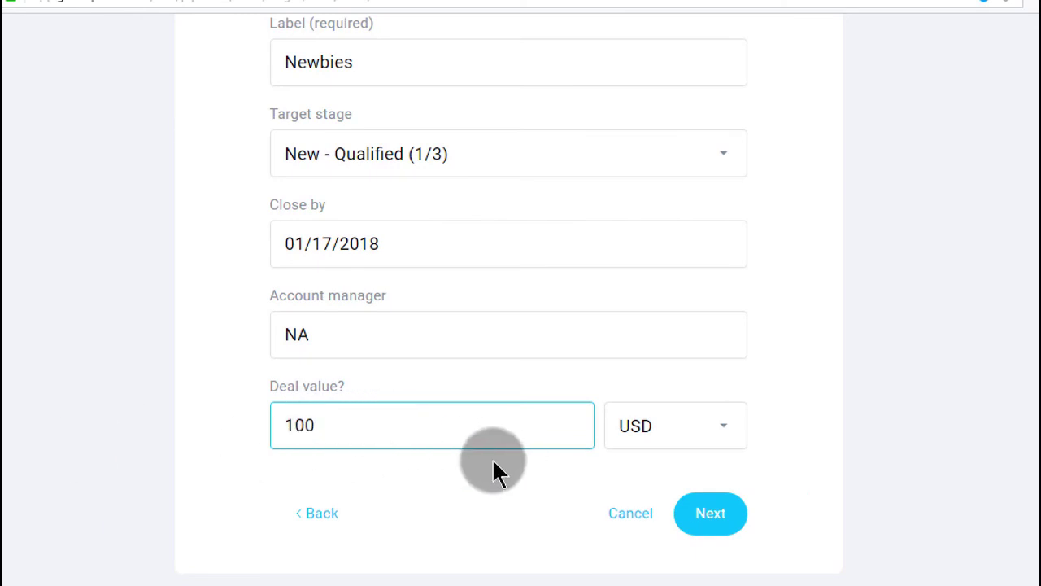
pyautogui.click(723, 429)
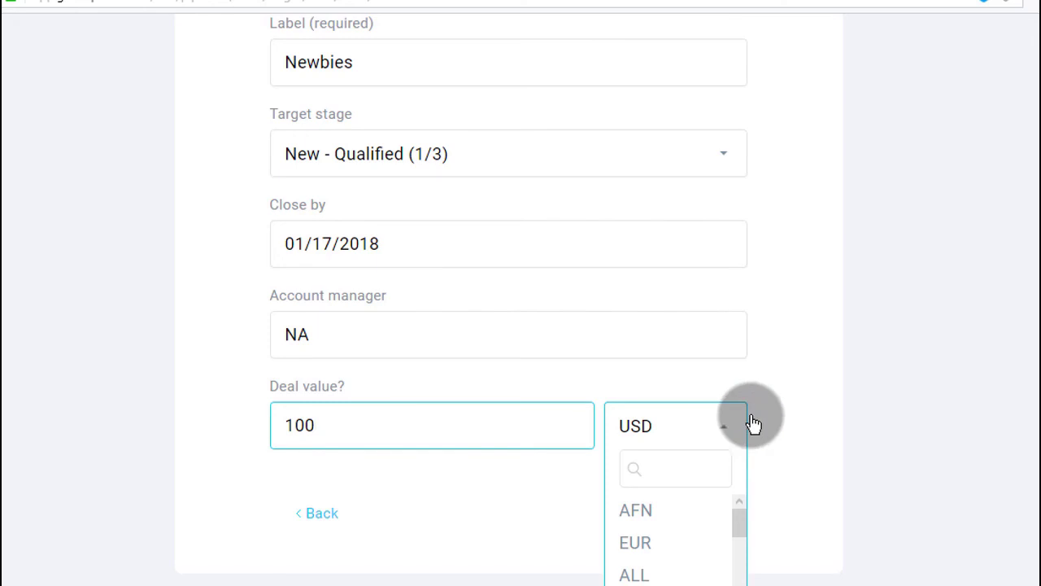
pyautogui.click(775, 409)
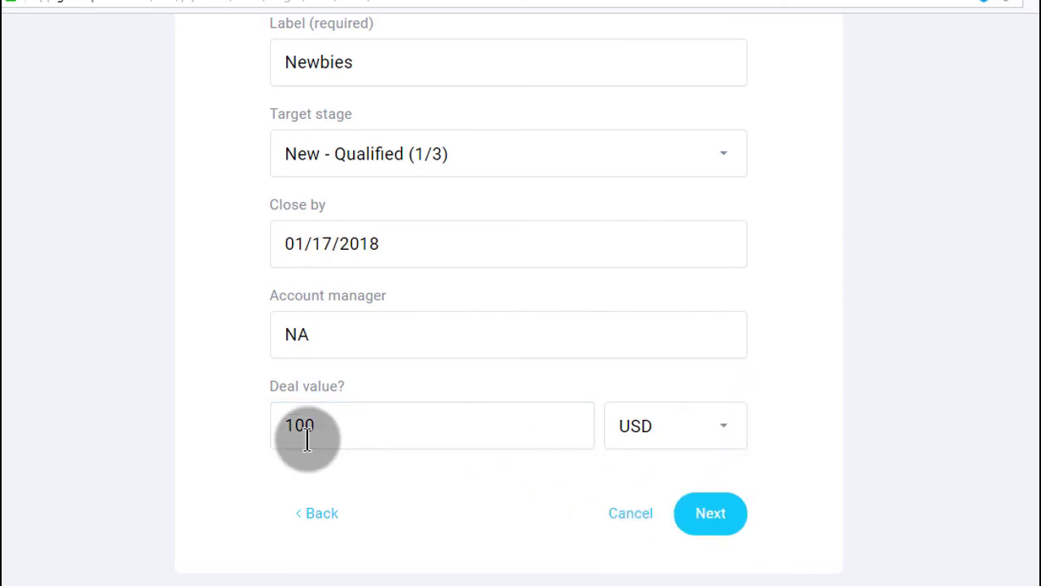
pyautogui.click(700, 525)
pyautogui.click(701, 523)
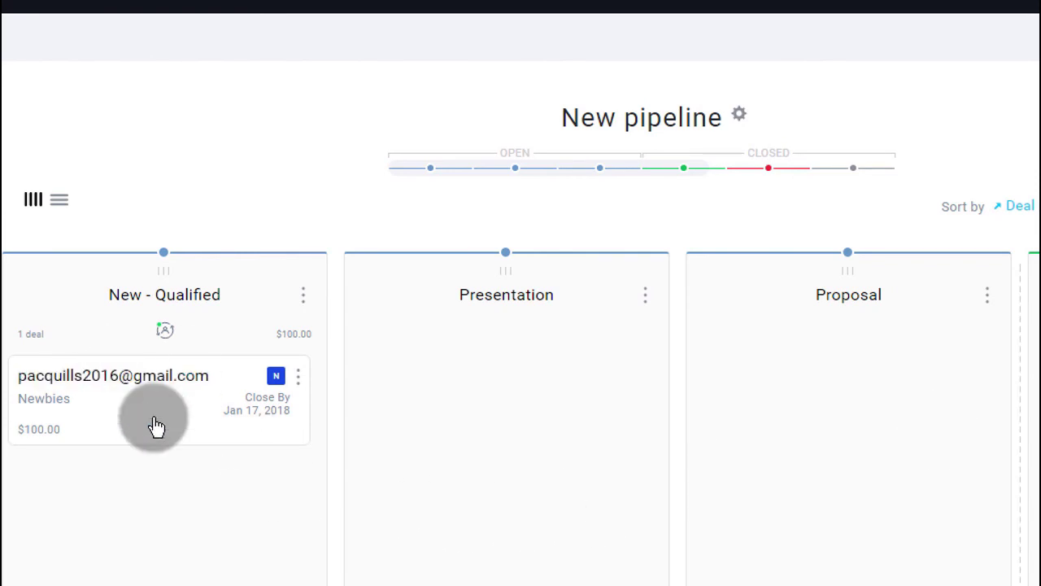
# Open the Newbies deal in the New - Qualified stage and look over its details.
pyautogui.scroll(-3, 157, 426)
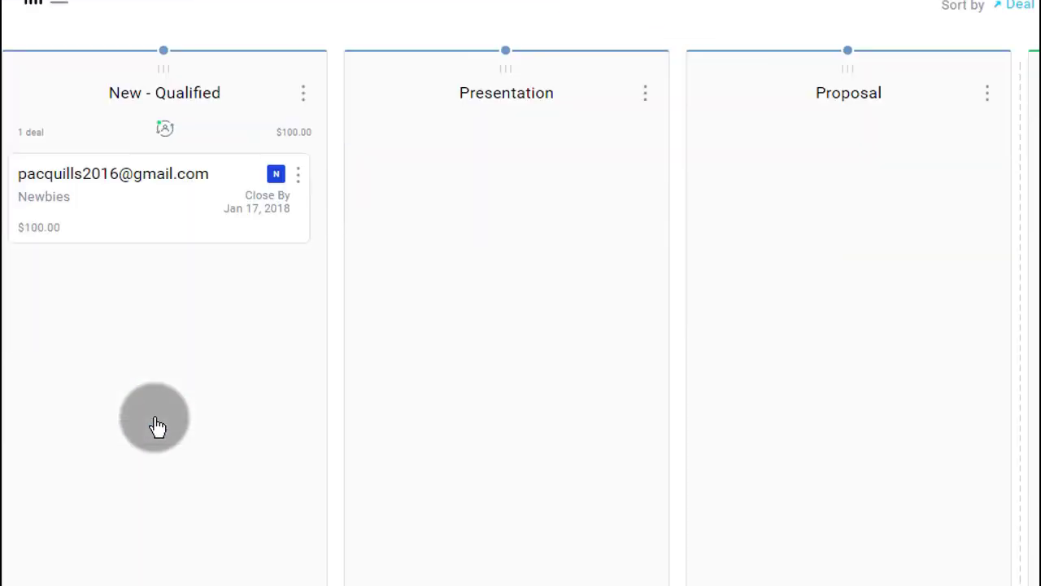
pyautogui.scroll(3, 154, 419)
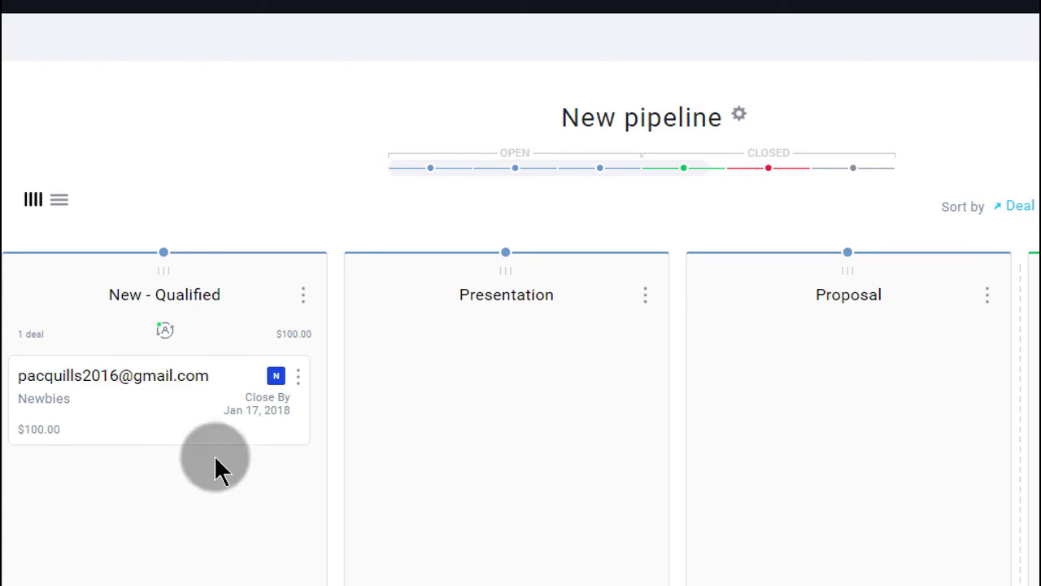
pyautogui.click(297, 376)
pyautogui.click(298, 378)
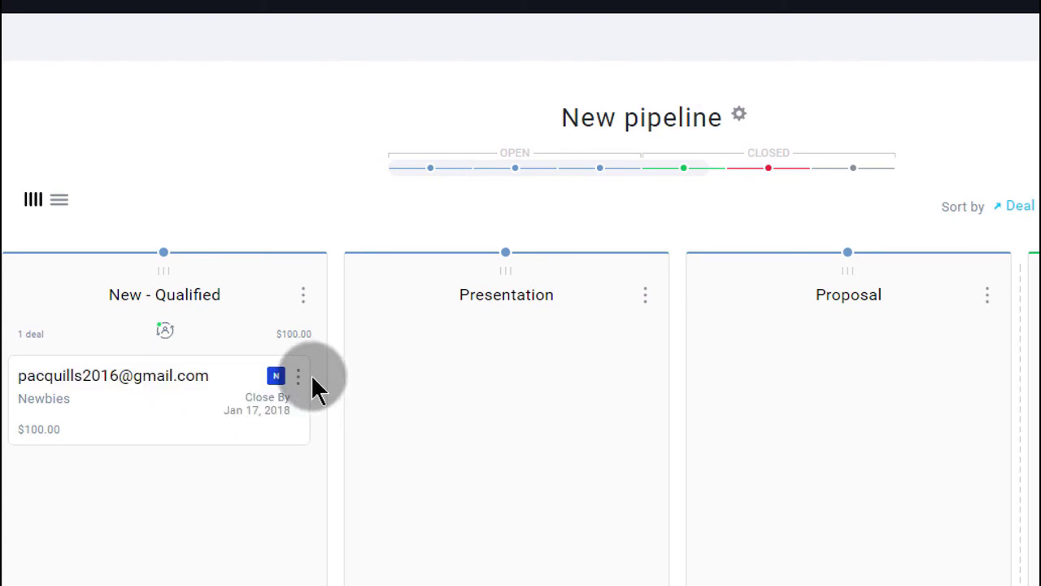
pyautogui.click(296, 379)
pyautogui.click(184, 398)
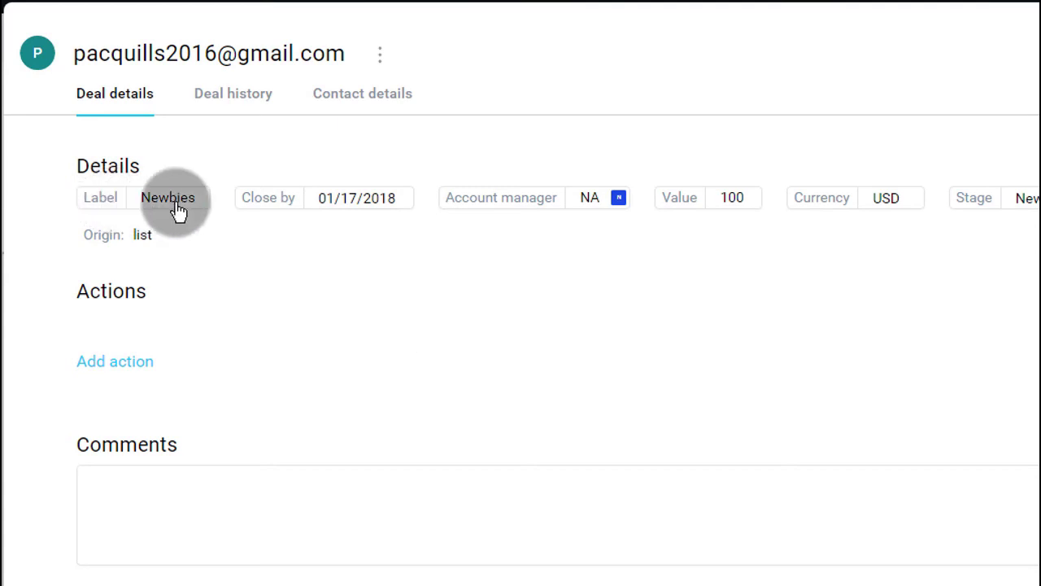
pyautogui.click(218, 291)
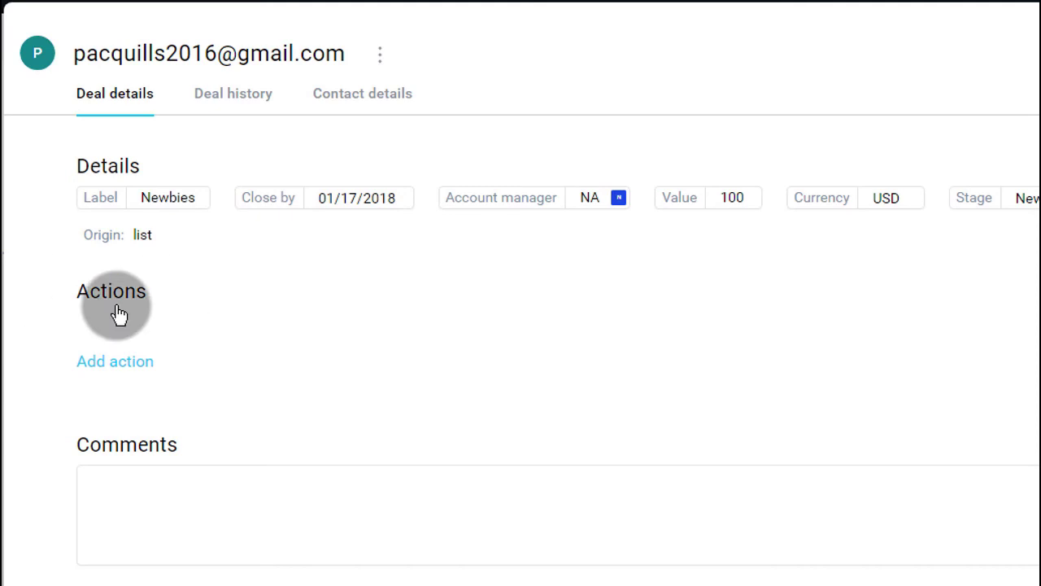
# Start a call action for the deal and schedule it for 01/04/2018 15:50.
pyautogui.scroll(-1, 214, 325)
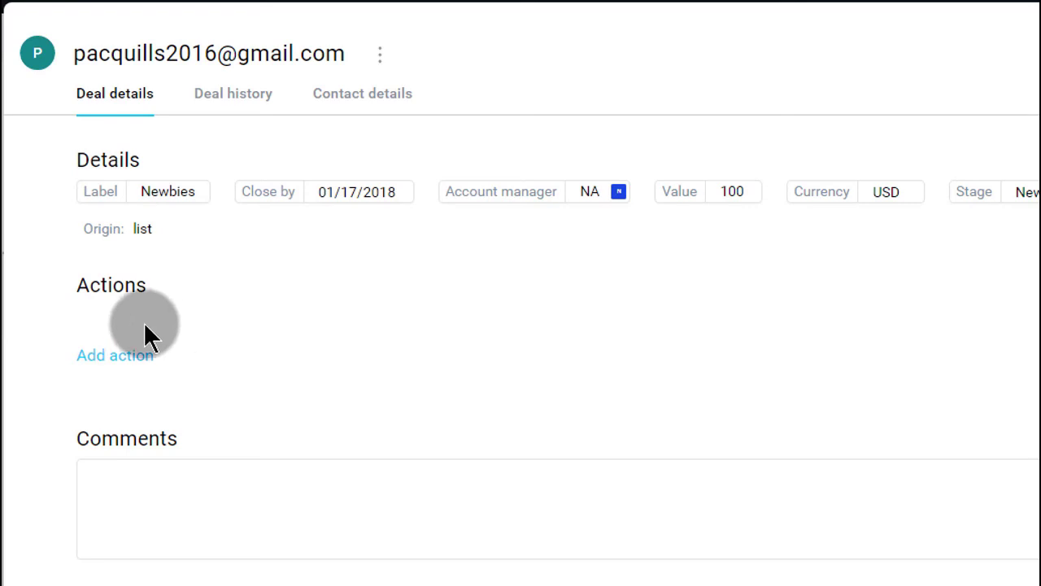
pyautogui.click(99, 358)
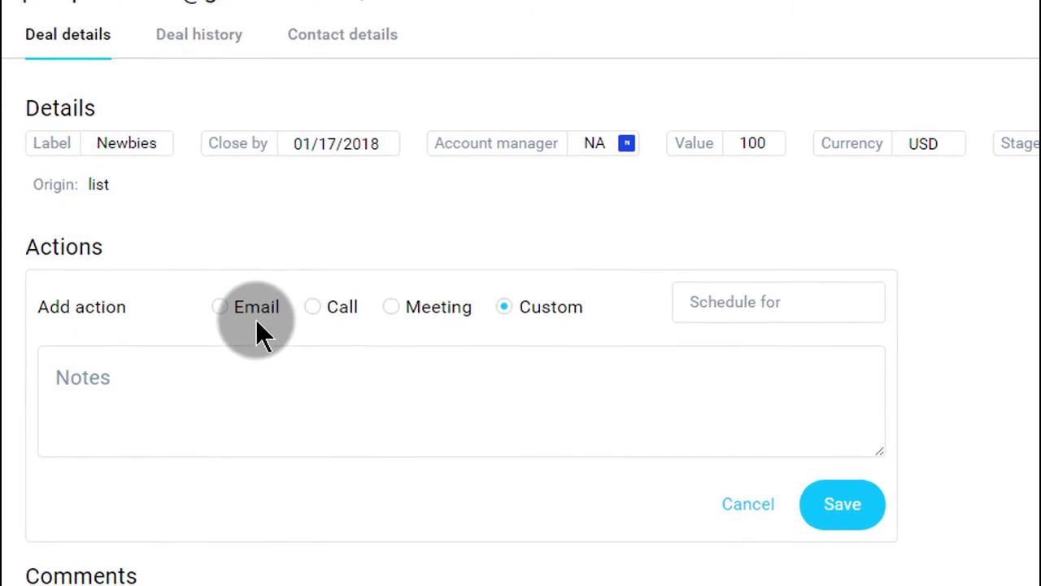
pyautogui.click(314, 306)
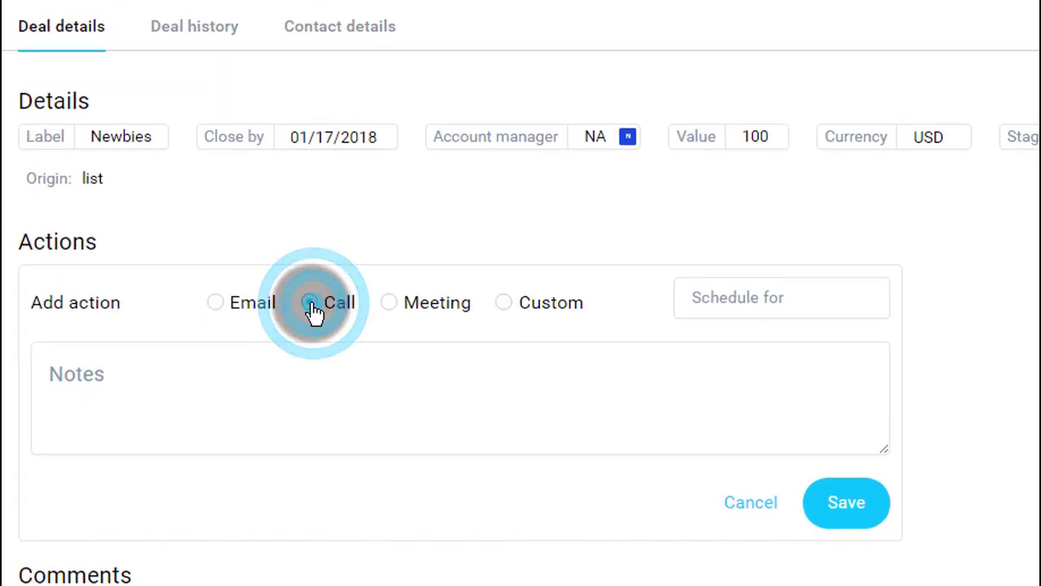
pyautogui.click(757, 283)
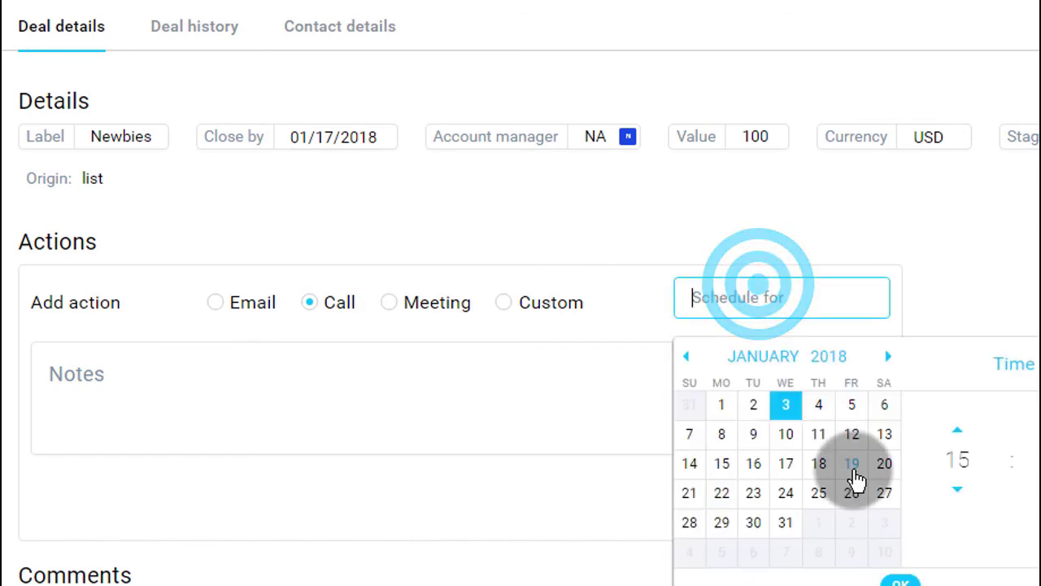
pyautogui.click(818, 404)
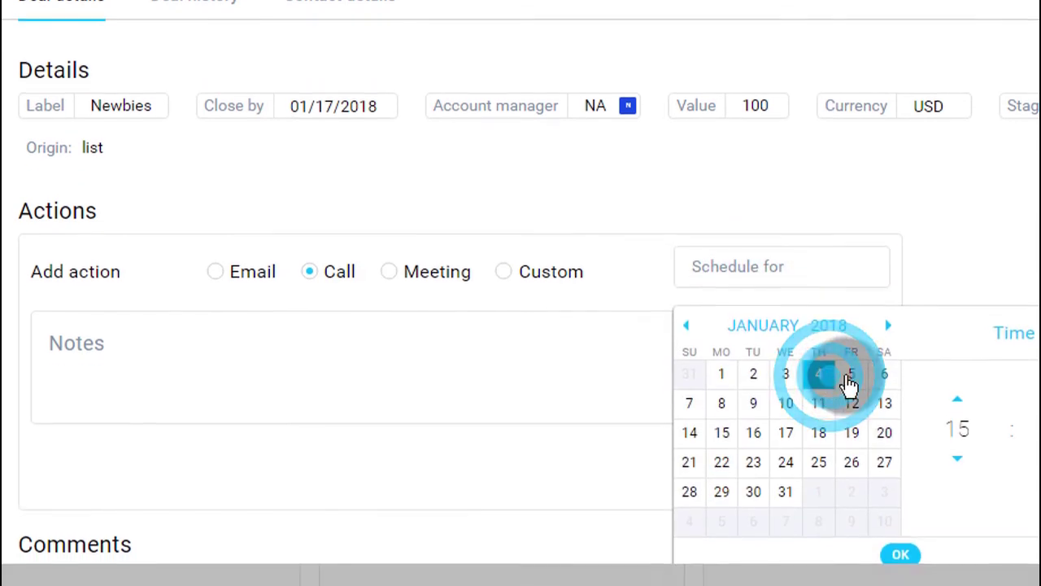
pyautogui.click(900, 554)
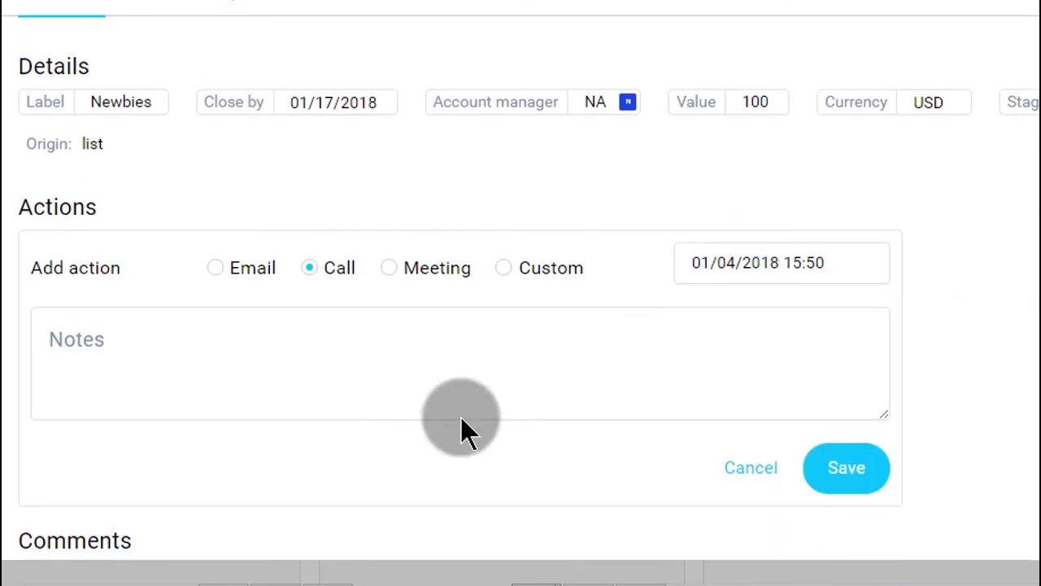
# Look over the action's notes field and the deal's comments field without entering text.
pyautogui.click(155, 349)
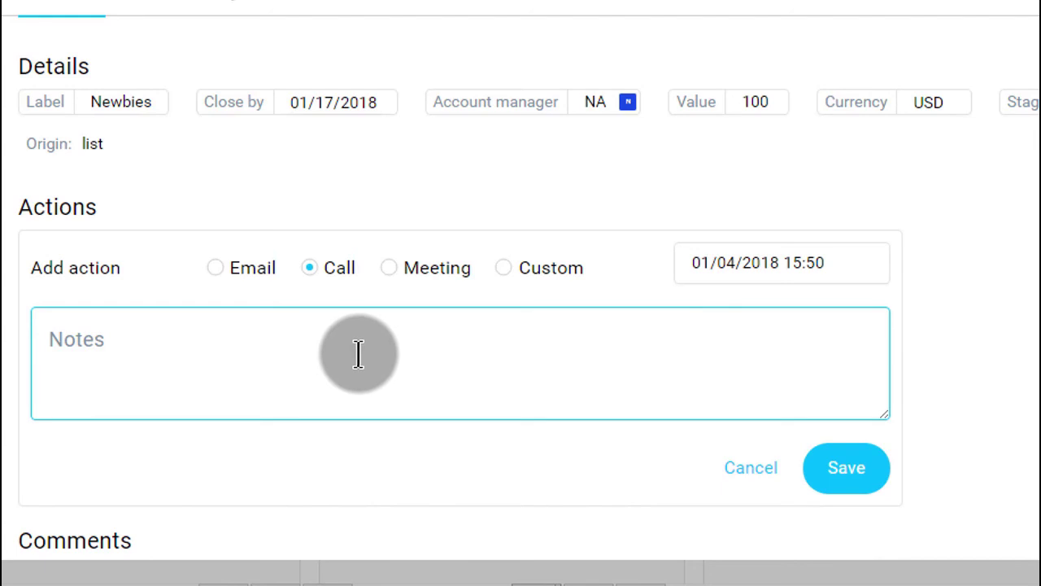
pyautogui.scroll(-1, 529, 325)
pyautogui.scroll(-1, 537, 309)
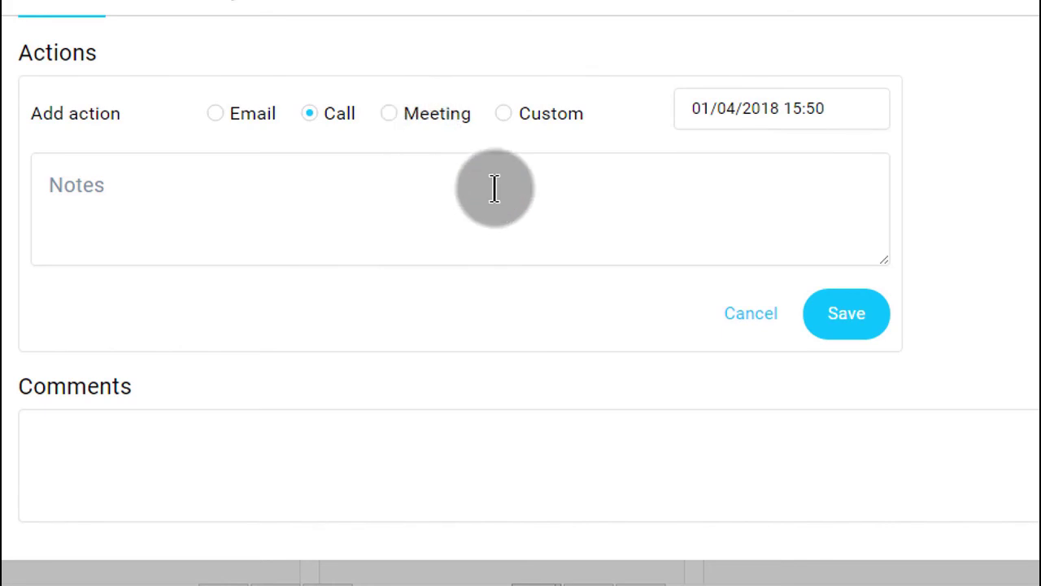
pyautogui.click(411, 193)
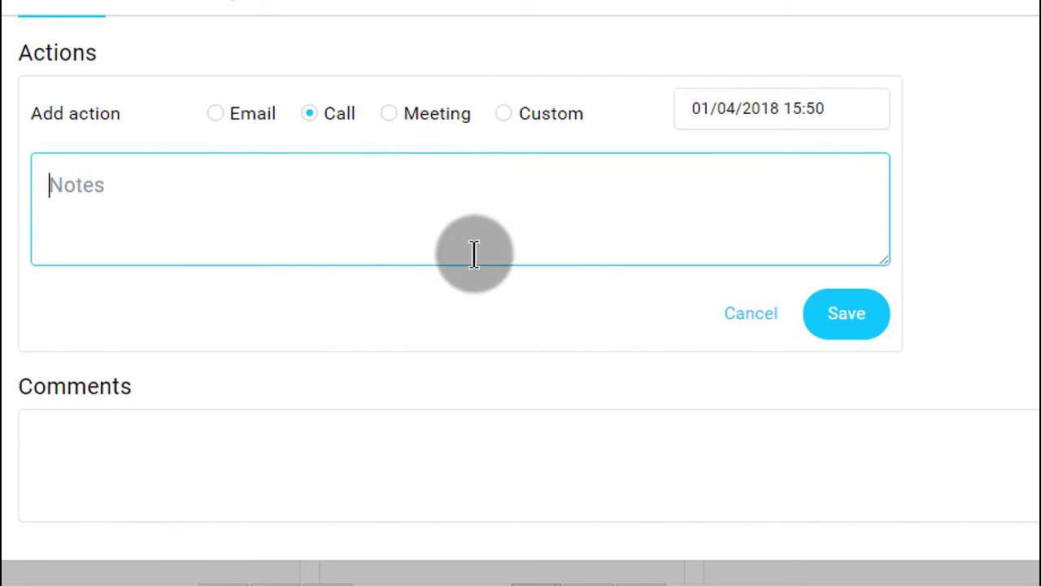
pyautogui.click(163, 434)
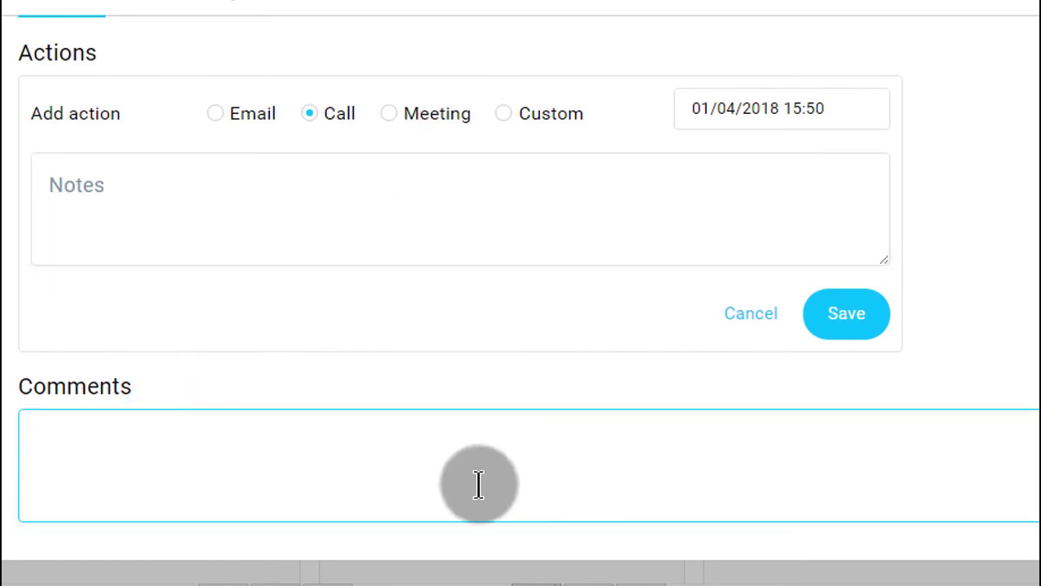
# View the deal's activity history and its contact details.
pyautogui.click(184, 4)
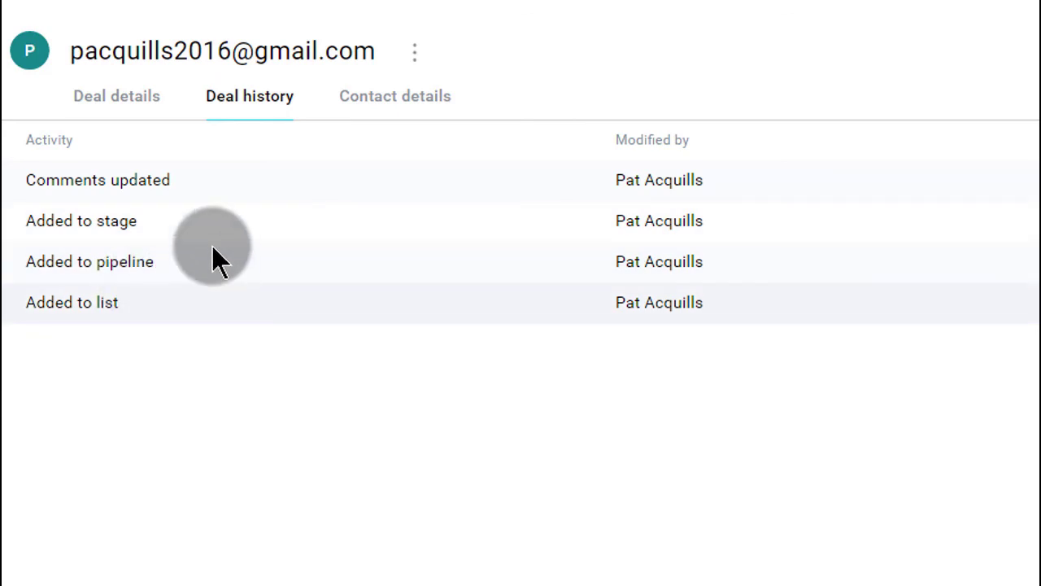
pyautogui.click(398, 98)
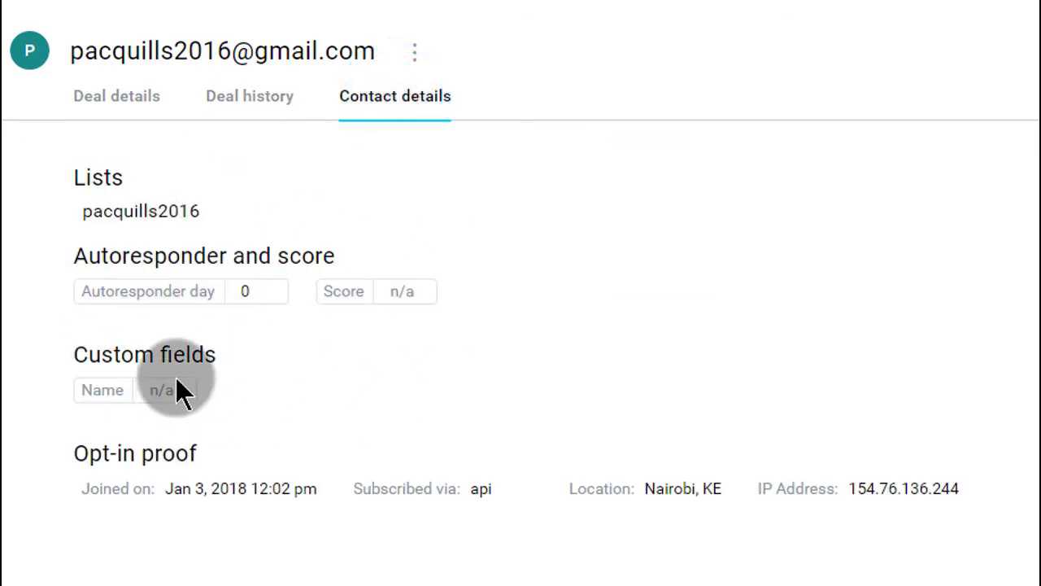
# Schedule a custom action without notes for the Newbies deal on 01/04/2018 15:53, save it and close the deal.
pyautogui.click(130, 100)
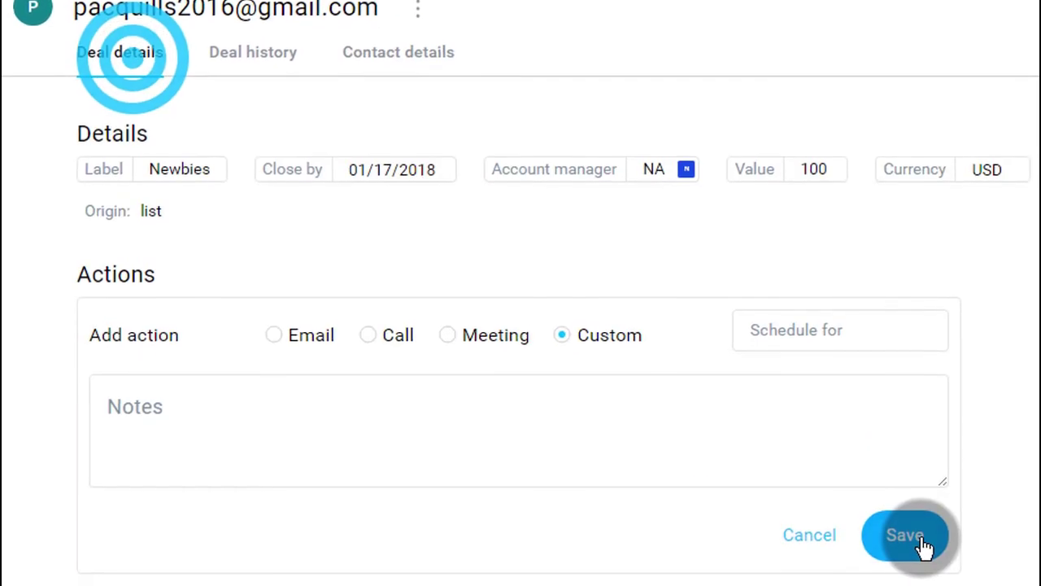
pyautogui.click(845, 323)
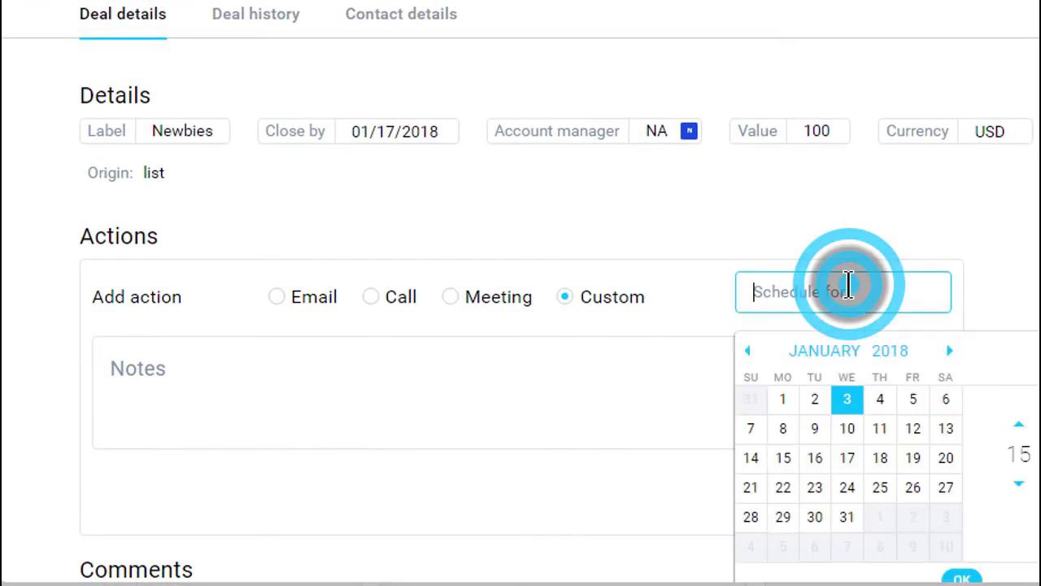
pyautogui.click(881, 402)
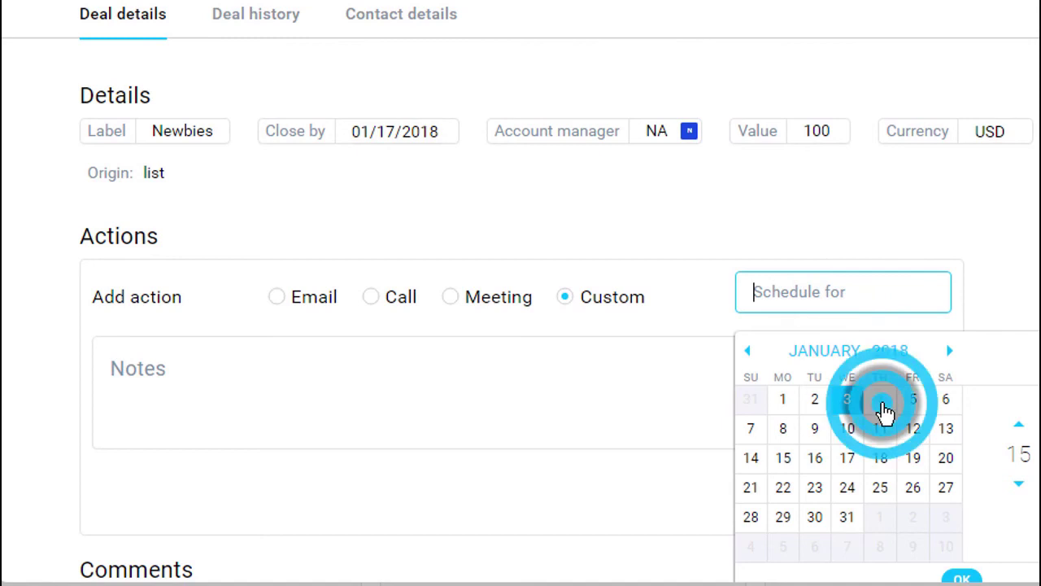
pyautogui.click(964, 576)
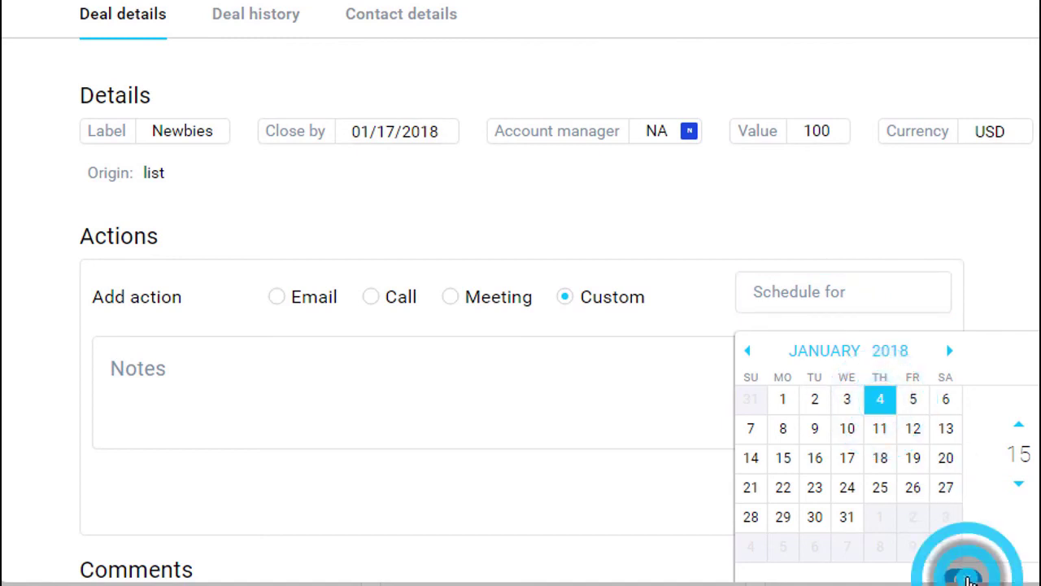
pyautogui.click(254, 368)
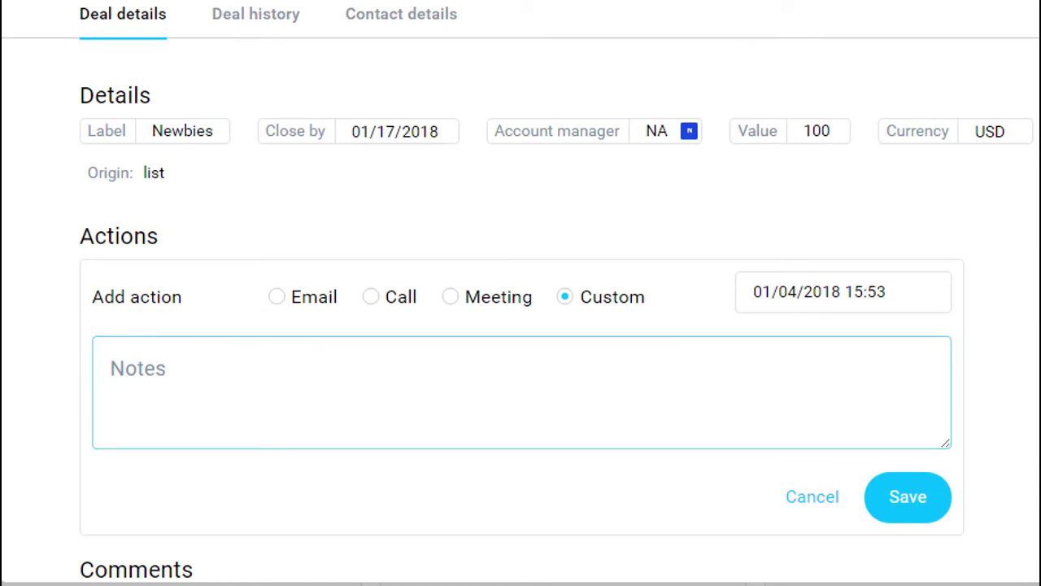
pyautogui.scroll(-3, 521, 325)
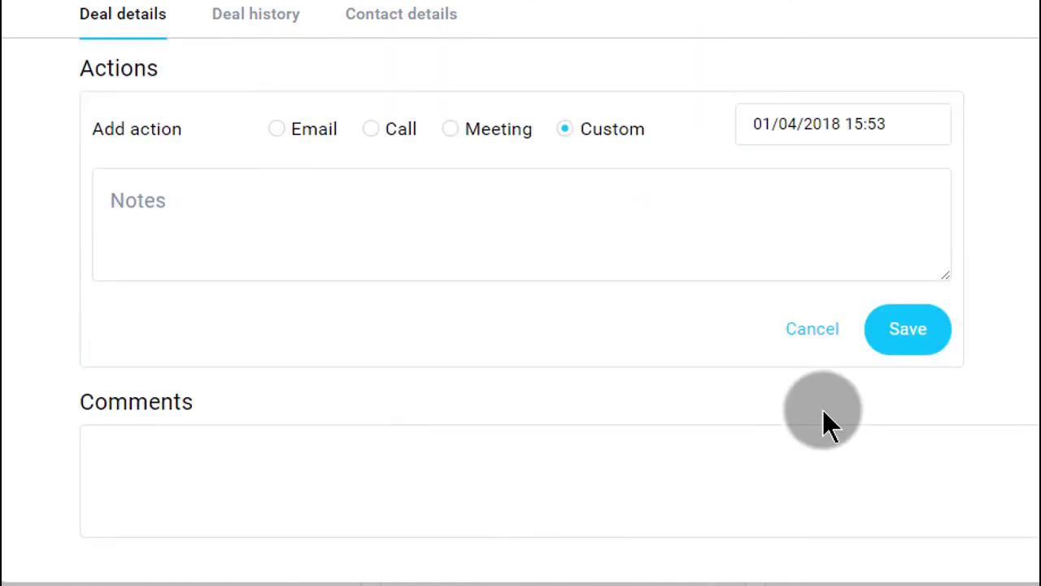
pyautogui.click(909, 332)
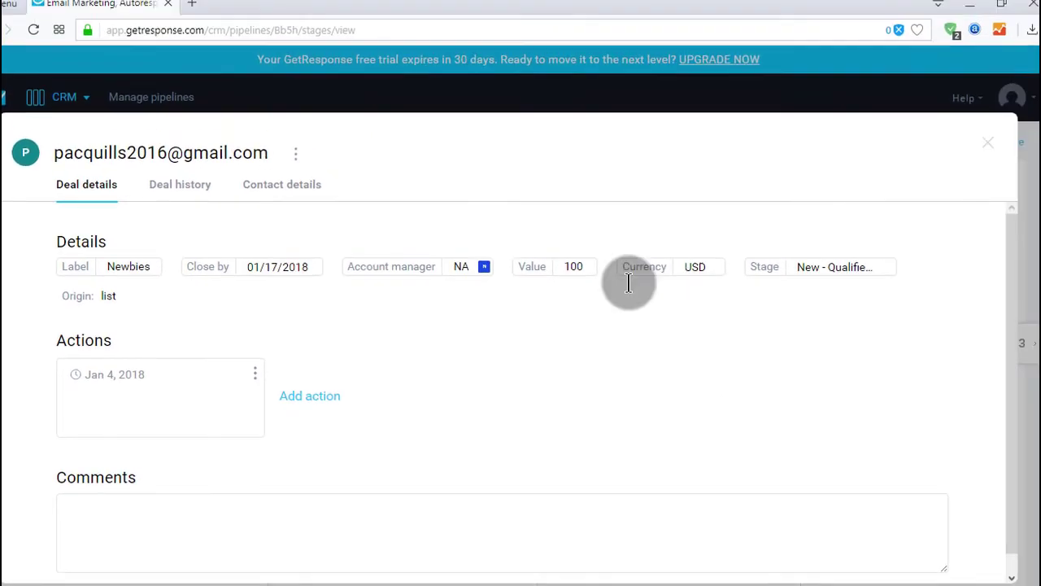
pyautogui.click(987, 144)
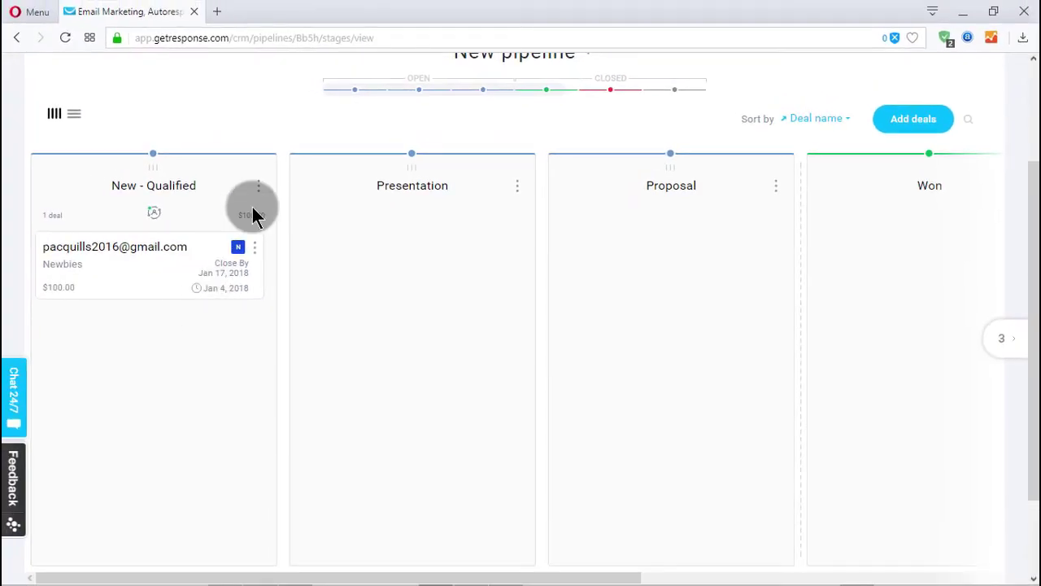
# Review the New - Qualified stage's options for adding deals, sending a message and exporting deals.
pyautogui.click(145, 165)
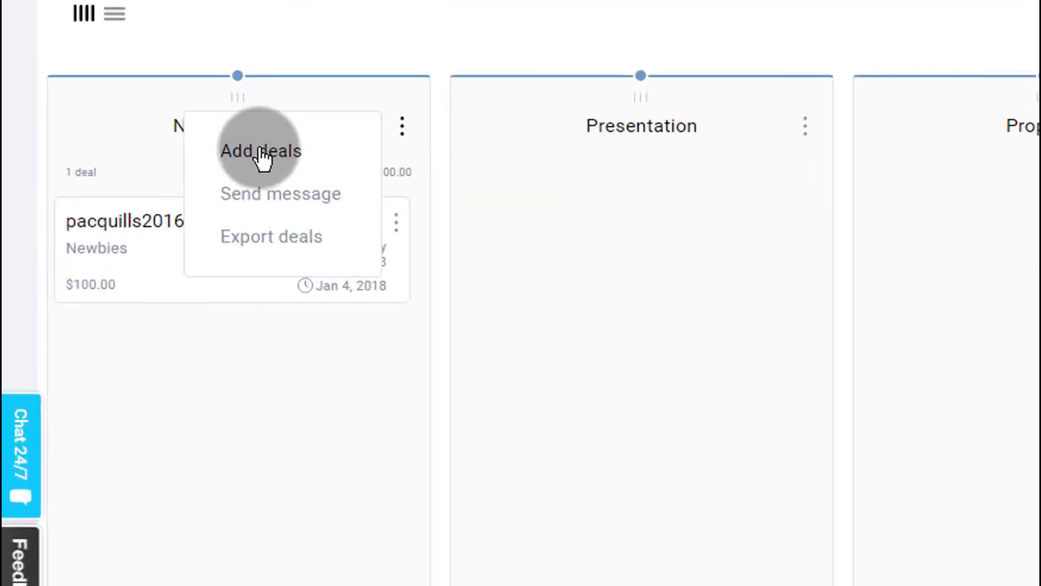
pyautogui.click(205, 483)
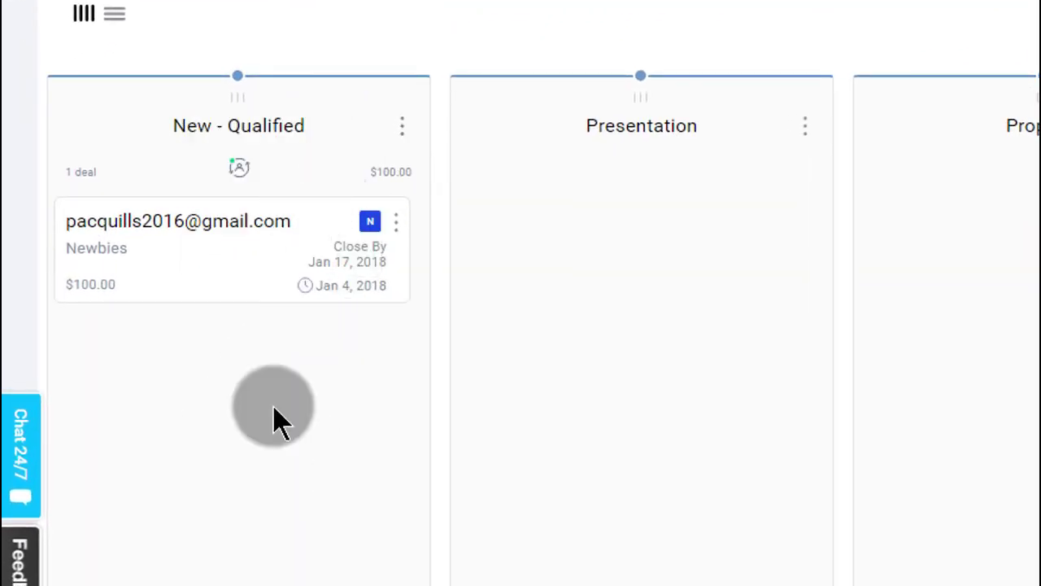
pyautogui.click(398, 129)
pyautogui.click(290, 205)
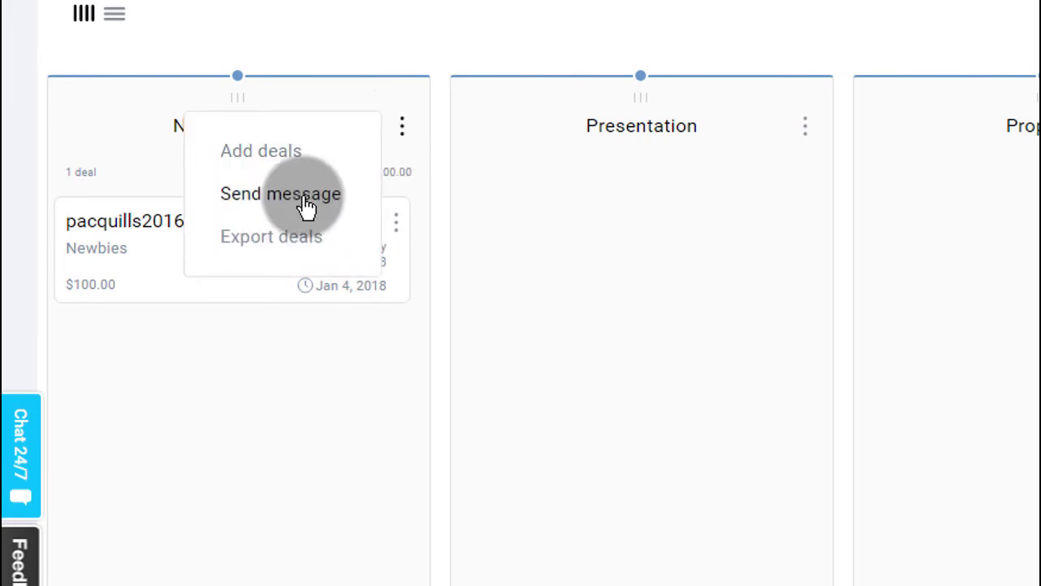
pyautogui.click(305, 205)
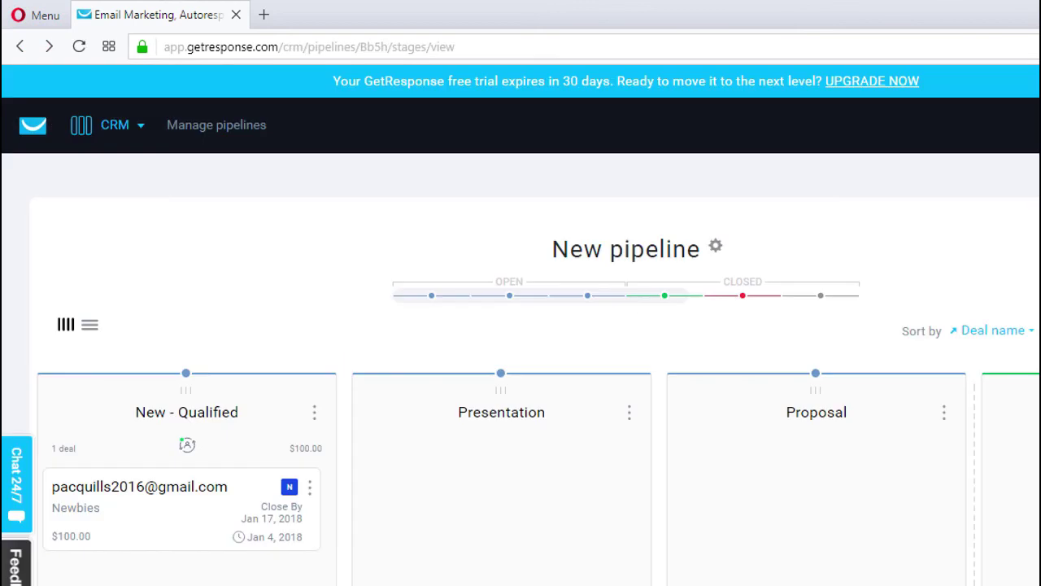
pyautogui.click(315, 414)
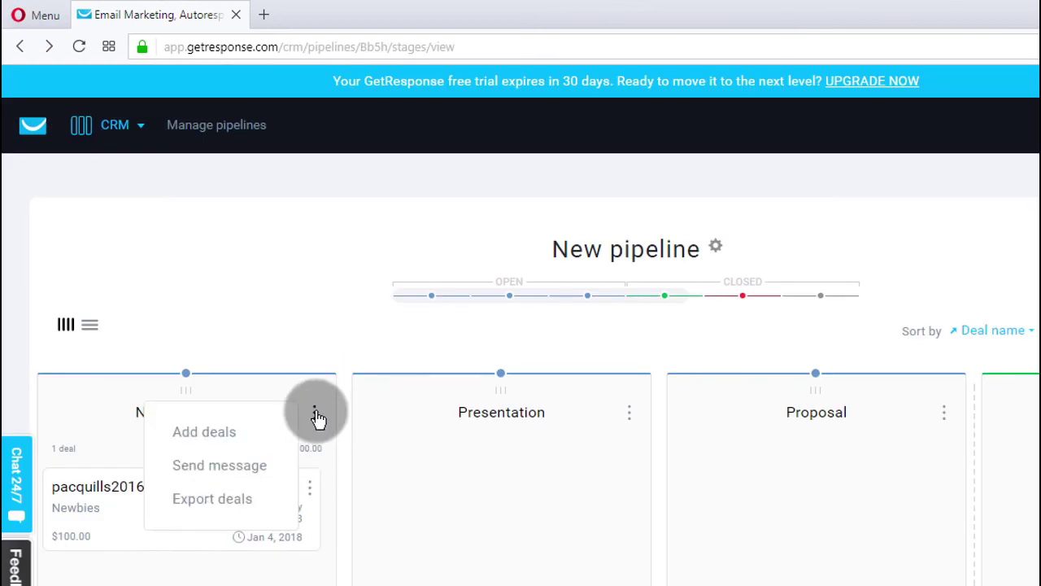
pyautogui.click(227, 506)
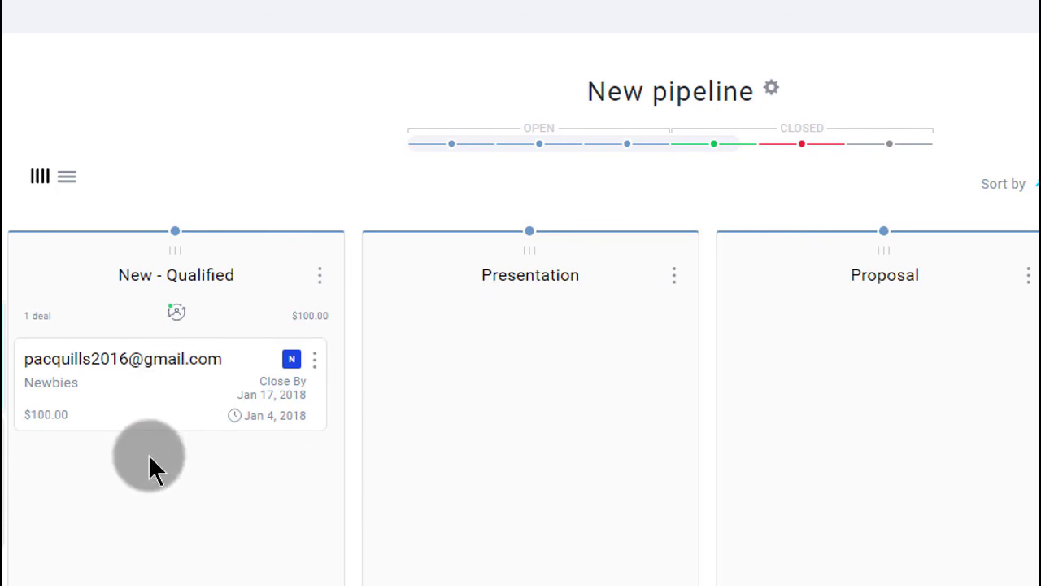
# Move the Newbies deal from the New - Qualified stage to the Presentation stage.
pyautogui.click(114, 397)
pyautogui.moveTo(273, 409); pyautogui.dragTo(491, 422)
pyautogui.moveTo(491, 376); pyautogui.dragTo(493, 386)
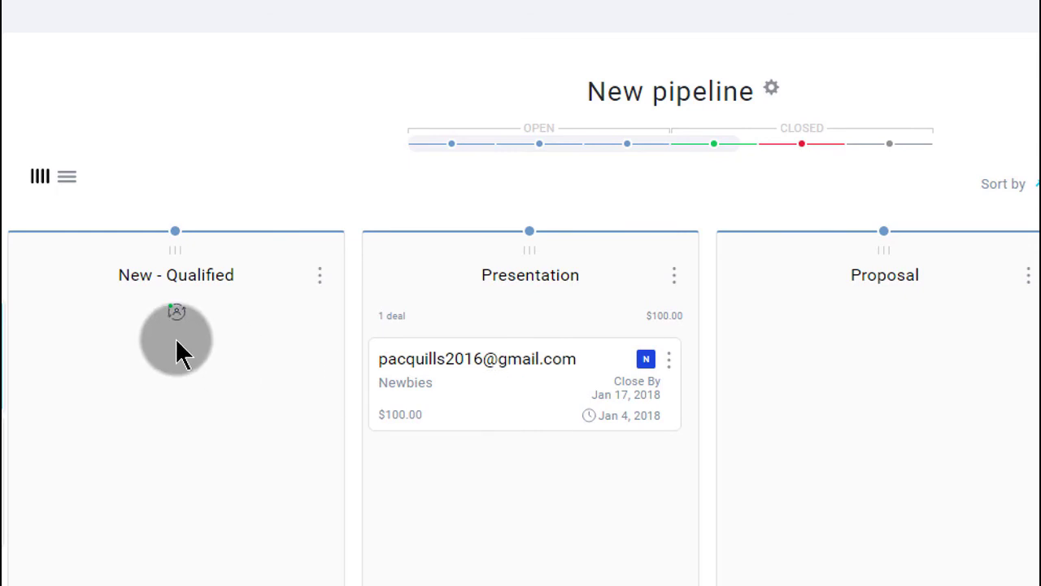
# Open the Newbies deal for editing and mark its Jan 4, 2018 action as done.
pyautogui.click(668, 362)
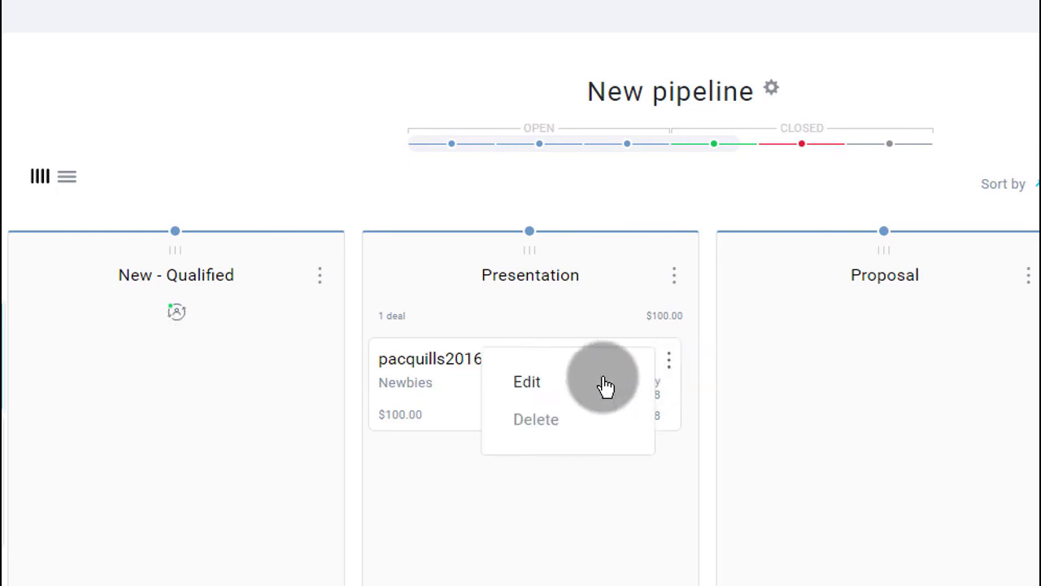
pyautogui.click(522, 386)
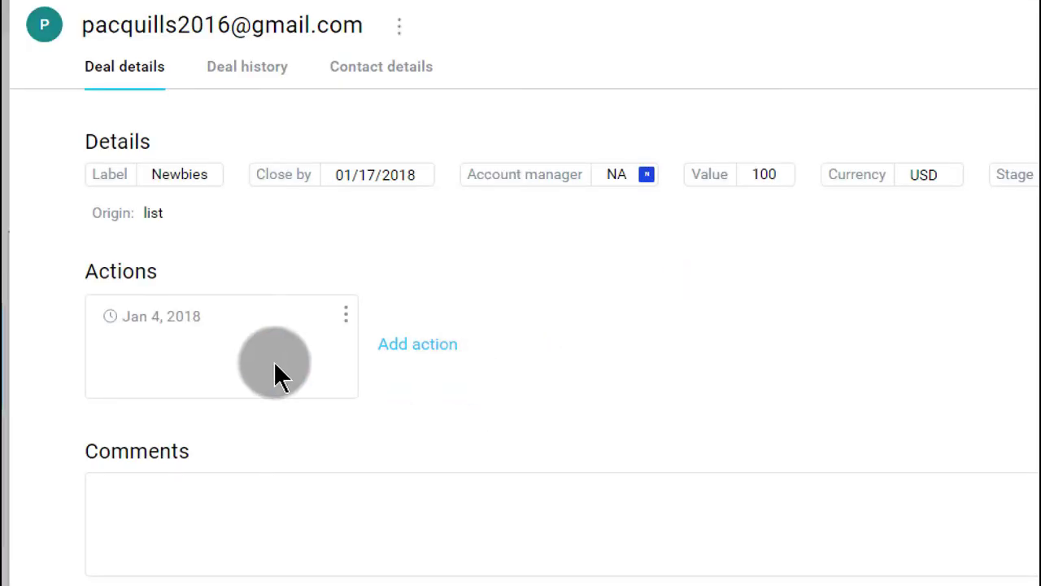
pyautogui.click(346, 319)
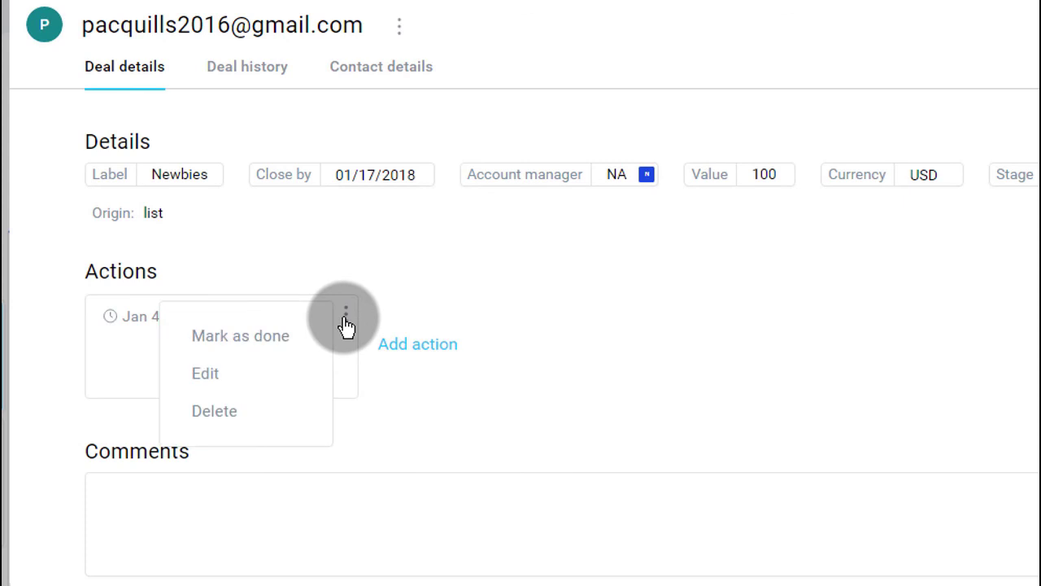
pyautogui.click(298, 341)
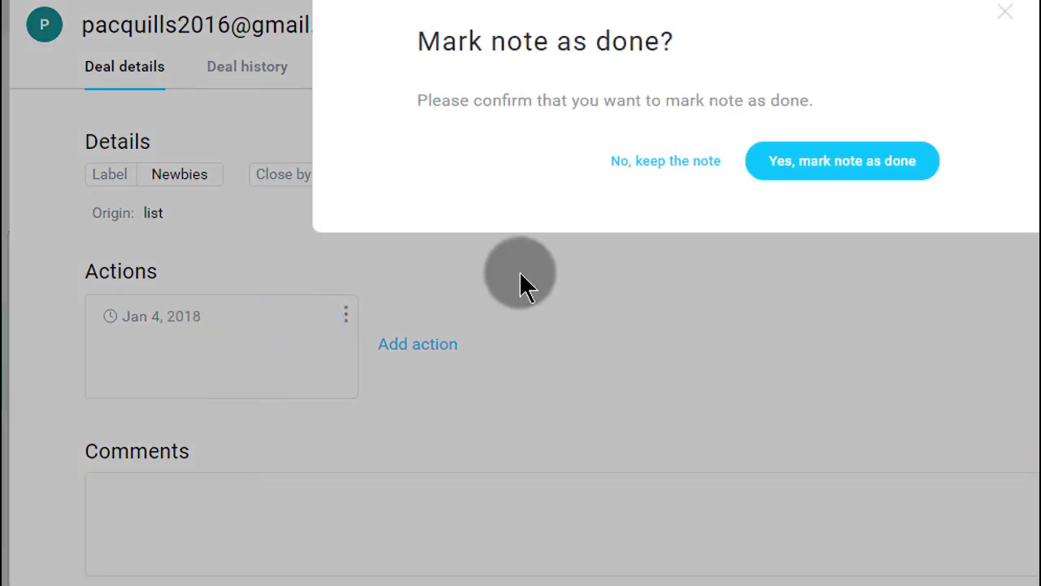
pyautogui.click(822, 172)
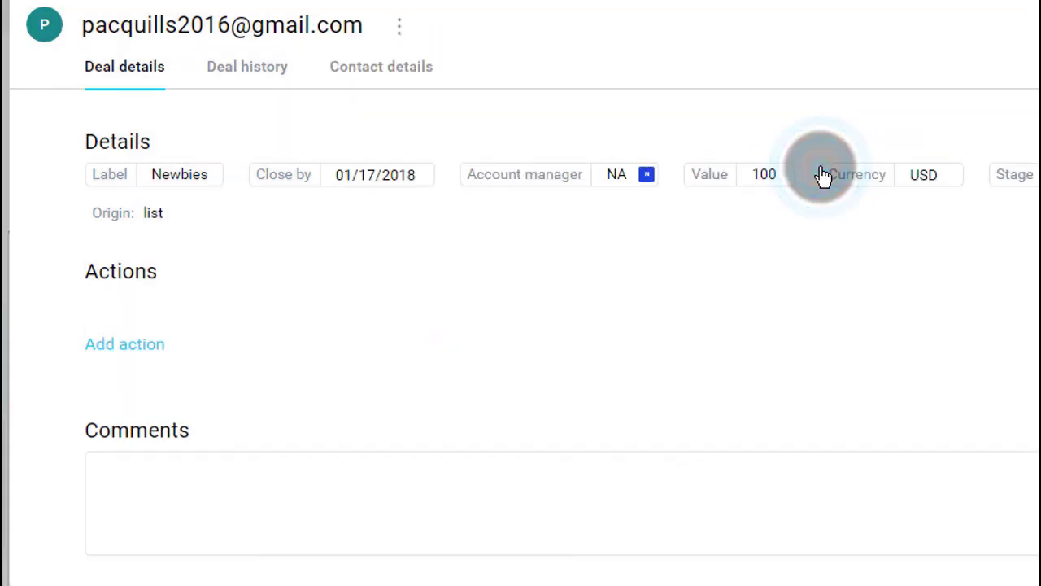
# Add a meeting action to the deal for 01/07/2018 15:56, save it and close the deal.
pyautogui.click(118, 346)
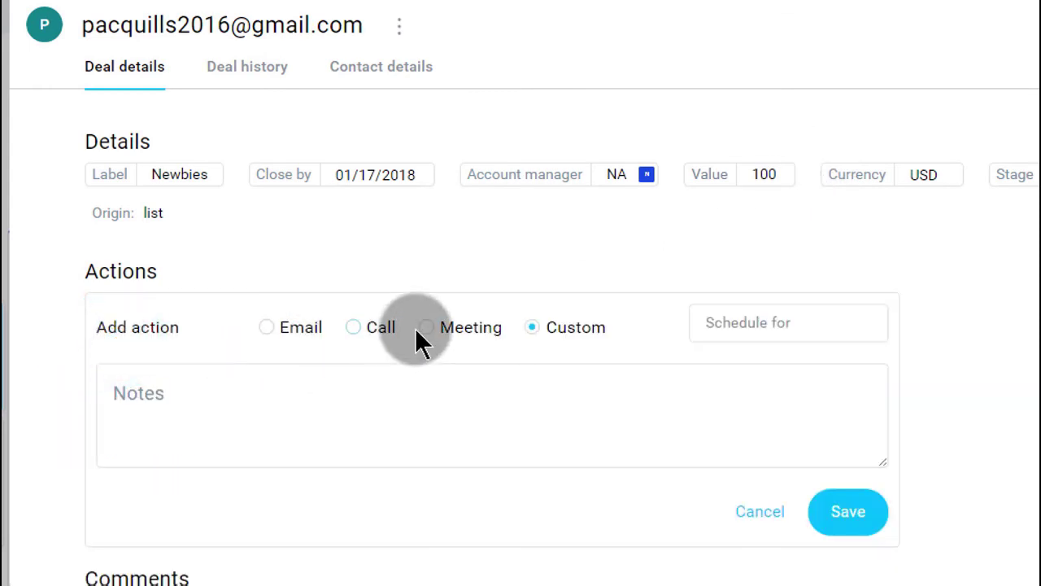
pyautogui.click(426, 327)
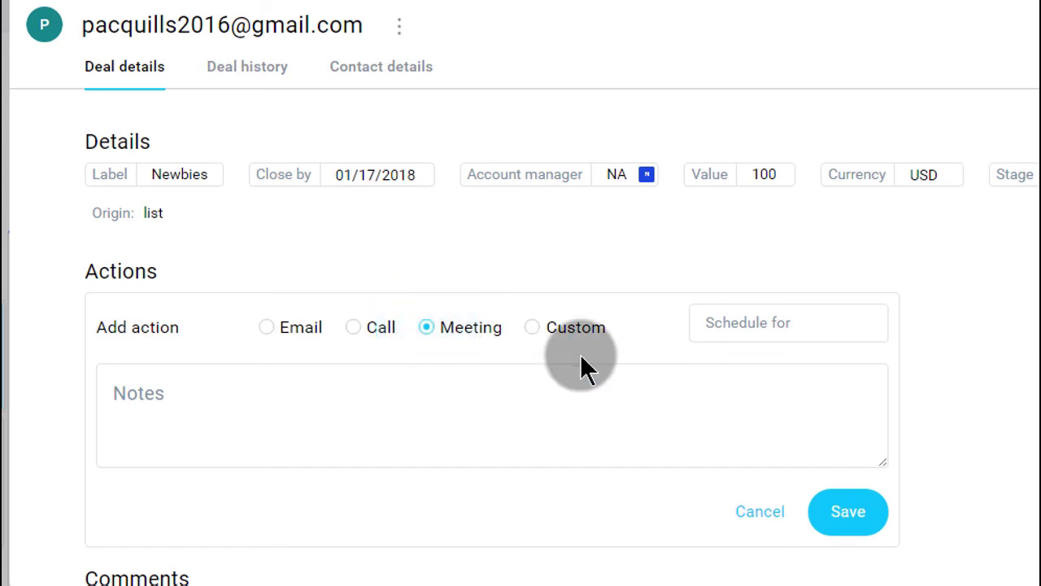
pyautogui.click(712, 322)
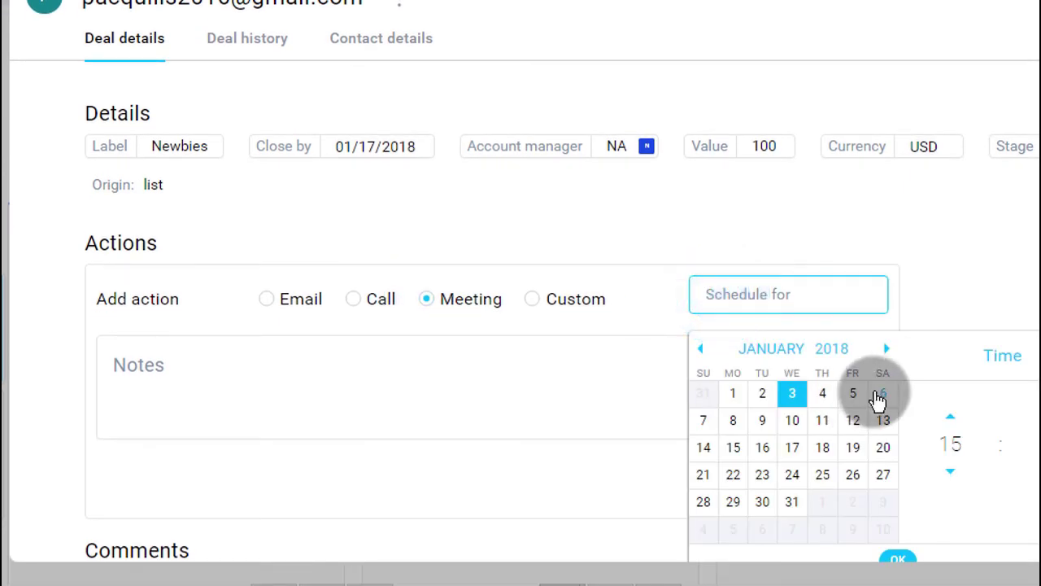
pyautogui.click(703, 422)
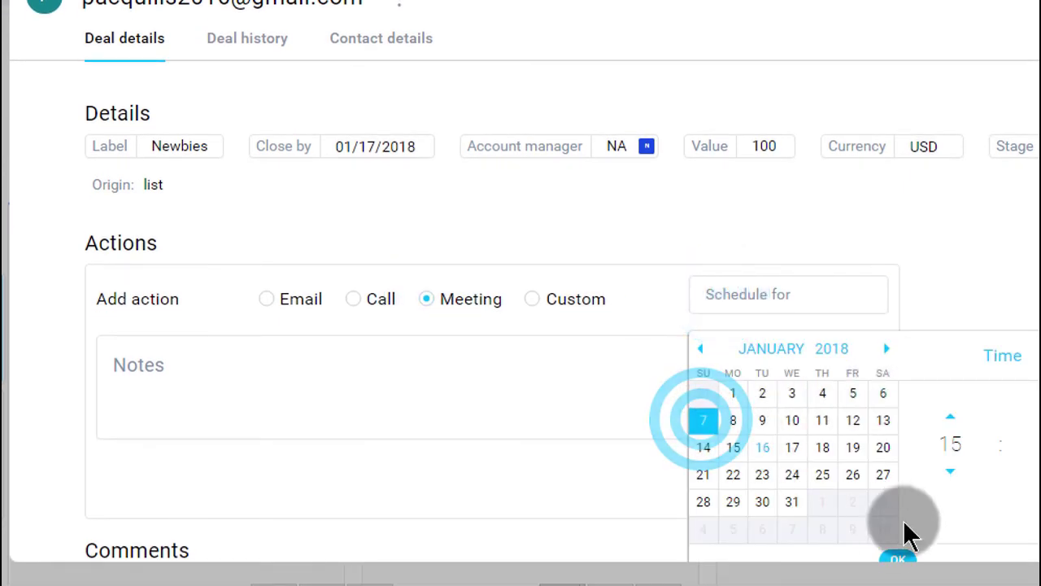
pyautogui.click(895, 557)
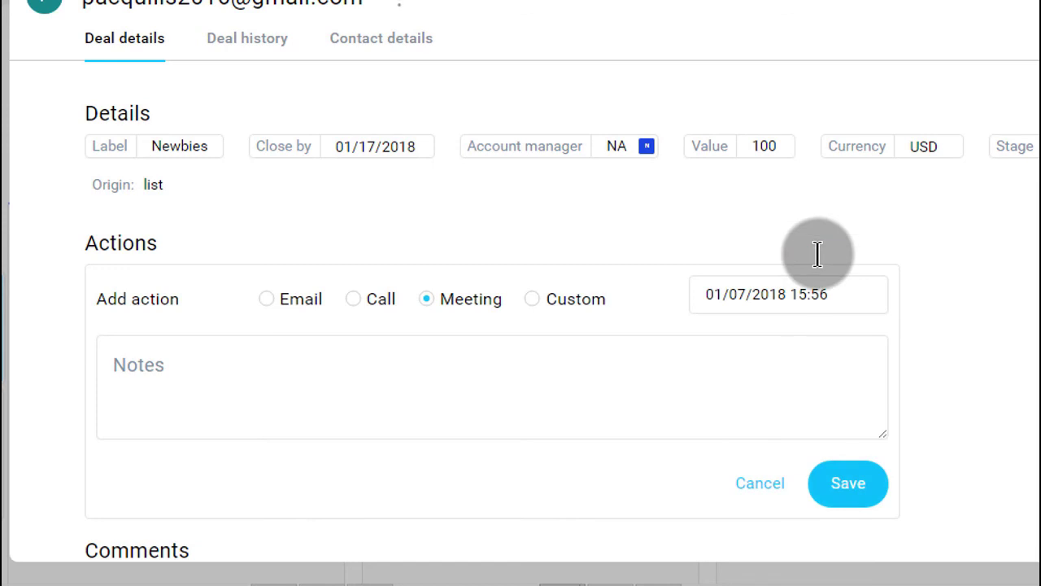
pyautogui.click(850, 488)
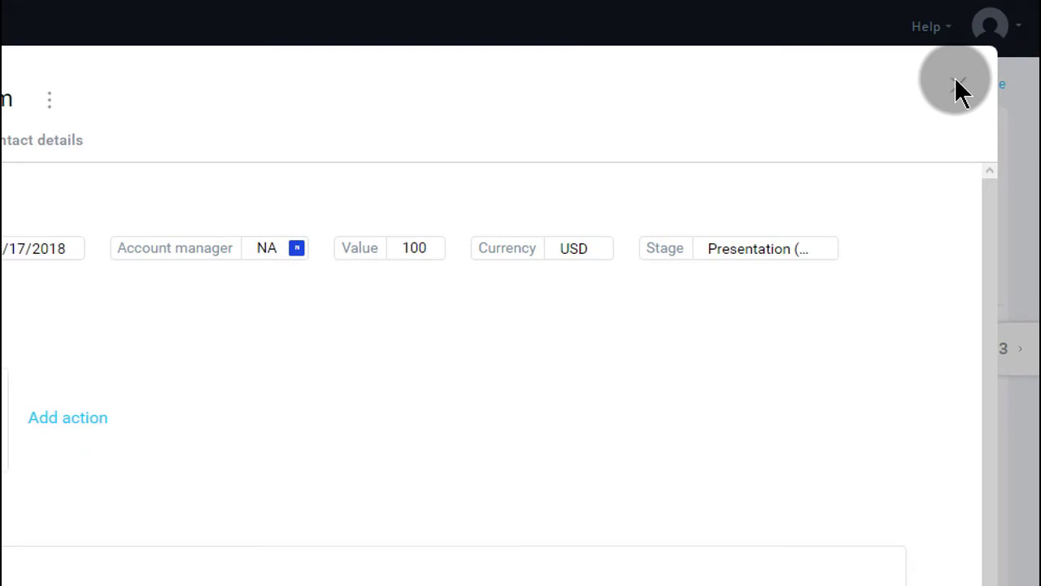
pyautogui.click(960, 86)
# Review the Presentation stage's options for adding deals, sending a message and exporting deals.
pyautogui.click(324, 348)
pyautogui.click(108, 579)
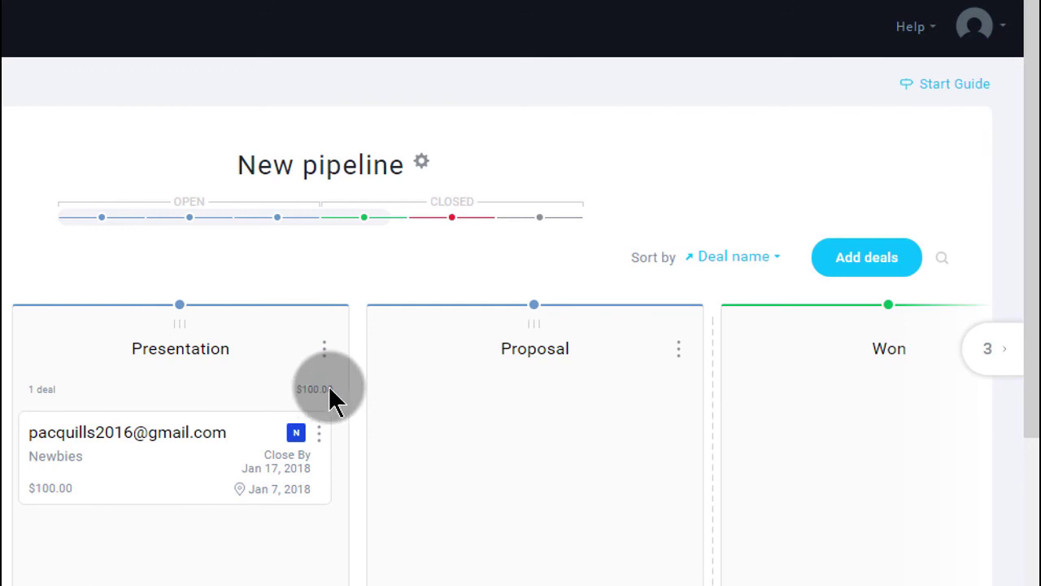
pyautogui.click(330, 349)
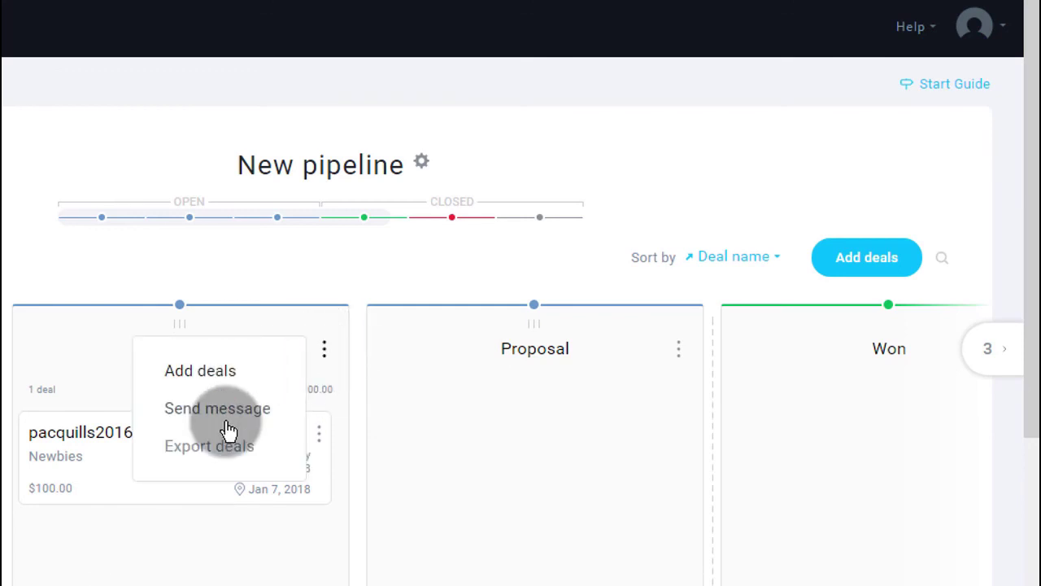
pyautogui.click(187, 511)
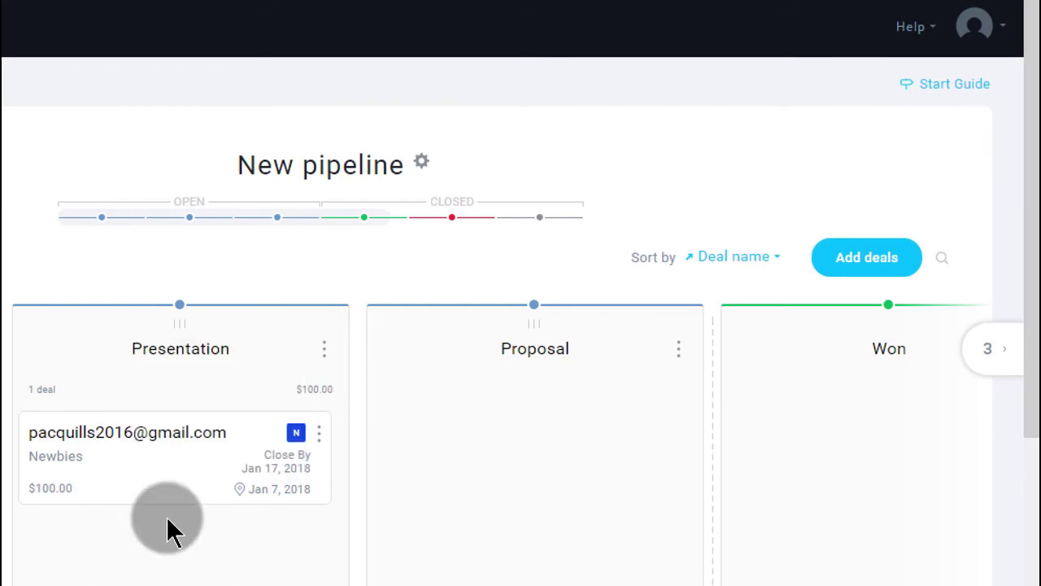
pyautogui.click(326, 350)
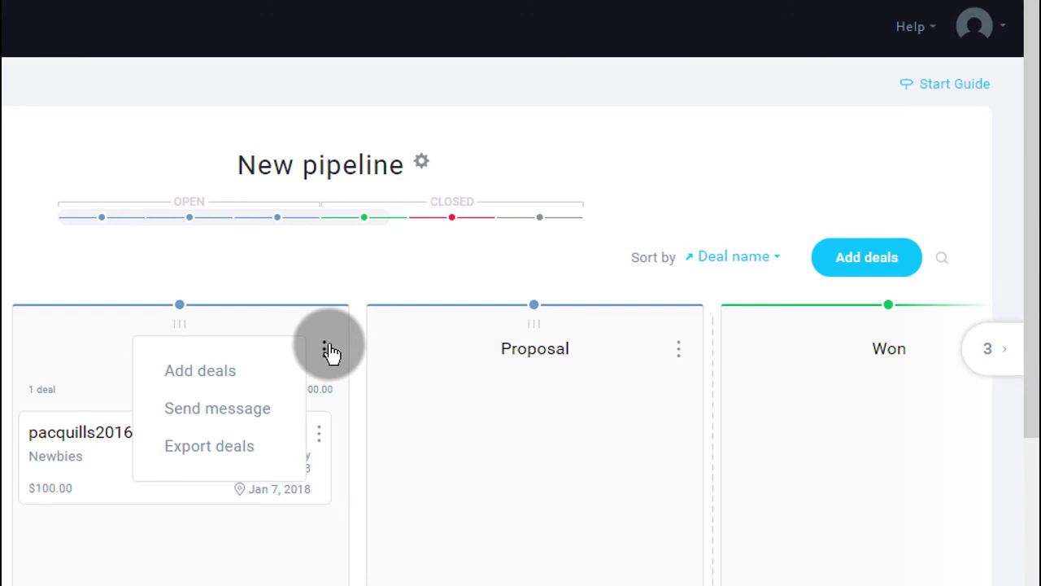
pyautogui.click(205, 452)
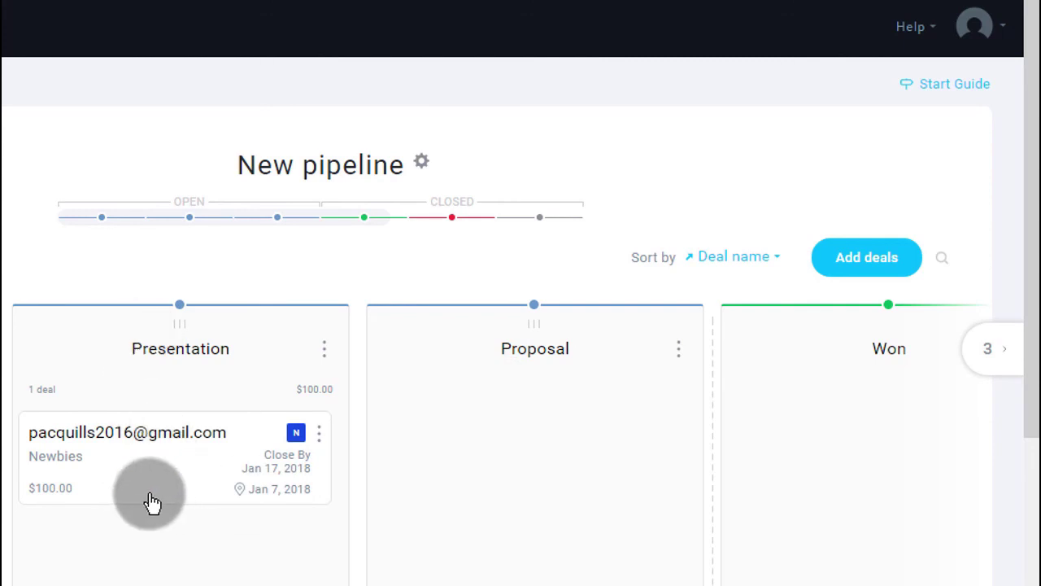
# Move the Newbies deal from the Presentation stage to the Proposal stage.
pyautogui.moveTo(137, 488); pyautogui.dragTo(507, 466)
pyautogui.scroll(-3, 508, 472)
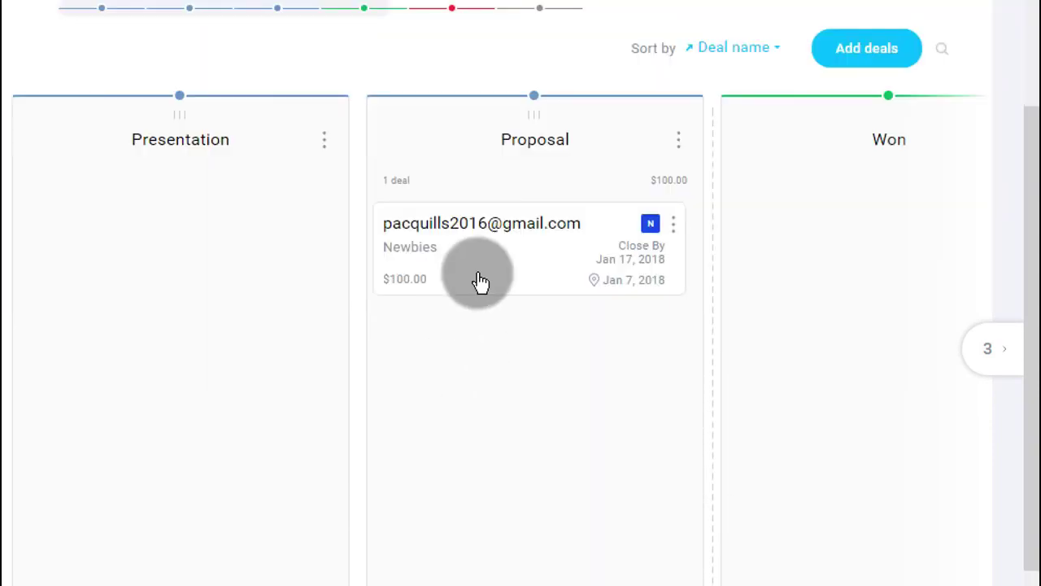
pyautogui.click(673, 224)
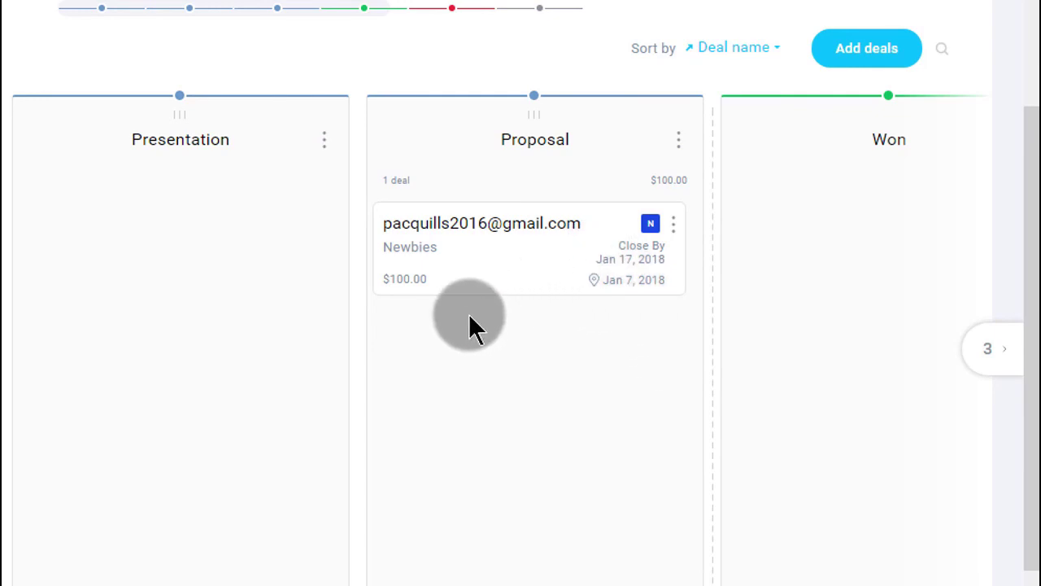
# Move the Newbies deal from the Proposal stage to the Won stage.
pyautogui.click(487, 257)
pyautogui.moveTo(486, 257); pyautogui.dragTo(493, 290)
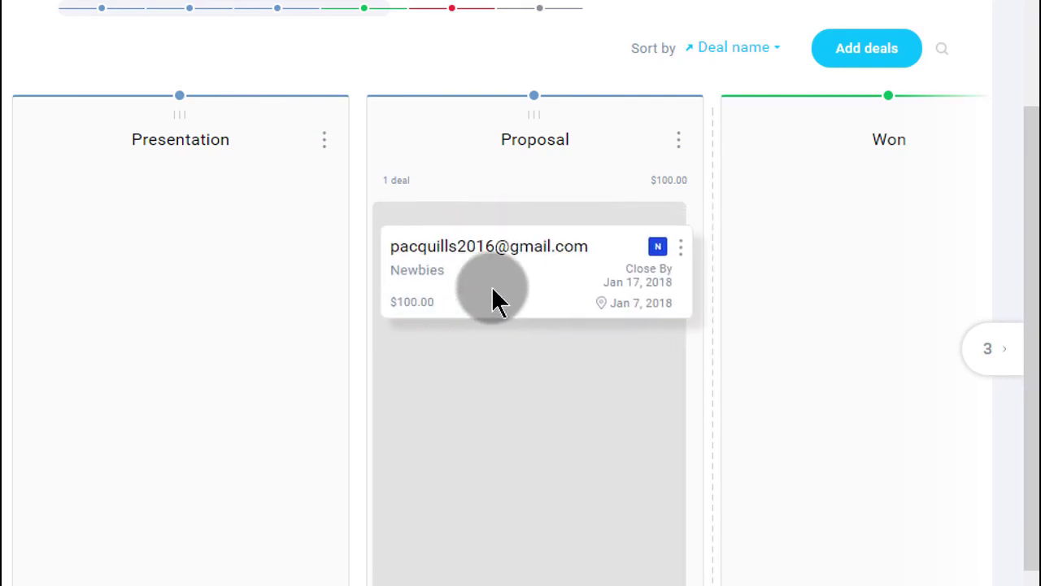
pyautogui.moveTo(492, 288); pyautogui.dragTo(855, 216)
pyautogui.click(675, 225)
pyautogui.click(546, 246)
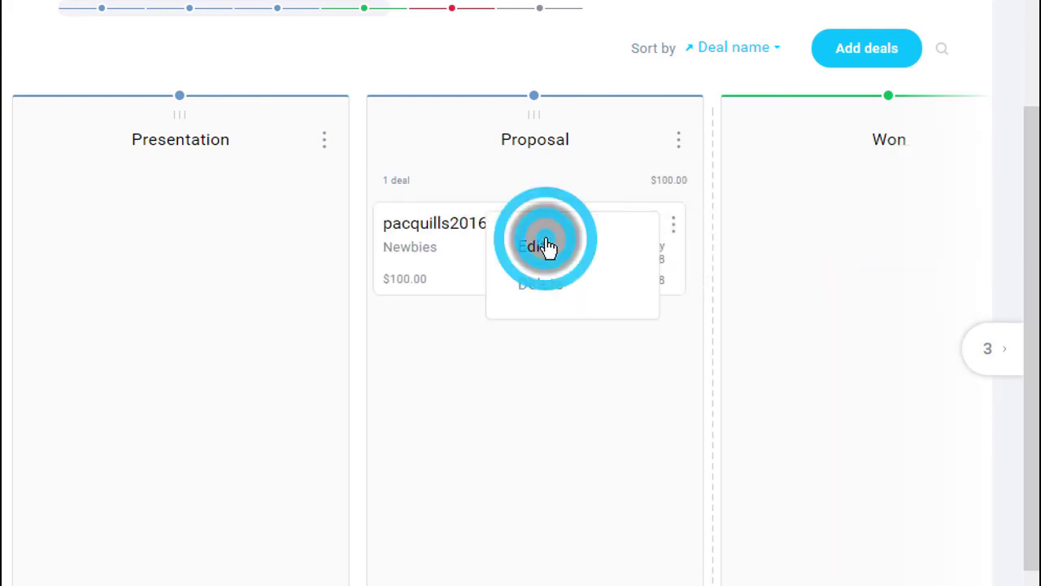
pyautogui.click(488, 244)
pyautogui.moveTo(653, 261); pyautogui.dragTo(593, 252)
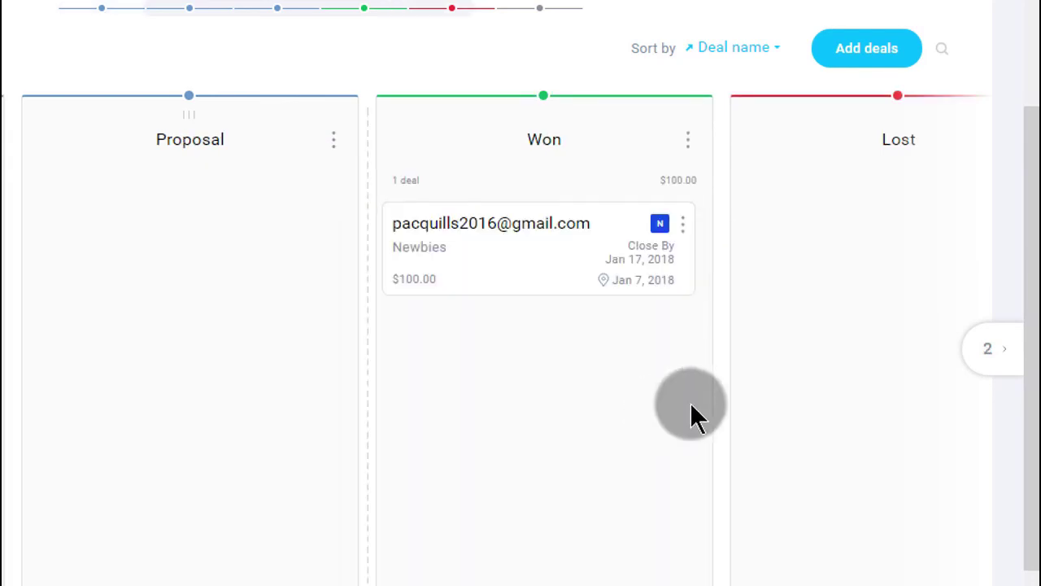
# Review the options of the won deal and the Won stage, and view the pipeline's remaining closed stages.
pyautogui.click(683, 227)
pyautogui.click(616, 343)
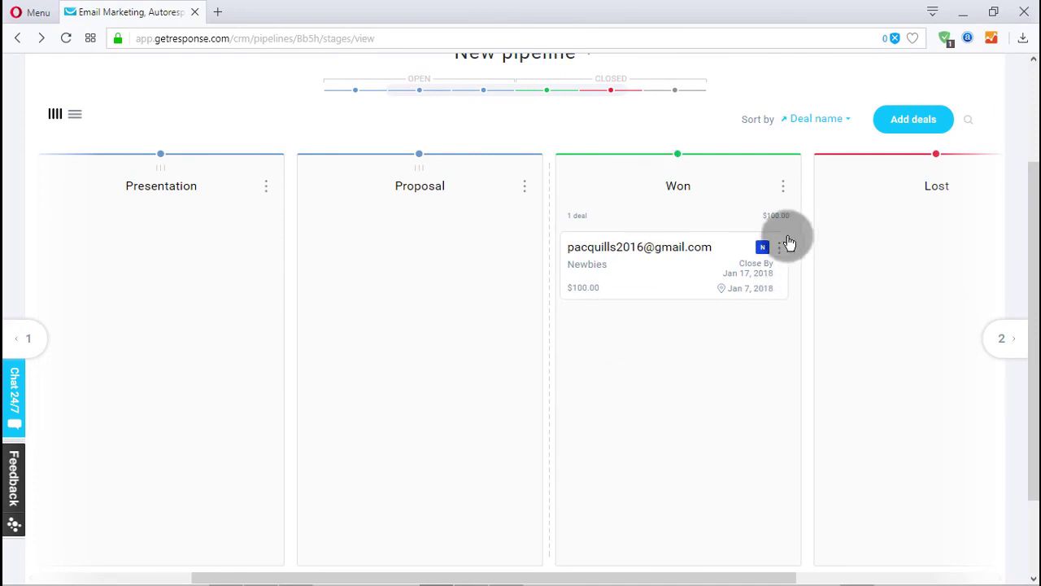
pyautogui.click(783, 187)
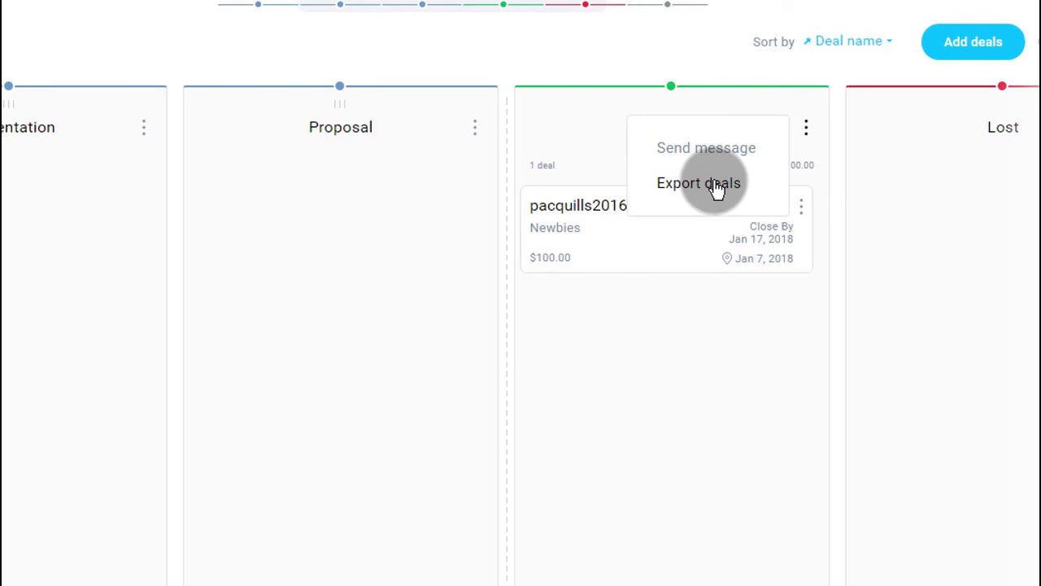
pyautogui.click(805, 128)
pyautogui.click(689, 150)
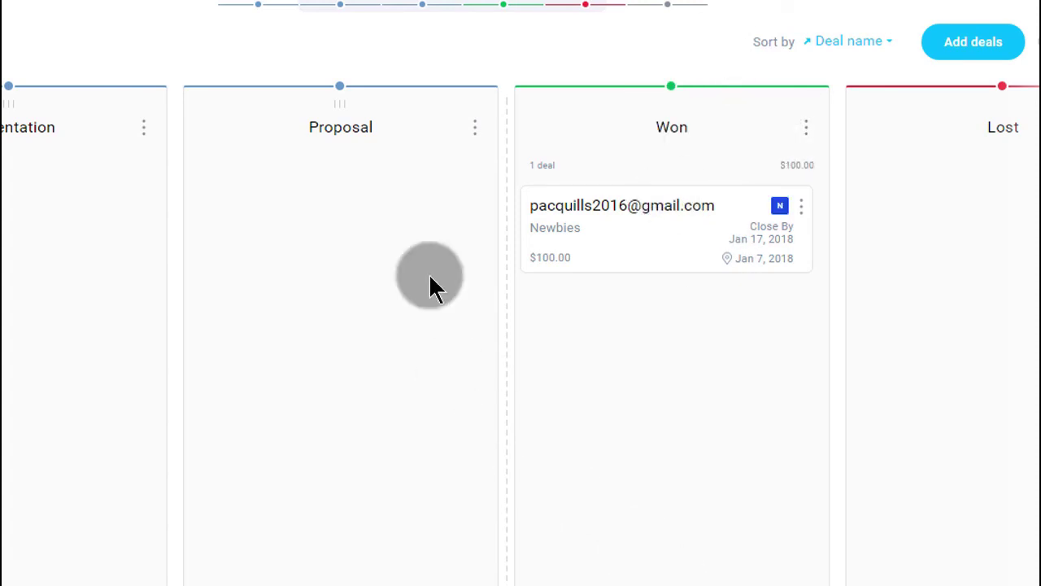
pyautogui.hscroll(5, 488, 244)
pyautogui.scroll(3, 782, 109)
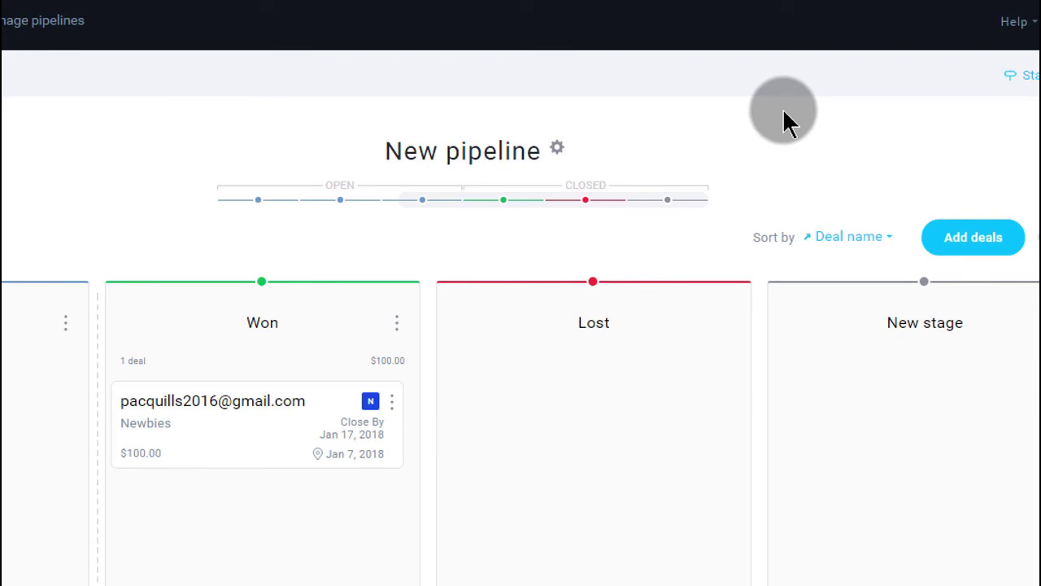